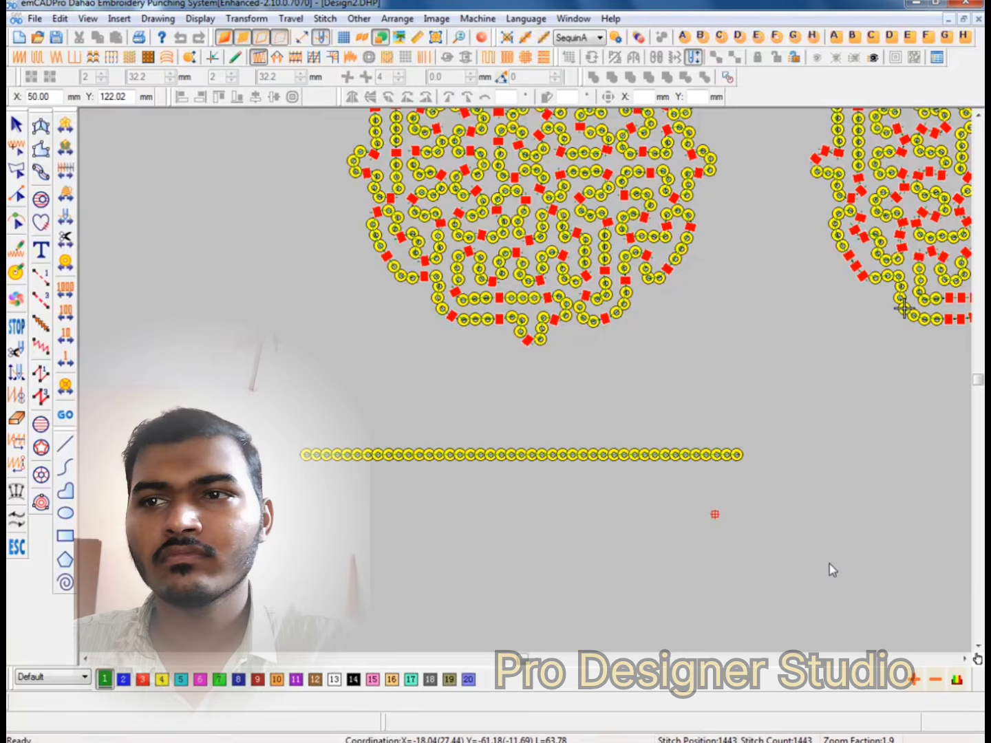
Draw a circle about 60 mm in diameter in the empty area below the sequin line and select it.
{"action": "scroll", "coordinate": [509, 420], "scroll_direction": "down", "scroll_amount": 3}
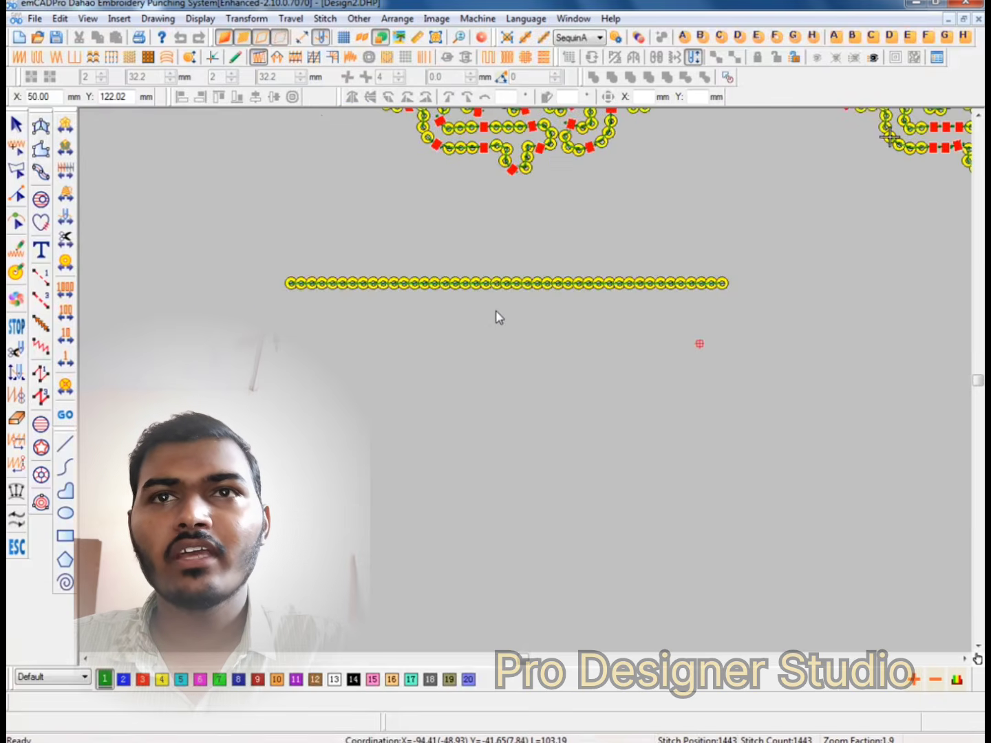
{"action": "left_click", "coordinate": [65, 490]}
{"action": "left_click", "coordinate": [65, 512]}
{"action": "left_click", "coordinate": [482, 411]}
{"action": "scroll", "coordinate": [480, 413], "scroll_direction": "down", "scroll_amount": 2}
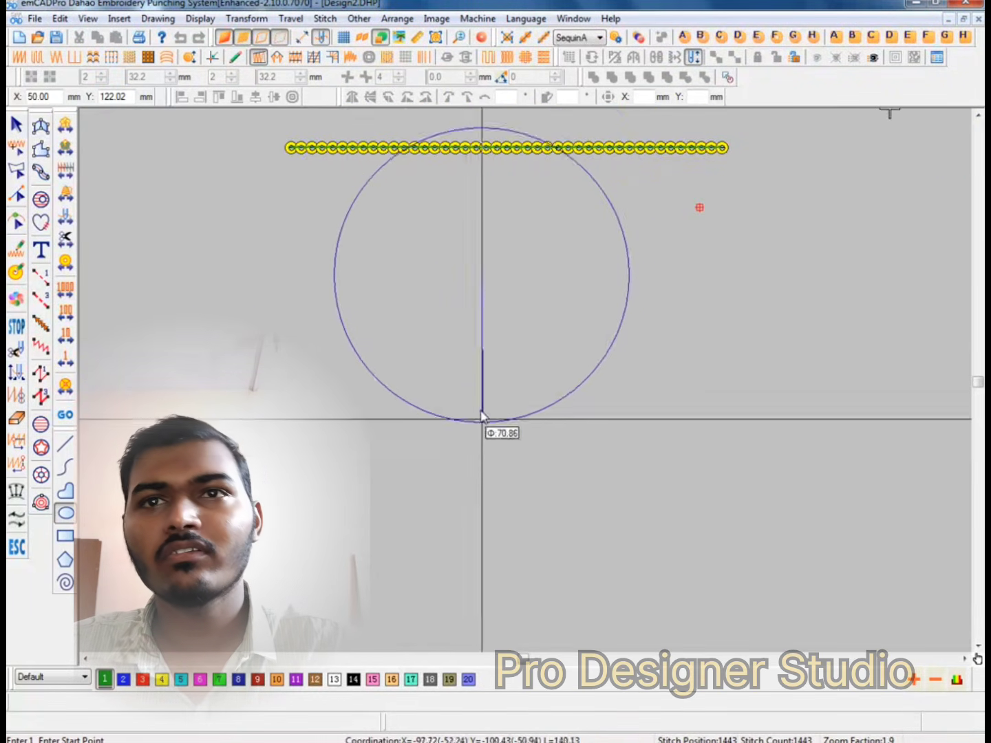
{"action": "key", "text": "Return"}
{"action": "key", "text": "Escape"}
{"action": "left_click", "coordinate": [573, 362]}
{"action": "key", "text": "z"}
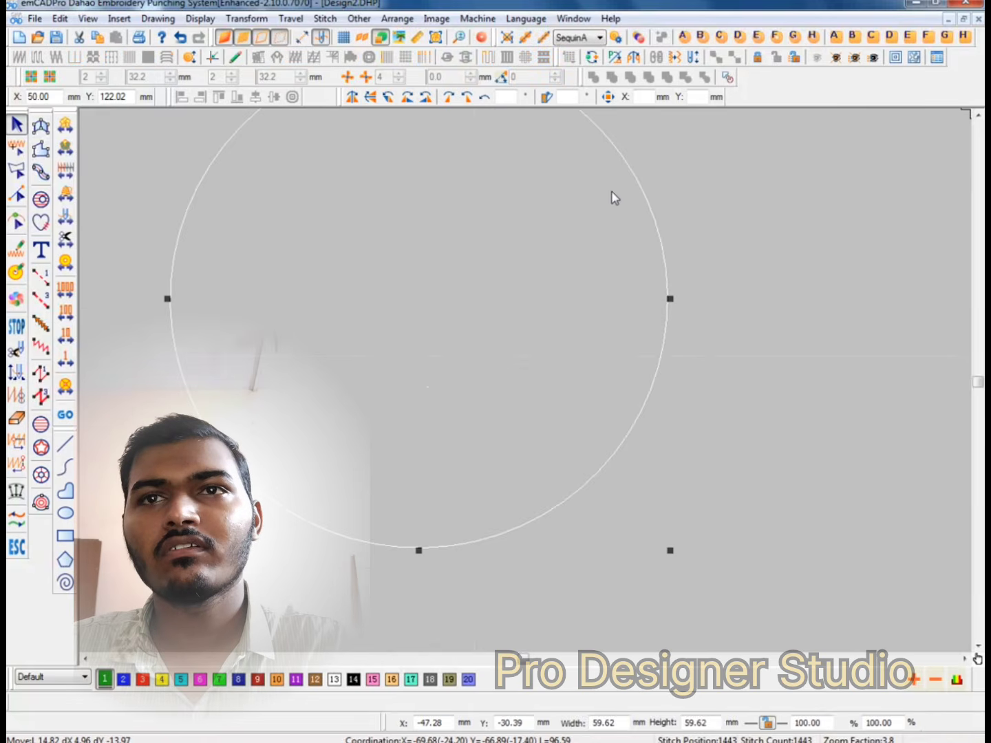
Try filling the circle with Run stippling at 5 mm space, and undo the fill.
{"action": "left_click", "coordinate": [913, 59]}
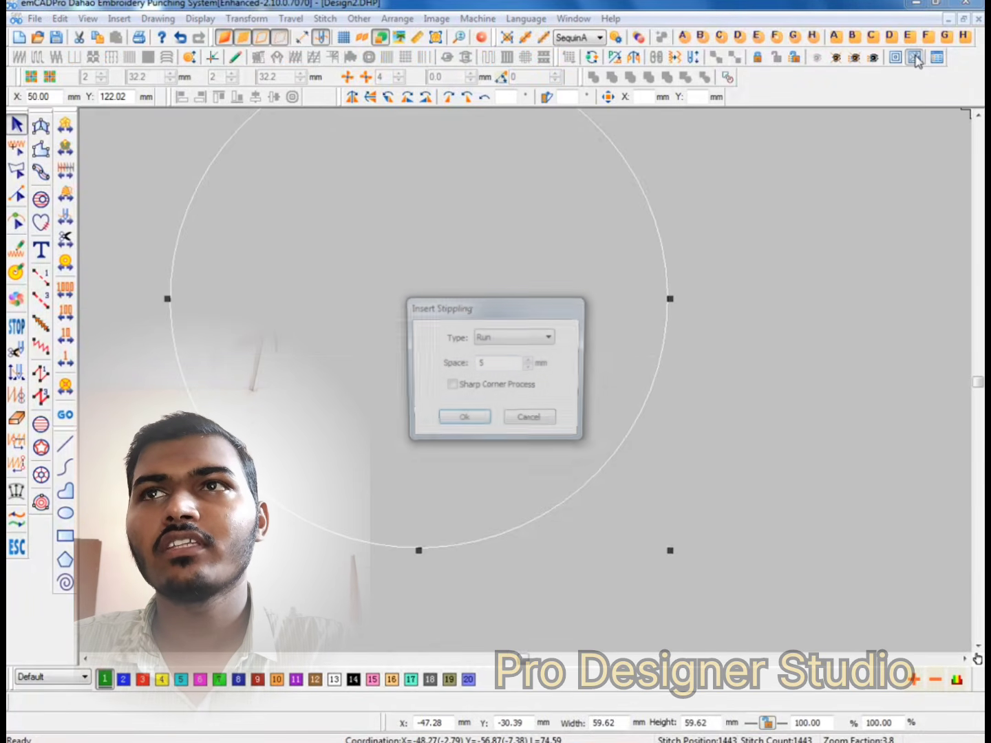
{"action": "left_click", "coordinate": [508, 338]}
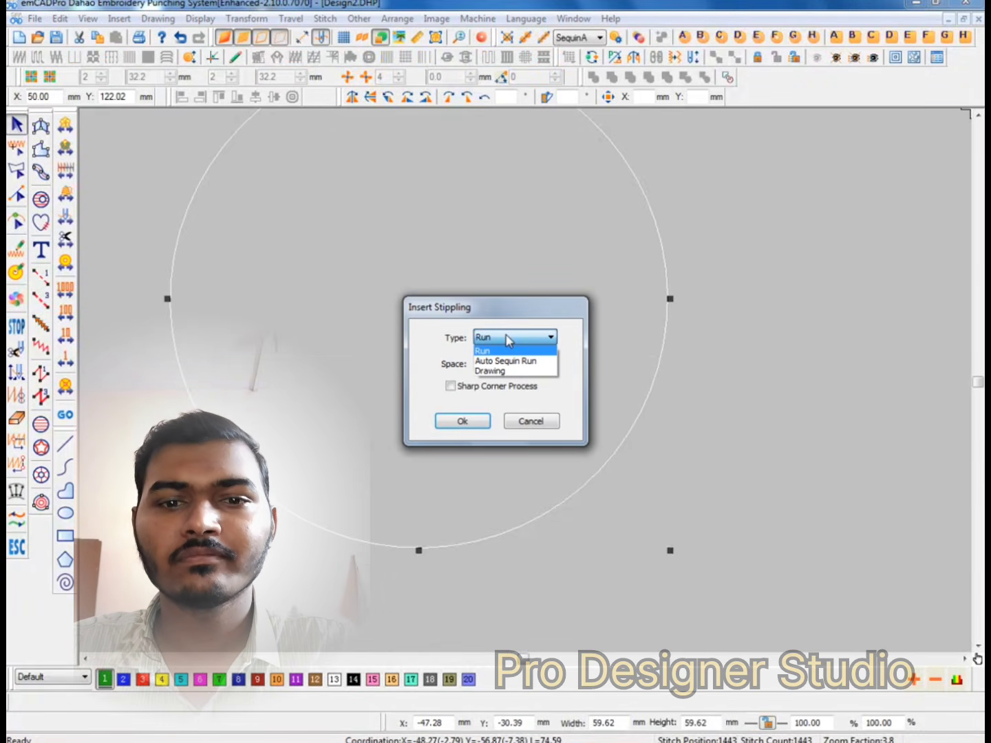
{"action": "left_click", "coordinate": [482, 424]}
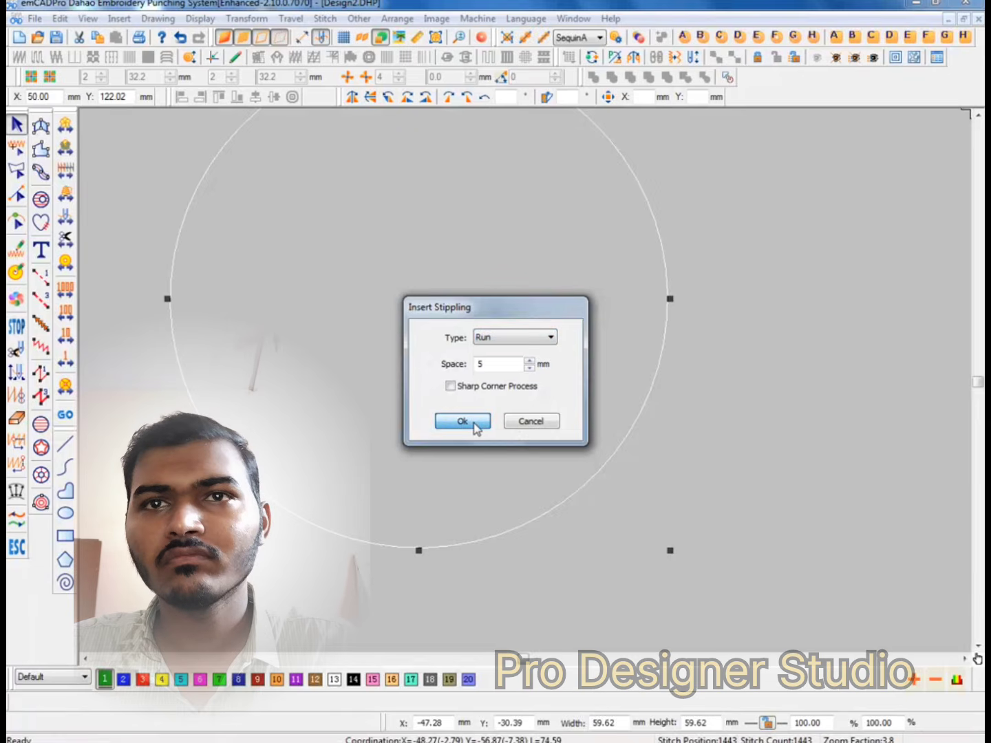
{"action": "left_click", "coordinate": [474, 422]}
{"action": "left_click", "coordinate": [458, 425]}
{"action": "scroll", "coordinate": [468, 441], "scroll_direction": "down", "scroll_amount": 1}
{"action": "key", "text": "t"}
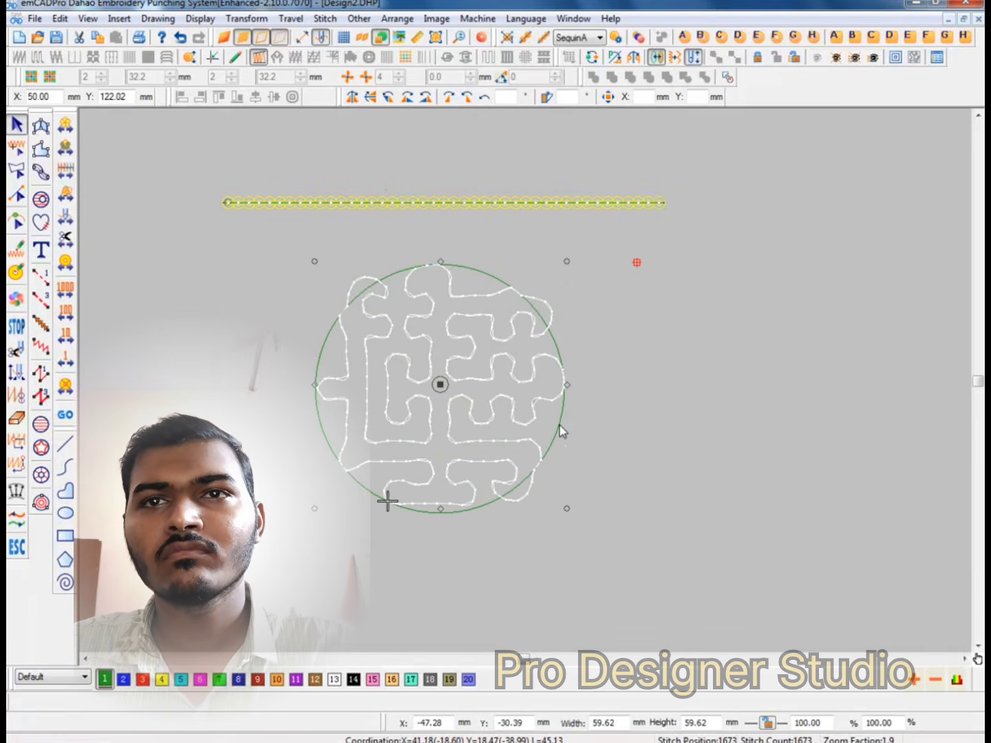
{"action": "key", "text": "ctrl+z"}
Enlarge the circle to about 91.5 mm in diameter and fill it with Auto Sequin Run stippling.
{"action": "left_click_drag", "start_coordinate": [565, 514], "coordinate": [700, 649]}
{"action": "left_click", "coordinate": [913, 59]}
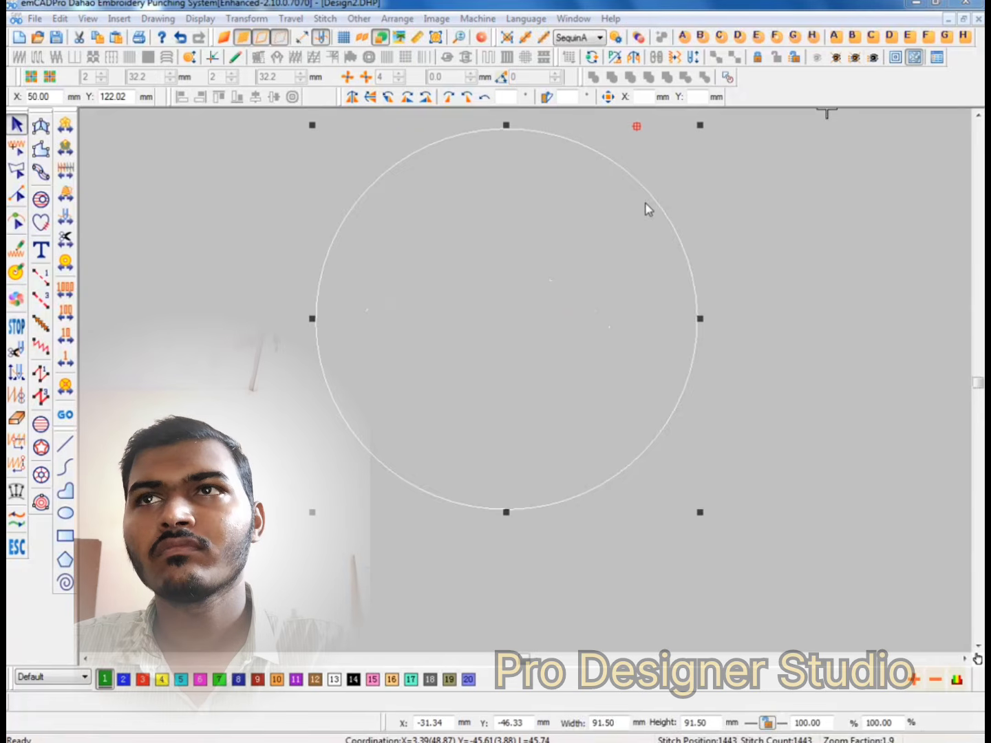
Delete the circle outline and select the sequin stippling.
{"action": "left_click", "coordinate": [680, 234]}
{"action": "key", "text": "Delete"}
{"action": "left_click", "coordinate": [634, 246]}
In the stippling's Multi Sequin Rule, set SequinA to repeat 3 times.
{"action": "scroll", "coordinate": [588, 285], "scroll_direction": "up", "scroll_amount": 1}
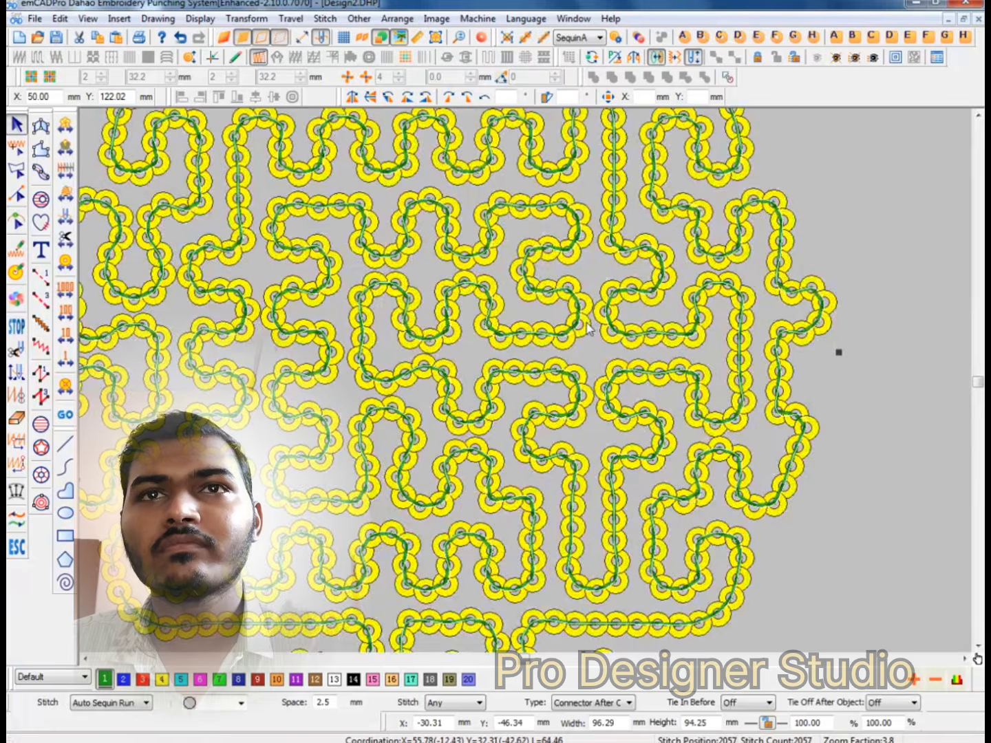
{"action": "scroll", "coordinate": [438, 351], "scroll_direction": "up", "scroll_amount": 1}
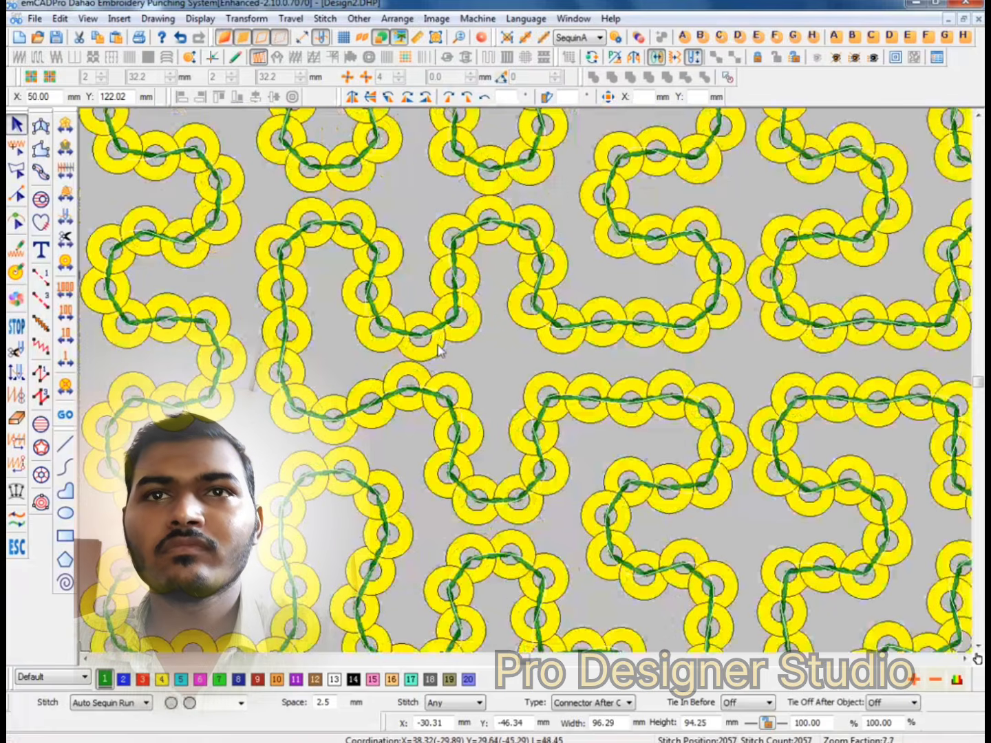
{"action": "scroll", "coordinate": [447, 348], "scroll_direction": "up", "scroll_amount": 1}
{"action": "scroll", "coordinate": [468, 323], "scroll_direction": "down", "scroll_amount": 1}
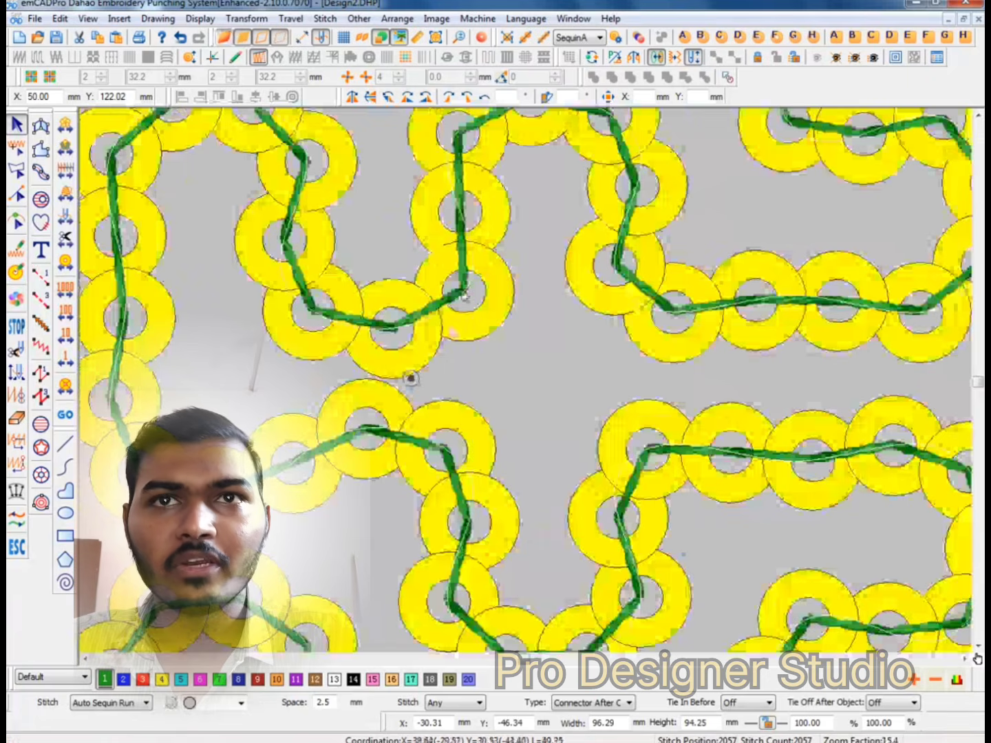
{"action": "scroll", "coordinate": [602, 348], "scroll_direction": "up", "scroll_amount": 1}
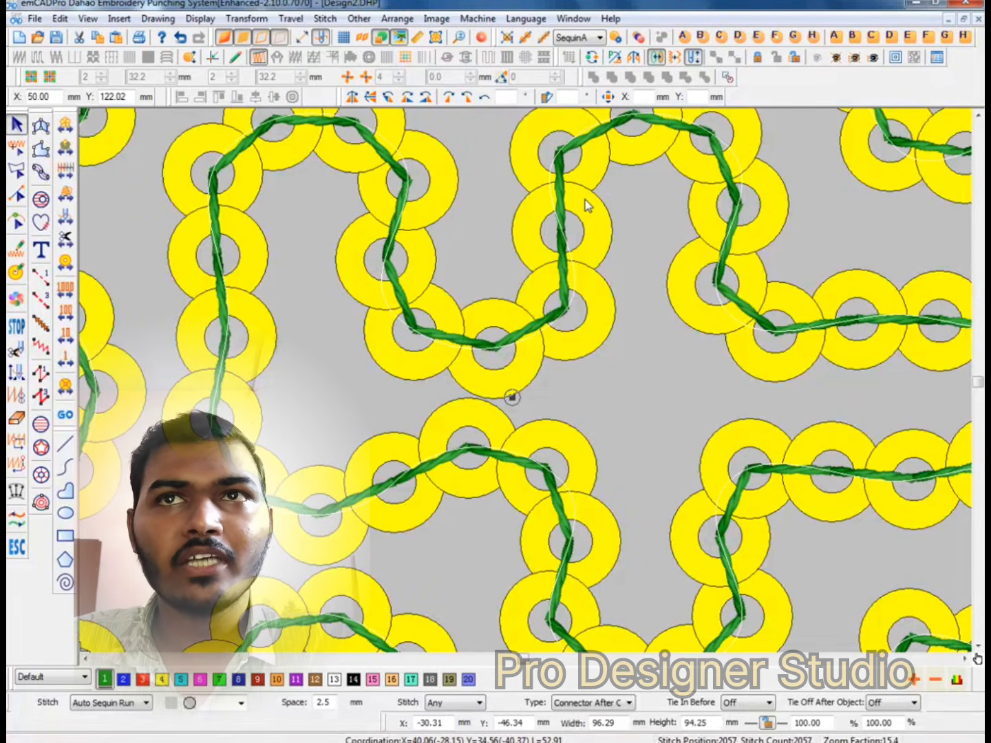
{"action": "left_click", "coordinate": [640, 37]}
{"action": "left_click", "coordinate": [453, 217]}
{"action": "left_click", "coordinate": [454, 218]}
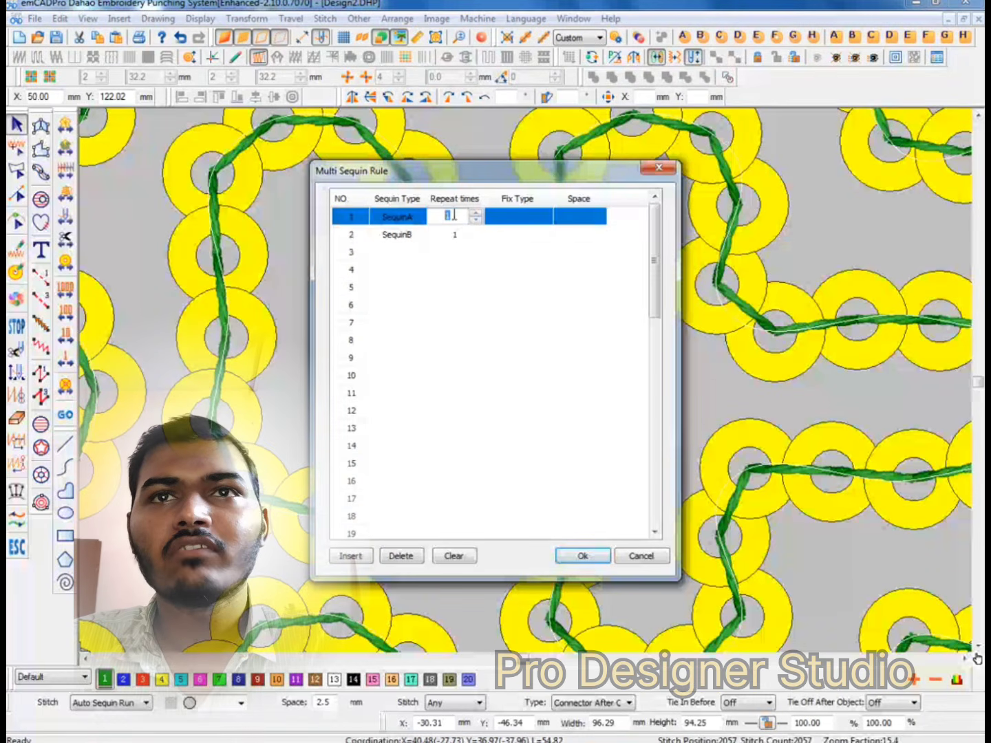
{"action": "type", "text": "3"}
Change the second row of the Multi Sequin Rule to BeadA with 1 repeat.
{"action": "left_click", "coordinate": [416, 237]}
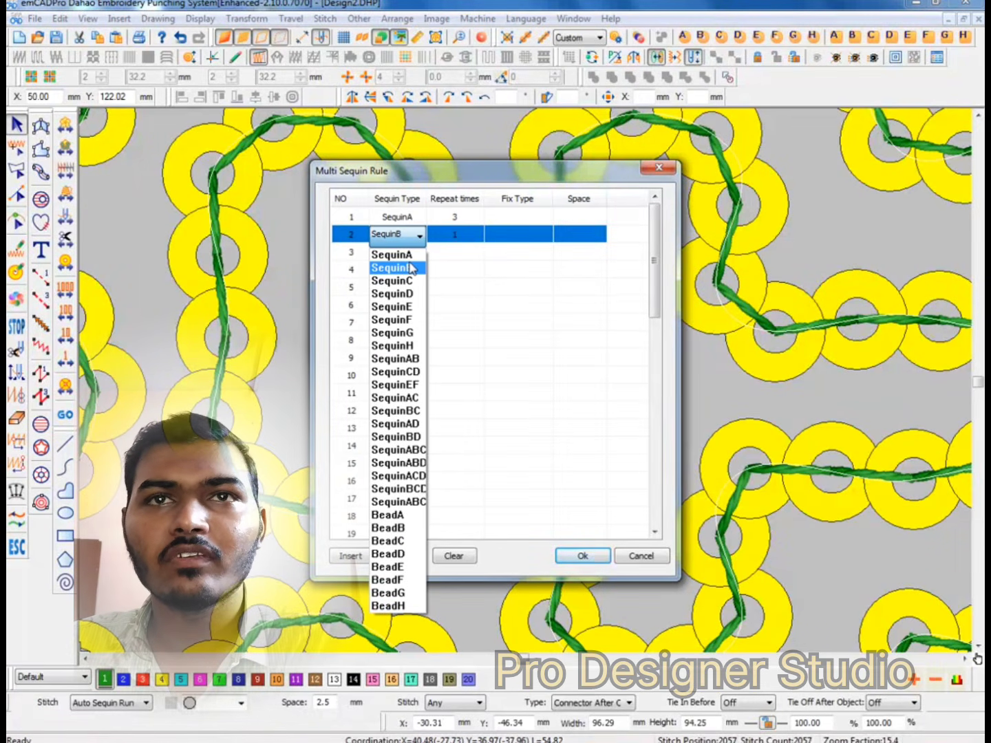
{"action": "left_click", "coordinate": [415, 511]}
{"action": "left_click", "coordinate": [417, 235]}
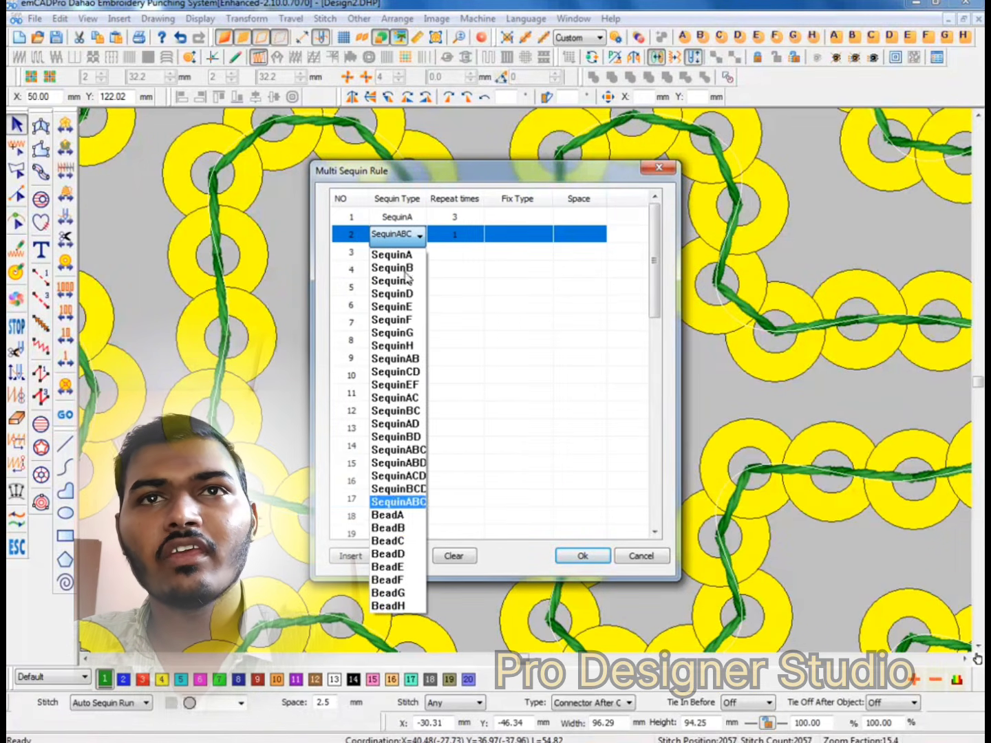
{"action": "left_click", "coordinate": [393, 513]}
{"action": "left_click", "coordinate": [461, 235]}
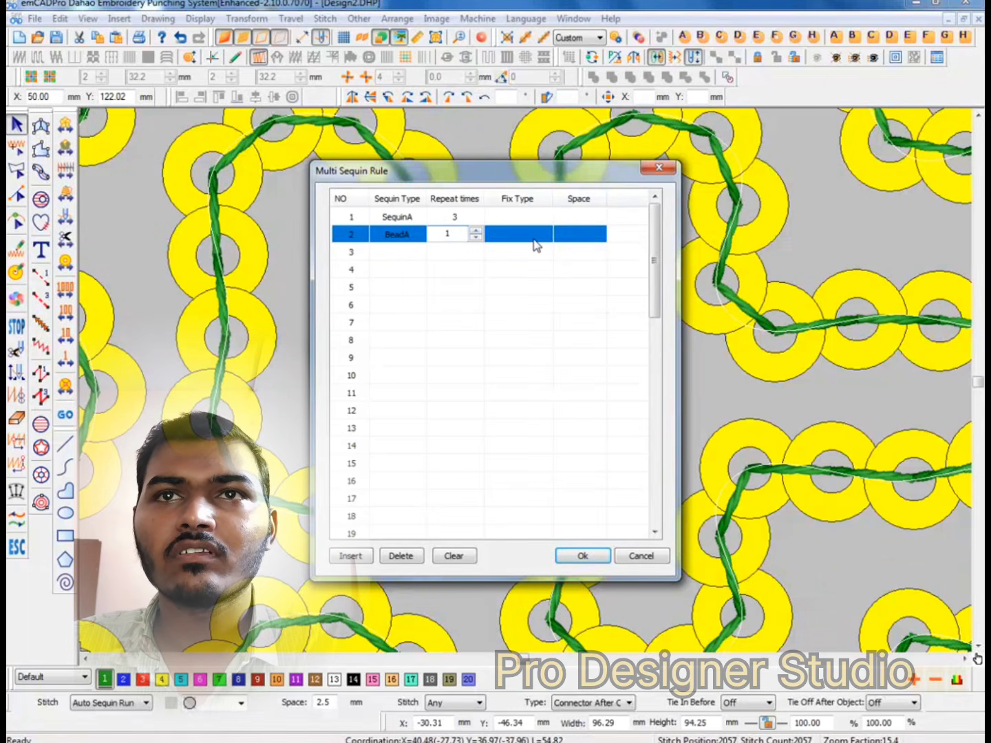
Leave SequinA's fix type blank, set BeadA's fix type to 02, and apply the Multi Sequin Rule.
{"action": "left_click", "coordinate": [512, 218]}
{"action": "left_click", "coordinate": [512, 219]}
{"action": "left_click", "coordinate": [515, 238]}
{"action": "left_click", "coordinate": [530, 220]}
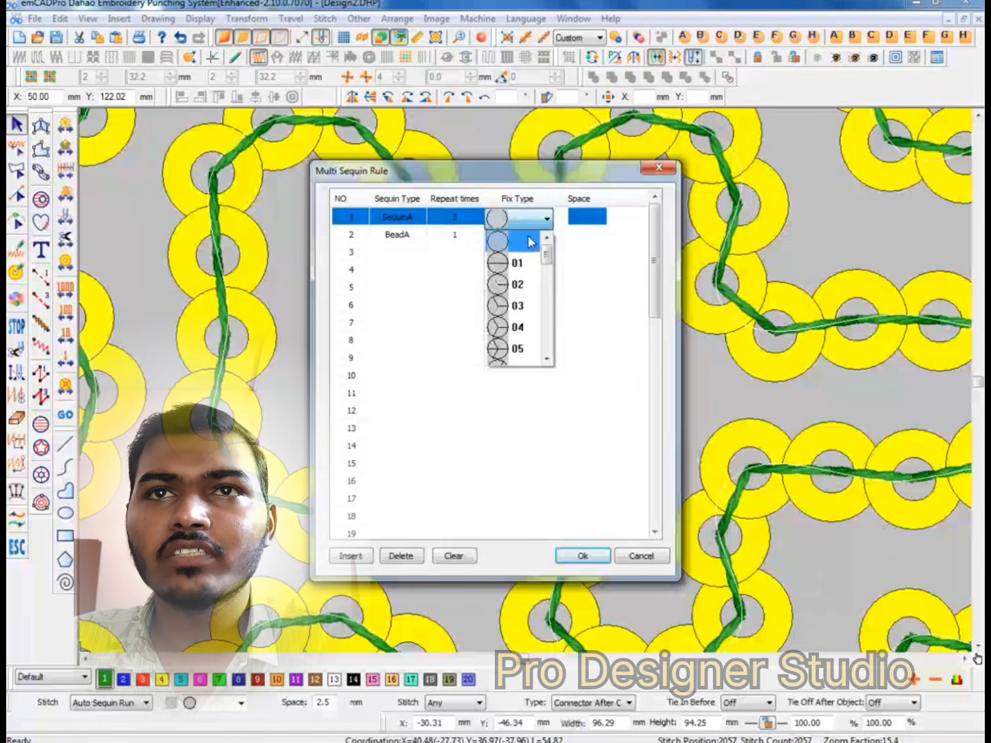
{"action": "left_click", "coordinate": [529, 241]}
{"action": "left_click", "coordinate": [530, 236]}
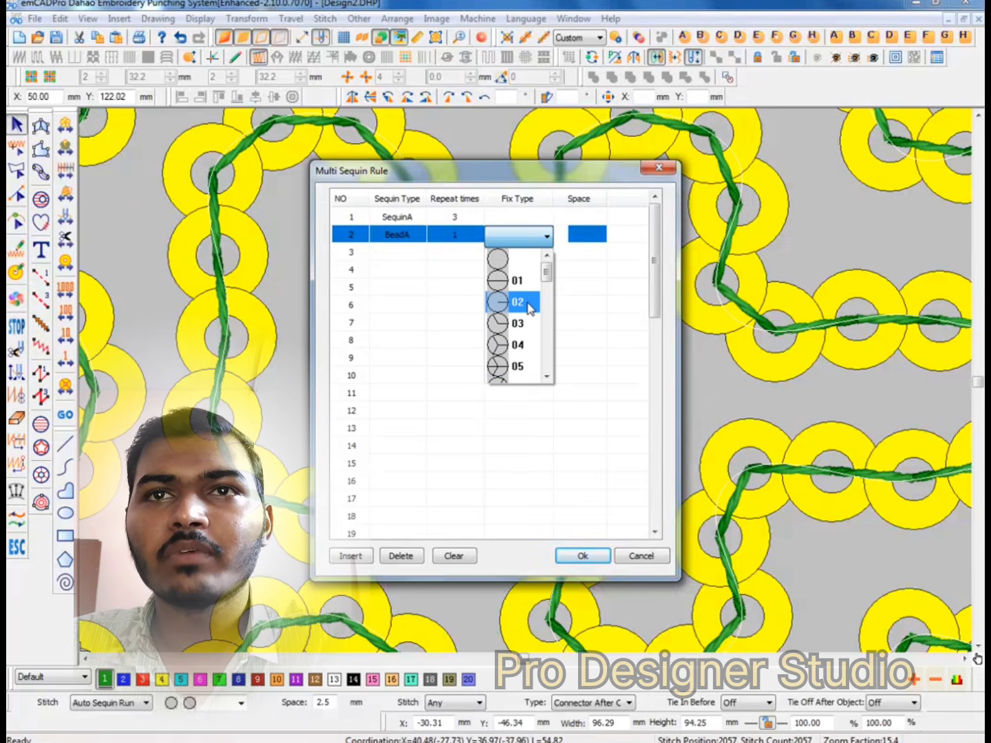
{"action": "left_click", "coordinate": [530, 303]}
{"action": "left_click", "coordinate": [560, 295]}
{"action": "left_click", "coordinate": [591, 556]}
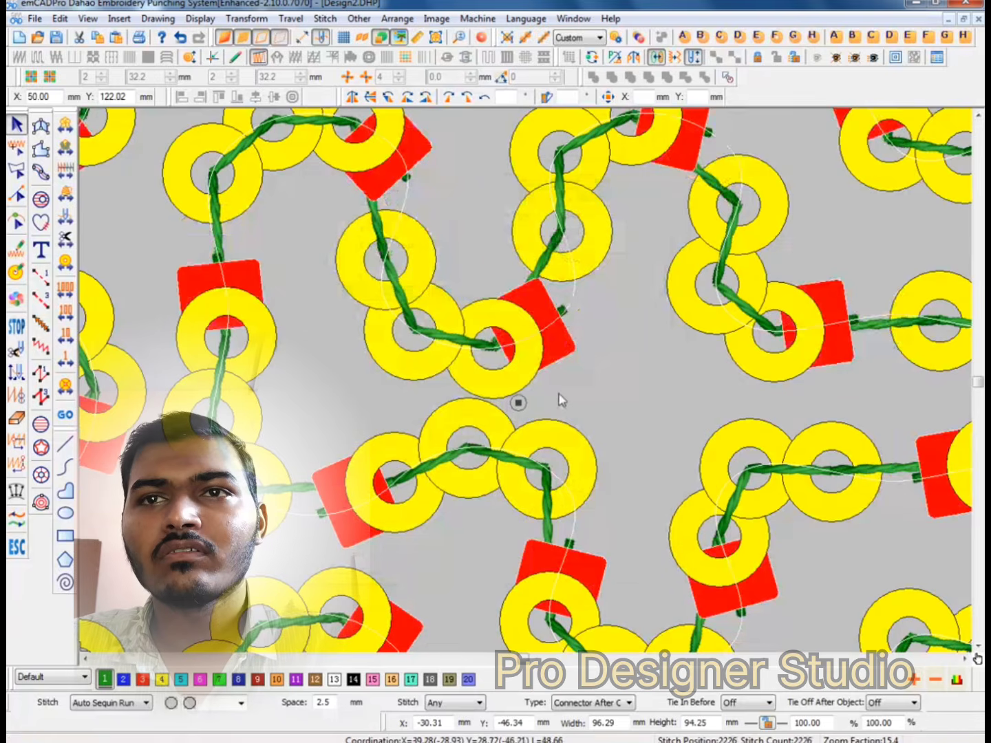
Enable Sequin Offset in the stippling's Sequin Fill properties.
{"action": "scroll", "coordinate": [479, 353], "scroll_direction": "down", "scroll_amount": 1}
{"action": "scroll", "coordinate": [484, 338], "scroll_direction": "up", "scroll_amount": 1}
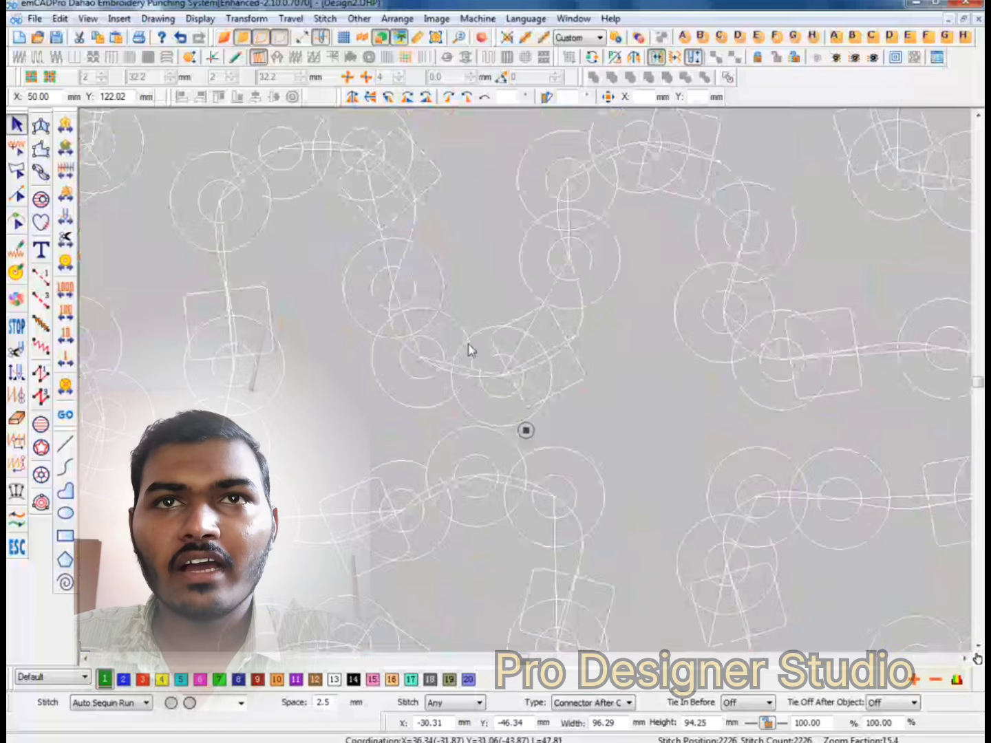
{"action": "double_click", "coordinate": [527, 282]}
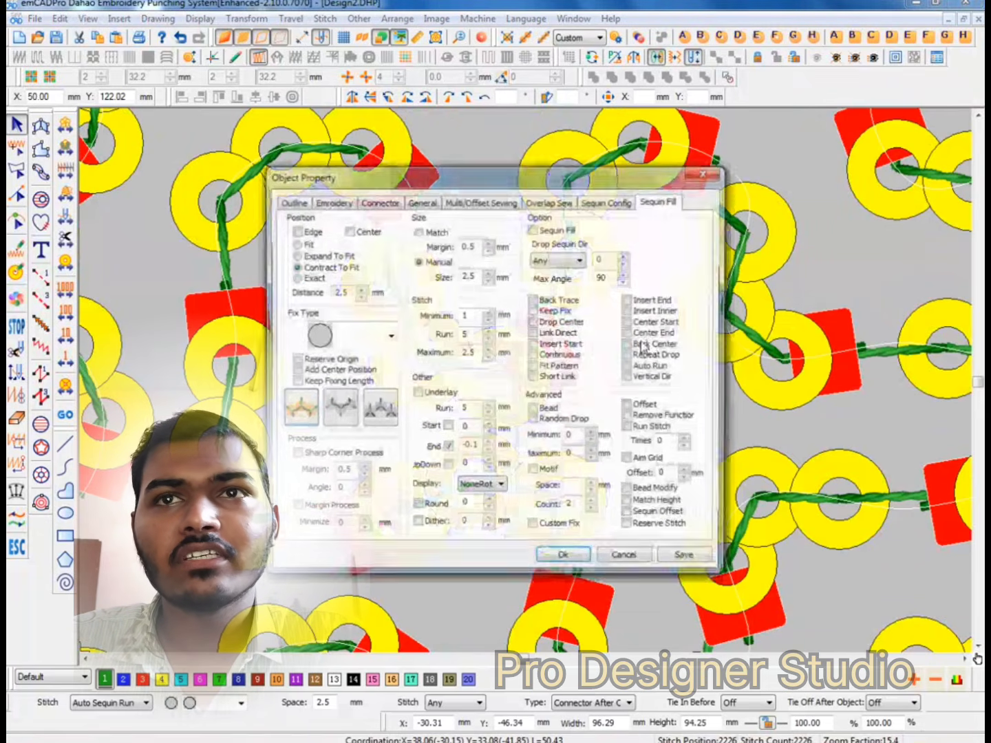
{"action": "left_click", "coordinate": [661, 514]}
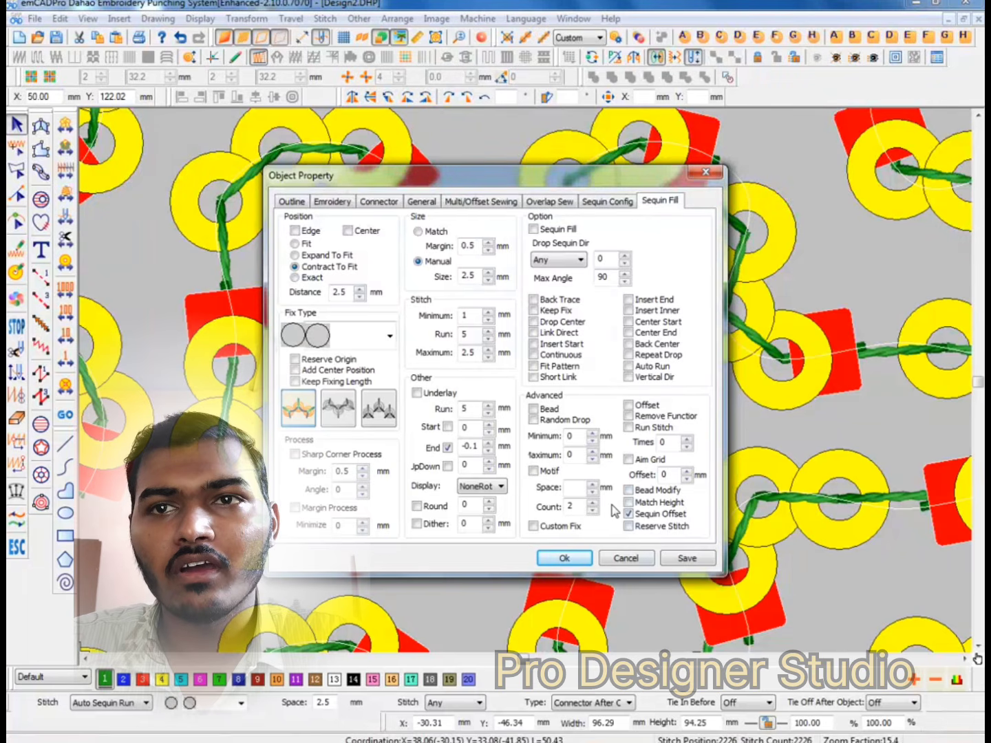
{"action": "left_click", "coordinate": [566, 561]}
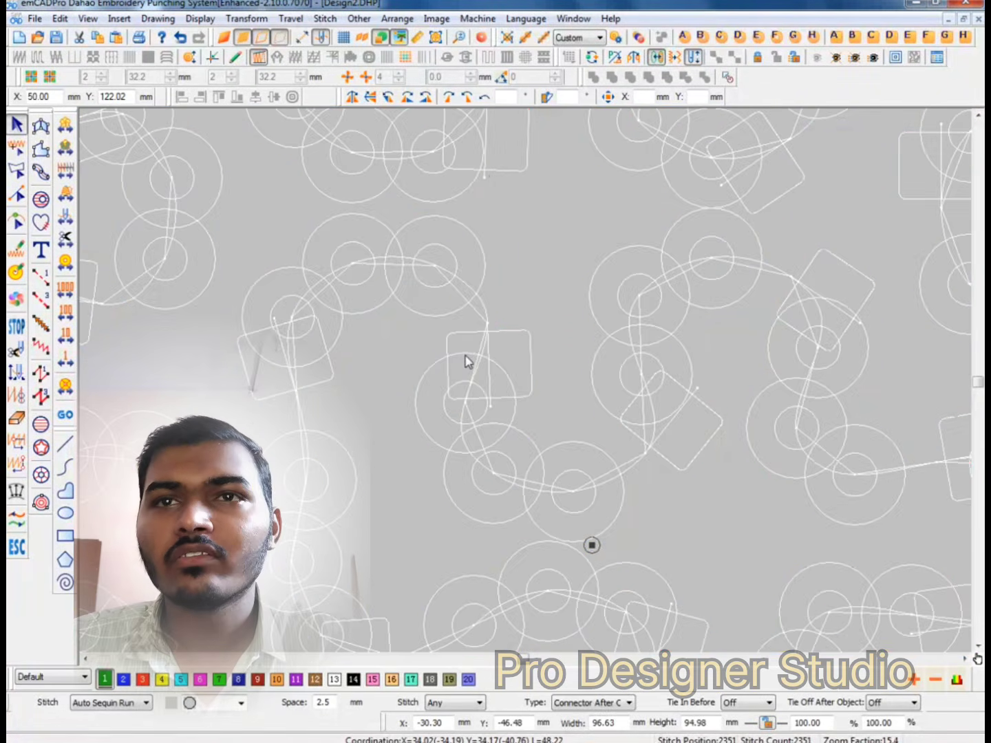
Examine the stitch points and sequin spacing on one curve of the stippling in stitch editing mode.
{"action": "scroll", "coordinate": [467, 353], "scroll_direction": "down", "scroll_amount": 1}
{"action": "scroll", "coordinate": [501, 406], "scroll_direction": "up", "scroll_amount": 1}
{"action": "key", "text": "e"}
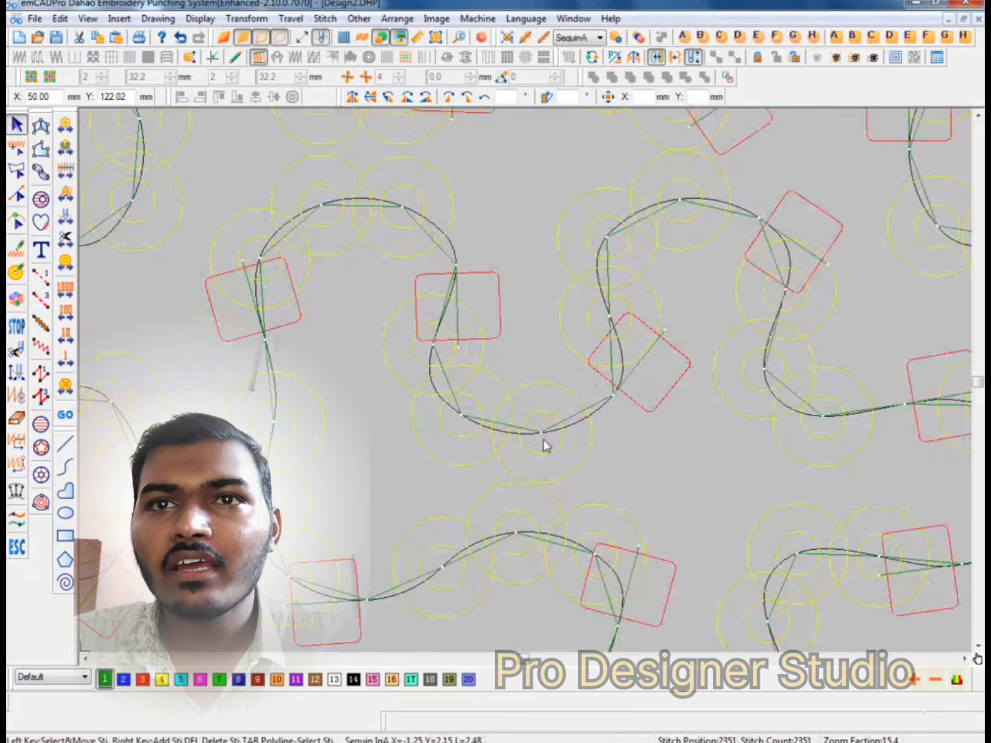
{"action": "left_click", "coordinate": [542, 434]}
{"action": "key", "text": "Escape"}
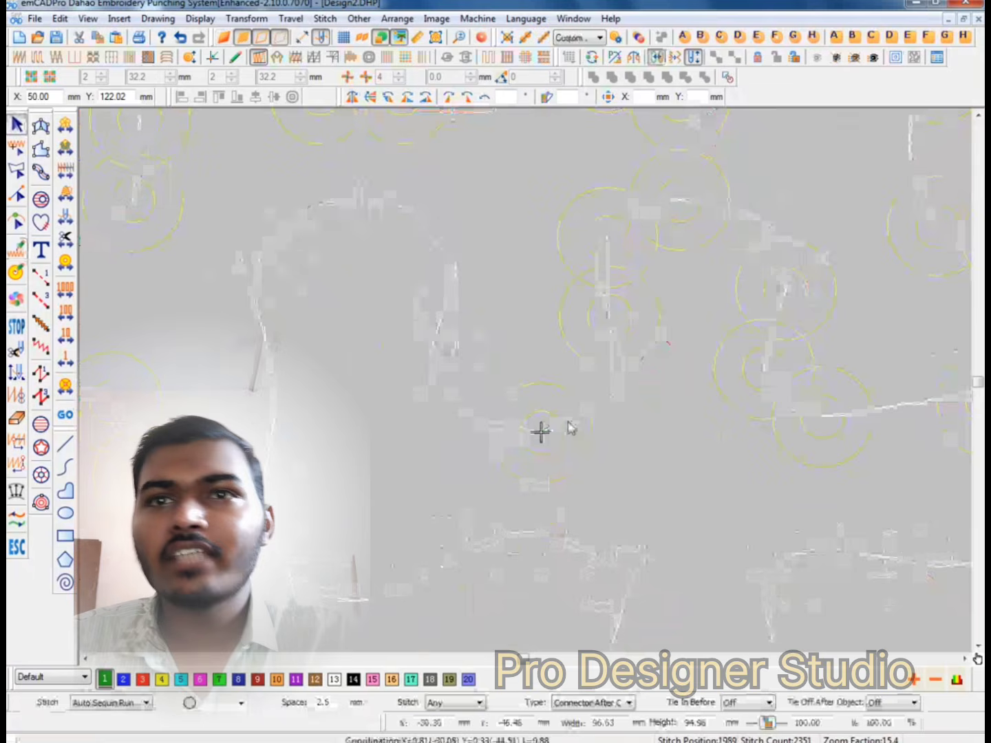
Set the space of the SequinA row to 2.5 in the Multi Sequin Rule and apply it.
{"action": "left_click", "coordinate": [637, 38]}
{"action": "double_click", "coordinate": [576, 216]}
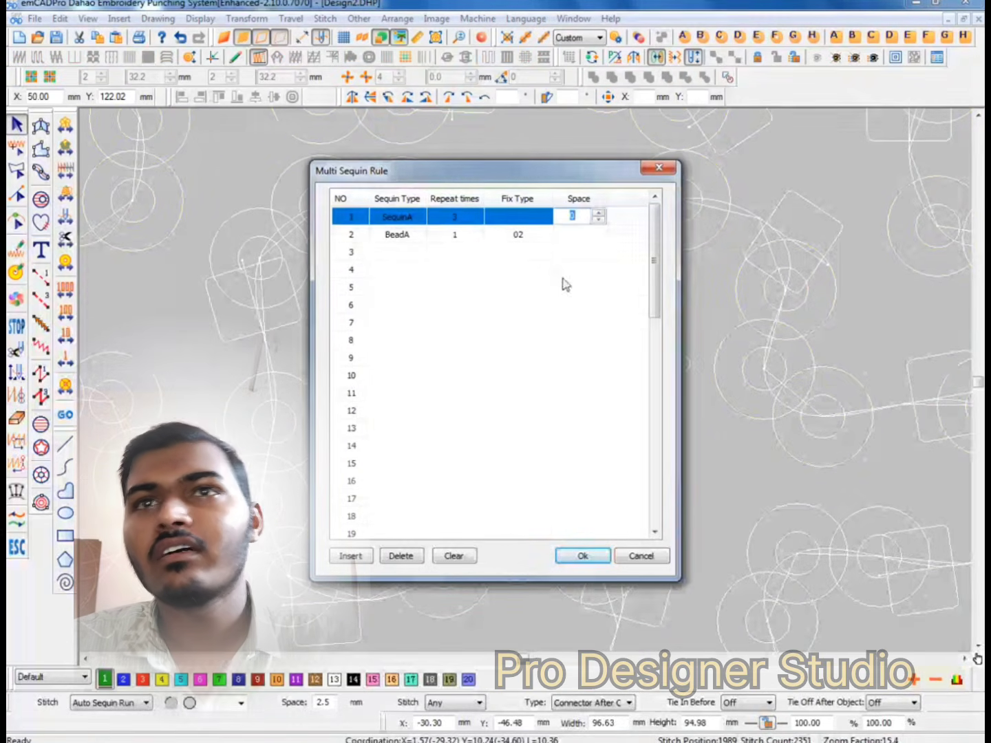
{"action": "type", "text": "2.5"}
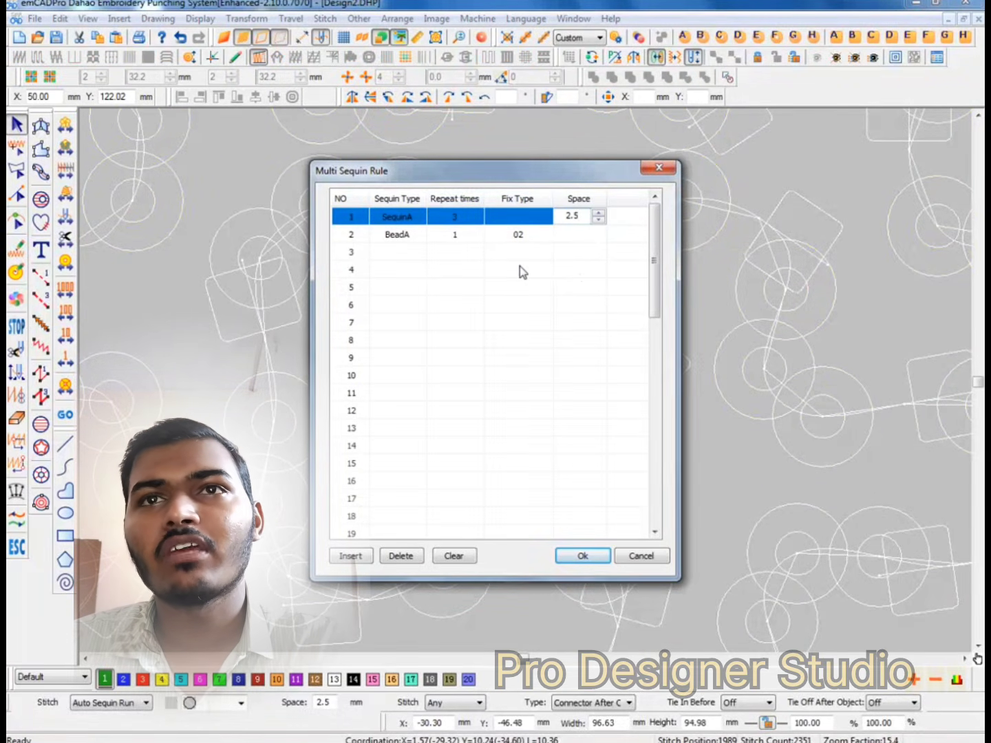
{"action": "key", "text": "Return"}
{"action": "key", "text": "t"}
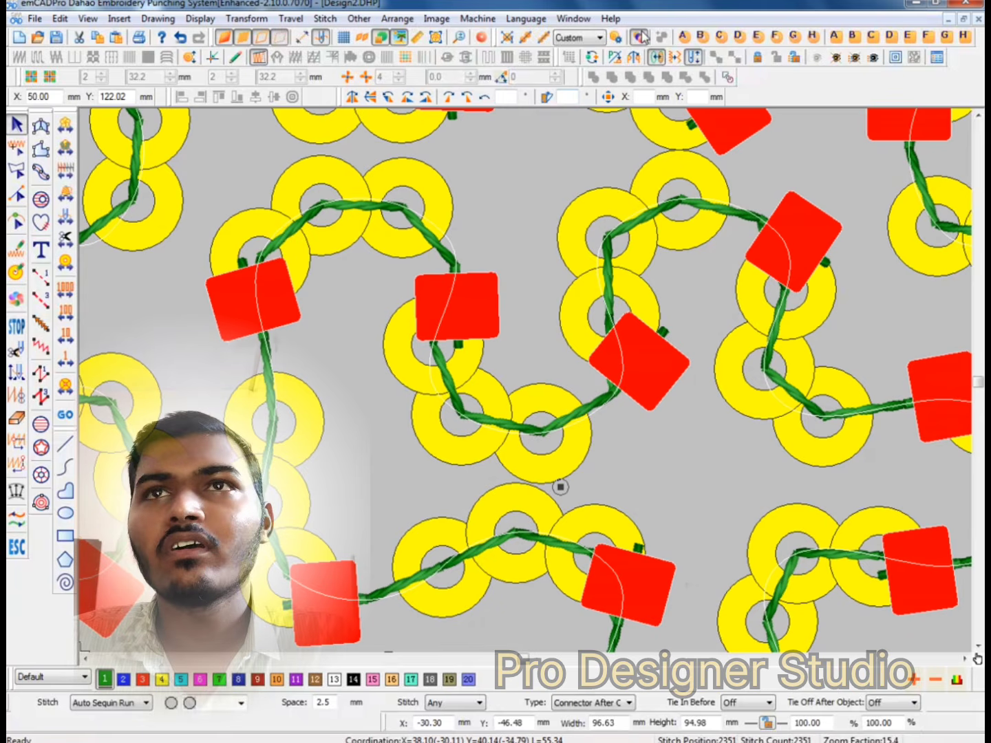
Set the space of the BeadA row to 2.5, apply the Multi Sequin Rule, and review its values.
{"action": "left_click", "coordinate": [641, 36]}
{"action": "left_click", "coordinate": [582, 216]}
{"action": "left_click", "coordinate": [584, 235]}
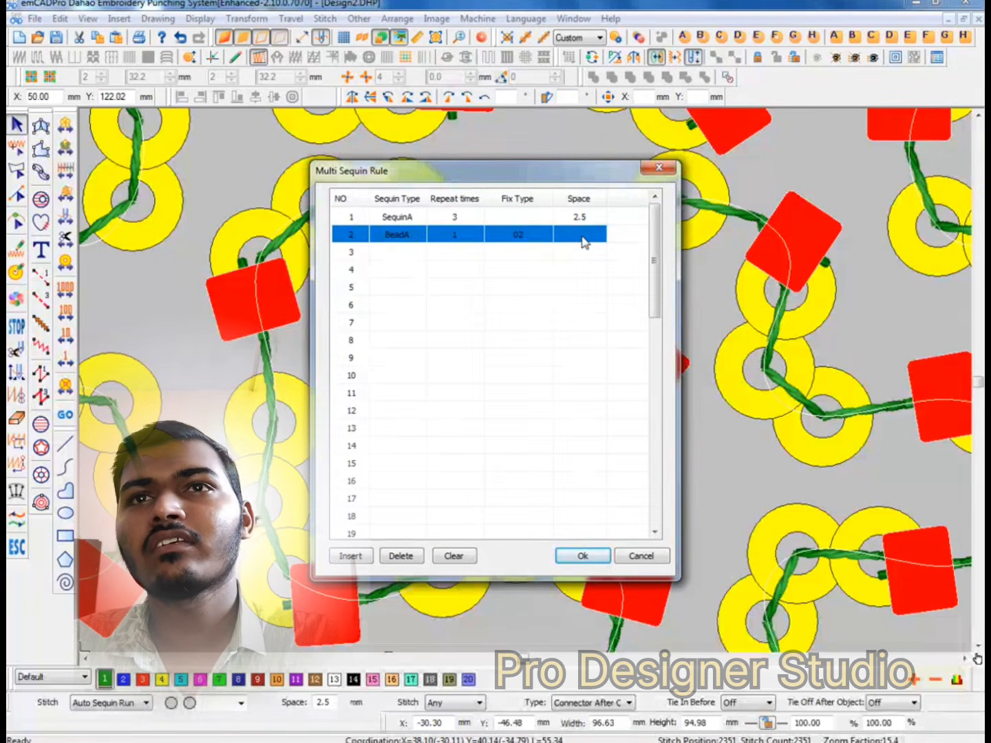
{"action": "left_click", "coordinate": [583, 234]}
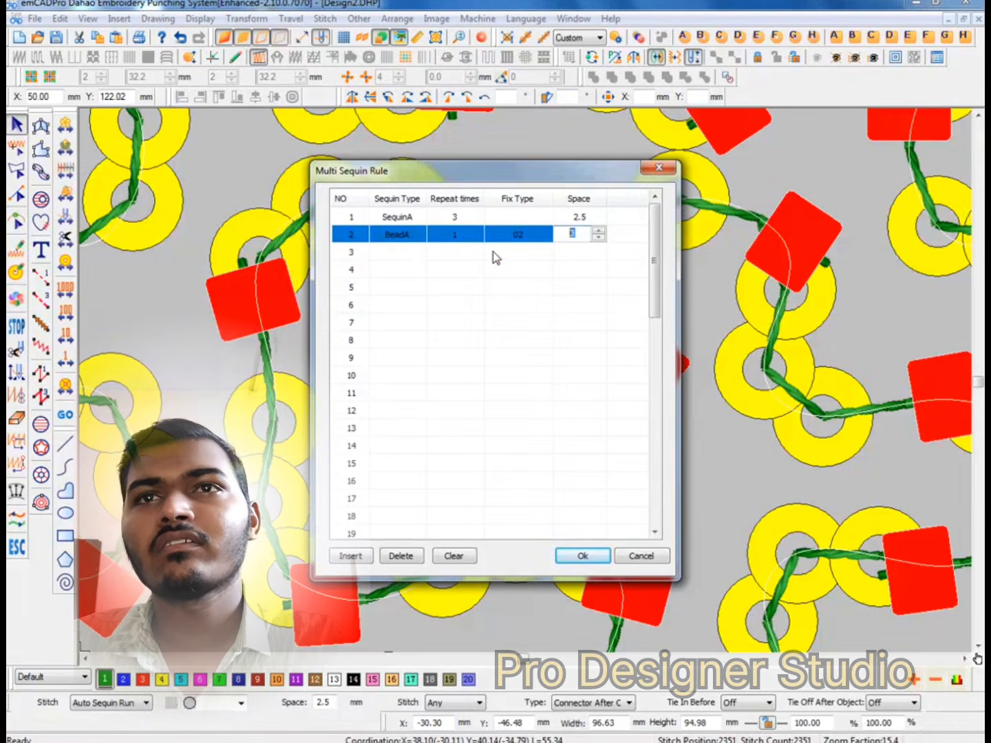
{"action": "left_click", "coordinate": [571, 290]}
{"action": "key", "text": "Return"}
{"action": "key", "text": "t"}
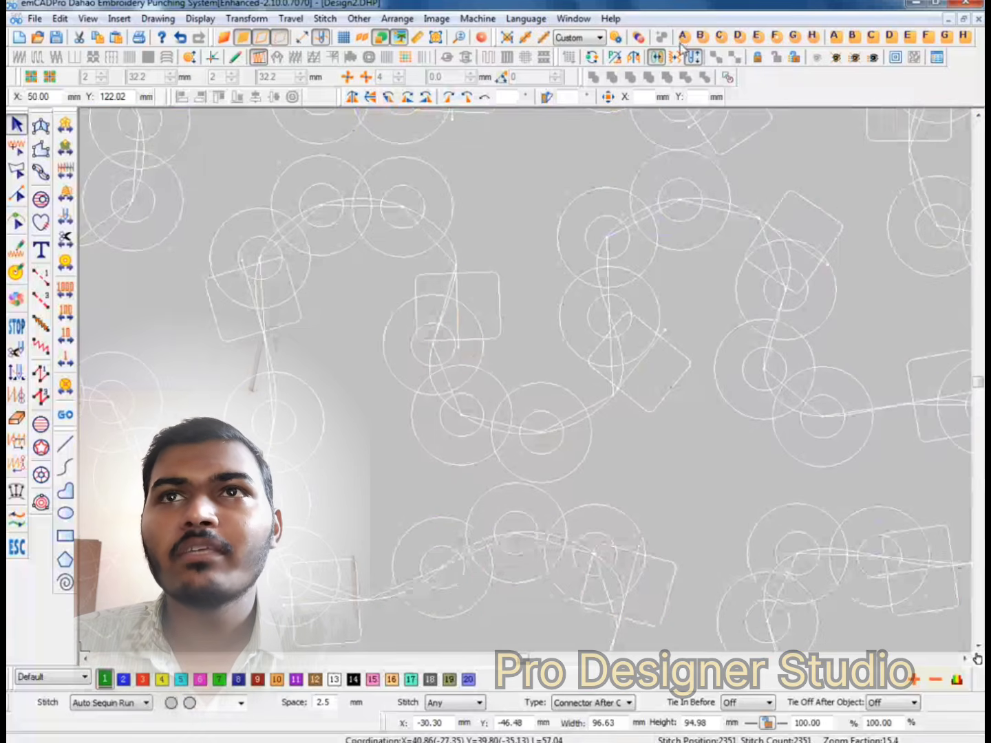
{"action": "left_click", "coordinate": [639, 38]}
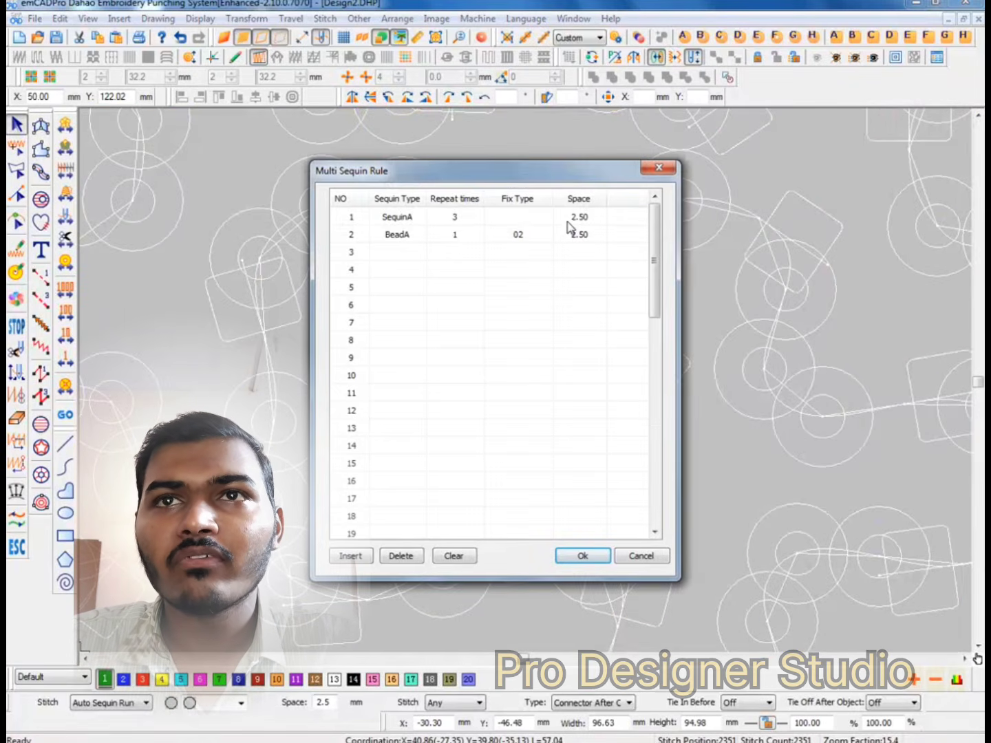
{"action": "key", "text": "Escape"}
Measure the distance between two adjacent sequins at the base of the stippling's curve.
{"action": "scroll", "coordinate": [516, 433], "scroll_direction": "up", "scroll_amount": 1}
{"action": "middle_click", "coordinate": [605, 552]}
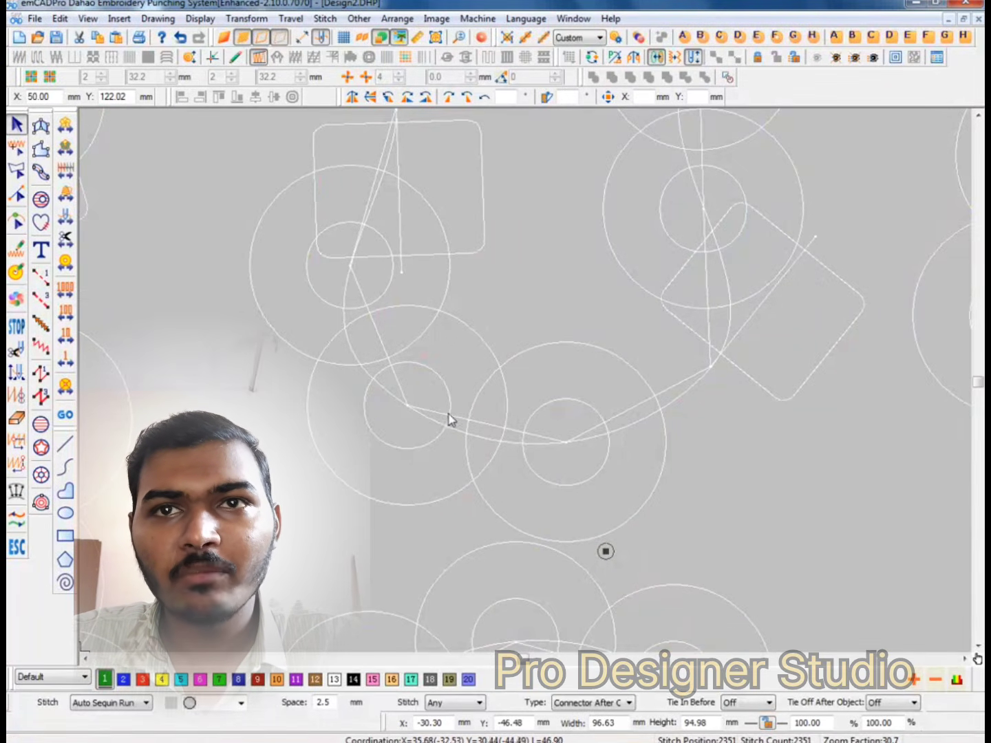
{"action": "left_click", "coordinate": [548, 453]}
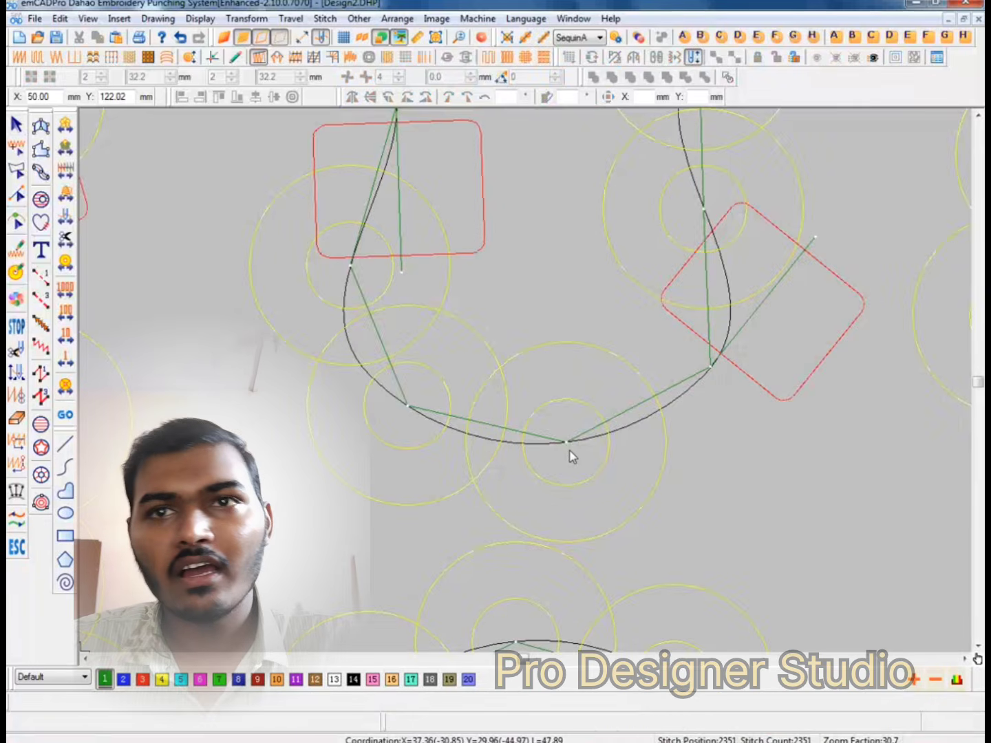
{"action": "left_click", "coordinate": [563, 440]}
{"action": "left_click_drag", "start_coordinate": [571, 449], "coordinate": [521, 481]}
{"action": "scroll", "coordinate": [522, 482], "scroll_direction": "down", "scroll_amount": 2}
{"action": "scroll", "coordinate": [524, 485], "scroll_direction": "up", "scroll_amount": 1}
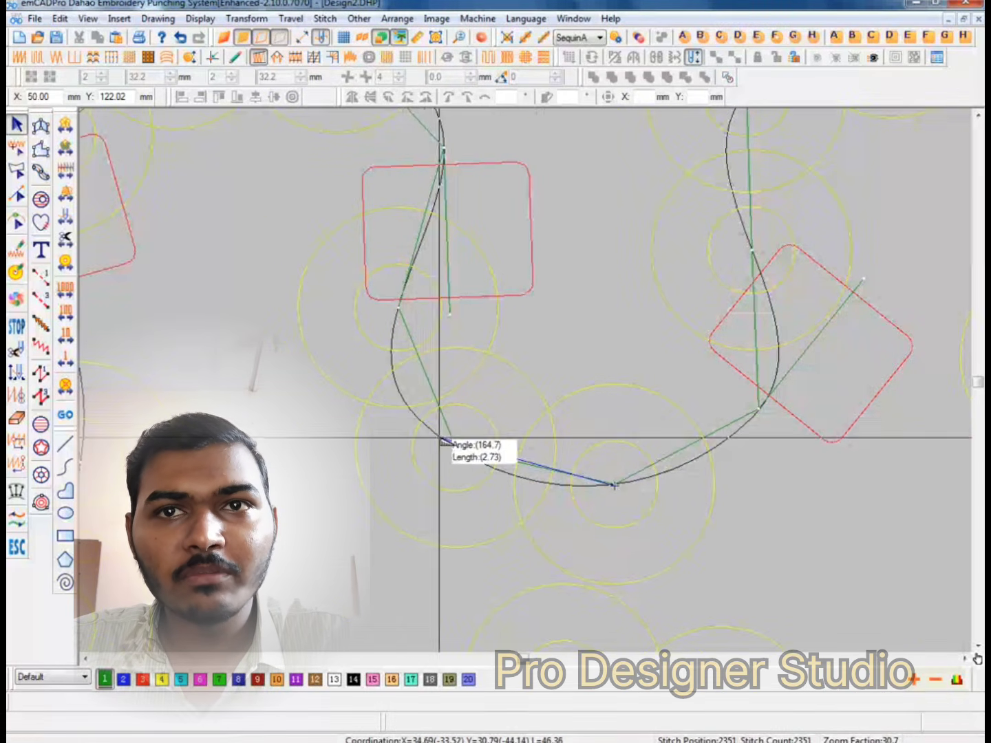
{"action": "scroll", "coordinate": [534, 492], "scroll_direction": "down", "scroll_amount": 1}
{"action": "scroll", "coordinate": [512, 373], "scroll_direction": "up", "scroll_amount": 1}
{"action": "key", "text": "Escape"}
{"action": "left_click", "coordinate": [516, 330]}
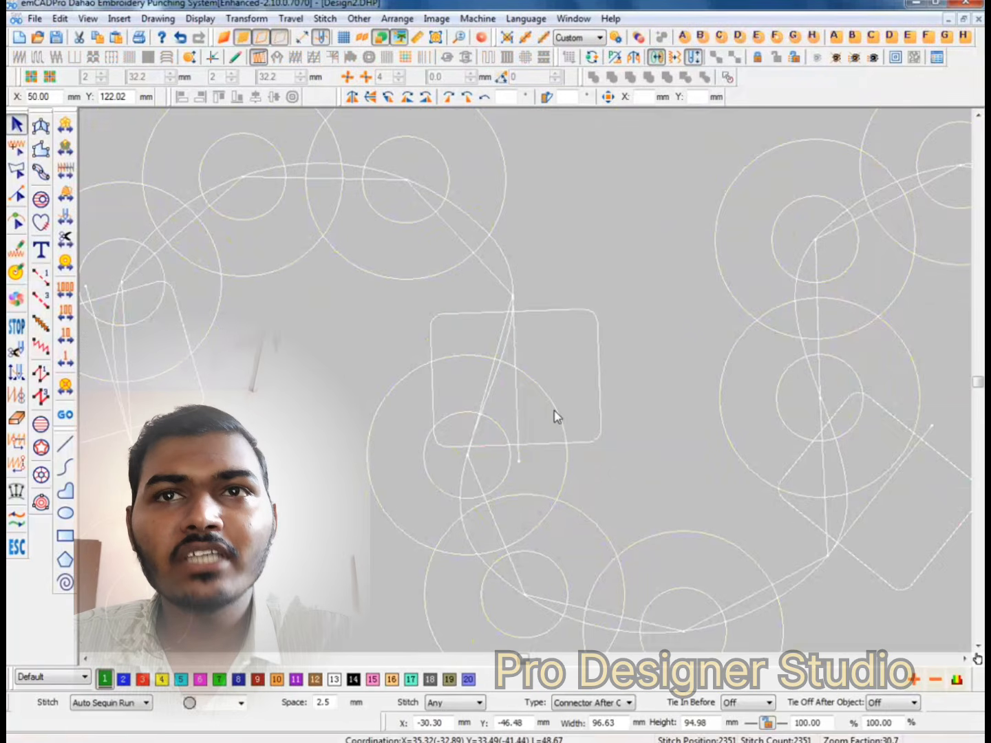
Check the space values of the SequinA and BeadA rows in the Multi Sequin Rule.
{"action": "scroll", "coordinate": [556, 416], "scroll_direction": "down", "scroll_amount": 1}
{"action": "left_click", "coordinate": [641, 41]}
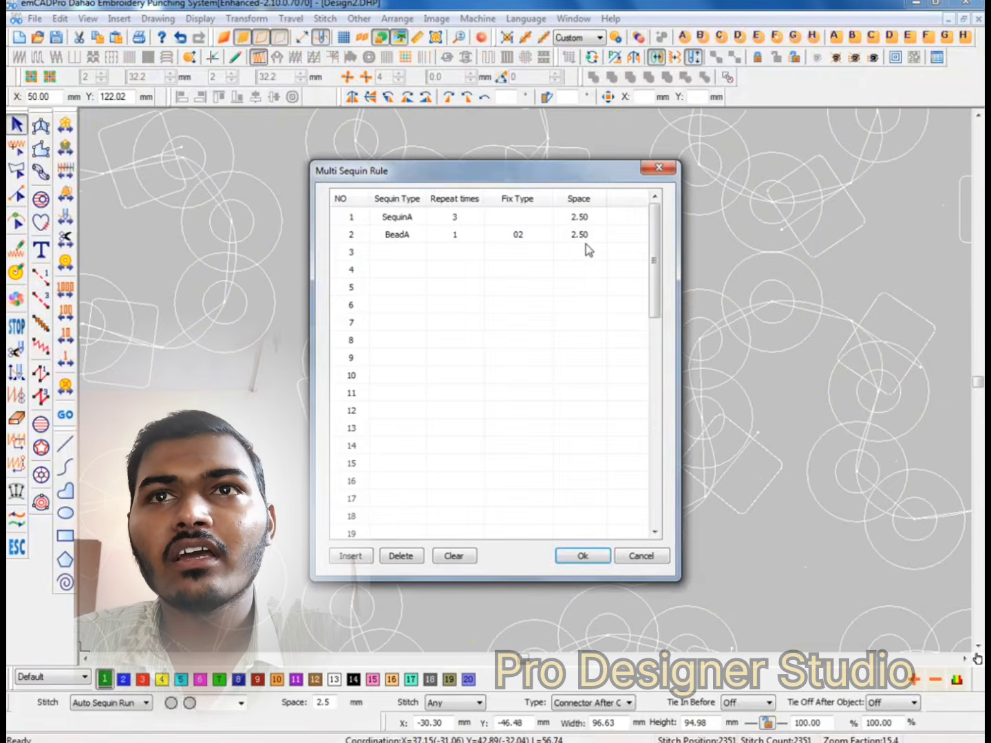
{"action": "left_click", "coordinate": [584, 240]}
{"action": "key", "text": "Escape"}
Try to measure from the bead's start point on the stippling curve.
{"action": "scroll", "coordinate": [544, 387], "scroll_direction": "up", "scroll_amount": 1}
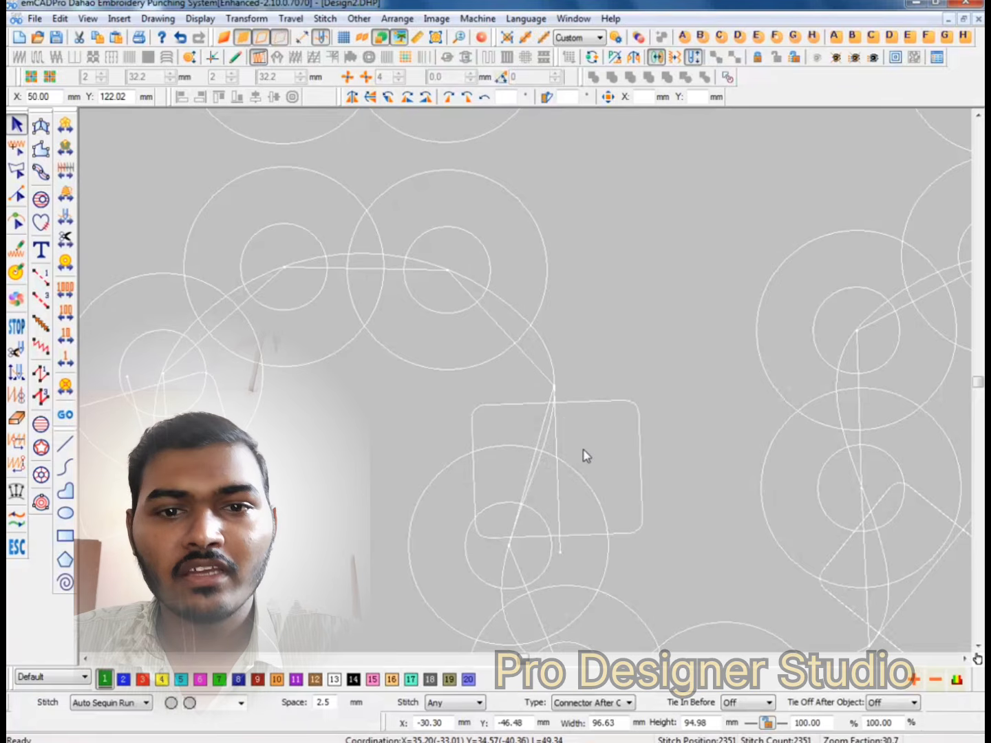
{"action": "key", "text": "m"}
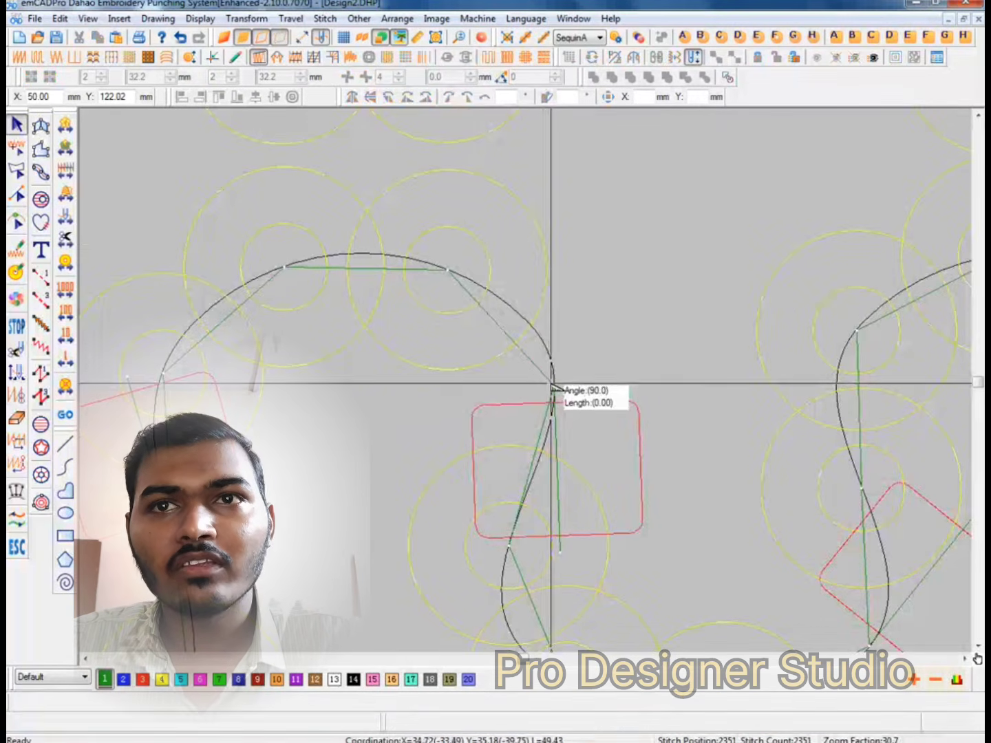
{"action": "left_click", "coordinate": [551, 384]}
{"action": "key", "text": "Escape"}
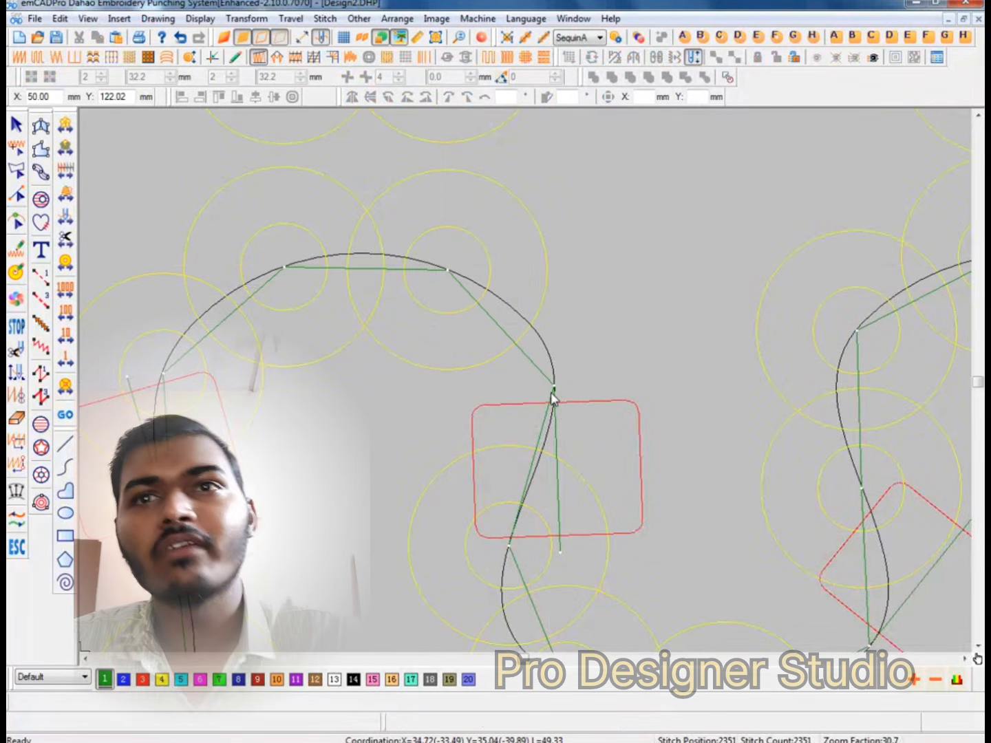
{"action": "left_click", "coordinate": [555, 395]}
{"action": "scroll", "coordinate": [461, 341], "scroll_direction": "down", "scroll_amount": 1}
{"action": "scroll", "coordinate": [418, 308], "scroll_direction": "down", "scroll_amount": 1}
{"action": "scroll", "coordinate": [349, 340], "scroll_direction": "up", "scroll_amount": 1}
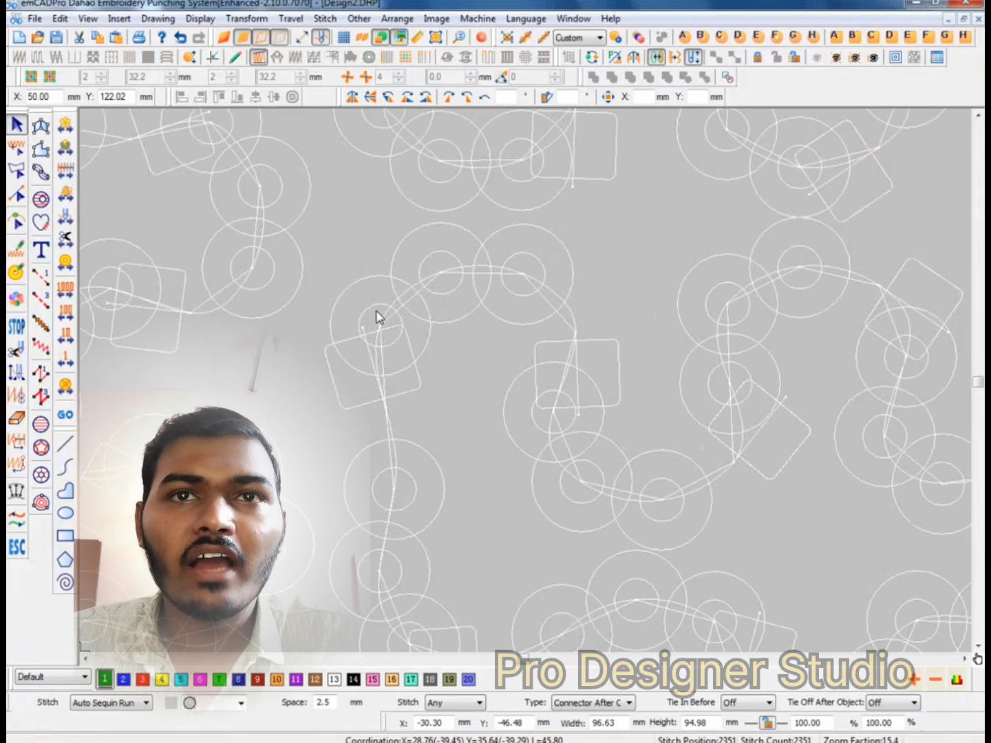
Examine the stitch points around the curve's sequins and bead in stitch editing mode.
{"action": "left_click", "coordinate": [373, 405]}
{"action": "key", "text": "e"}
{"action": "left_click", "coordinate": [523, 276]}
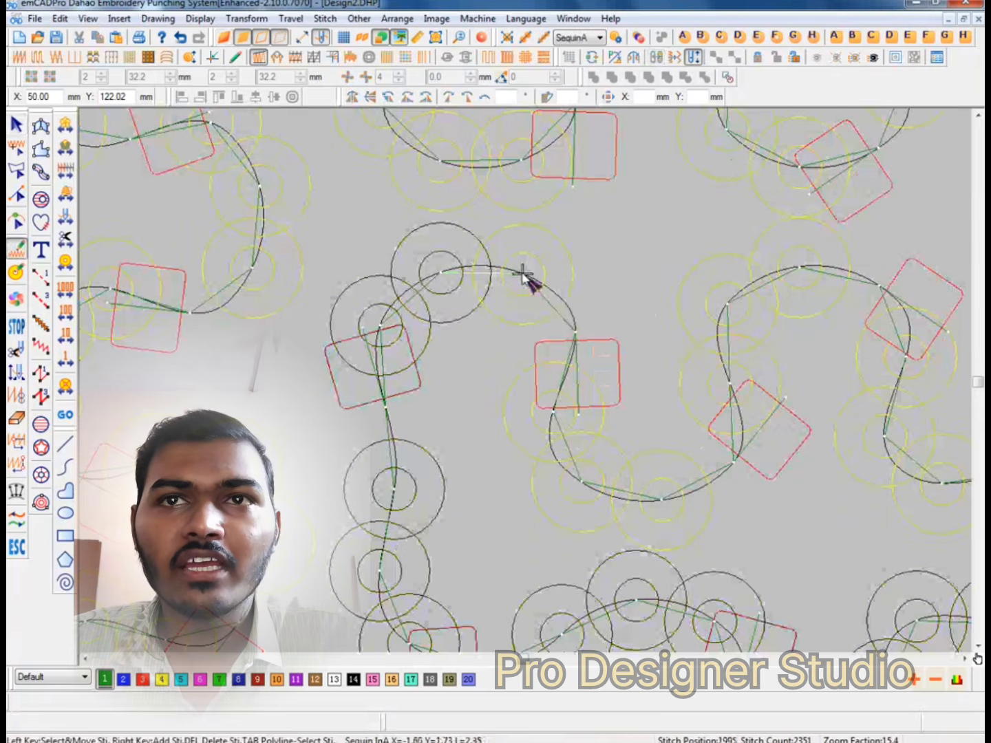
{"action": "key", "text": "Right"}
{"action": "key", "text": "Right"}
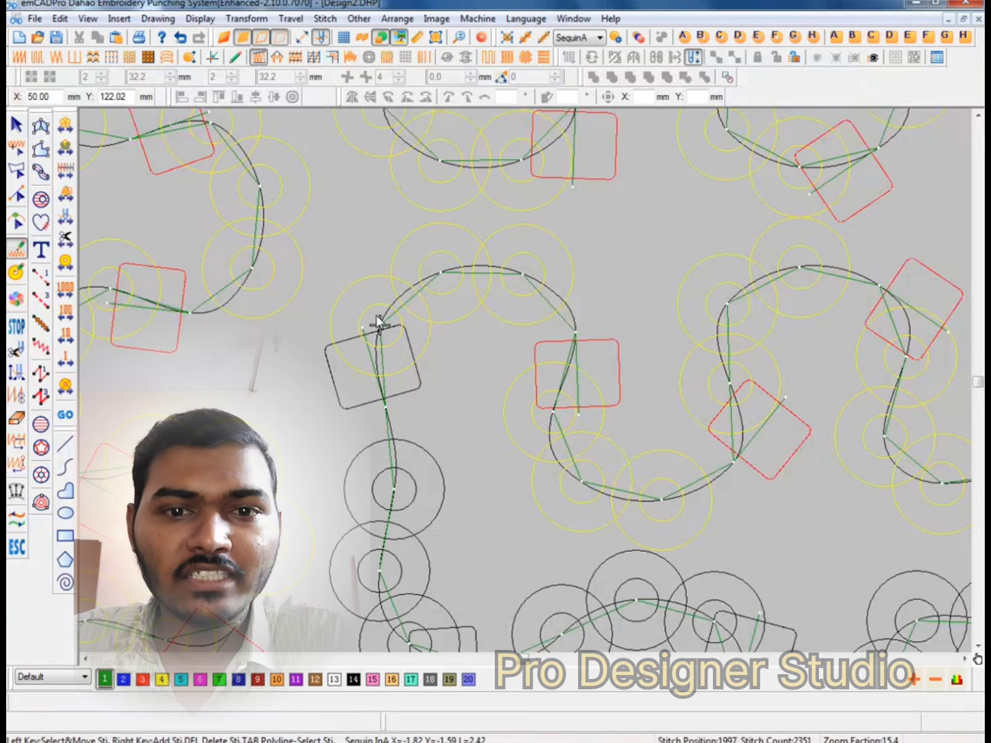
{"action": "key", "text": "Escape"}
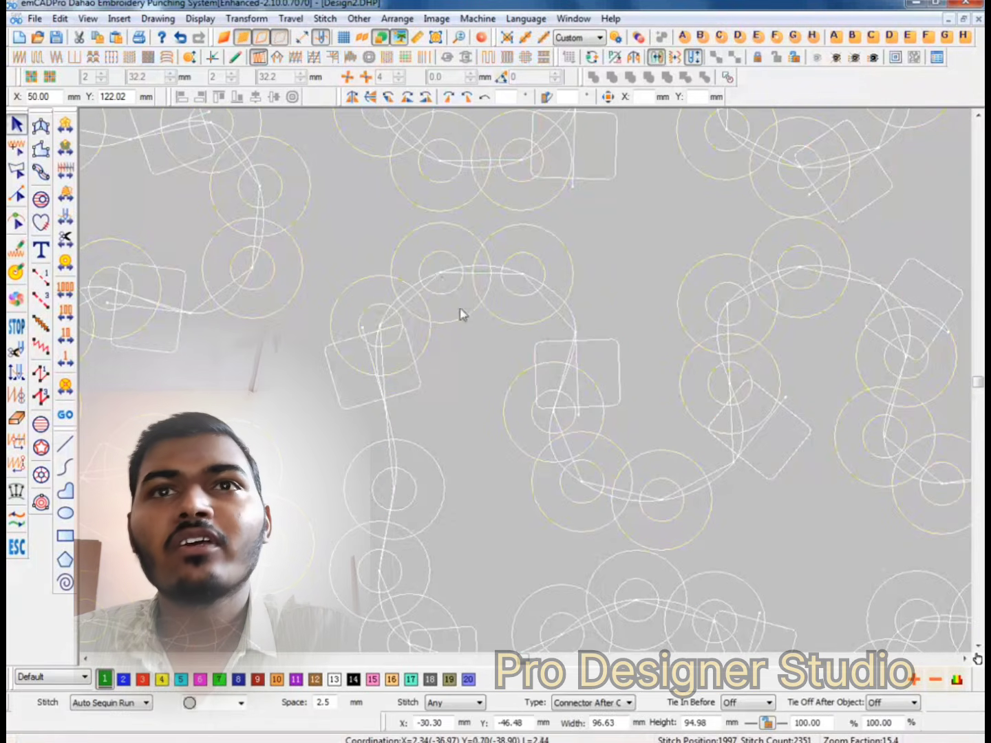
Review the BeadA and SequinA rows in the Multi Sequin Rule and confirm the dialog.
{"action": "left_click", "coordinate": [640, 40]}
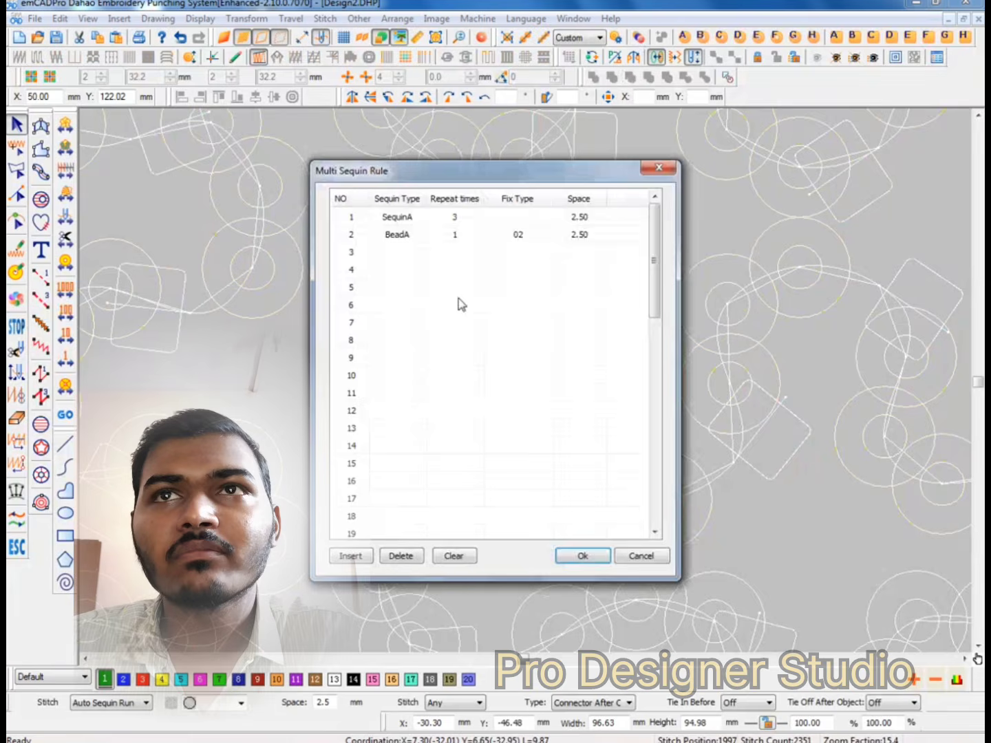
{"action": "left_click", "coordinate": [398, 234]}
{"action": "left_click", "coordinate": [398, 217]}
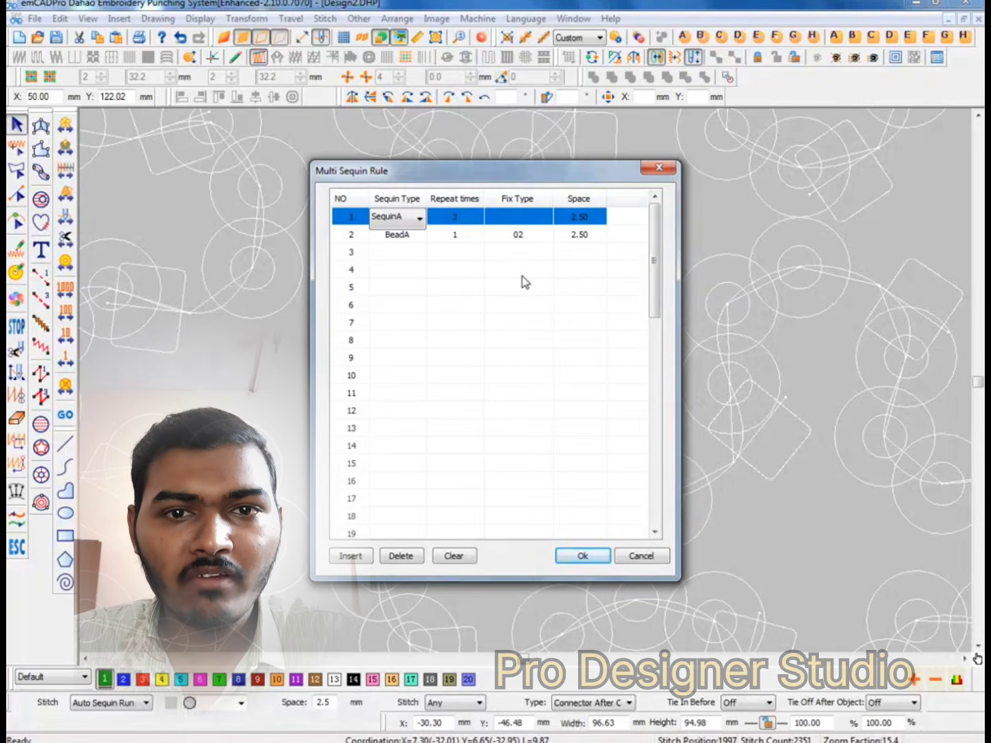
{"action": "left_click", "coordinate": [583, 556]}
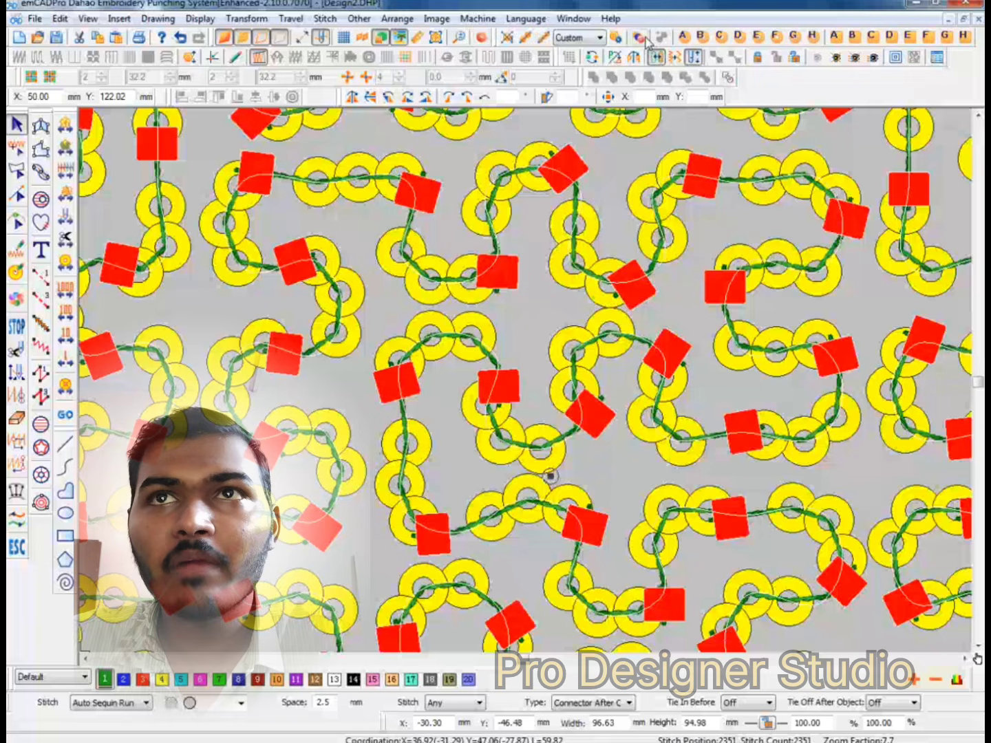
Clear the stippling's Multi Sequin Rule and apply it.
{"action": "left_click", "coordinate": [646, 40]}
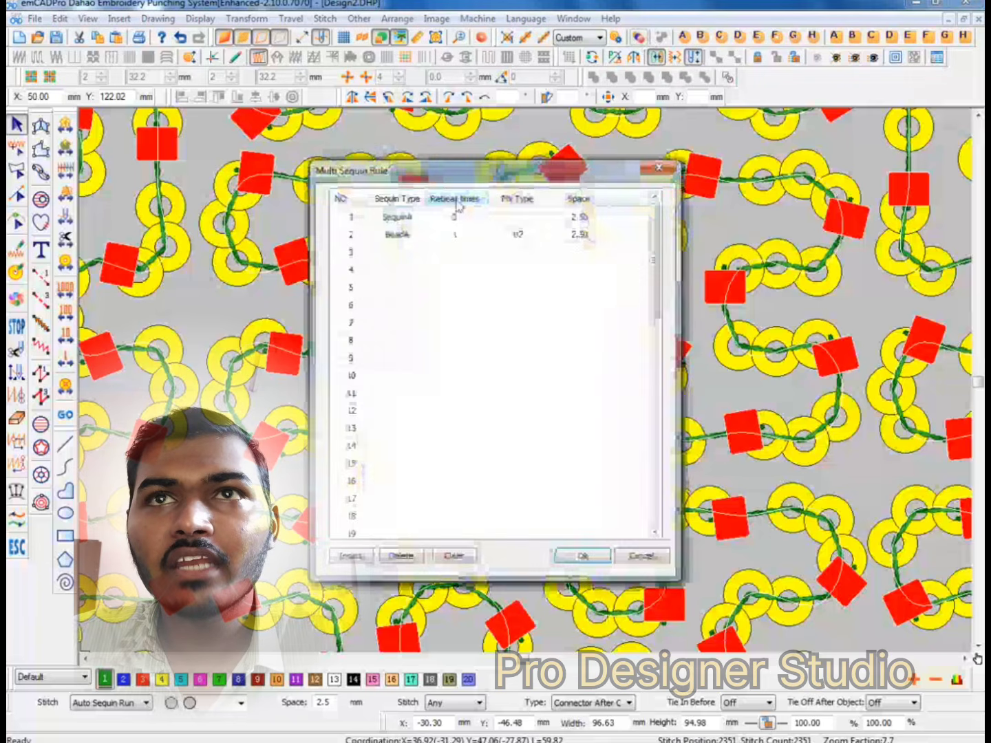
{"action": "left_click", "coordinate": [514, 219]}
{"action": "left_click", "coordinate": [516, 219]}
{"action": "left_click", "coordinate": [522, 243]}
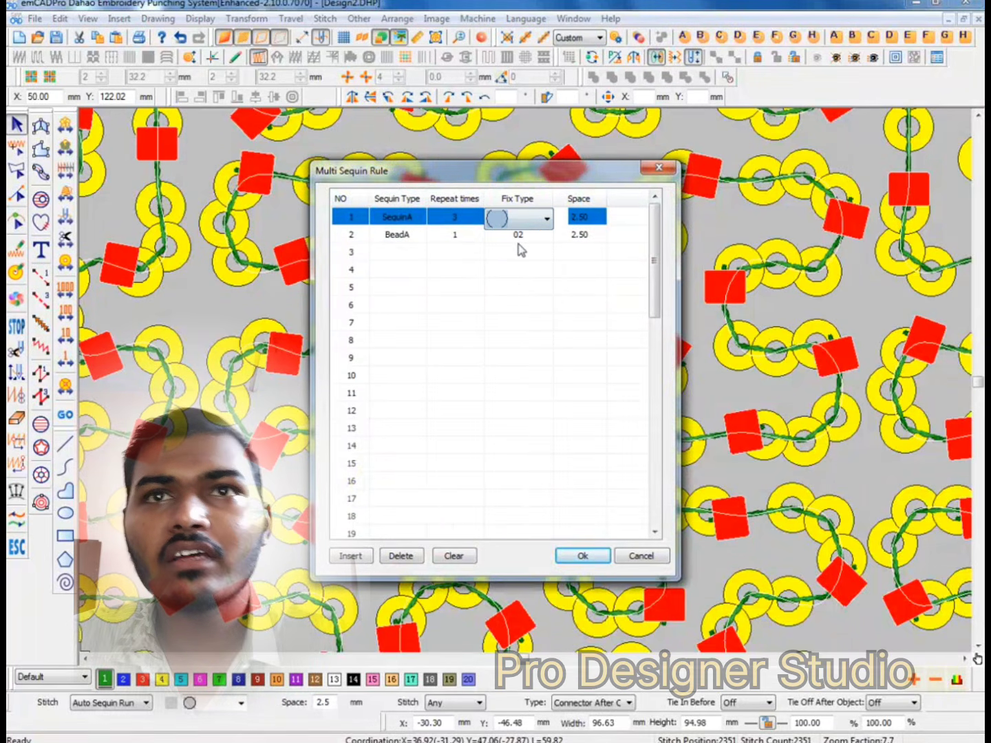
{"action": "left_click", "coordinate": [455, 556]}
{"action": "left_click", "coordinate": [572, 558]}
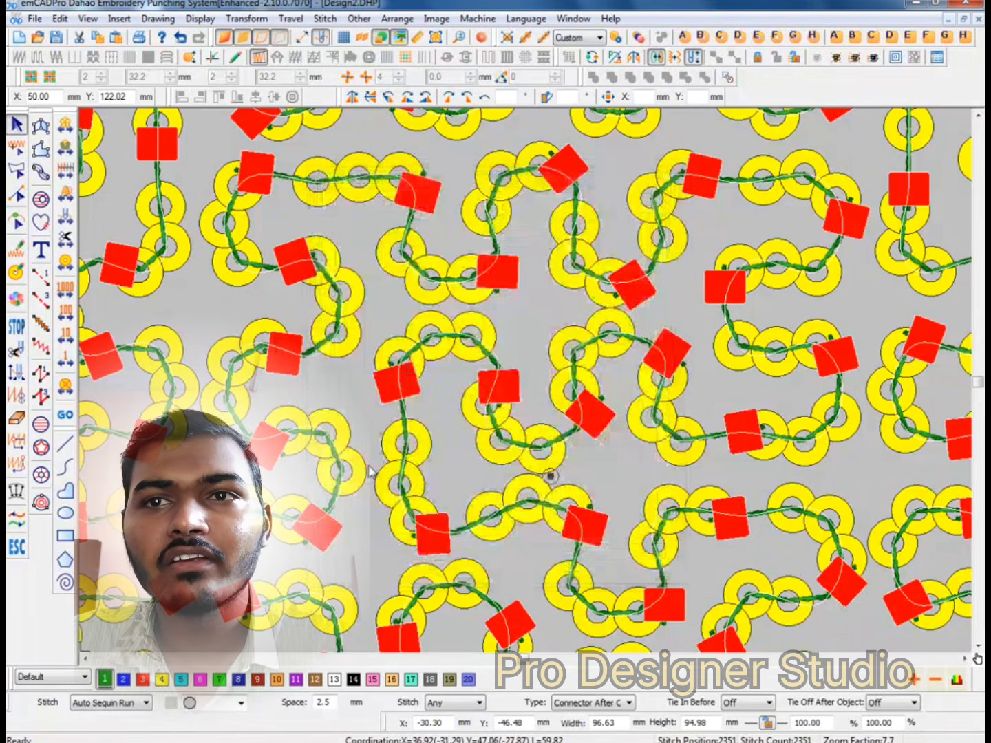
Set the SequinA row's repeat times to 3 and the second row's sequin type to BeadA in the Multi Sequin Rule.
{"action": "left_click", "coordinate": [642, 40]}
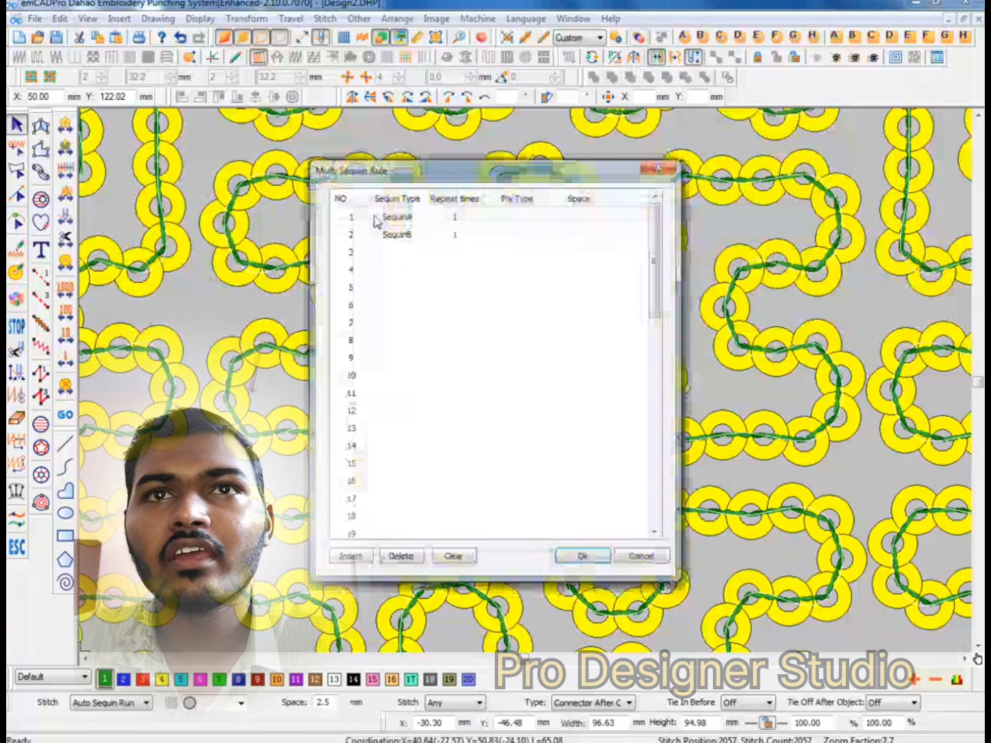
{"action": "left_click", "coordinate": [377, 219]}
{"action": "left_click", "coordinate": [455, 218]}
{"action": "left_click_drag", "start_coordinate": [461, 216], "coordinate": [446, 216]}
{"action": "type", "text": "3"}
{"action": "left_click", "coordinate": [397, 235]}
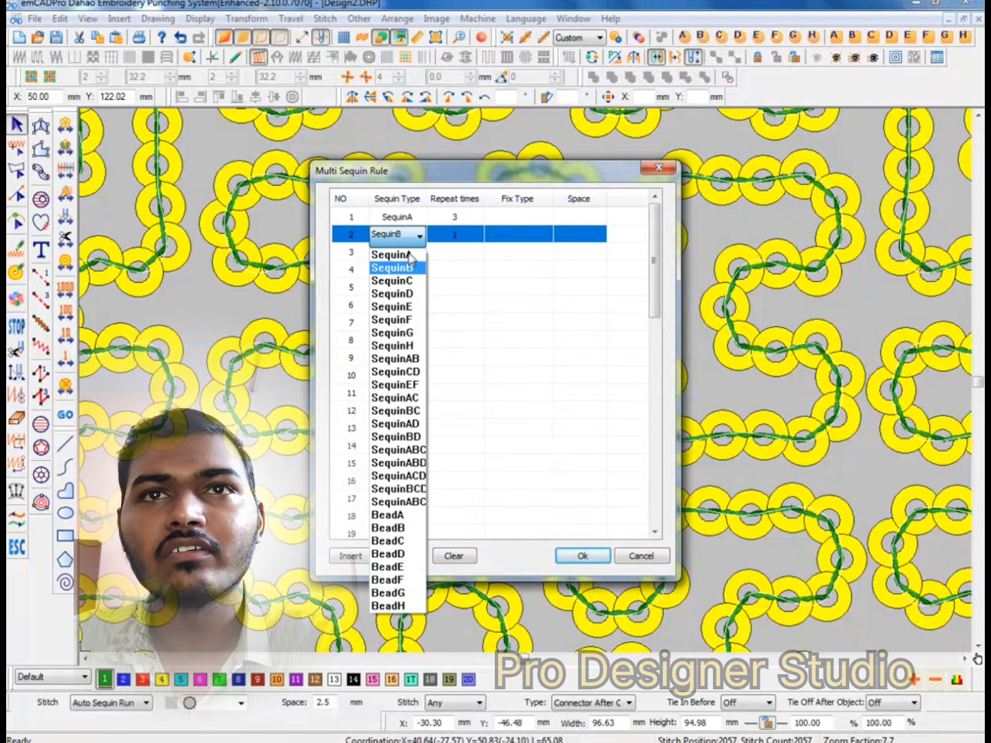
{"action": "left_click", "coordinate": [393, 518]}
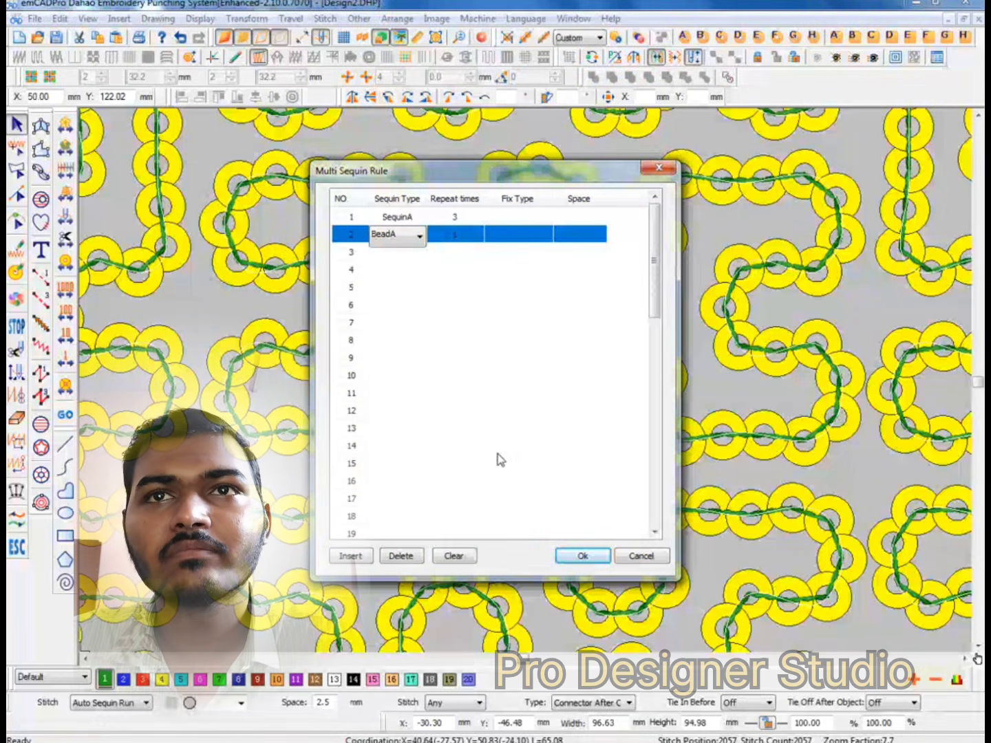
Set the BeadA row's fix type to 02 and apply the Multi Sequin Rule.
{"action": "left_click", "coordinate": [529, 251]}
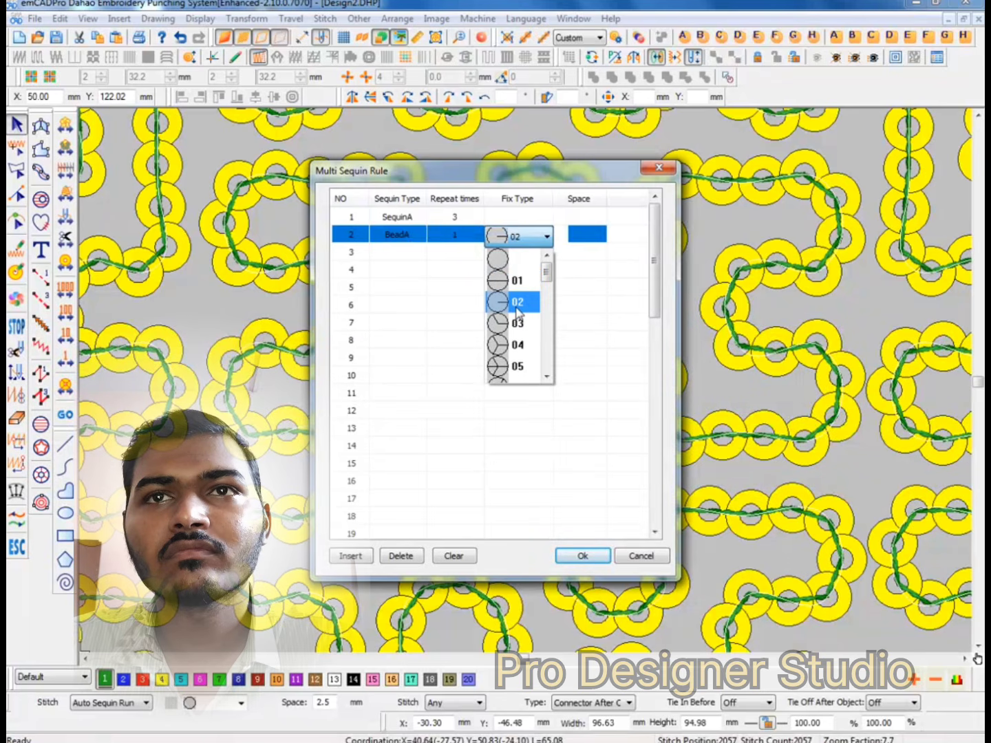
{"action": "left_click", "coordinate": [522, 300]}
{"action": "left_click", "coordinate": [552, 433]}
{"action": "left_click", "coordinate": [582, 557]}
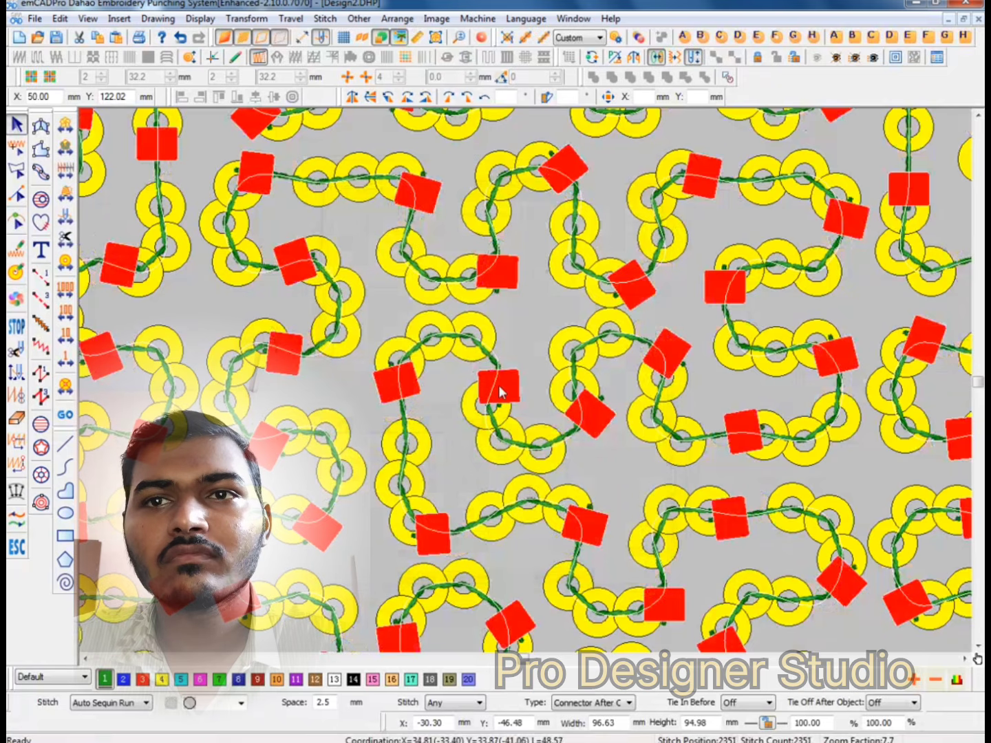
Try different Sequin Fill properties on the stippling, and undo them after reviewing the layout.
{"action": "double_click", "coordinate": [497, 334]}
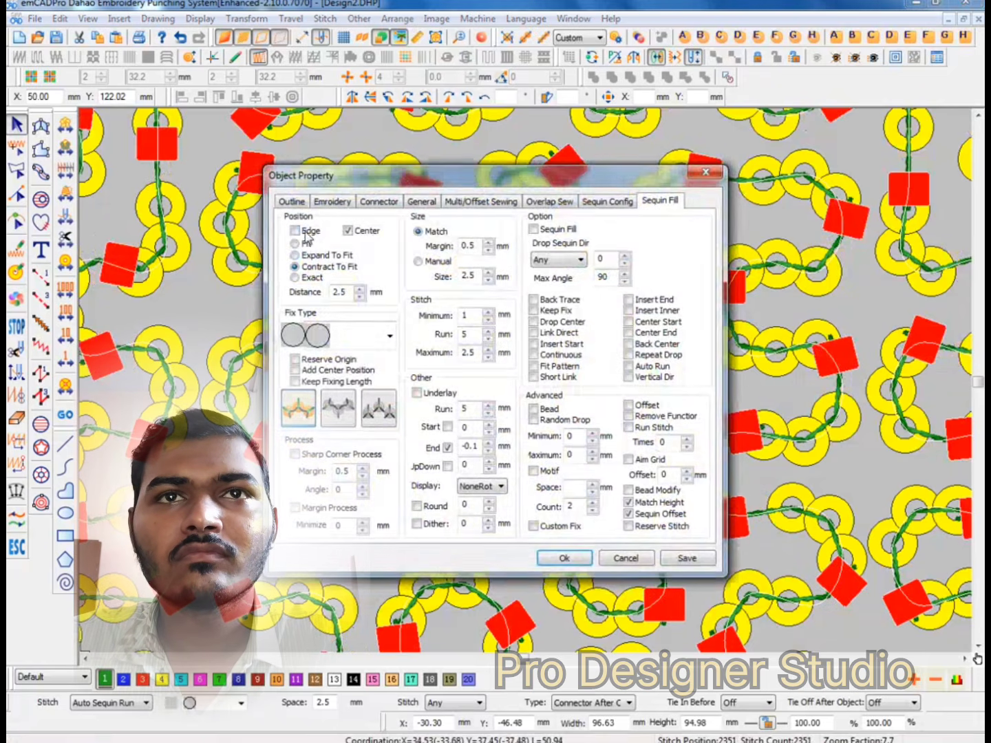
{"action": "left_click", "coordinate": [563, 557]}
{"action": "double_click", "coordinate": [450, 331]}
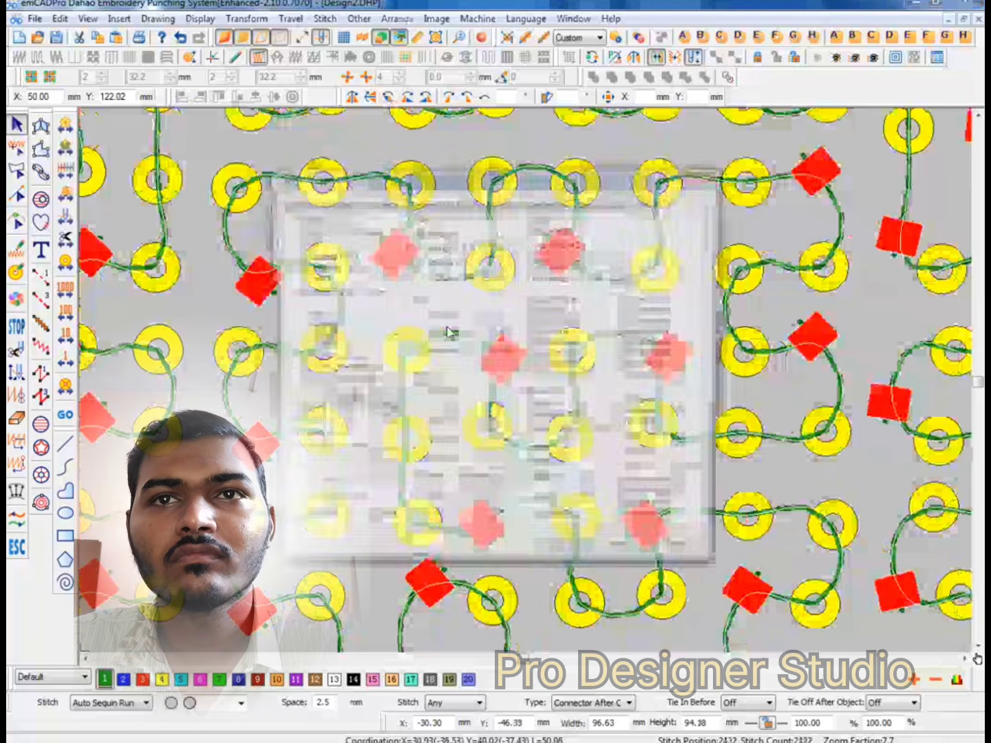
{"action": "left_click", "coordinate": [564, 557]}
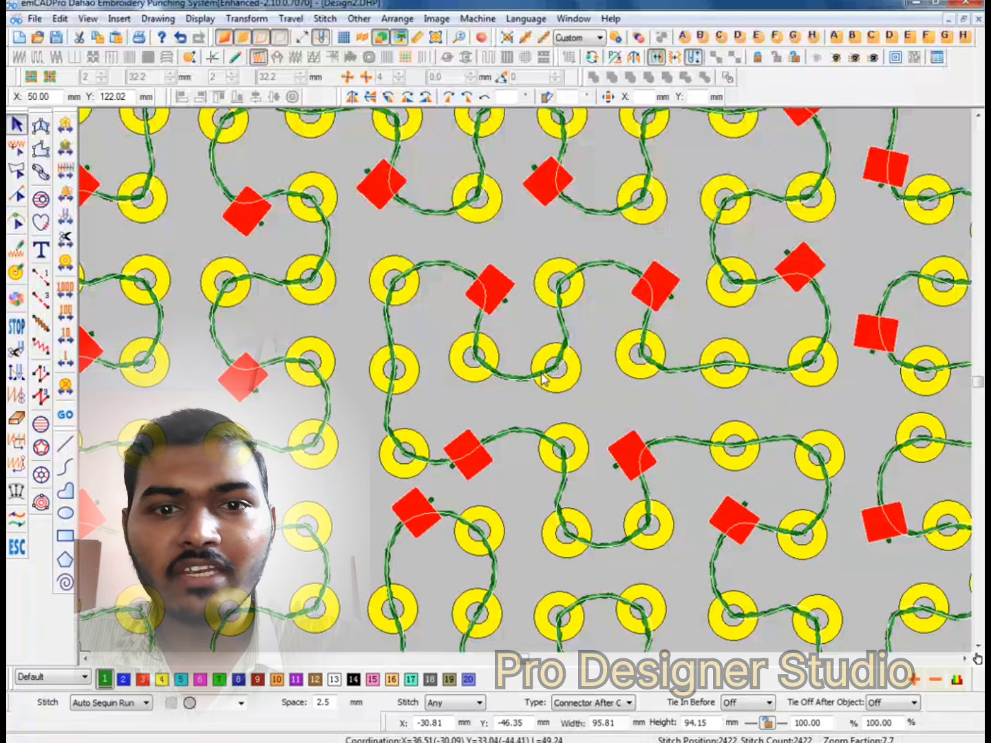
{"action": "scroll", "coordinate": [549, 370], "scroll_direction": "down", "scroll_amount": 3}
{"action": "scroll", "coordinate": [474, 319], "scroll_direction": "up", "scroll_amount": 2}
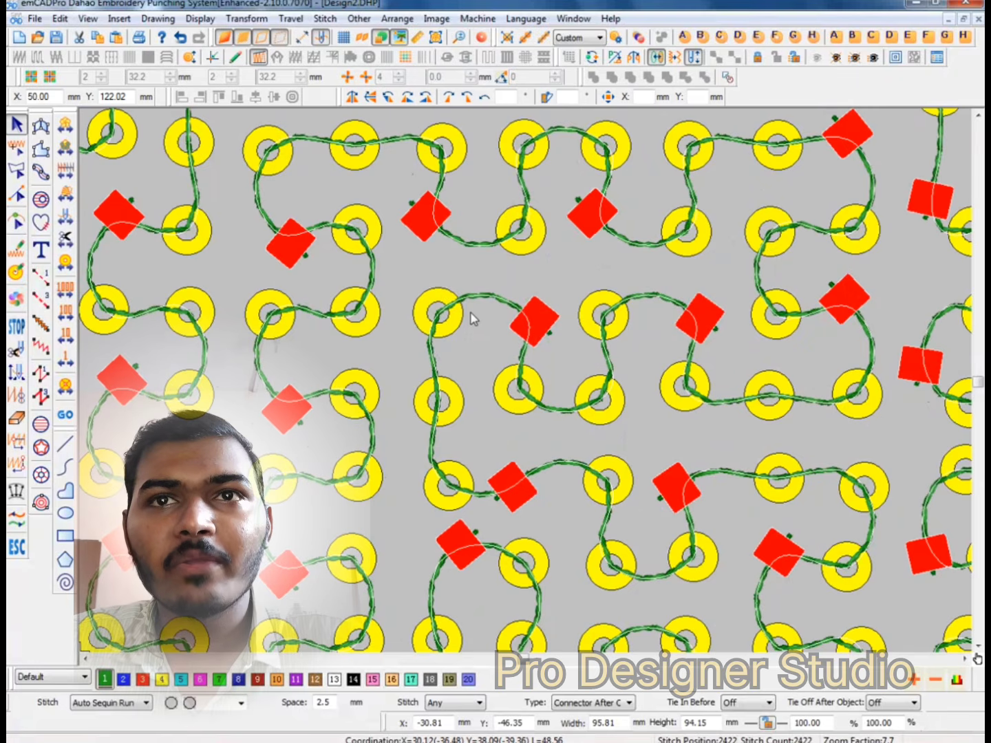
{"action": "scroll", "coordinate": [454, 368], "scroll_direction": "down", "scroll_amount": 2}
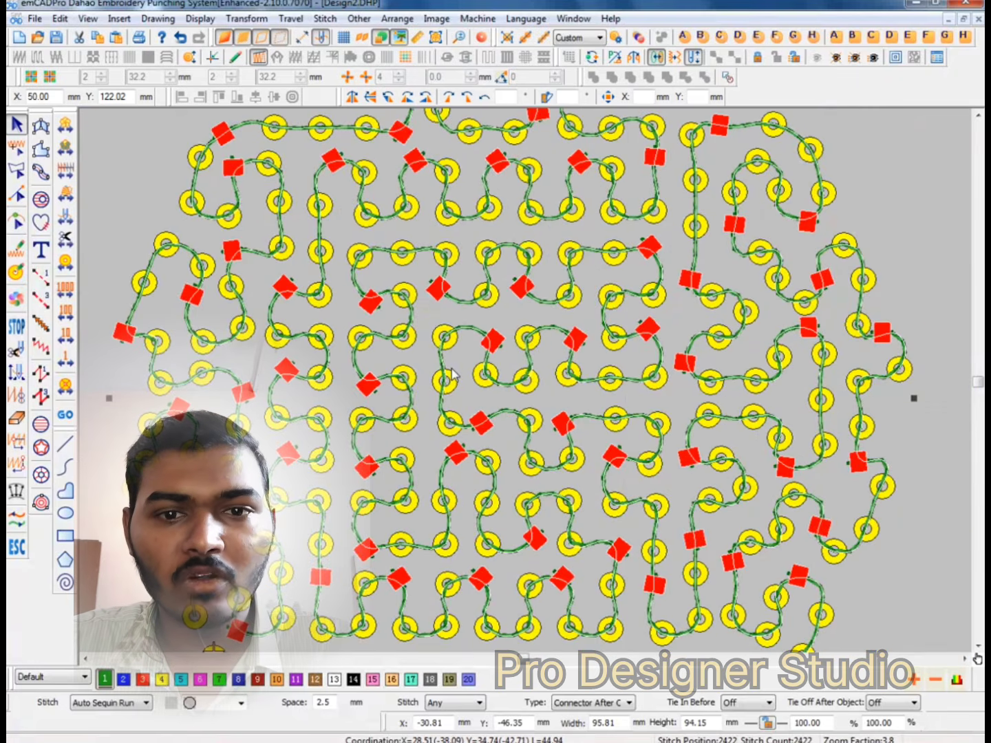
{"action": "scroll", "coordinate": [502, 417], "scroll_direction": "down", "scroll_amount": 2}
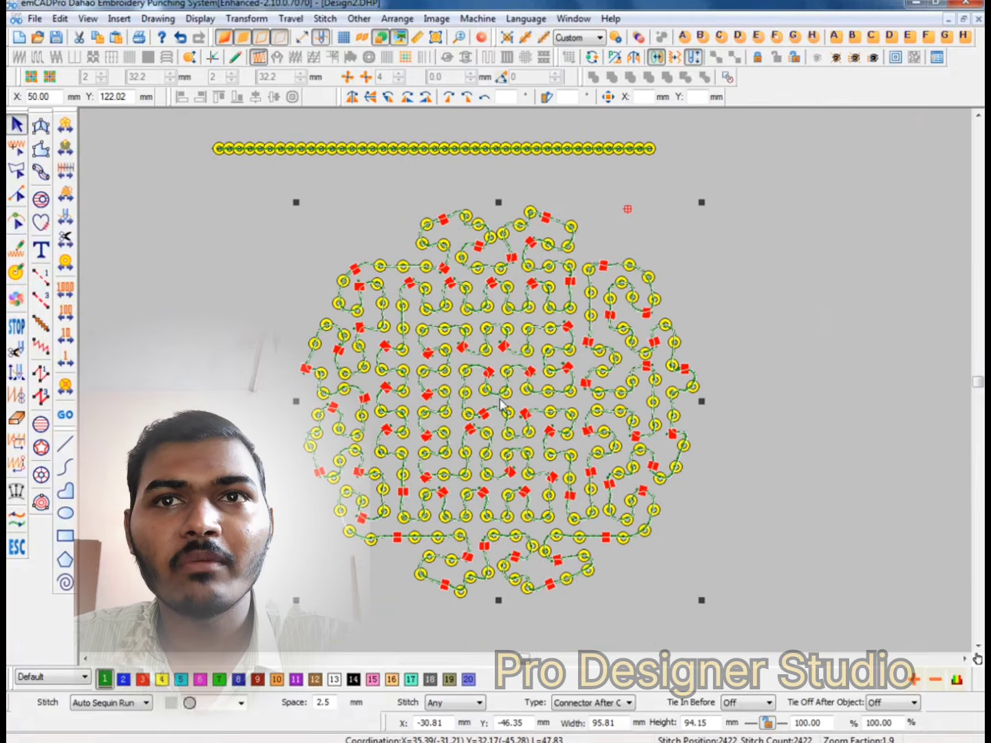
Inspect the placement of sequins and beads along the stippling and review its Multi Sequin Rule.
{"action": "scroll", "coordinate": [506, 407], "scroll_direction": "up", "scroll_amount": 2}
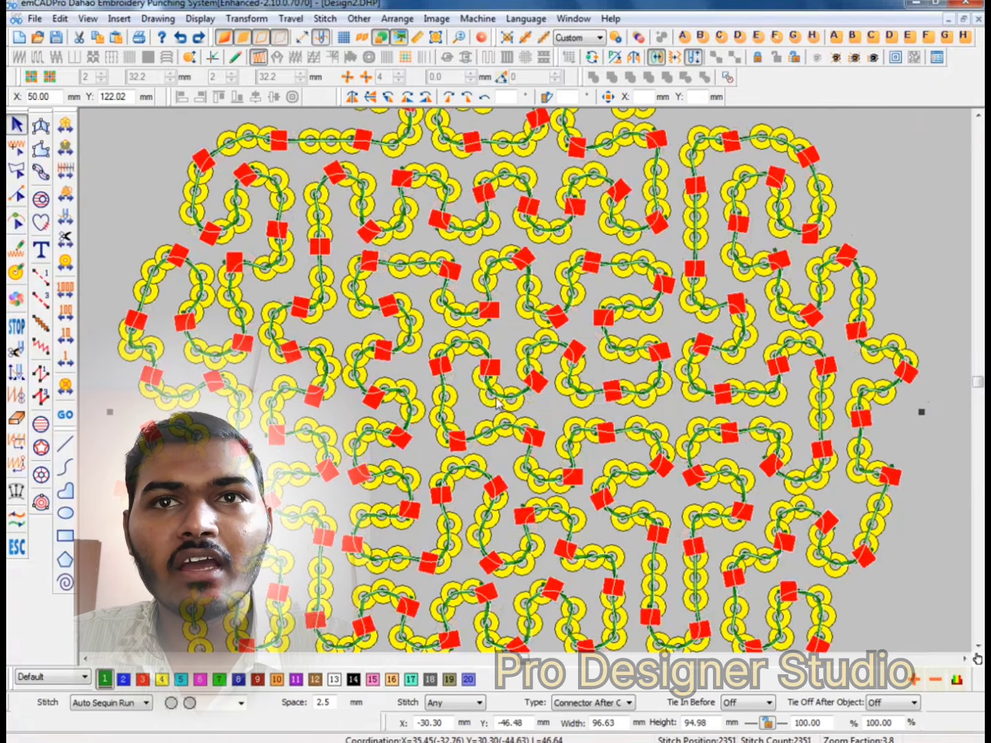
{"action": "scroll", "coordinate": [497, 404], "scroll_direction": "up", "scroll_amount": 4}
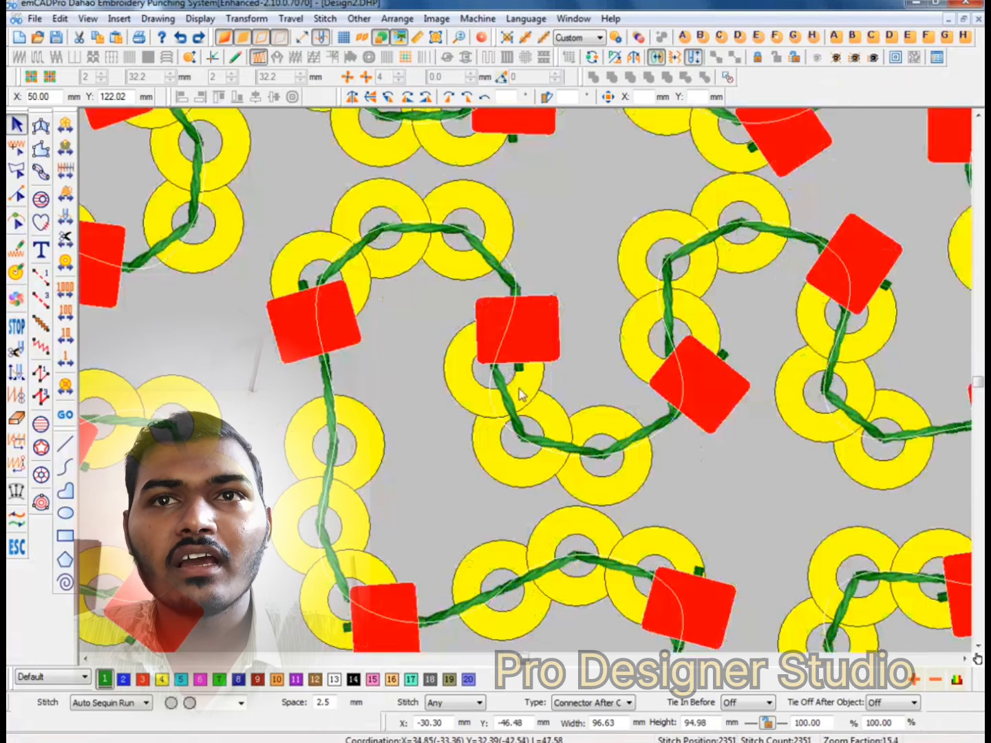
{"action": "scroll", "coordinate": [522, 394], "scroll_direction": "down", "scroll_amount": 2}
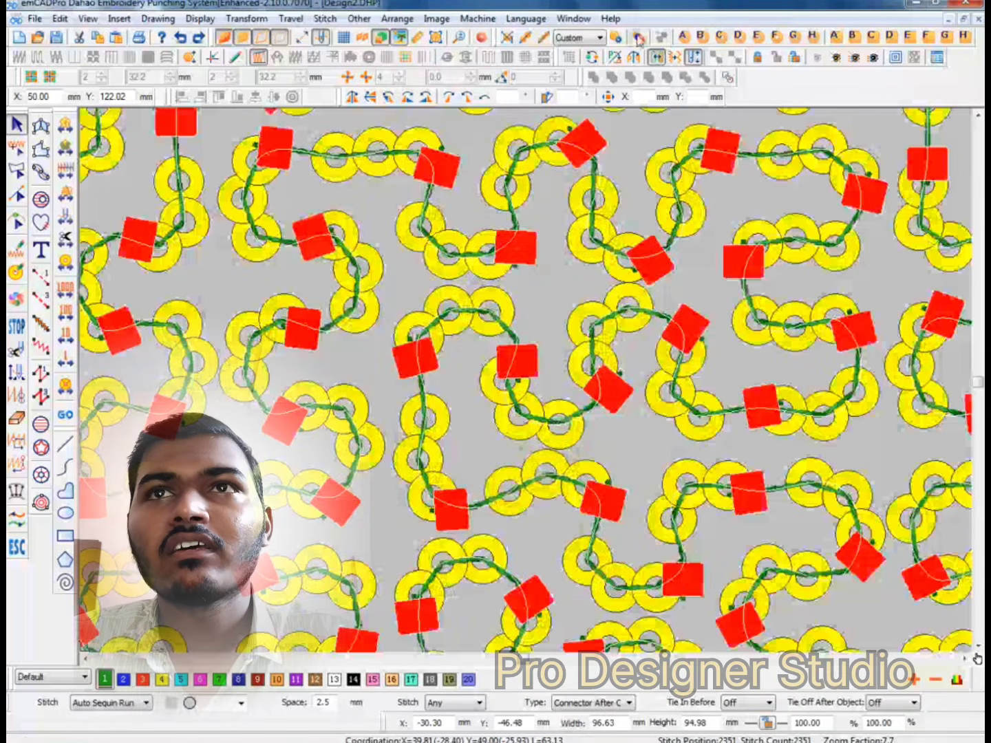
{"action": "left_click", "coordinate": [639, 38]}
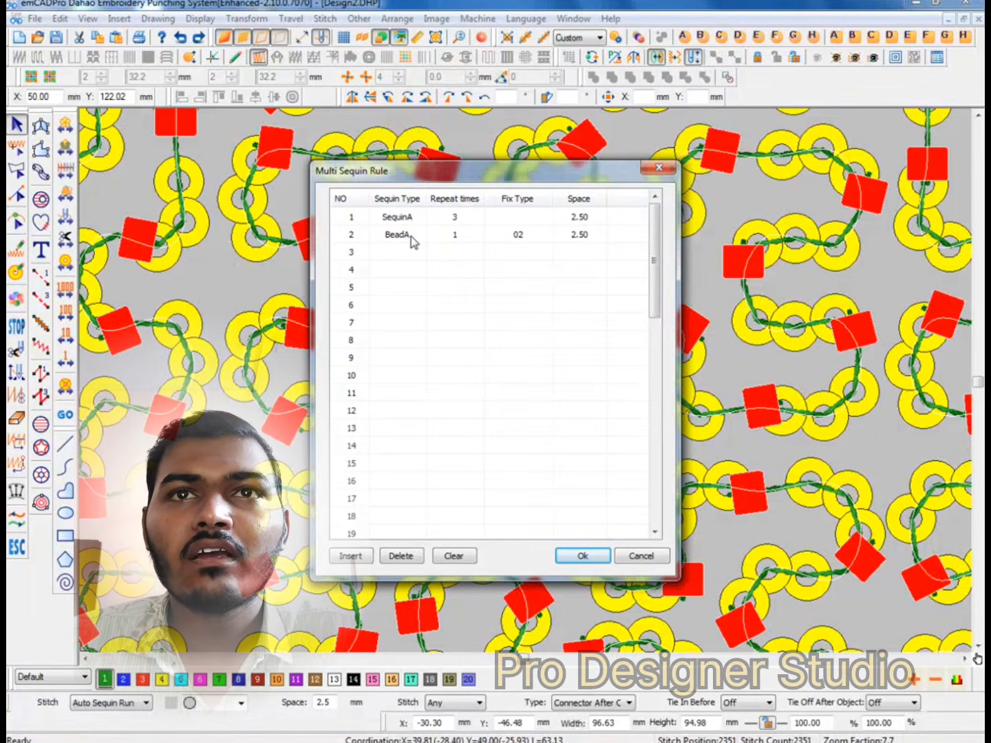
{"action": "key", "text": "Return"}
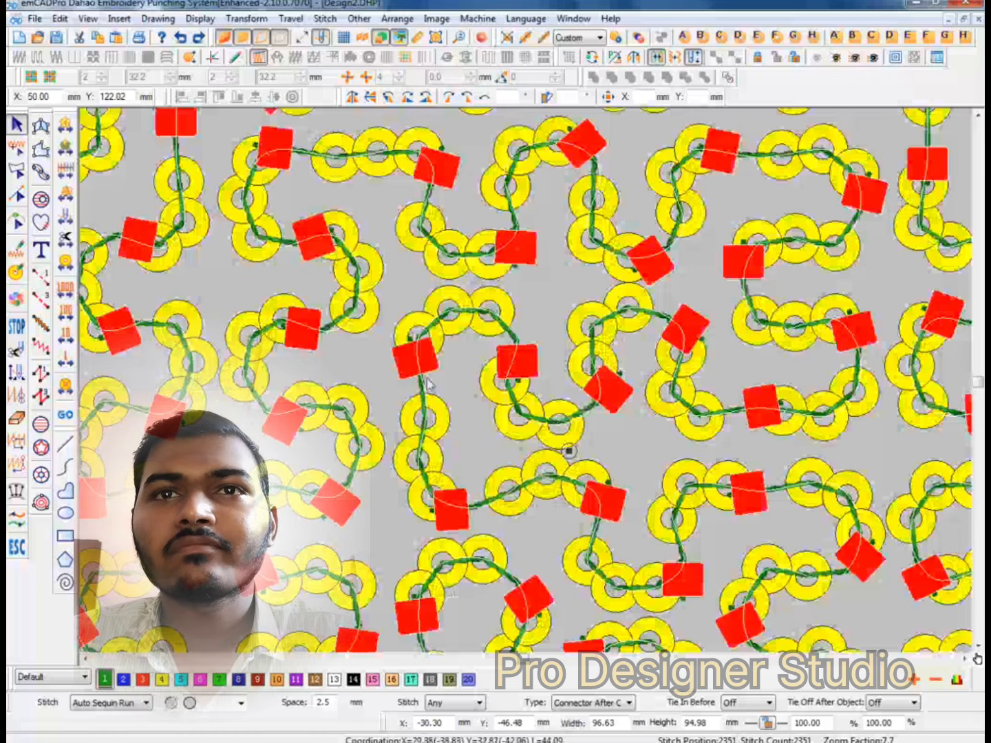
{"action": "scroll", "coordinate": [477, 387], "scroll_direction": "down", "scroll_amount": 2}
{"action": "scroll", "coordinate": [477, 388], "scroll_direction": "up", "scroll_amount": 1}
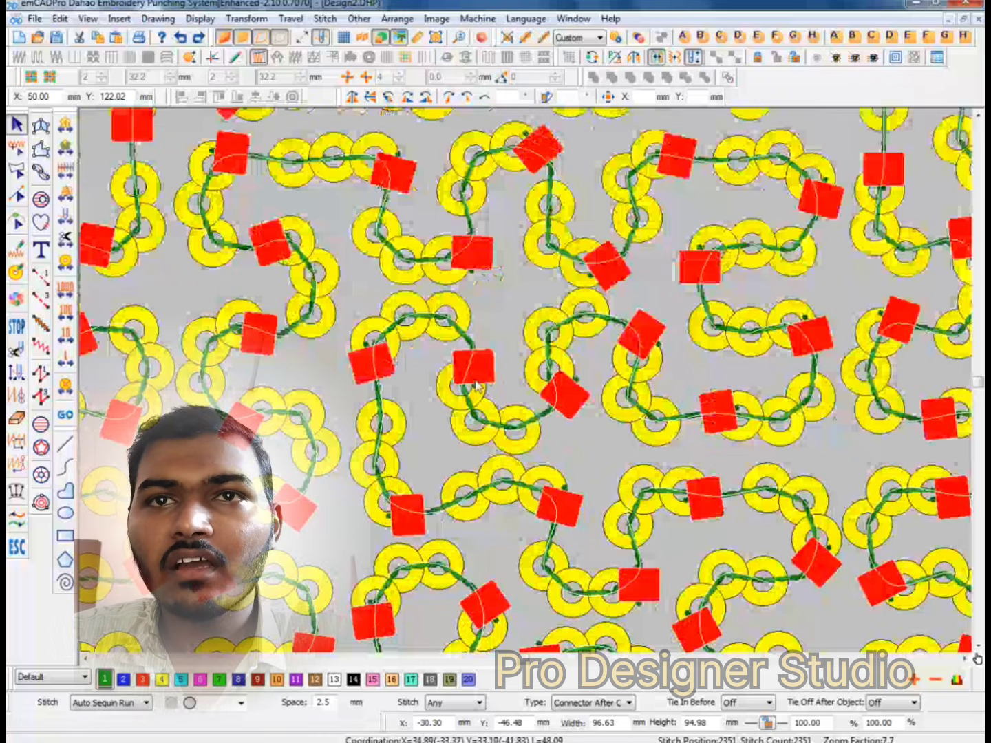
Examine the stitch points joining a bead to its neighbouring sequins in the outline view.
{"action": "key", "text": "e"}
{"action": "scroll", "coordinate": [377, 341], "scroll_direction": "up", "scroll_amount": 1}
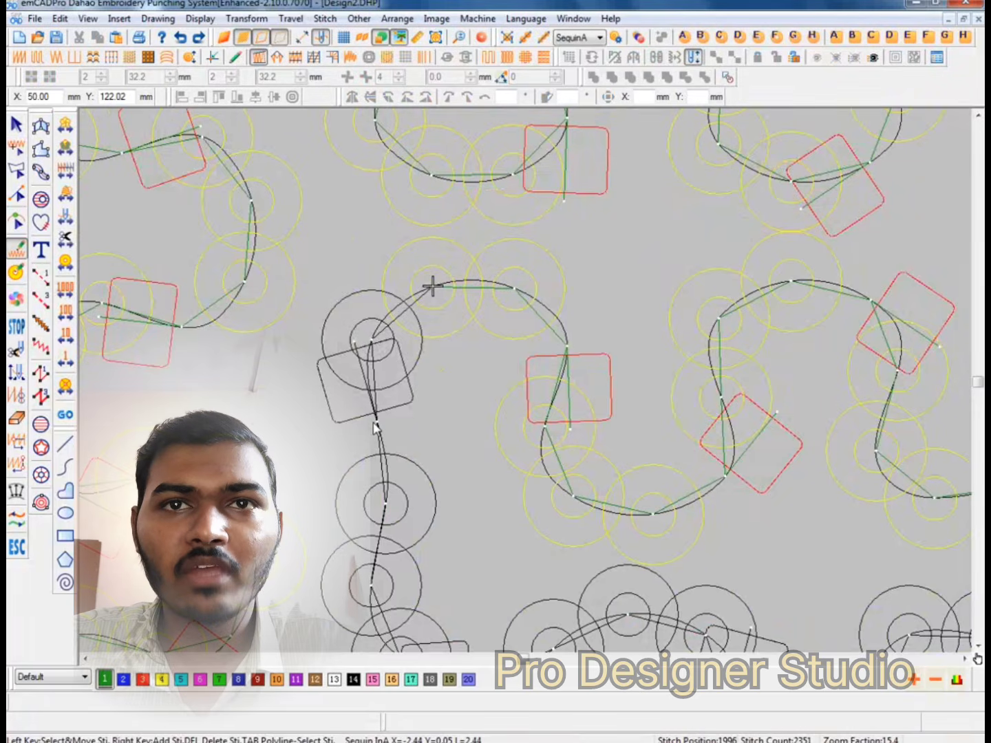
{"action": "key", "text": "Escape"}
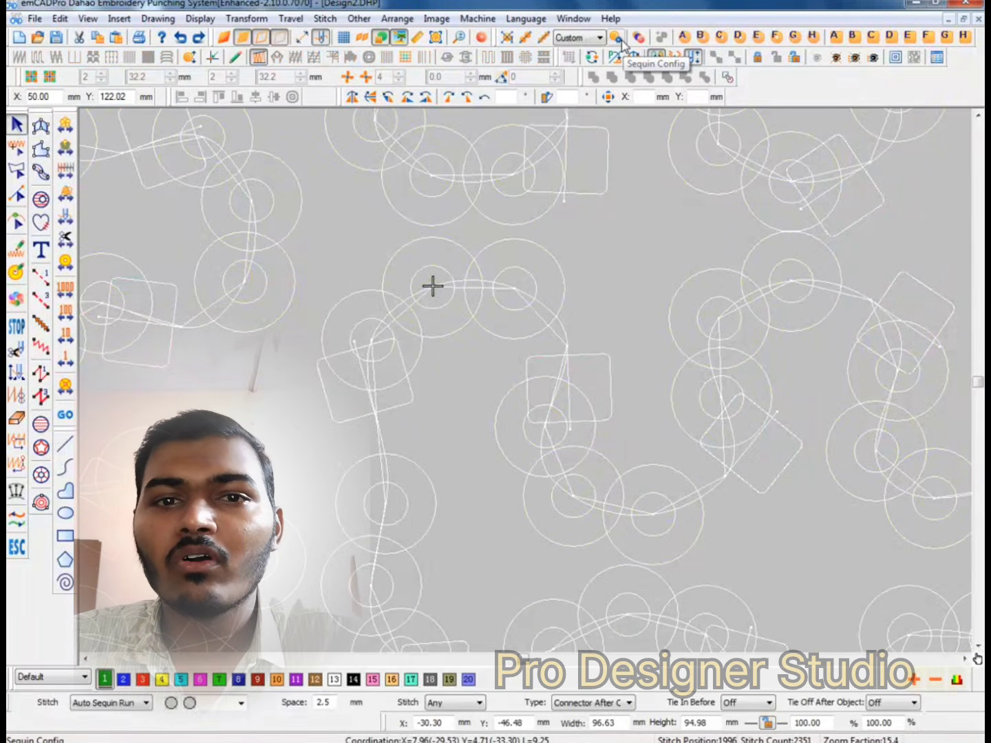
{"action": "left_click", "coordinate": [640, 37]}
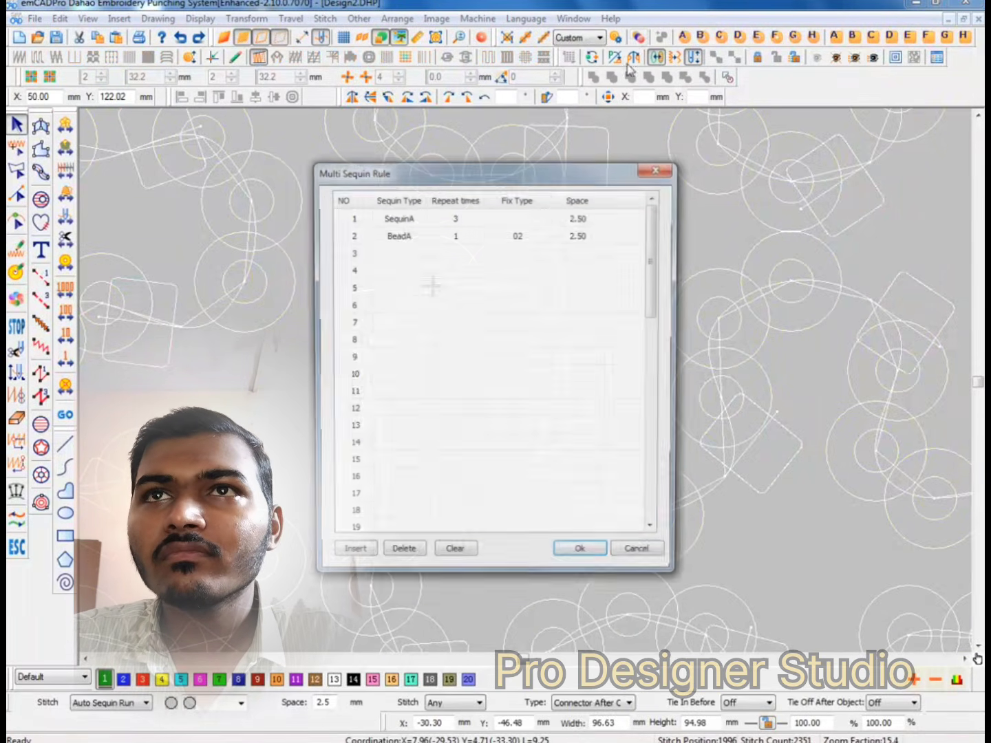
{"action": "left_click", "coordinate": [455, 217]}
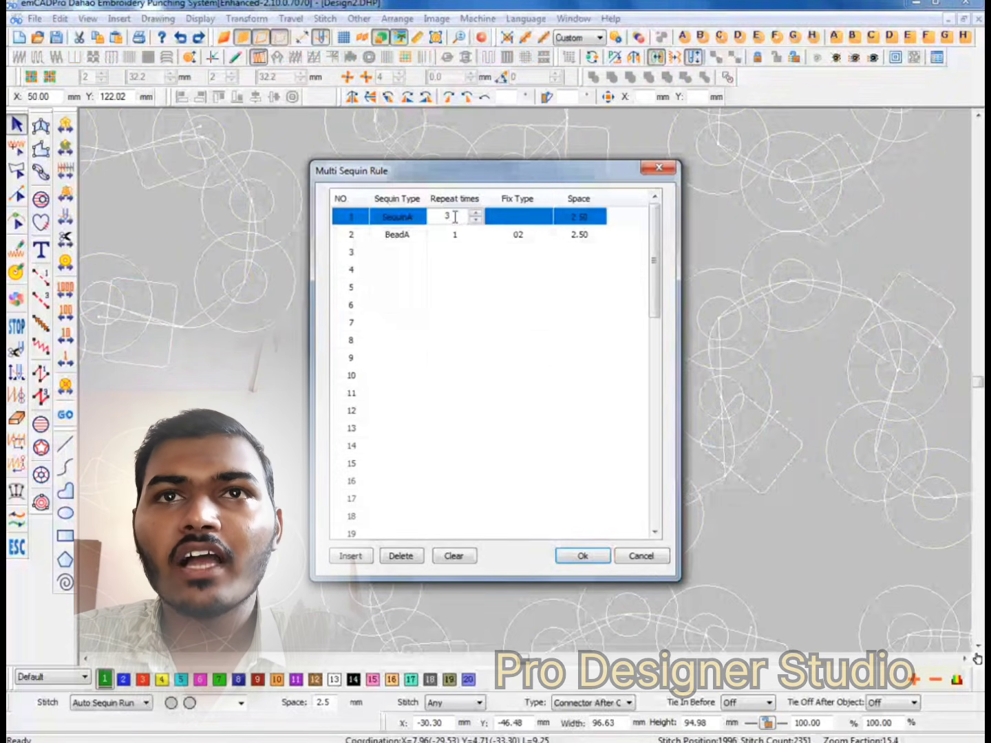
{"action": "left_click", "coordinate": [396, 235]}
{"action": "left_click", "coordinate": [454, 555]}
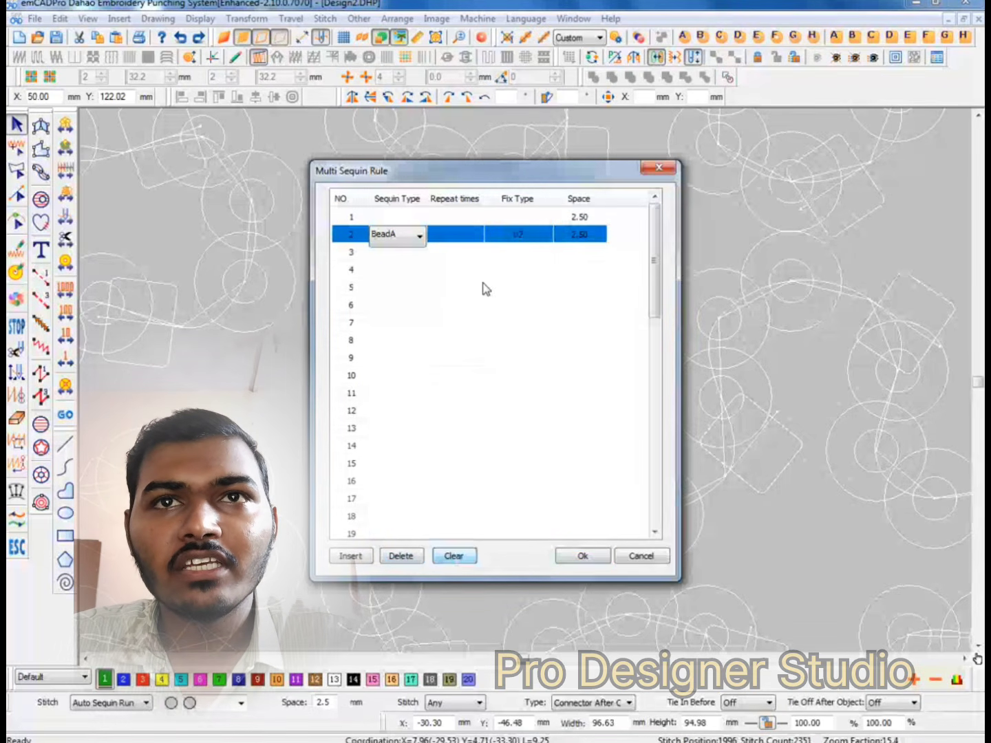
{"action": "left_click", "coordinate": [641, 556]}
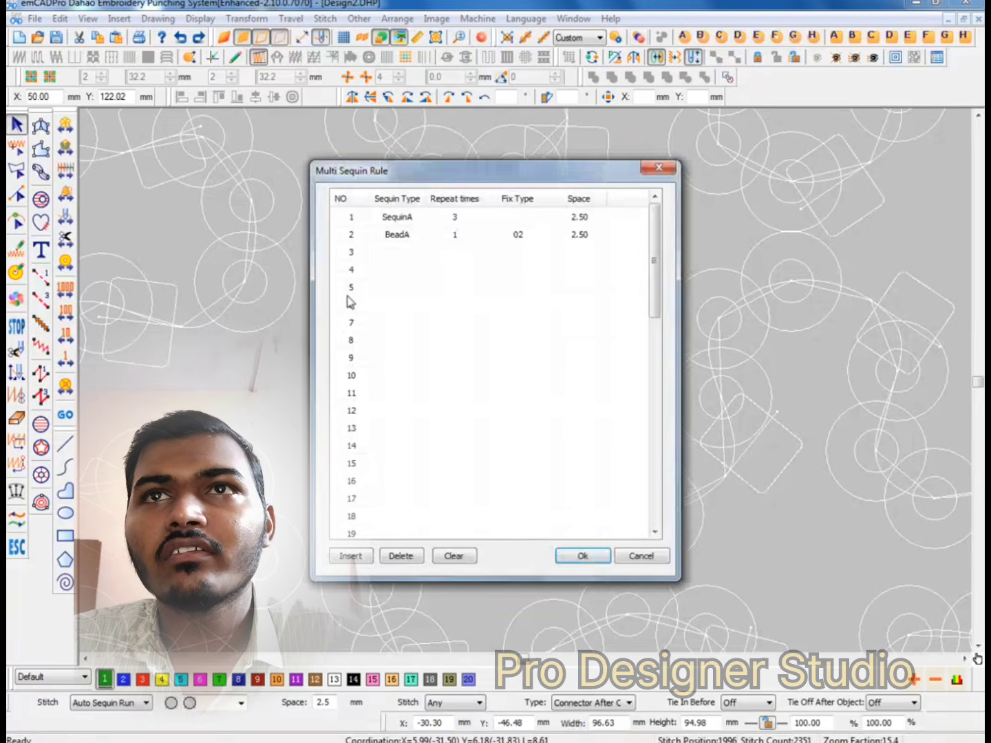
Insert a SequinA row with 1 repeat above the BeadA row in the Multi Sequin Rule, and set the first row's repeat times to 2.
{"action": "left_click", "coordinate": [395, 237]}
{"action": "left_click", "coordinate": [348, 556]}
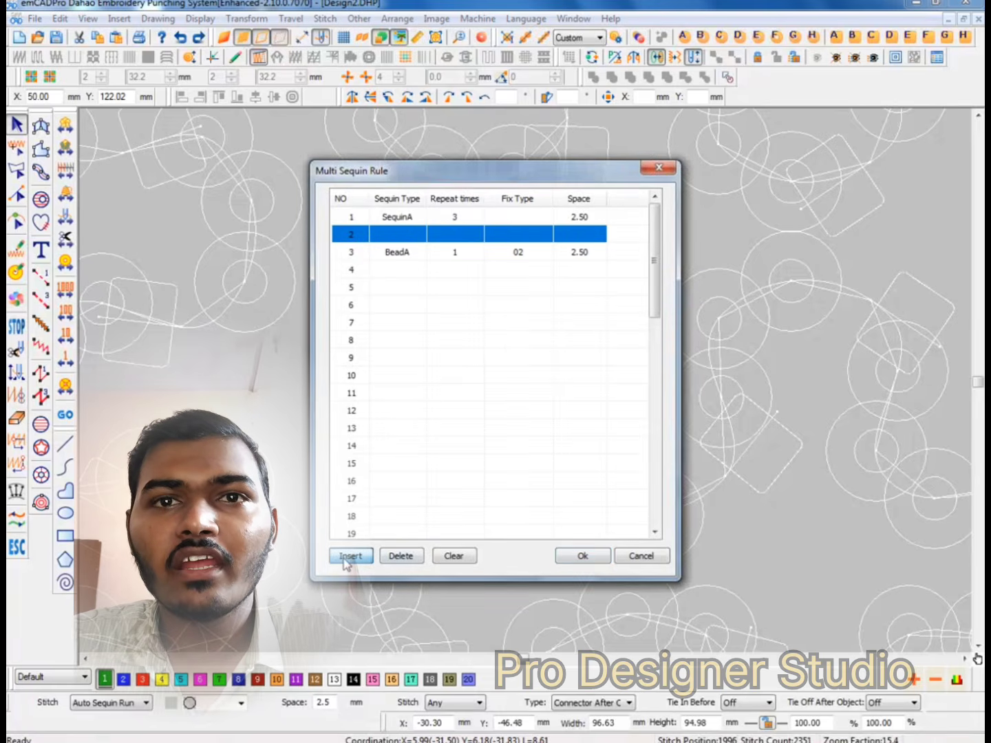
{"action": "left_click", "coordinate": [412, 235]}
{"action": "left_click", "coordinate": [398, 254]}
{"action": "left_click", "coordinate": [454, 236]}
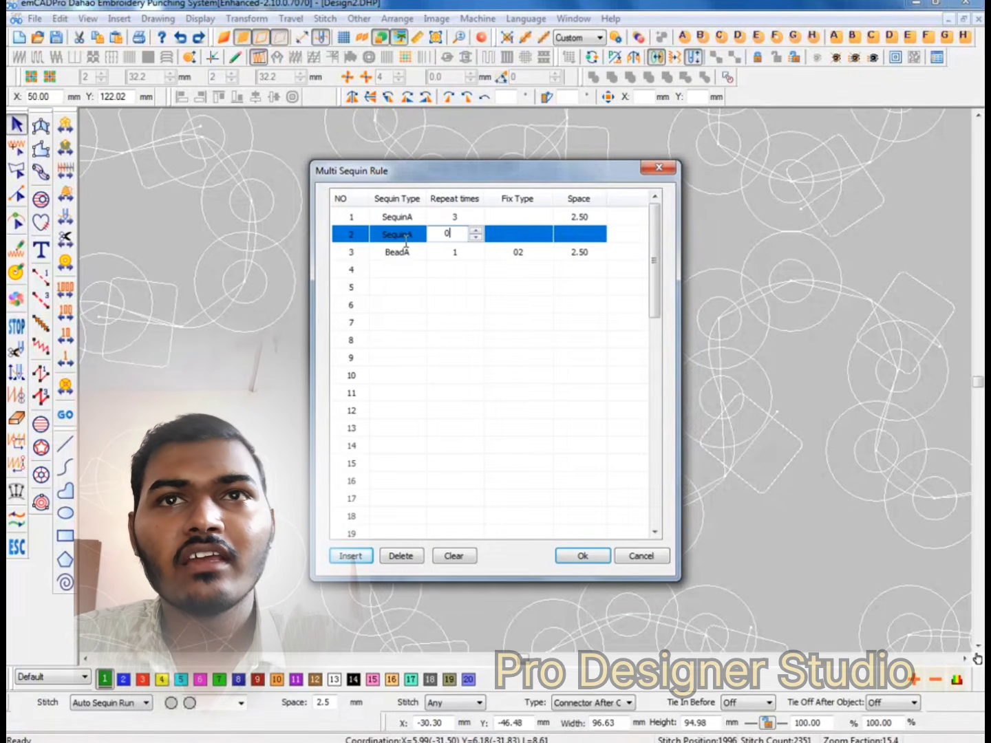
{"action": "type", "text": "1"}
{"action": "left_click", "coordinate": [463, 216]}
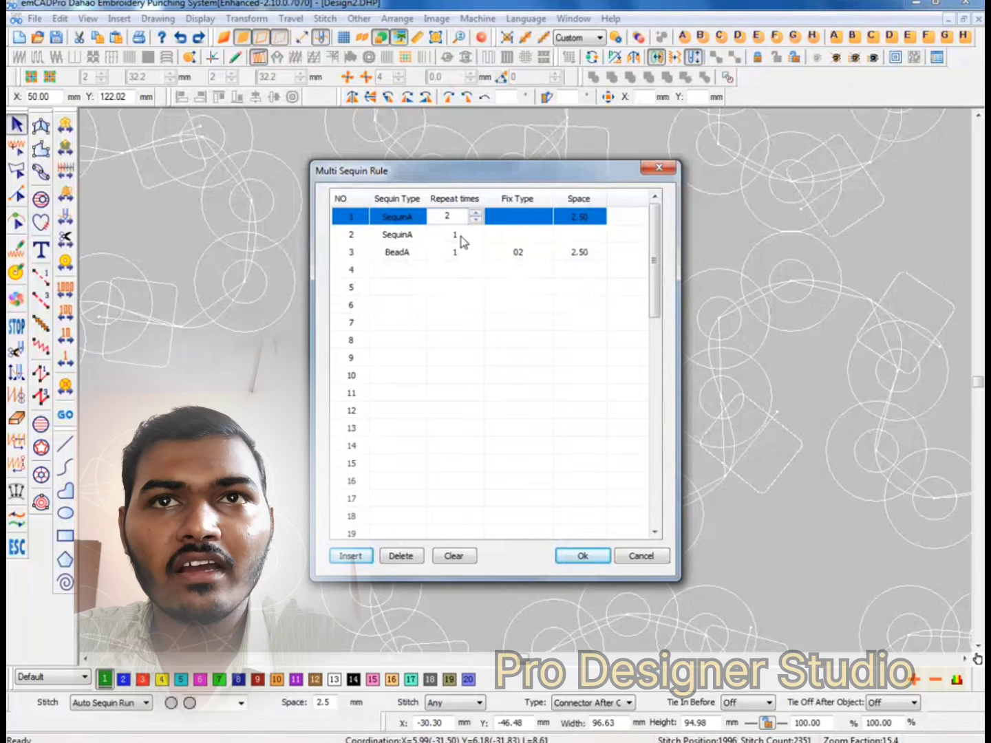
Set the space of the inserted SequinA row to 3.5 mm, leave its fix type empty and apply the rule.
{"action": "left_click", "coordinate": [530, 239]}
{"action": "left_click", "coordinate": [513, 259]}
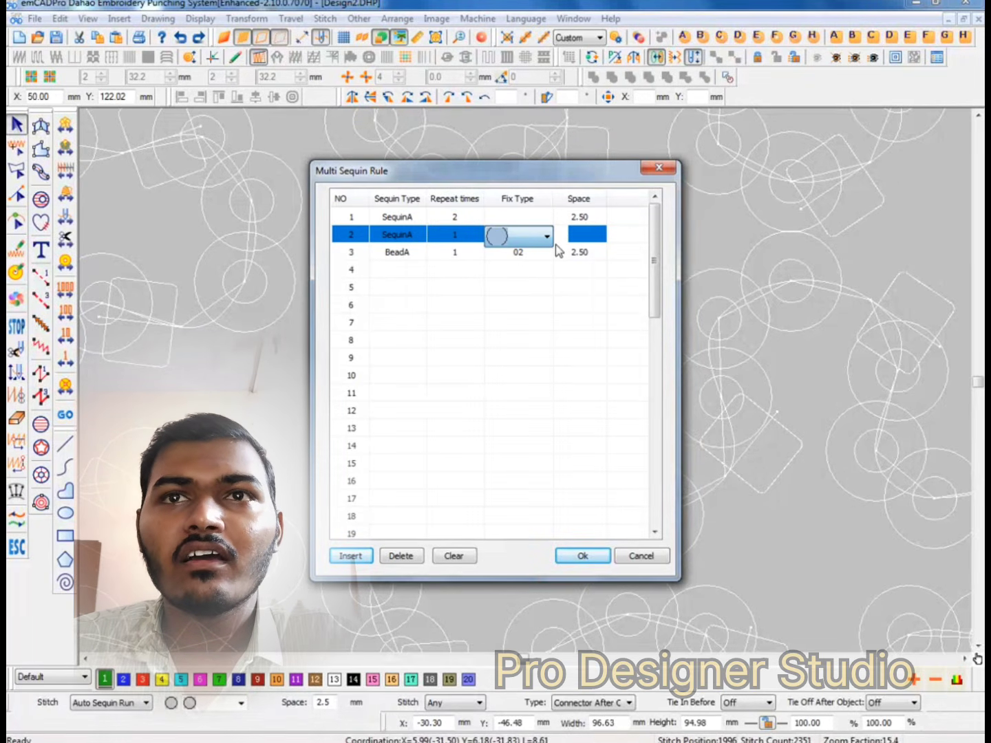
{"action": "left_click", "coordinate": [582, 235]}
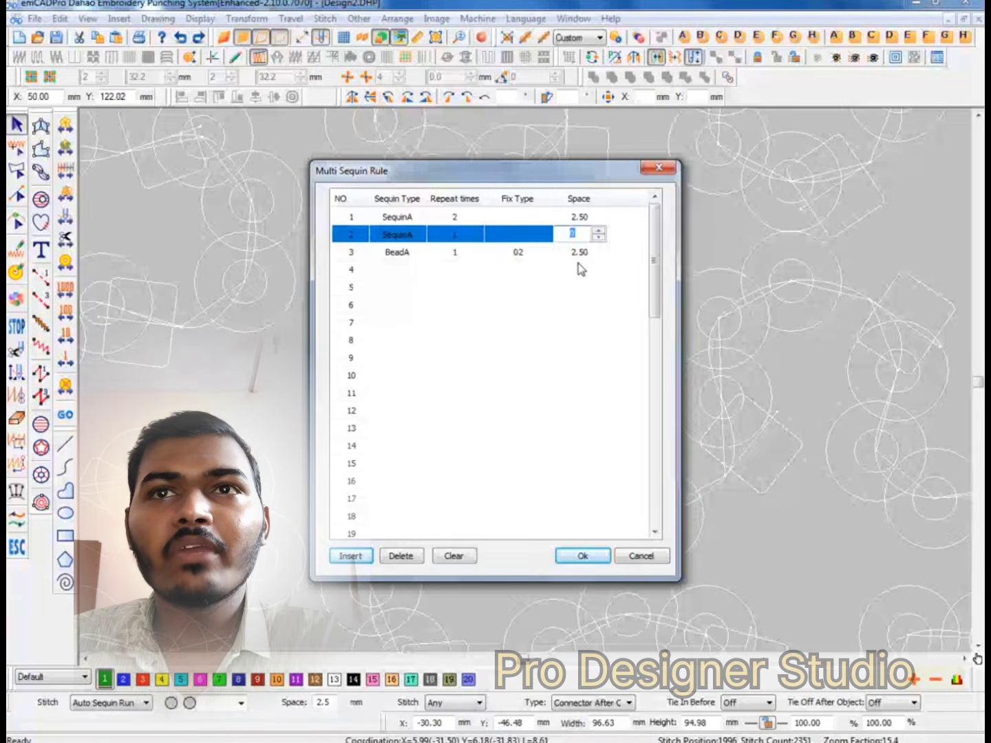
{"action": "type", "text": "3.5"}
{"action": "key", "text": "Return"}
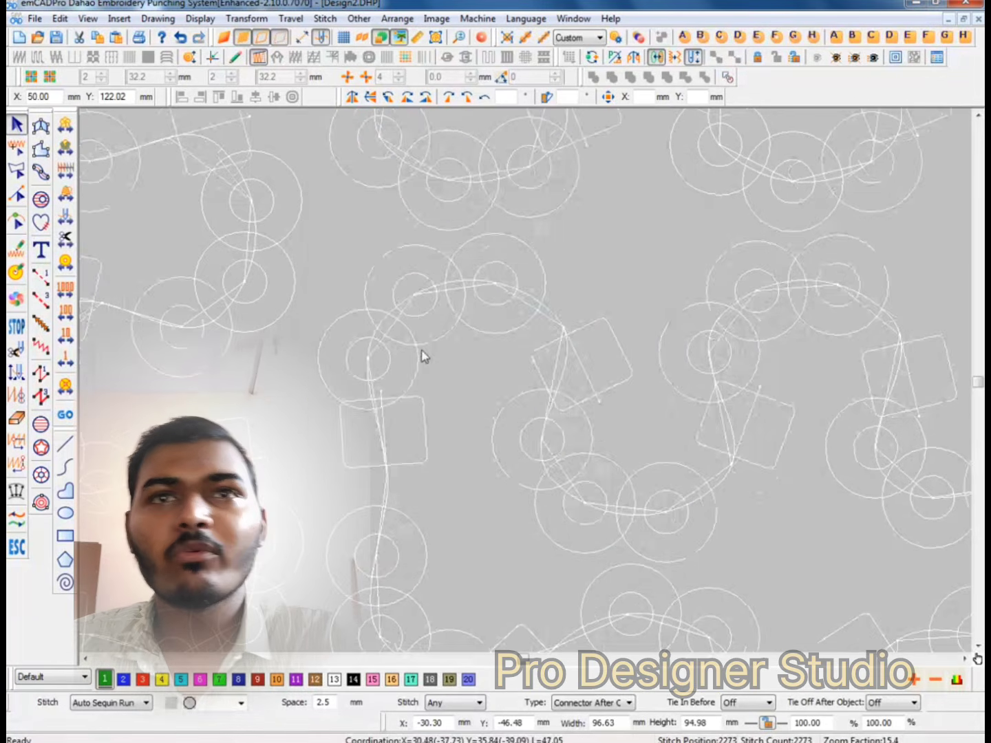
Inspect the gap between a bead and the sequins before and after it, in both outline and realistic views.
{"action": "key", "text": "t"}
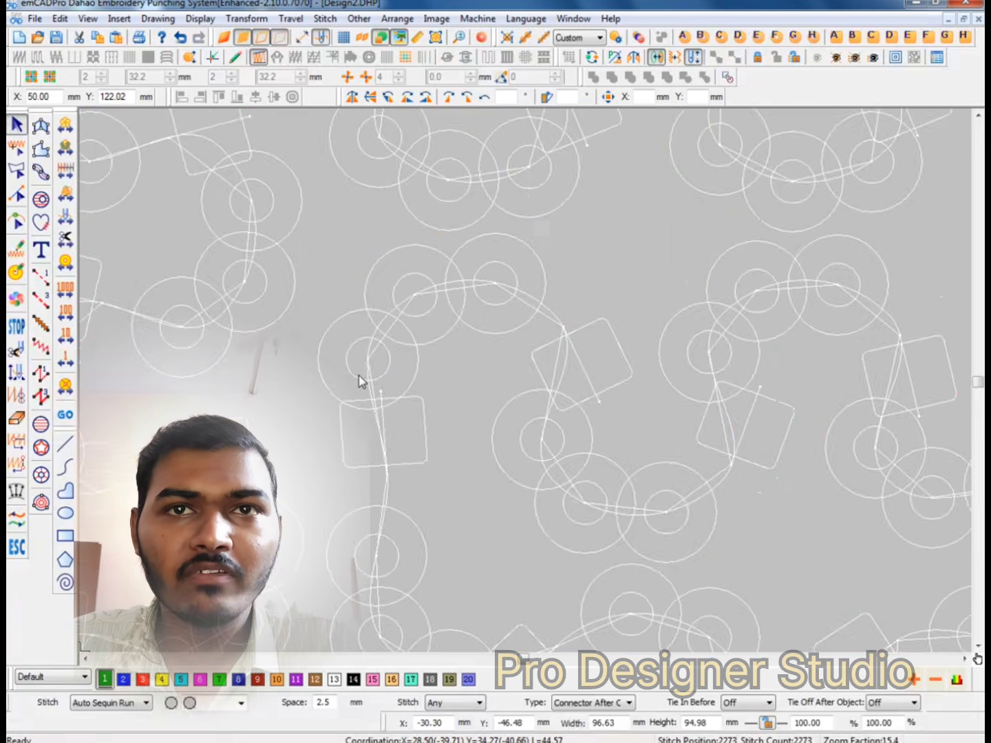
{"action": "scroll", "coordinate": [362, 363], "scroll_direction": "up", "scroll_amount": 1}
{"action": "key", "text": "e"}
{"action": "left_click", "coordinate": [376, 355]}
{"action": "scroll", "coordinate": [376, 354], "scroll_direction": "down", "scroll_amount": 1}
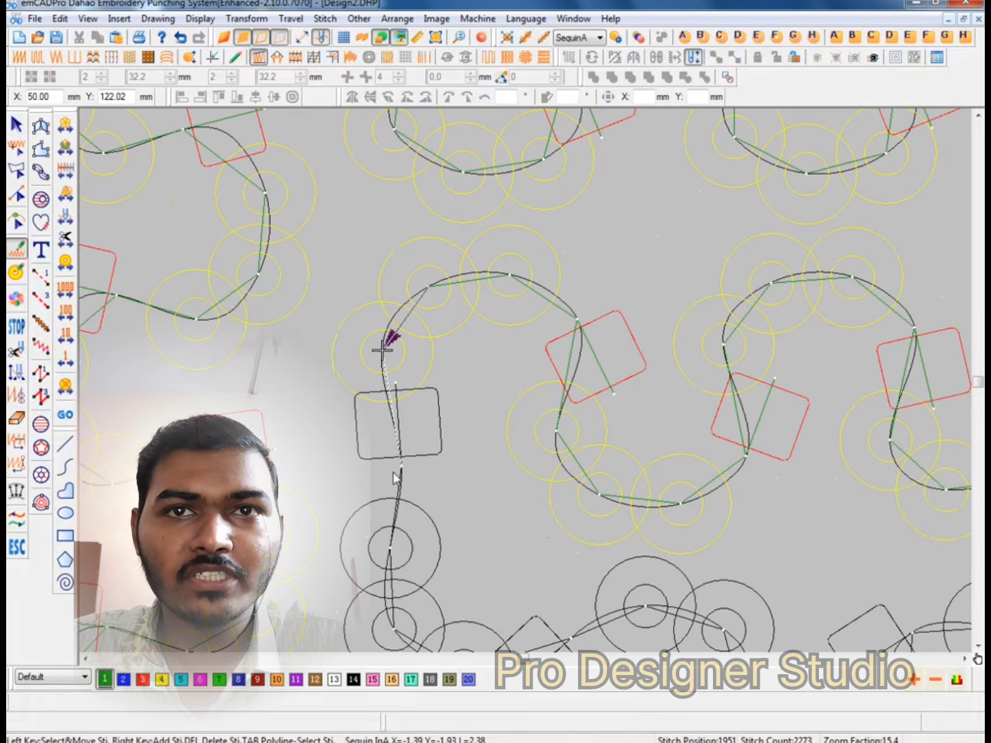
{"action": "scroll", "coordinate": [397, 477], "scroll_direction": "up", "scroll_amount": 1}
{"action": "key", "text": "t"}
{"action": "scroll", "coordinate": [429, 318], "scroll_direction": "down", "scroll_amount": 1}
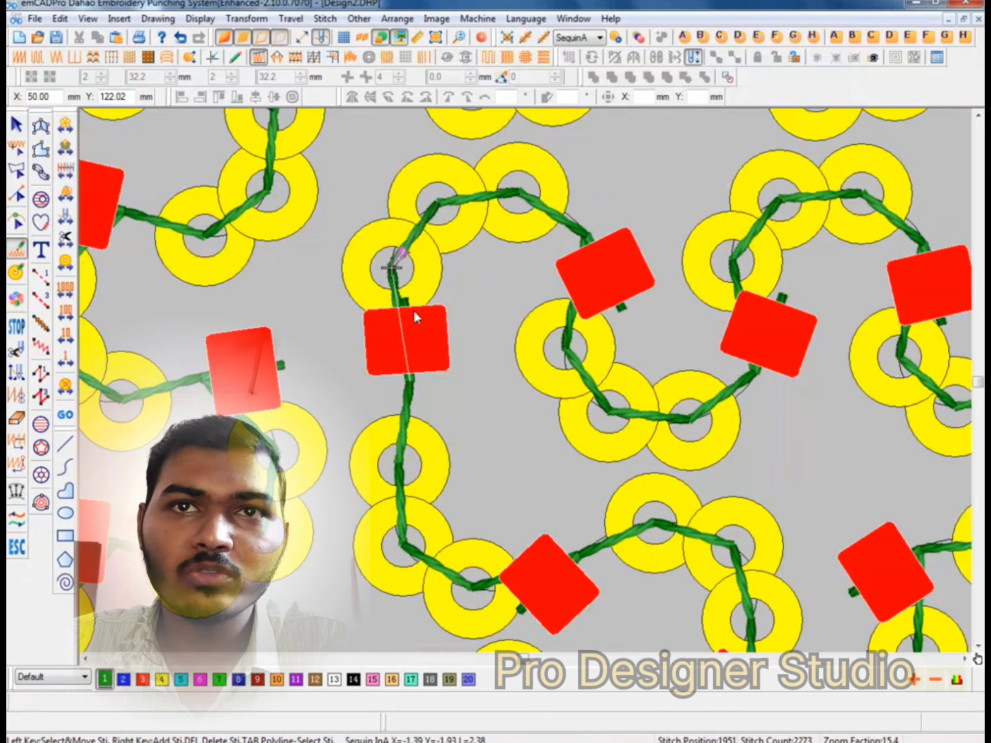
{"action": "scroll", "coordinate": [408, 305], "scroll_direction": "down", "scroll_amount": 1}
{"action": "scroll", "coordinate": [410, 305], "scroll_direction": "up", "scroll_amount": 1}
{"action": "key", "text": "Escape"}
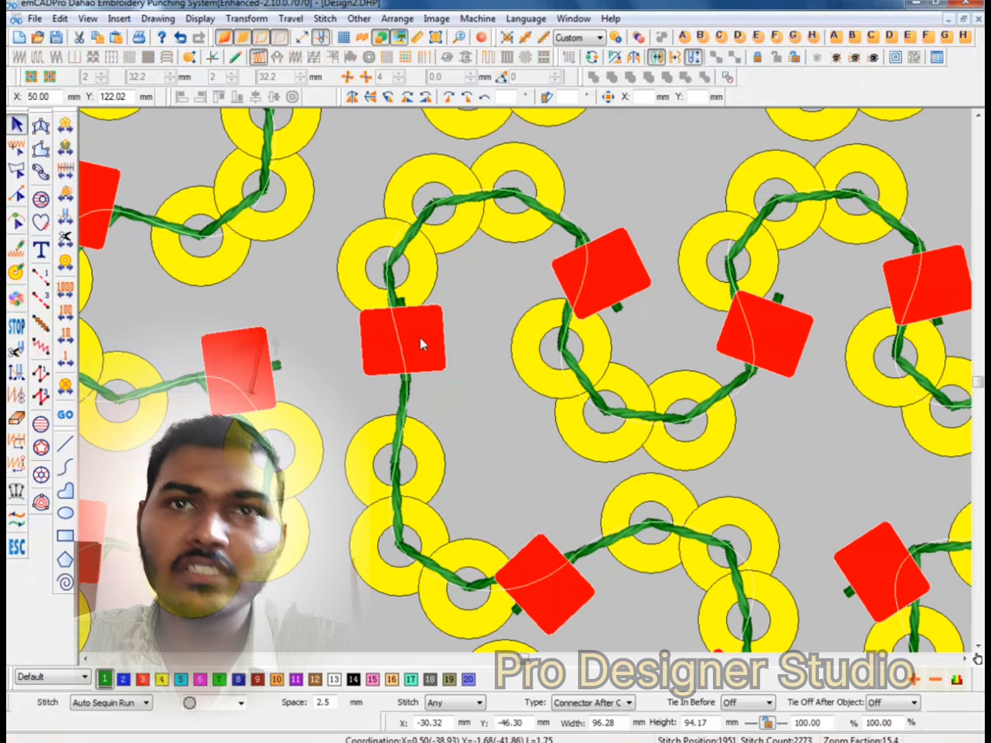
Try another space value for the second SequinA row in the Multi Sequin Rule and apply it.
{"action": "key", "text": "s"}
{"action": "left_click", "coordinate": [638, 37]}
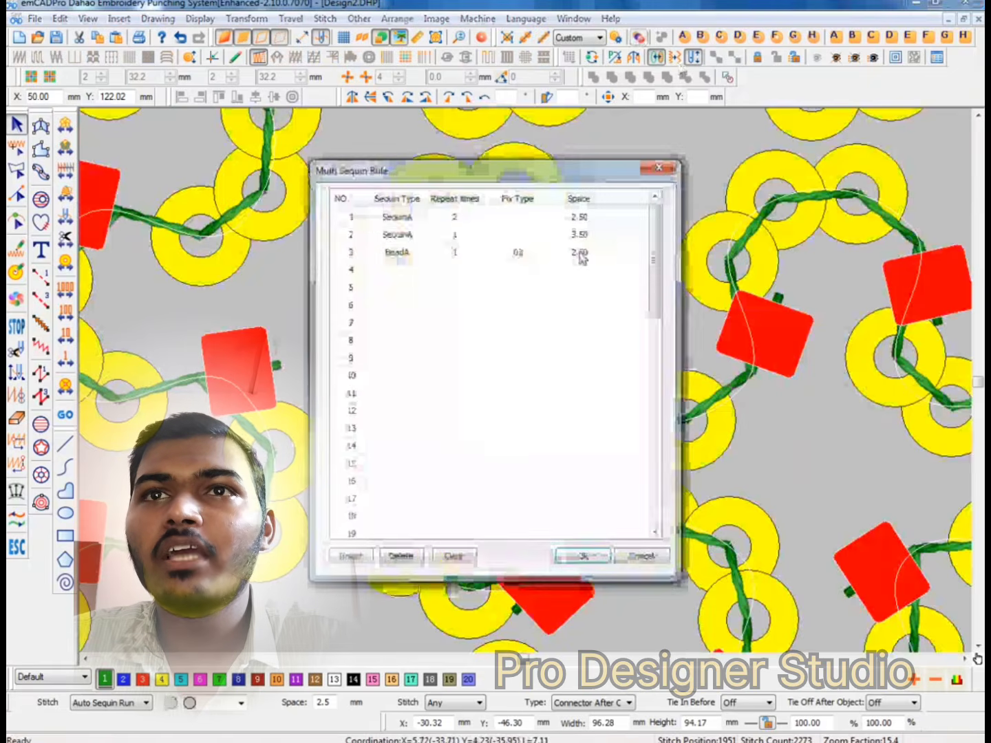
{"action": "double_click", "coordinate": [578, 234]}
{"action": "type", "text": "3.5"}
{"action": "left_click", "coordinate": [576, 305]}
{"action": "key", "text": "Return"}
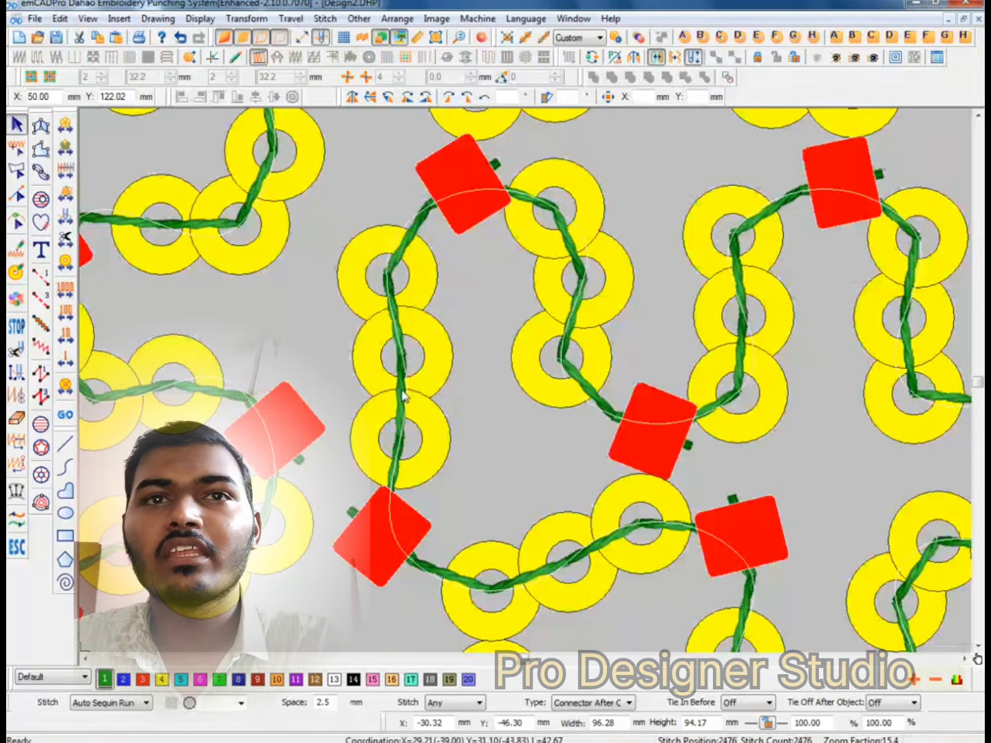
Review the whole stippling and step through the stitches of a curved section to check the bead's position between the sequins.
{"action": "scroll", "coordinate": [405, 323], "scroll_direction": "down", "scroll_amount": 1}
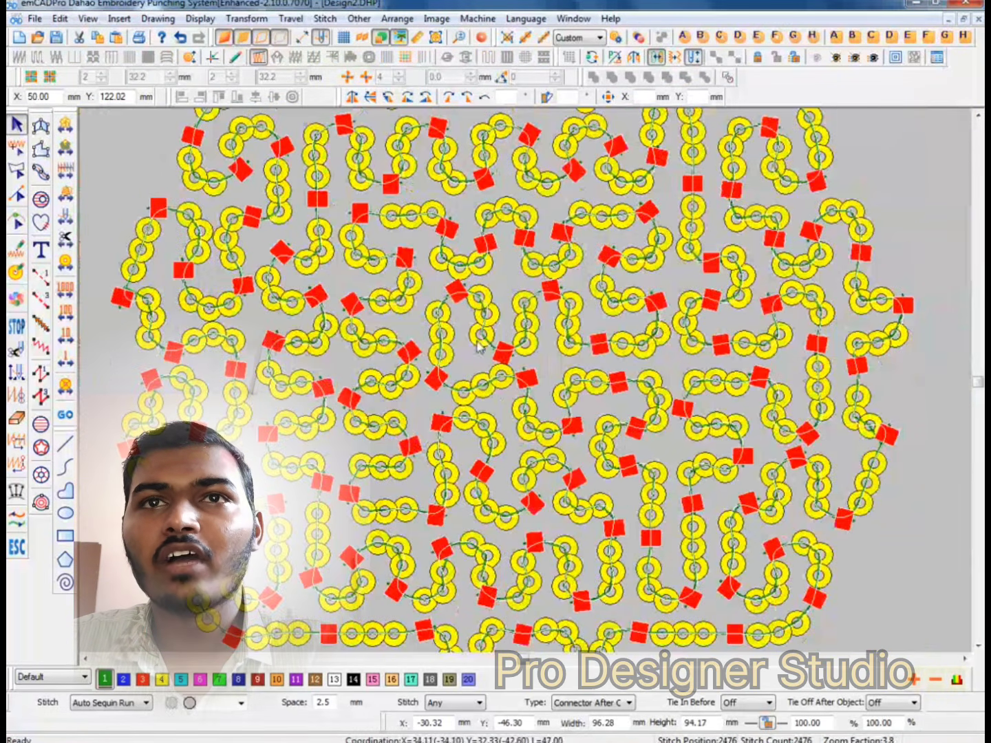
{"action": "scroll", "coordinate": [570, 369], "scroll_direction": "down", "scroll_amount": 1}
{"action": "scroll", "coordinate": [558, 211], "scroll_direction": "up", "scroll_amount": 1}
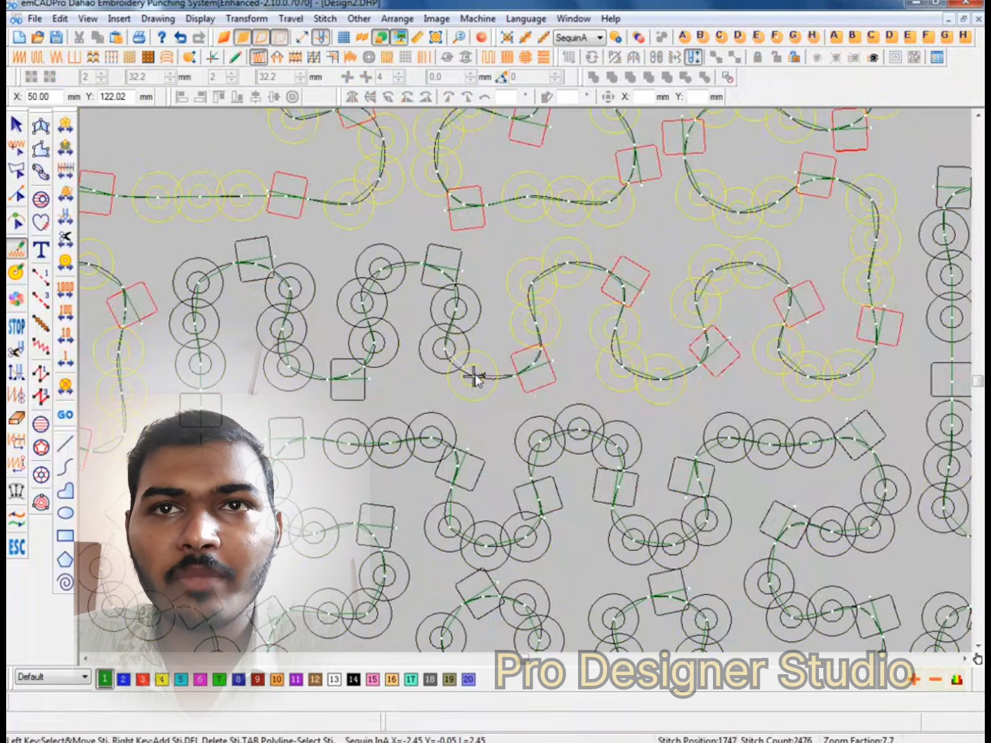
{"action": "key", "text": "Right"}
{"action": "key", "text": "Right"}
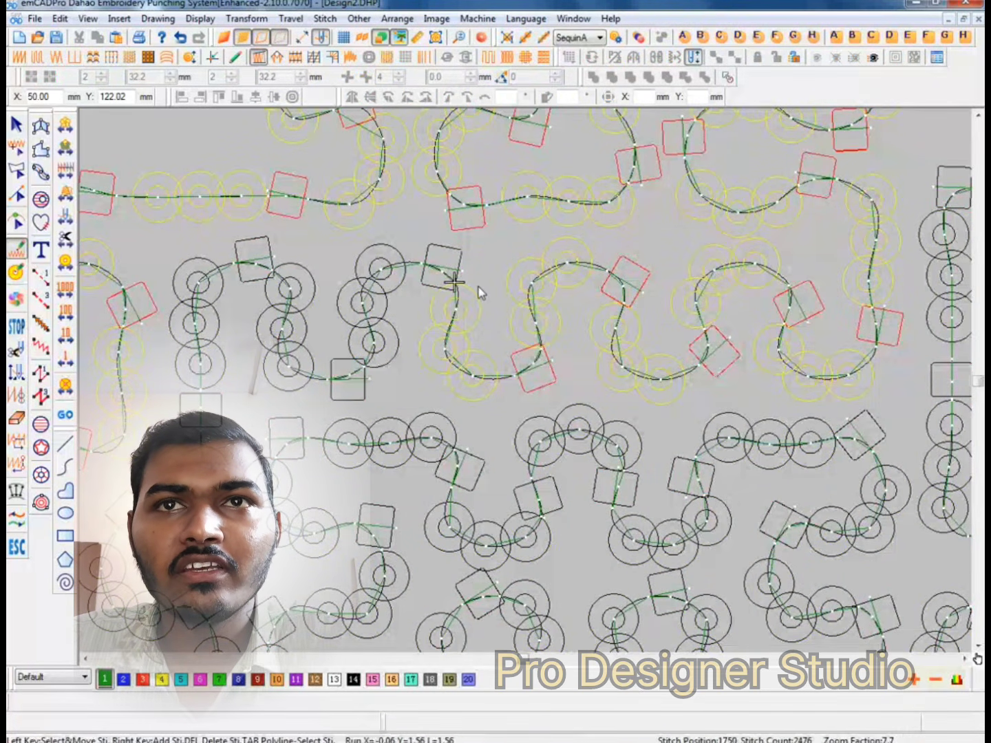
{"action": "key", "text": "Right"}
{"action": "key", "text": "Right"}
{"action": "key", "text": "Right"}
{"action": "key", "text": "Right"}
{"action": "key", "text": "Right"}
{"action": "key", "text": "Right"}
{"action": "key", "text": "Right"}
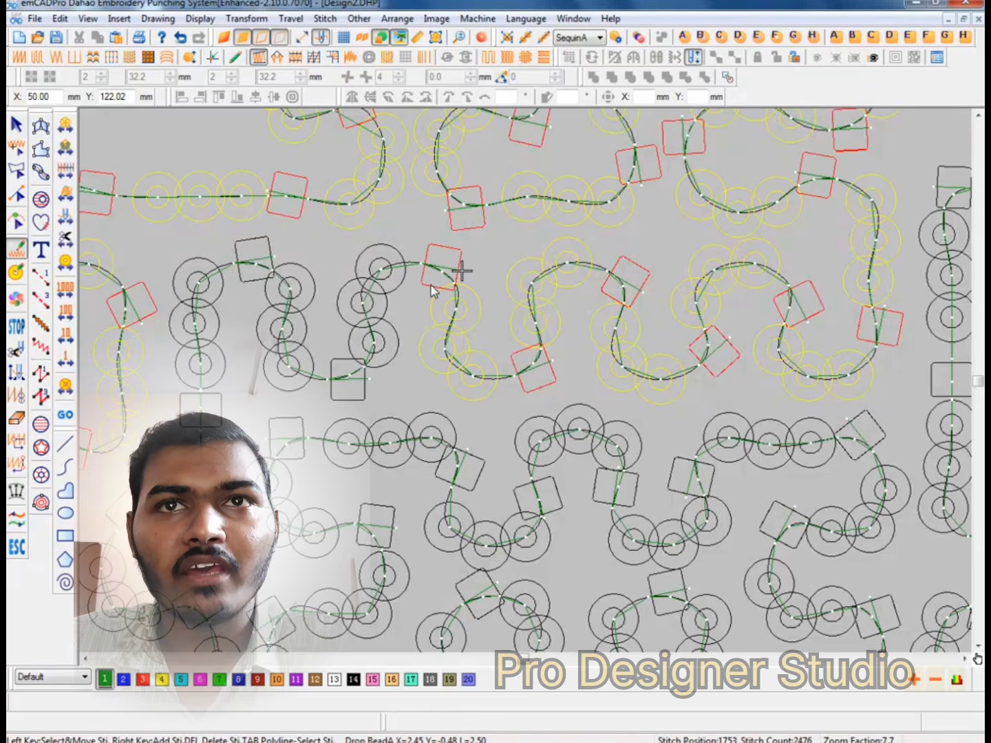
{"action": "scroll", "coordinate": [474, 387], "scroll_direction": "down", "scroll_amount": 1}
{"action": "scroll", "coordinate": [432, 237], "scroll_direction": "up", "scroll_amount": 1}
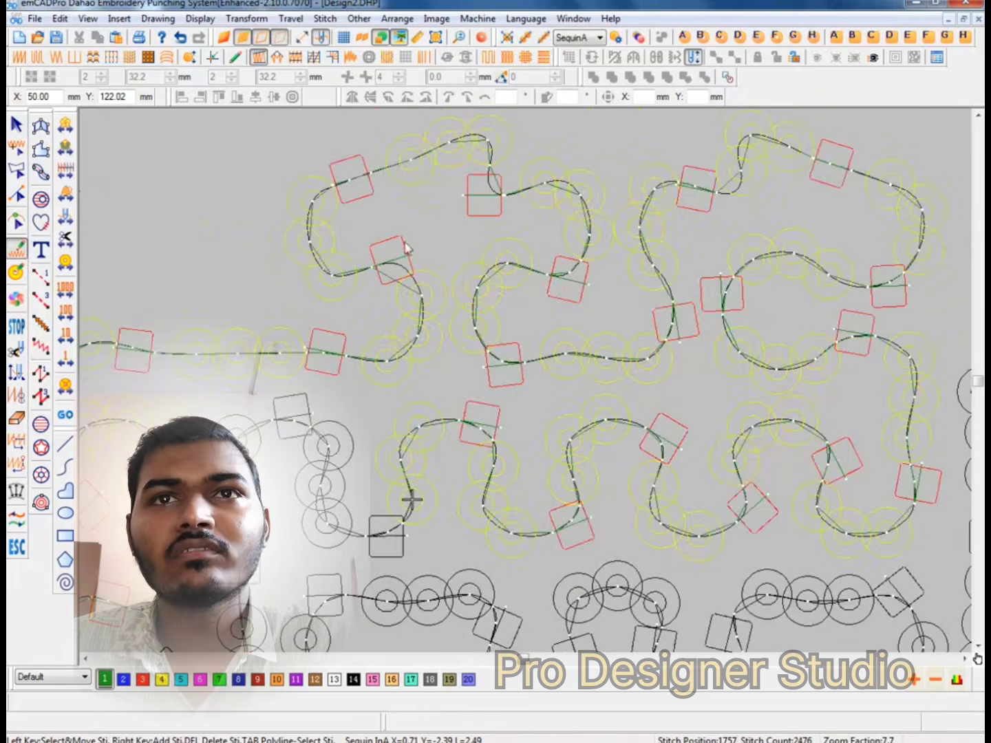
Step through the stitches of a straight section and compare the bead's distance to the sequins on both sides.
{"action": "key", "text": "t"}
{"action": "scroll", "coordinate": [441, 243], "scroll_direction": "down", "scroll_amount": 2}
{"action": "scroll", "coordinate": [378, 270], "scroll_direction": "up", "scroll_amount": 1}
{"action": "scroll", "coordinate": [378, 271], "scroll_direction": "up", "scroll_amount": 2}
{"action": "left_click", "coordinate": [405, 294]}
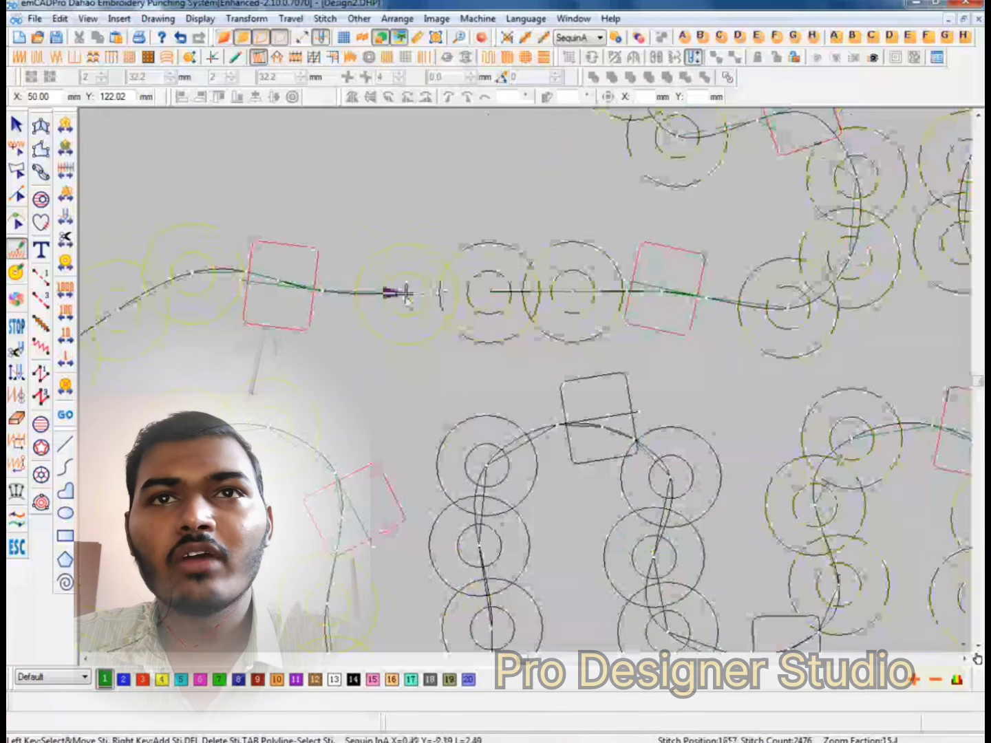
{"action": "key", "text": "Right"}
{"action": "key", "text": "Right"}
{"action": "key", "text": "Right"}
{"action": "key", "text": "Right"}
{"action": "key", "text": "Right"}
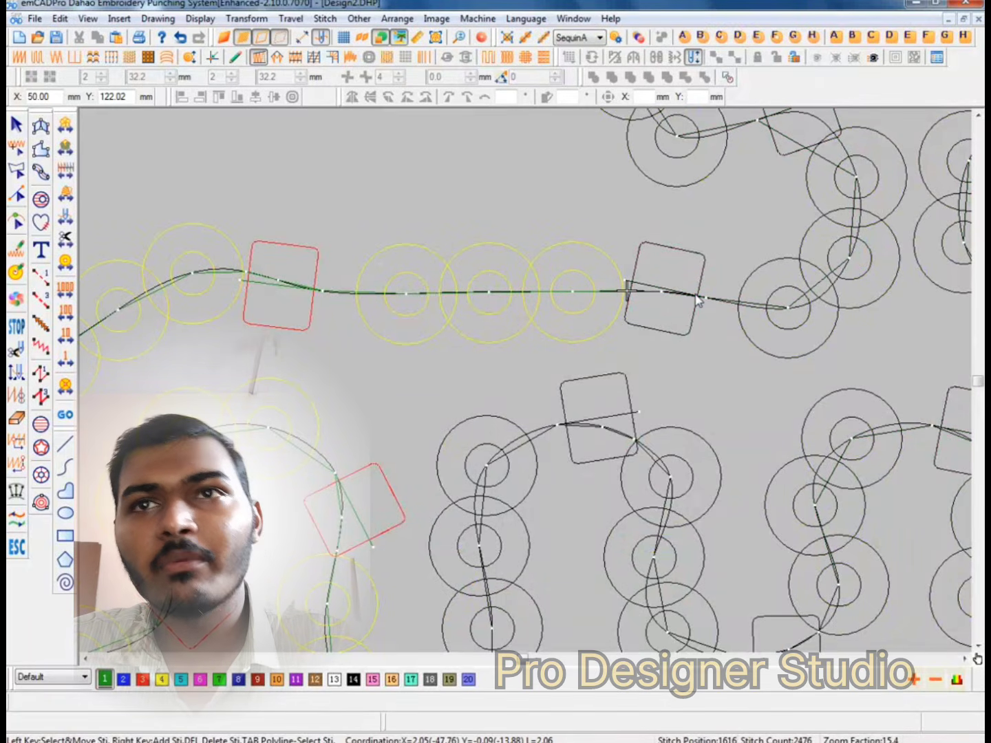
{"action": "key", "text": "t"}
{"action": "key", "text": "Escape"}
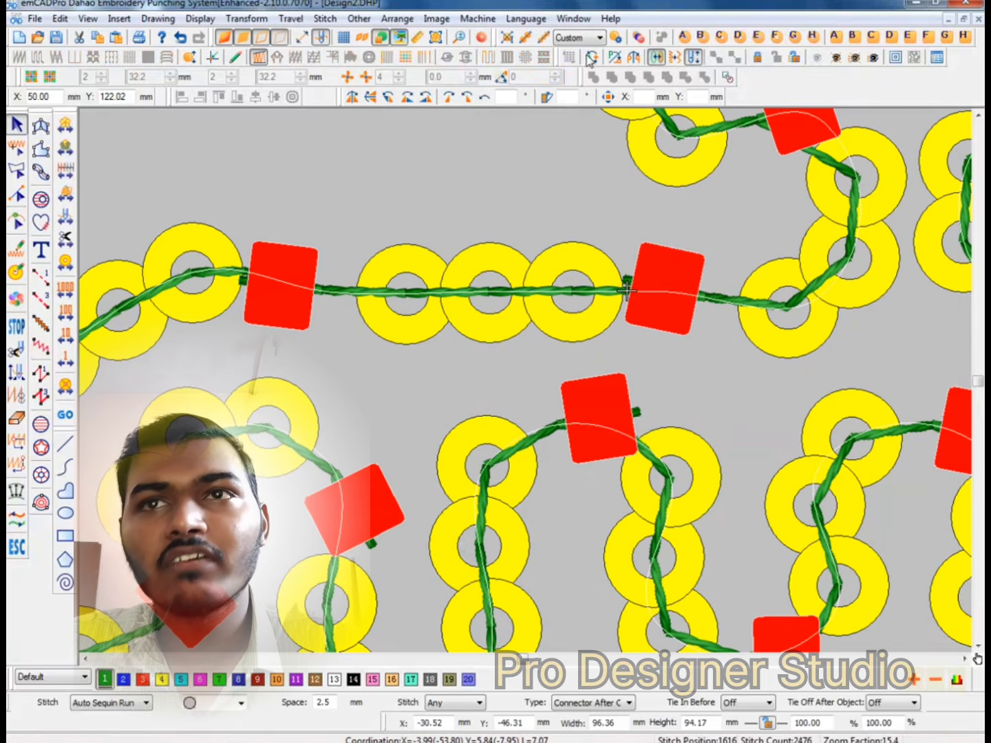
Set the second SequinA row's space to 4.2 mm in the Multi Sequin Rule and apply it.
{"action": "left_click", "coordinate": [638, 37]}
{"action": "left_click", "coordinate": [589, 233]}
{"action": "type", "text": "4.2"}
{"action": "key", "text": "Return"}
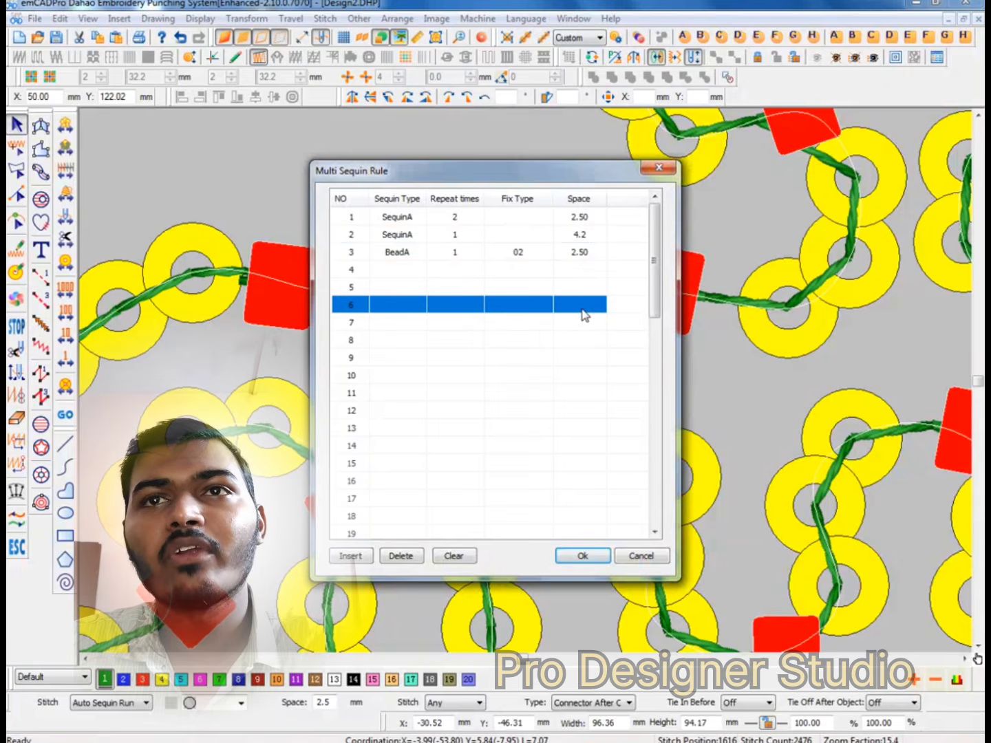
{"action": "key", "text": "Return"}
Examine the spacing on both sides of the beads along the stippling in outline and realistic views.
{"action": "scroll", "coordinate": [765, 311], "scroll_direction": "up", "scroll_amount": 2}
{"action": "key", "text": "t"}
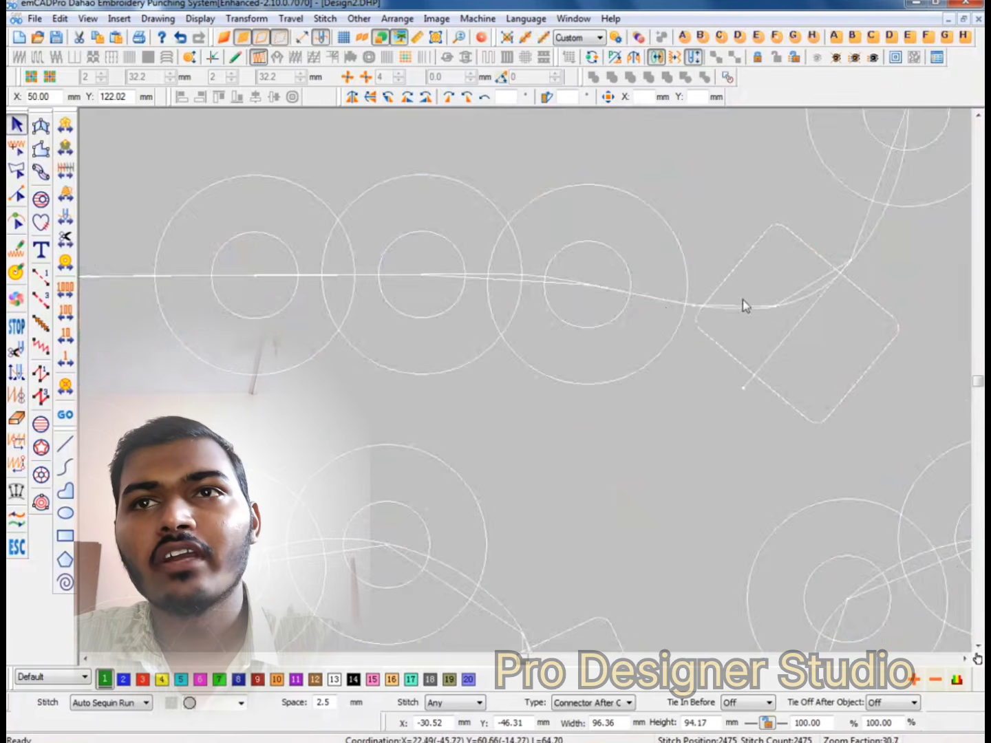
{"action": "scroll", "coordinate": [744, 306], "scroll_direction": "down", "scroll_amount": 4}
{"action": "key", "text": "t"}
{"action": "scroll", "coordinate": [544, 455], "scroll_direction": "up", "scroll_amount": 4}
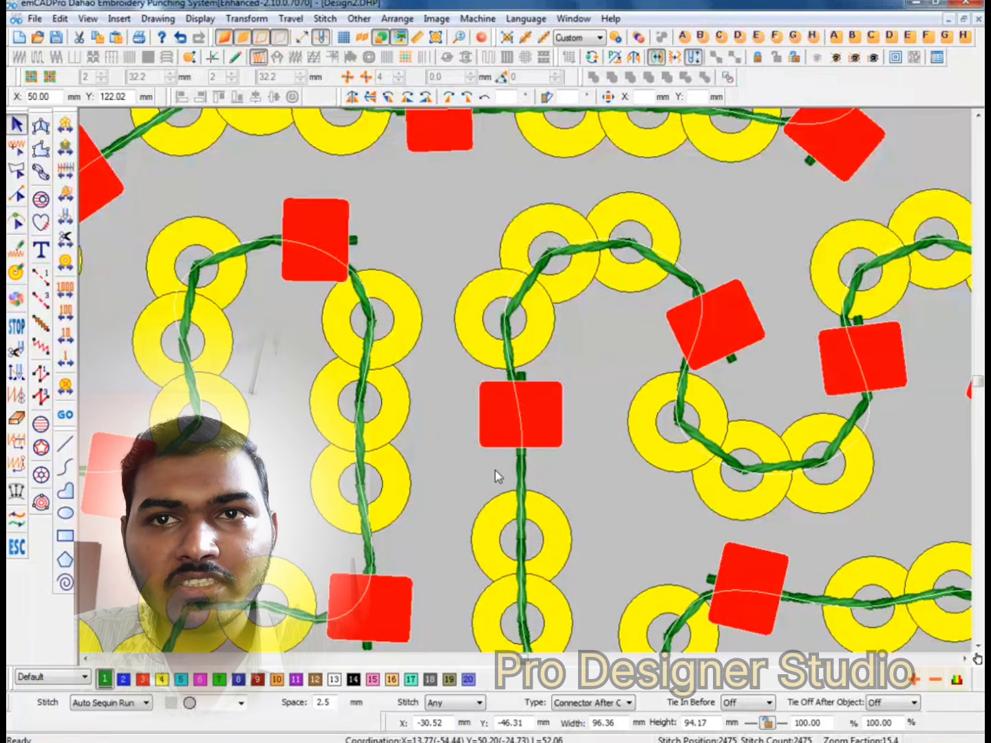
{"action": "scroll", "coordinate": [498, 472], "scroll_direction": "down", "scroll_amount": 4}
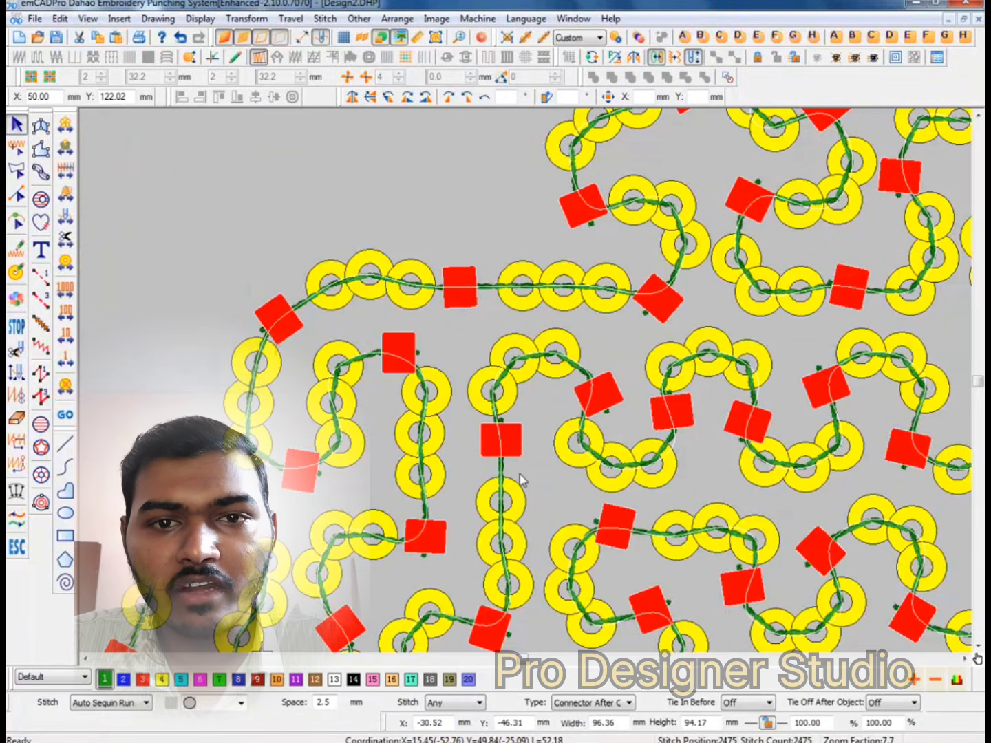
{"action": "scroll", "coordinate": [506, 418], "scroll_direction": "up", "scroll_amount": 4}
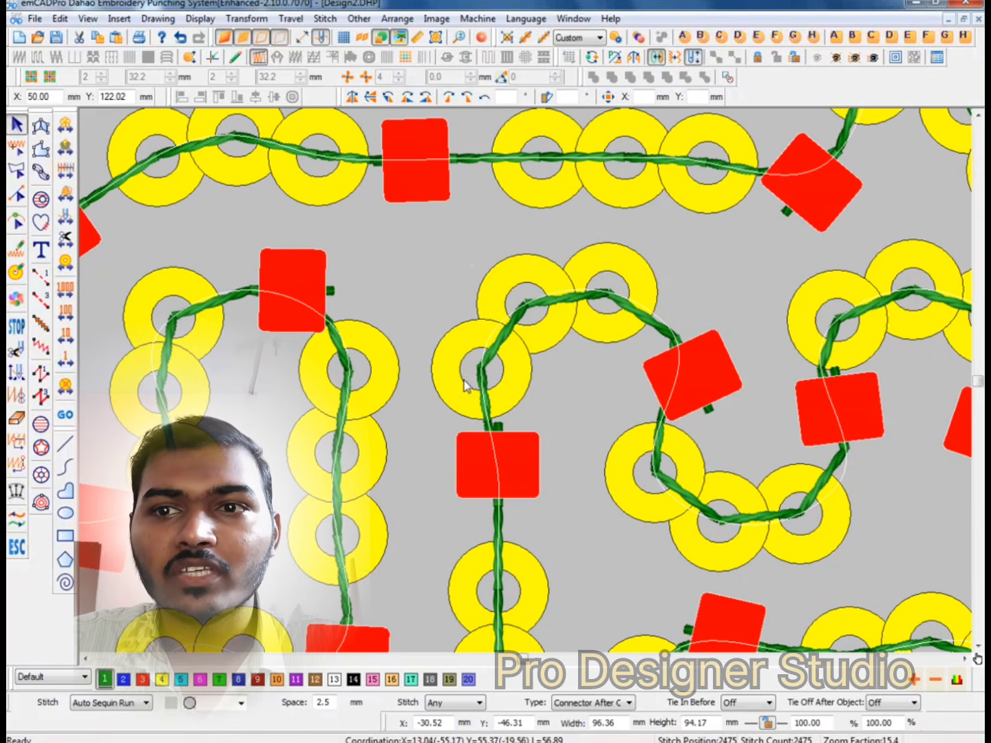
{"action": "scroll", "coordinate": [468, 392], "scroll_direction": "up", "scroll_amount": 3}
{"action": "scroll", "coordinate": [479, 408], "scroll_direction": "down", "scroll_amount": 3}
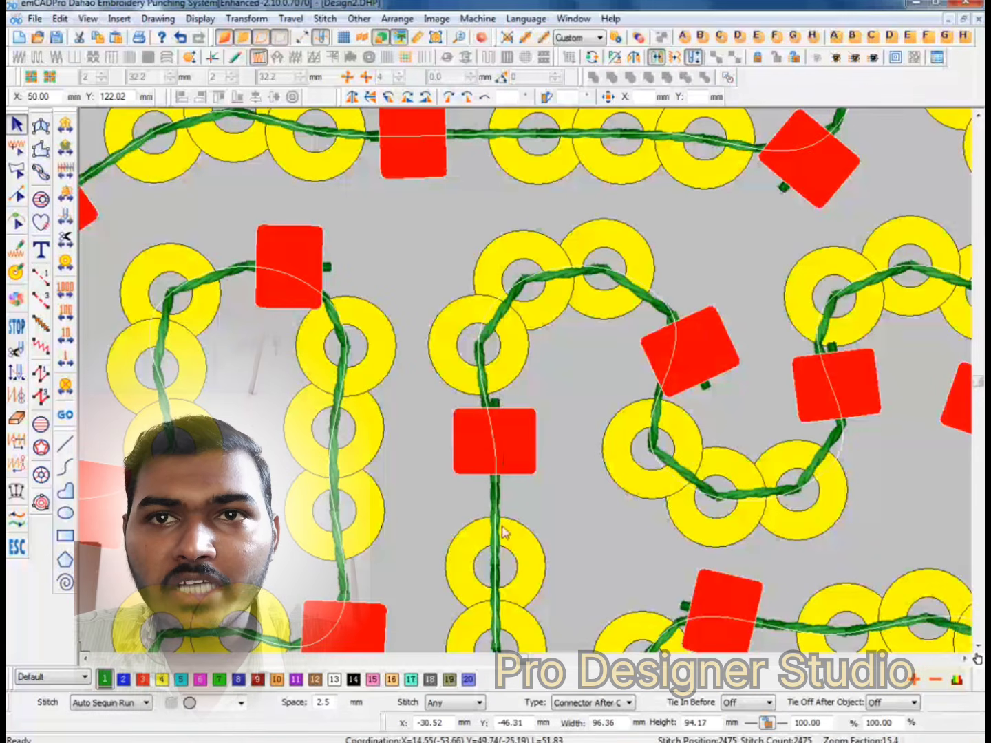
{"action": "scroll", "coordinate": [502, 566], "scroll_direction": "up", "scroll_amount": 1}
{"action": "key", "text": "t"}
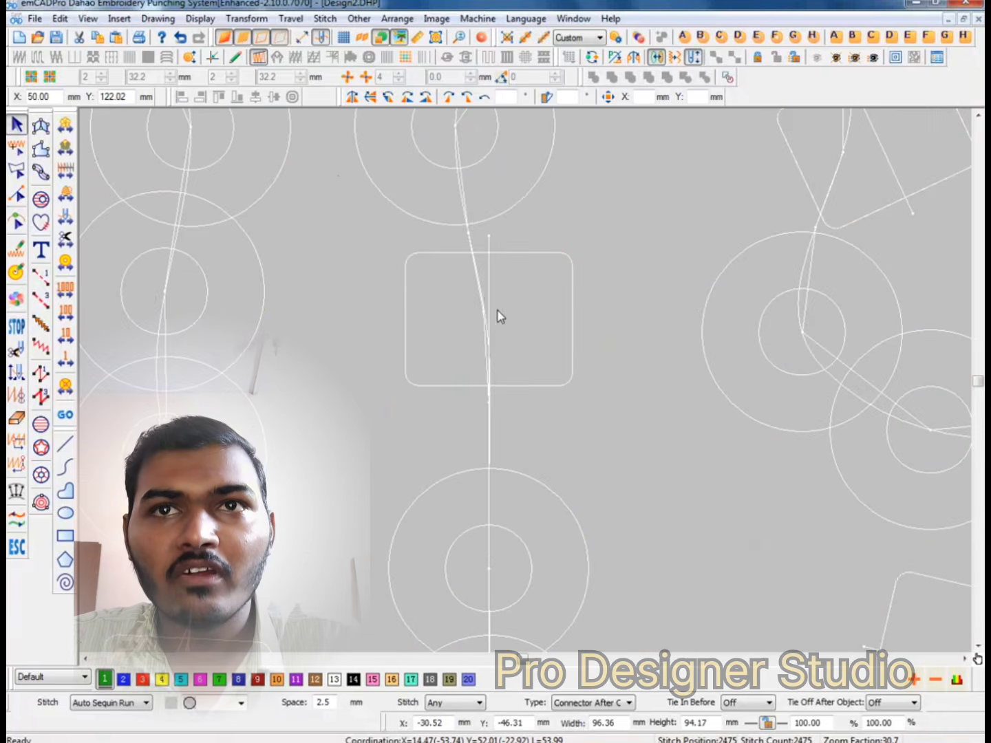
Set the BeadA row's space to 2 mm in the Multi Sequin Rule and apply it.
{"action": "left_click", "coordinate": [643, 36]}
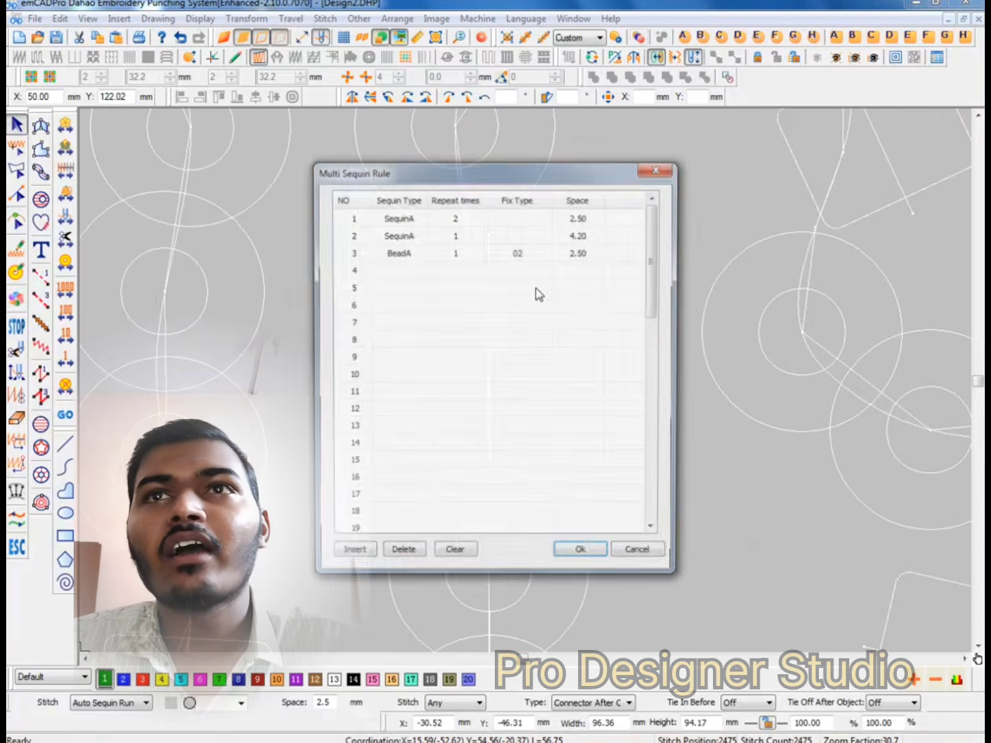
{"action": "left_click", "coordinate": [590, 252]}
{"action": "left_click_drag", "start_coordinate": [590, 250], "coordinate": [527, 274]}
{"action": "type", "text": "2"}
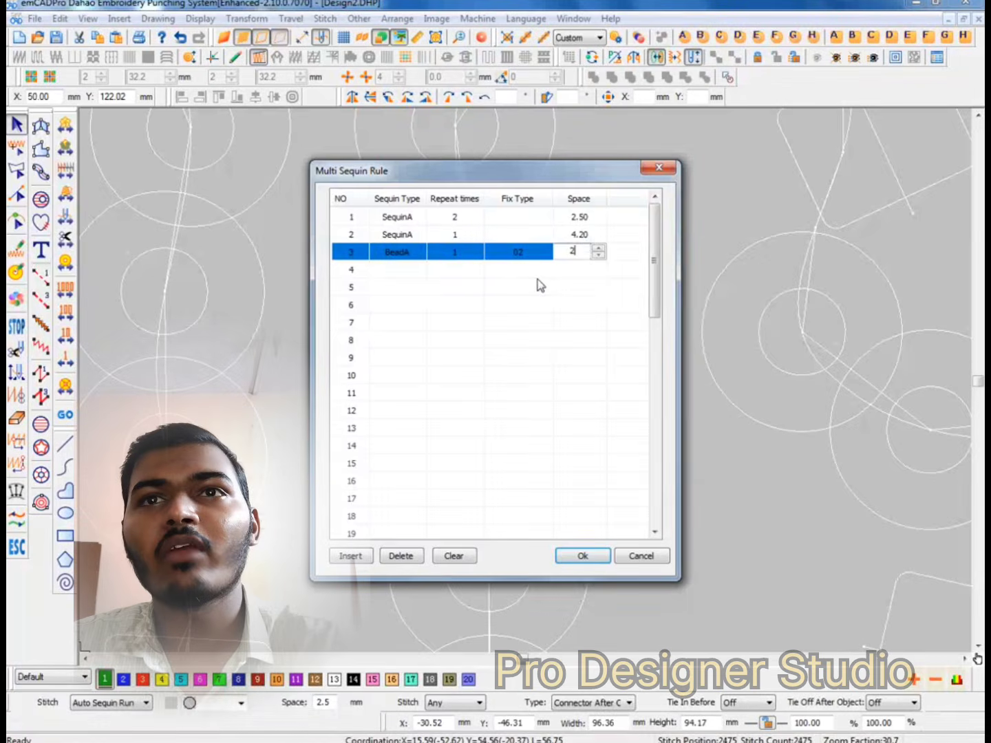
{"action": "left_click", "coordinate": [566, 325]}
{"action": "left_click", "coordinate": [582, 556]}
Switch the stippling to realistic view and check the gaps on both sides of the beads.
{"action": "key", "text": "t"}
{"action": "scroll", "coordinate": [496, 421], "scroll_direction": "down", "scroll_amount": 1}
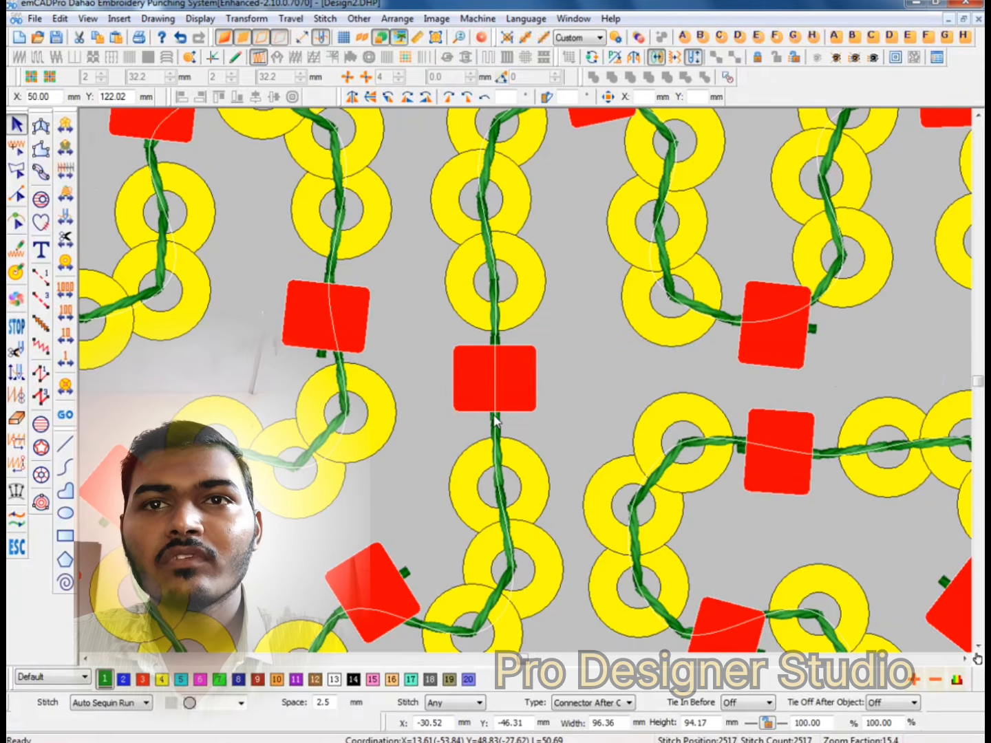
{"action": "scroll", "coordinate": [502, 376], "scroll_direction": "down", "scroll_amount": 2}
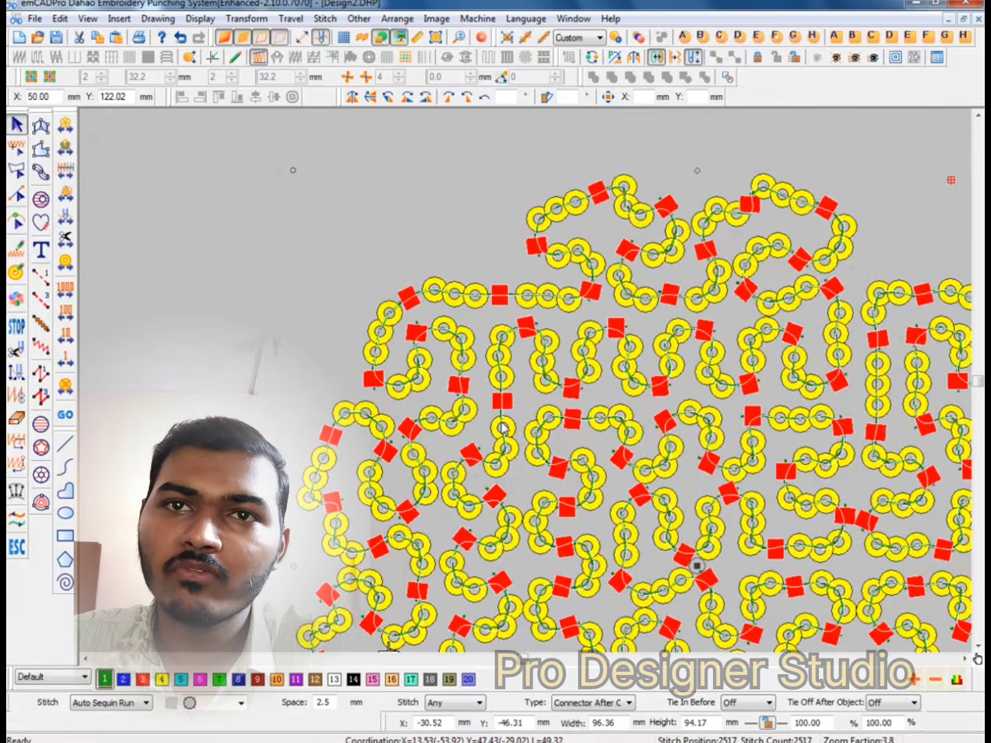
{"action": "scroll", "coordinate": [502, 428], "scroll_direction": "up", "scroll_amount": 1}
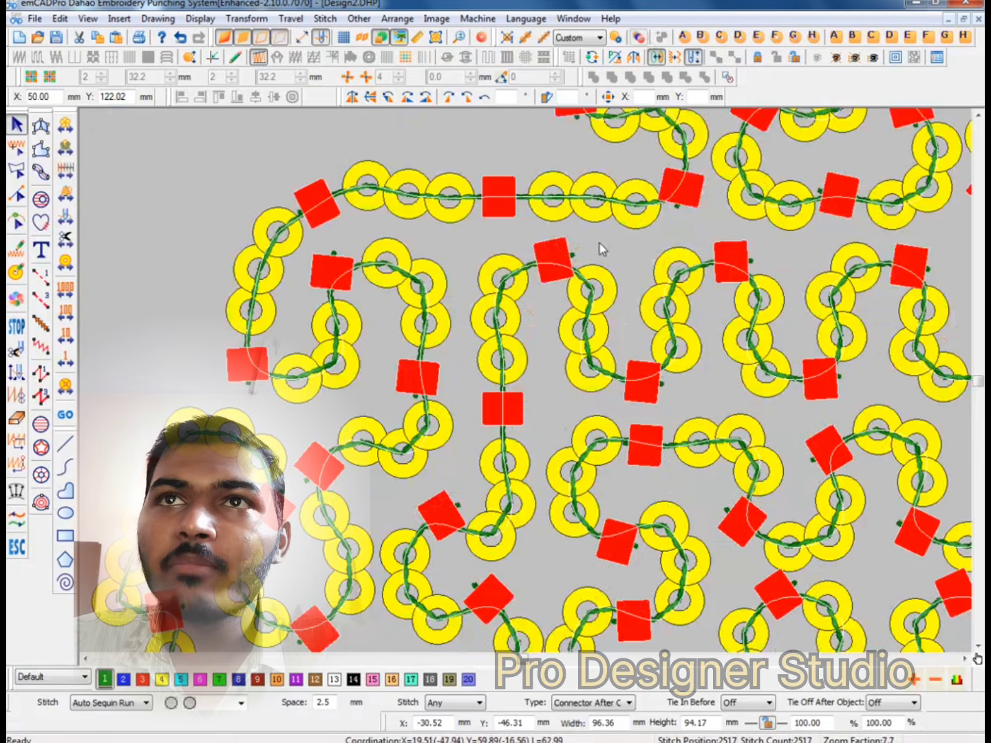
Set the BeadA row's space to 1.8 mm in the Multi Sequin Rule and apply it.
{"action": "left_click", "coordinate": [639, 39]}
{"action": "double_click", "coordinate": [574, 238]}
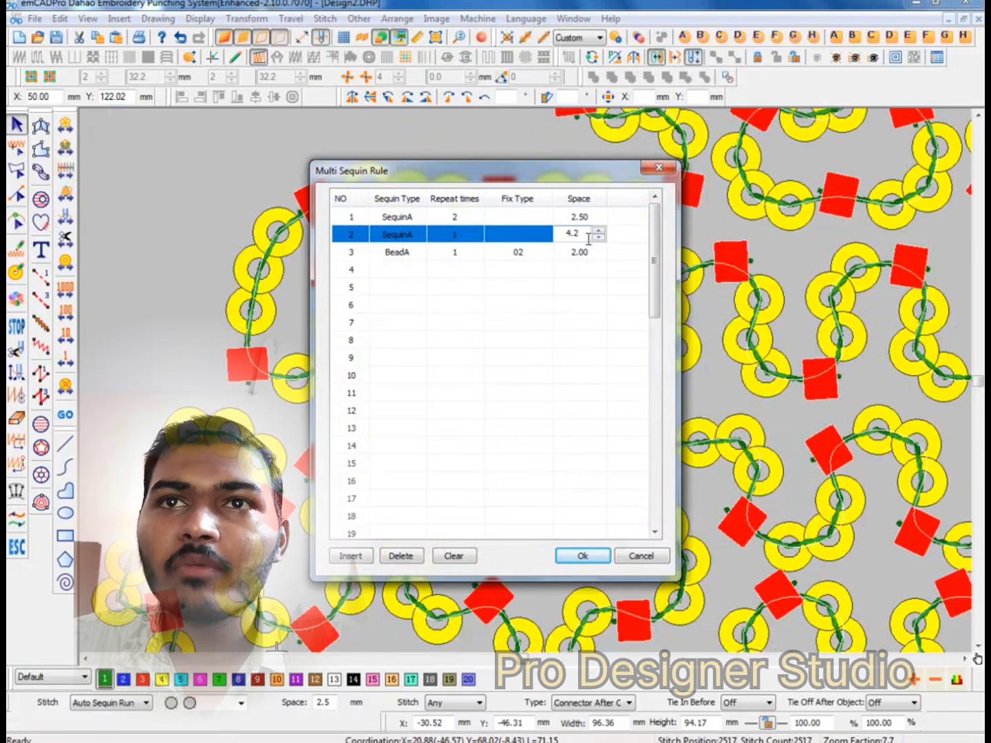
{"action": "left_click", "coordinate": [425, 259]}
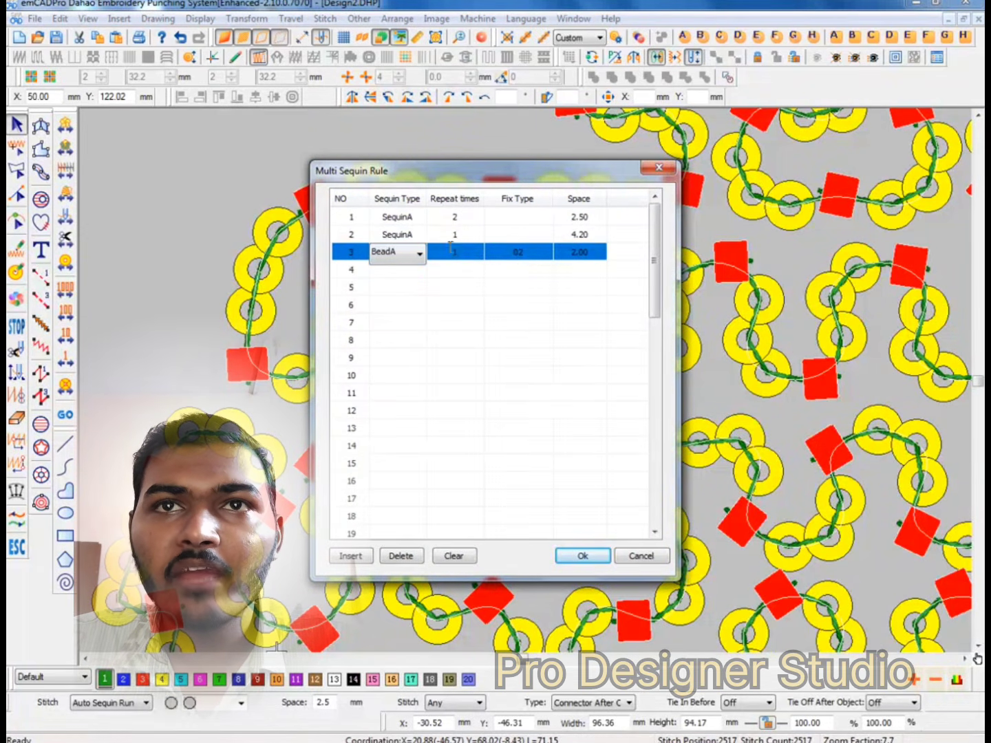
{"action": "left_click", "coordinate": [450, 249]}
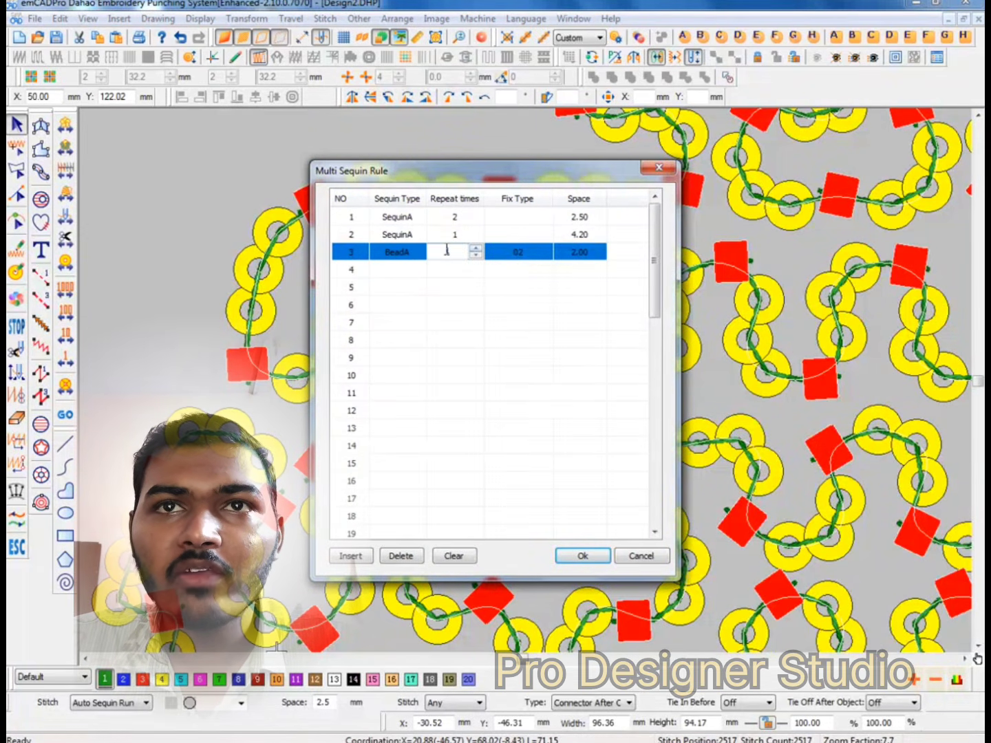
{"action": "left_click", "coordinate": [588, 255]}
{"action": "type", "text": "1.8"}
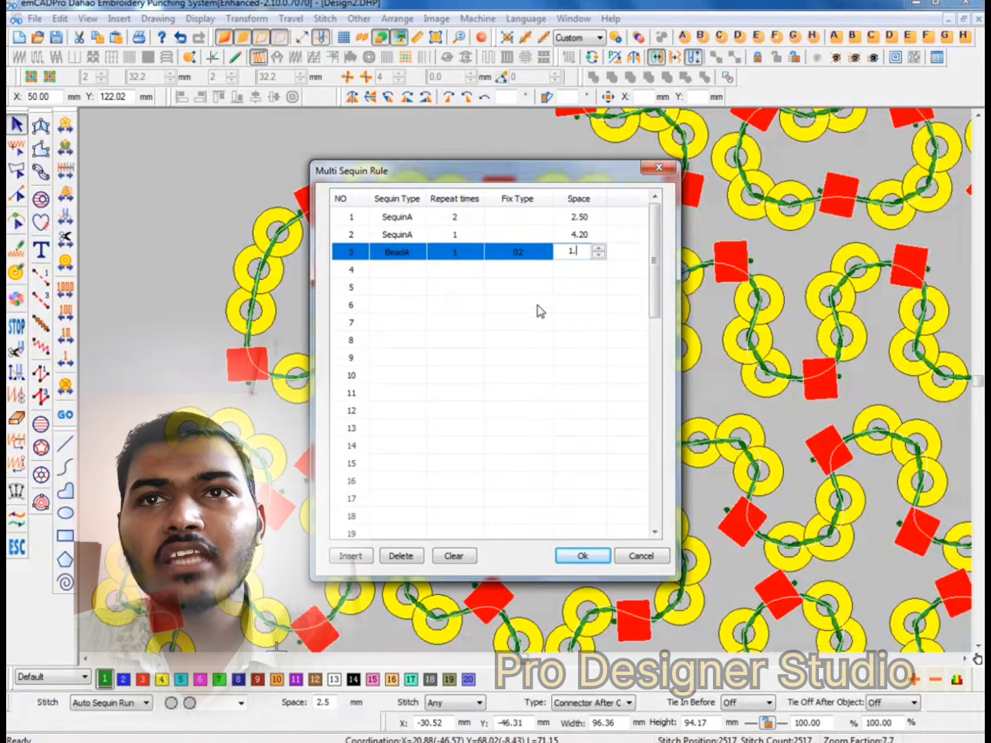
{"action": "left_click", "coordinate": [560, 321]}
{"action": "left_click", "coordinate": [583, 556]}
Examine the gaps around the beads in straight and curved sections and across the whole stippling.
{"action": "scroll", "coordinate": [469, 369], "scroll_direction": "down", "scroll_amount": 3}
{"action": "scroll", "coordinate": [509, 414], "scroll_direction": "up", "scroll_amount": 5}
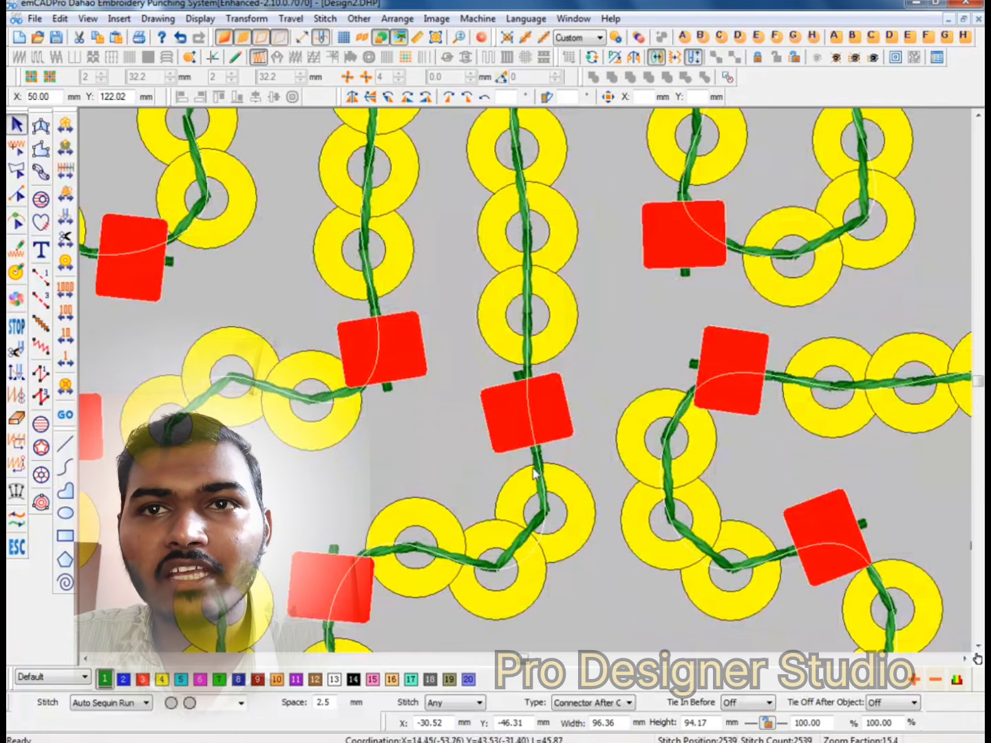
{"action": "scroll", "coordinate": [477, 426], "scroll_direction": "down", "scroll_amount": 5}
{"action": "scroll", "coordinate": [481, 420], "scroll_direction": "up", "scroll_amount": 2}
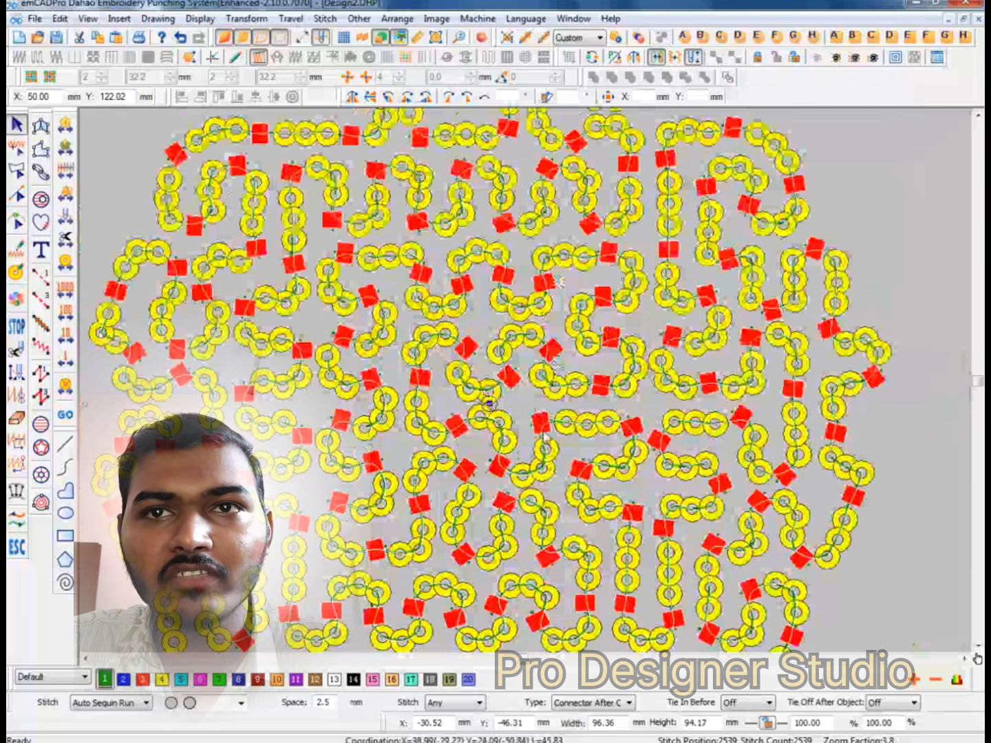
{"action": "scroll", "coordinate": [429, 399], "scroll_direction": "up", "scroll_amount": 2}
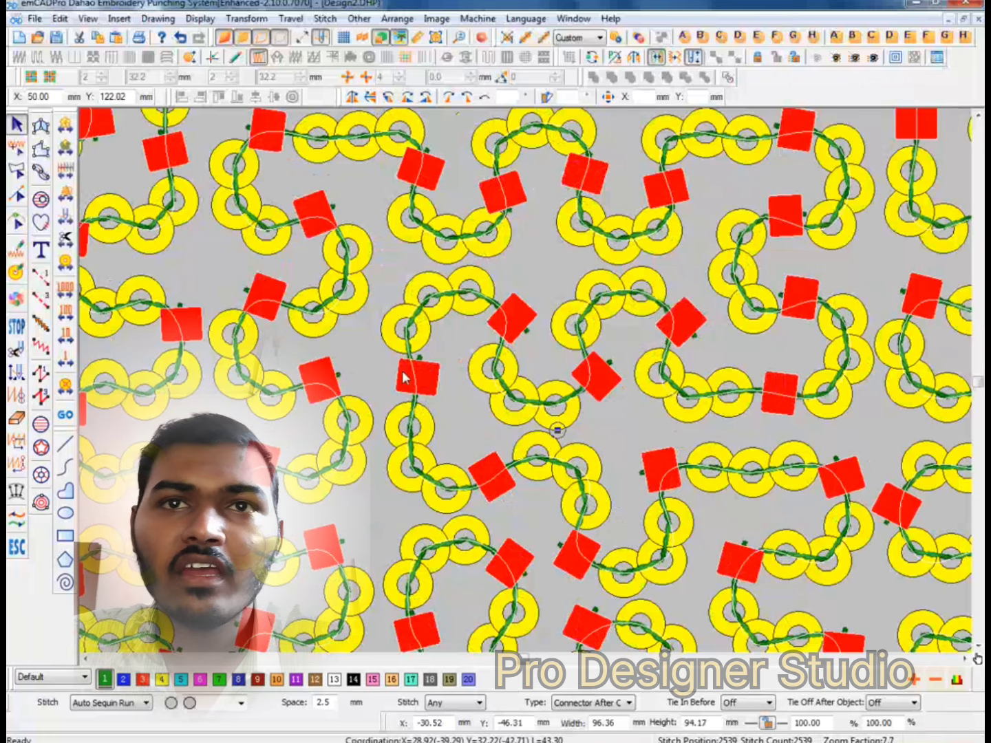
{"action": "scroll", "coordinate": [413, 376], "scroll_direction": "down", "scroll_amount": 4}
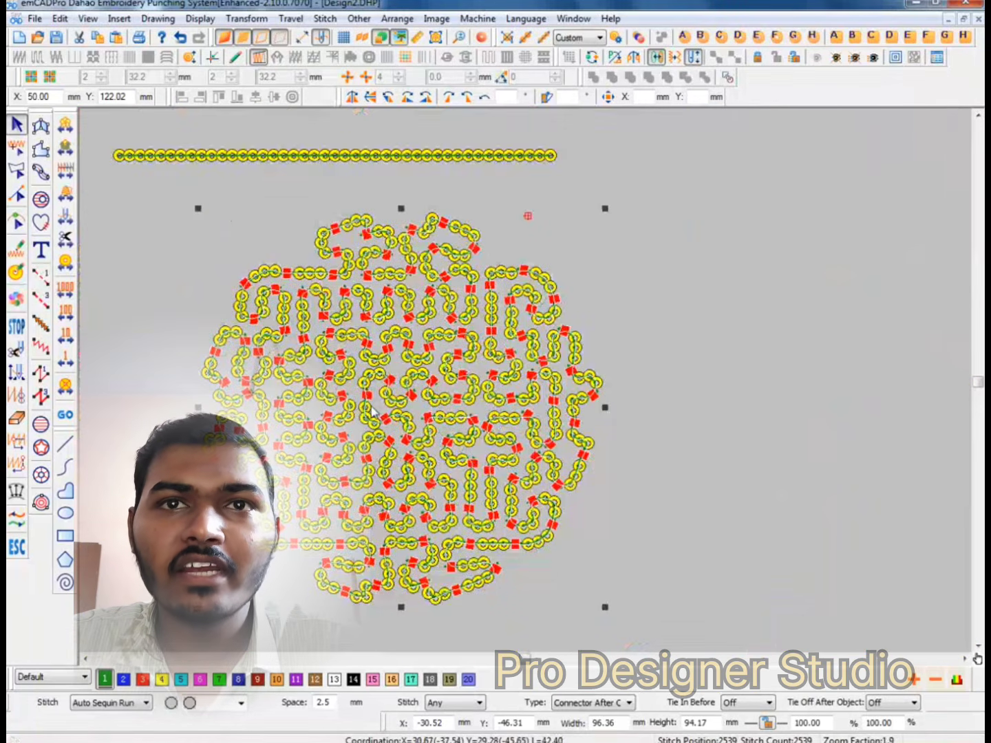
{"action": "scroll", "coordinate": [371, 411], "scroll_direction": "up", "scroll_amount": 2}
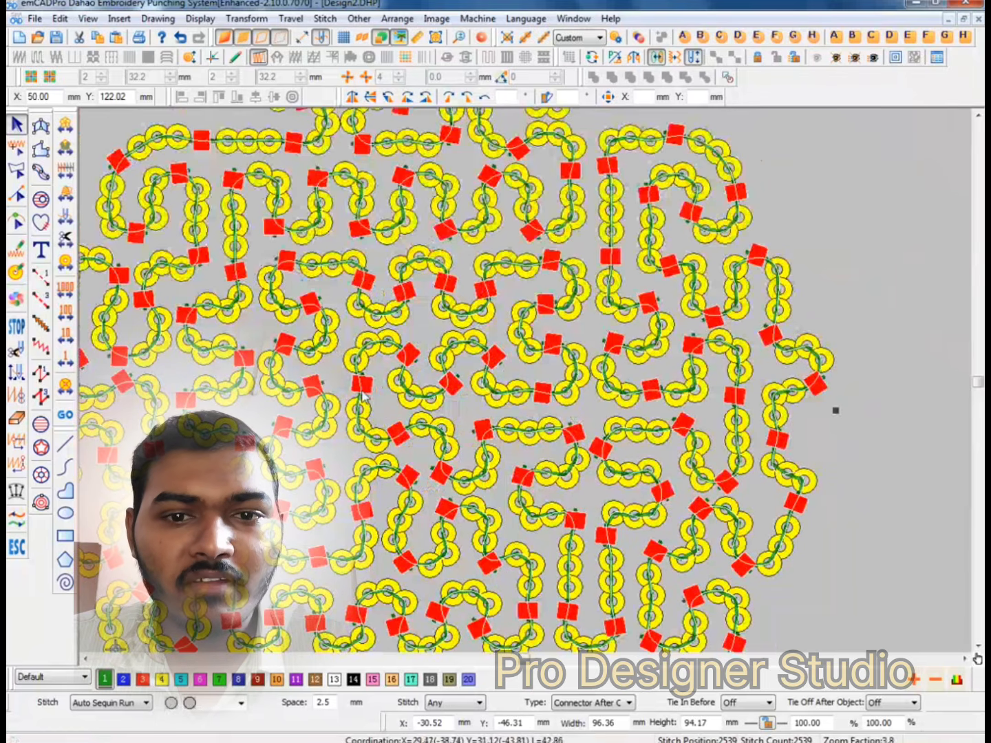
{"action": "scroll", "coordinate": [362, 396], "scroll_direction": "up", "scroll_amount": 2}
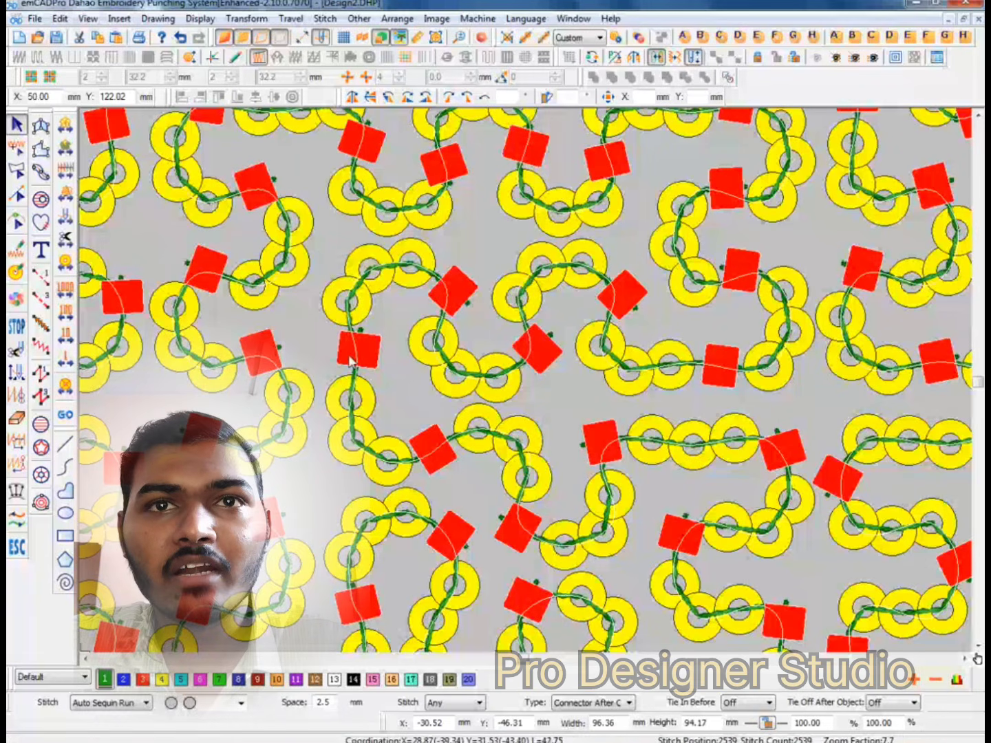
{"action": "scroll", "coordinate": [316, 406], "scroll_direction": "down", "scroll_amount": 4}
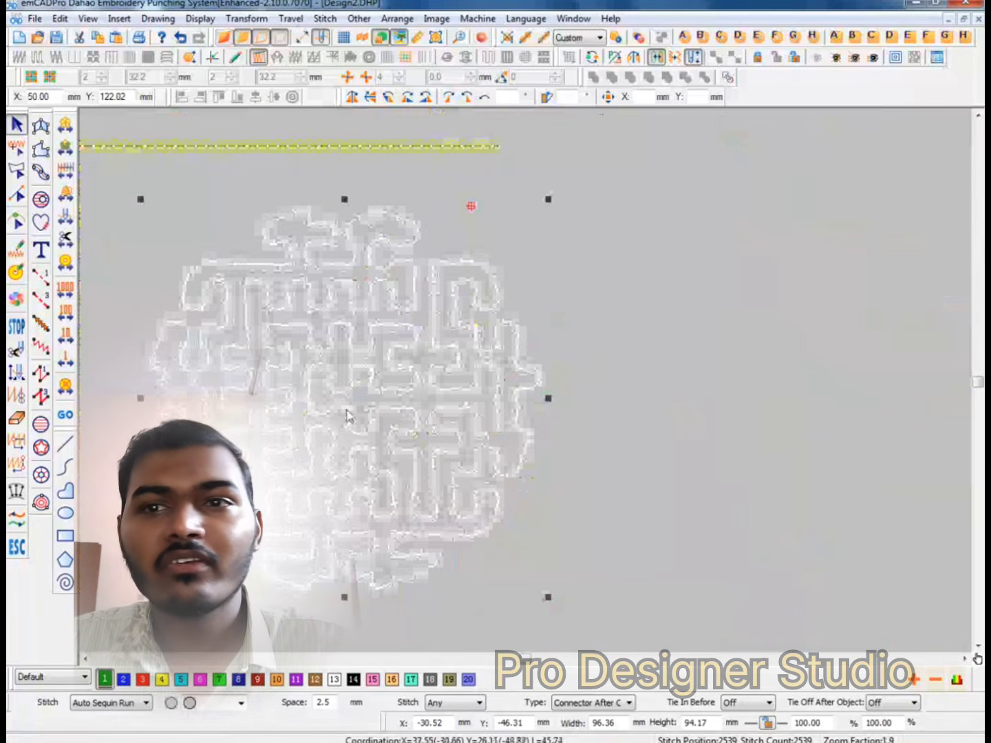
Place a copy of the stippling about 122 mm to its right and shift the copy about 11 mm right and 14 mm down.
{"action": "left_click_drag", "start_coordinate": [519, 387], "coordinate": [768, 386]}
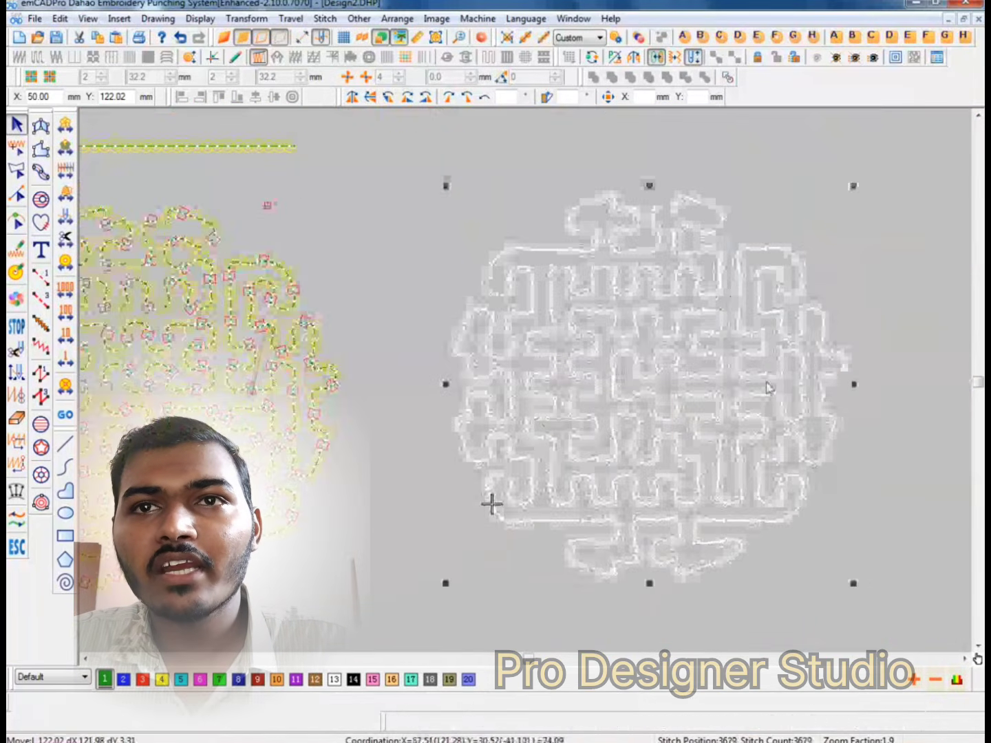
{"action": "middle_click_drag", "start_coordinate": [768, 387], "coordinate": [636, 373]}
{"action": "left_click_drag", "start_coordinate": [471, 416], "coordinate": [520, 474]}
{"action": "scroll", "coordinate": [512, 456], "scroll_direction": "up", "scroll_amount": 2}
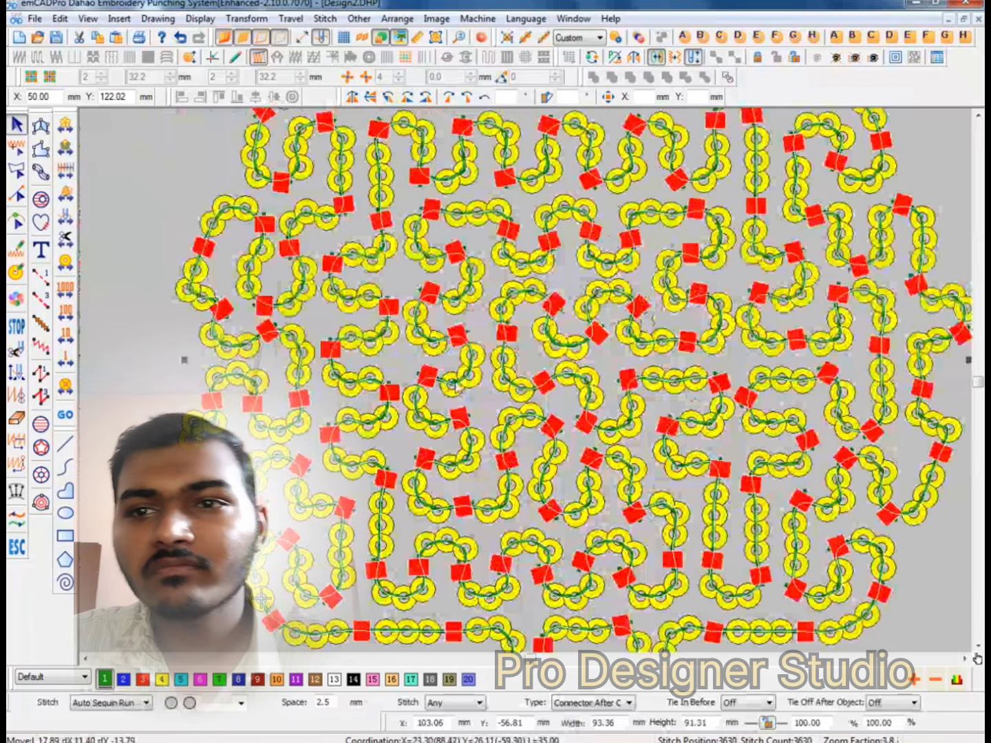
Set the first SequinA row's repeat times to 3 for the copied stippling and apply the rule.
{"action": "left_click", "coordinate": [639, 37]}
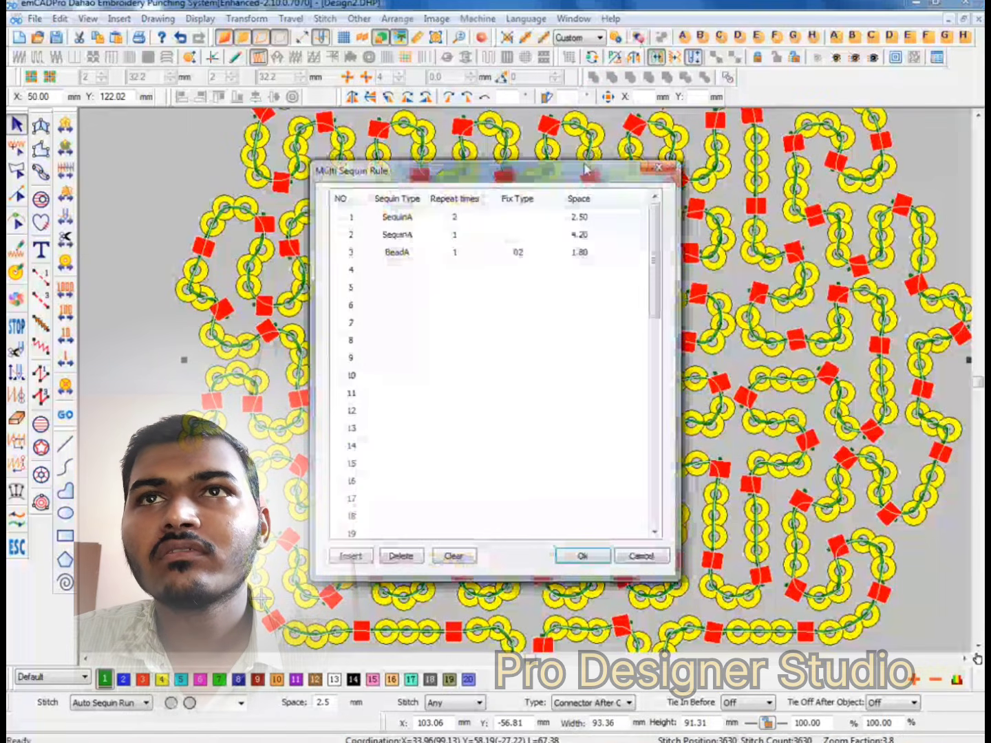
{"action": "double_click", "coordinate": [455, 220]}
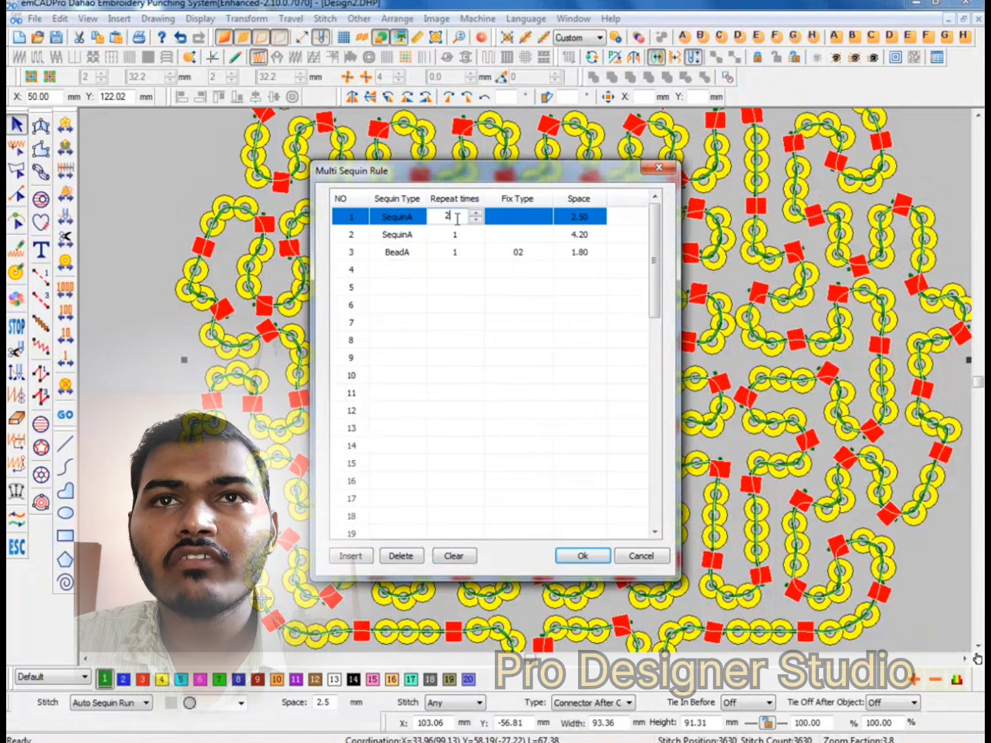
{"action": "left_click", "coordinate": [585, 216]}
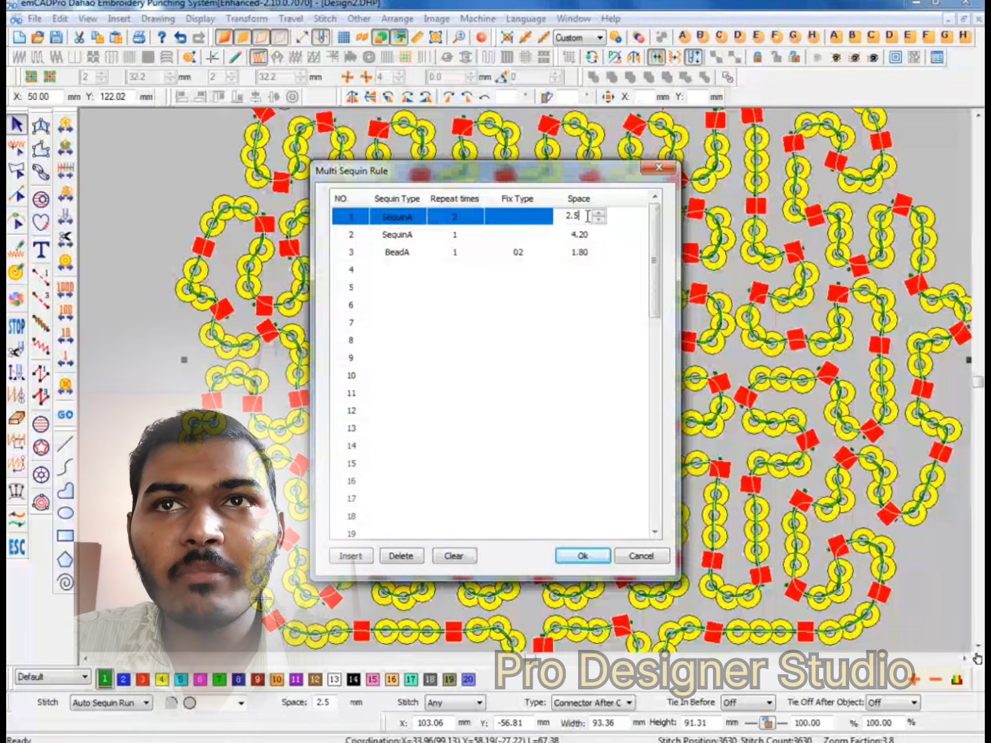
{"action": "left_click", "coordinate": [443, 218]}
{"action": "key", "text": "Return"}
Examine the sequin groups between the beads and compare them with the first SequinA row's repeat times and space.
{"action": "scroll", "coordinate": [455, 351], "scroll_direction": "up", "scroll_amount": 3}
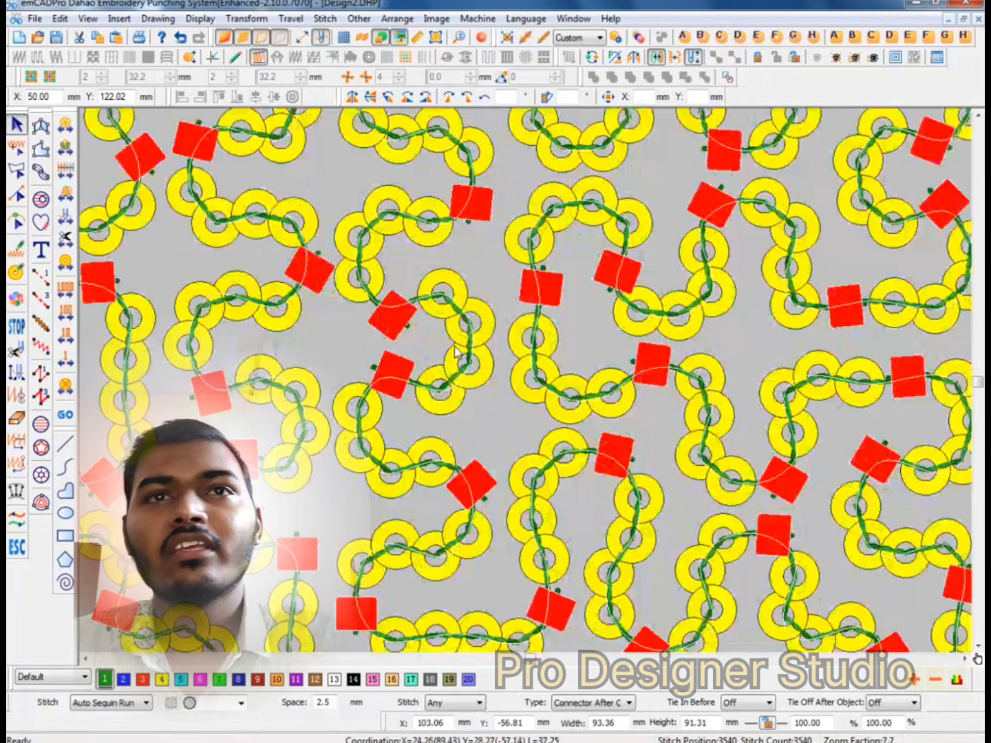
{"action": "scroll", "coordinate": [472, 339], "scroll_direction": "up", "scroll_amount": 2}
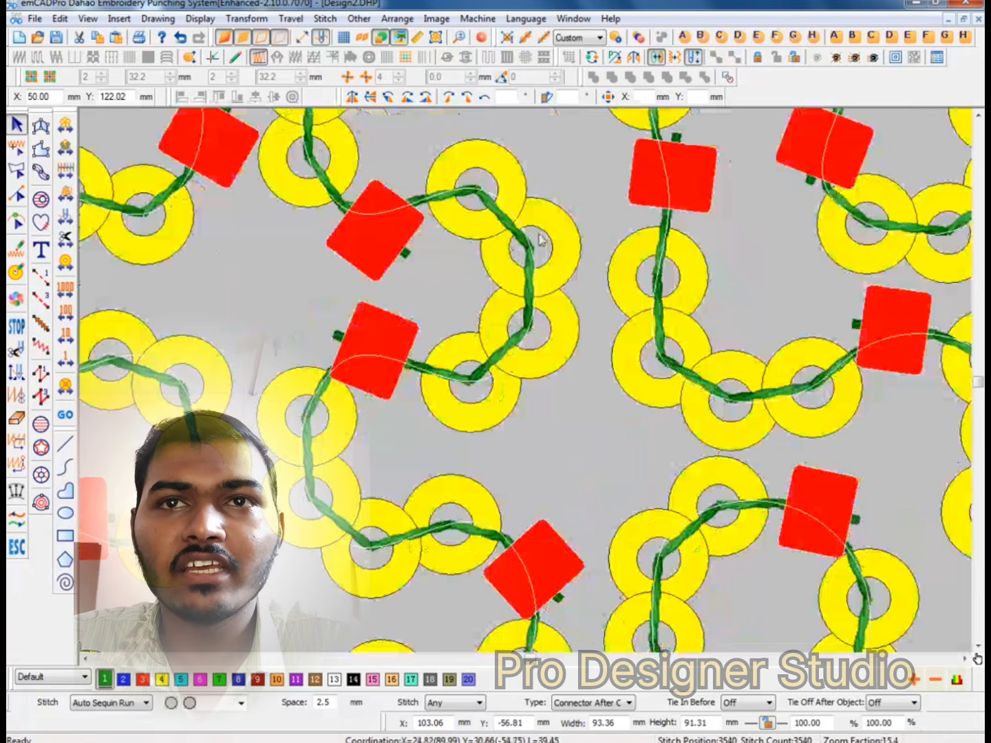
{"action": "left_click", "coordinate": [639, 38]}
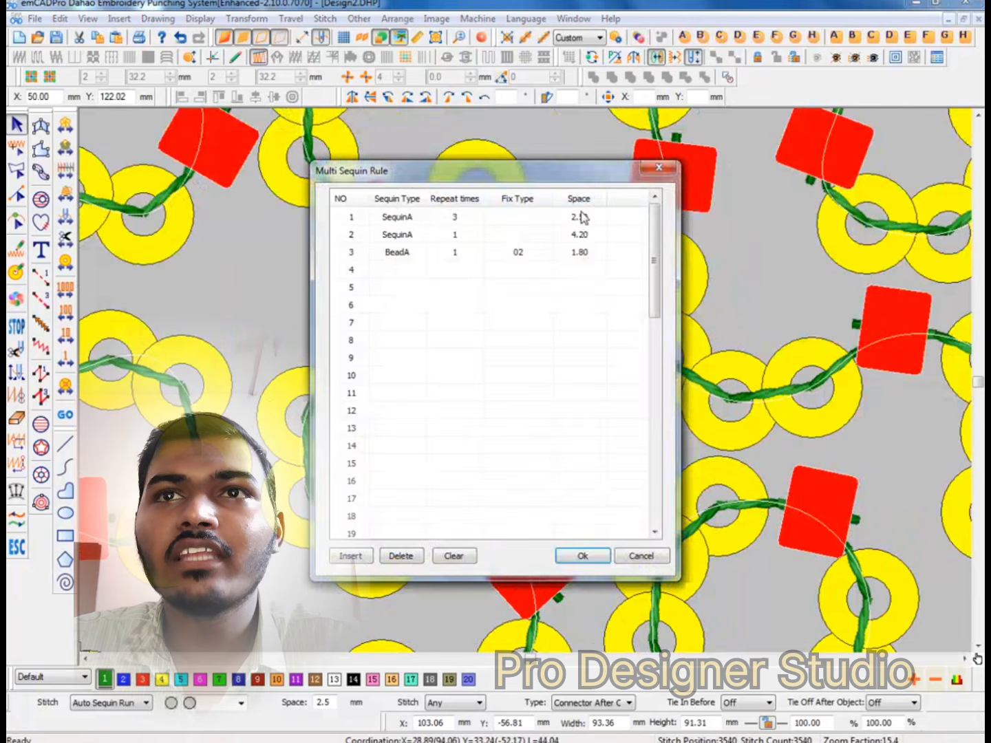
{"action": "left_click", "coordinate": [592, 216]}
{"action": "left_click", "coordinate": [454, 217]}
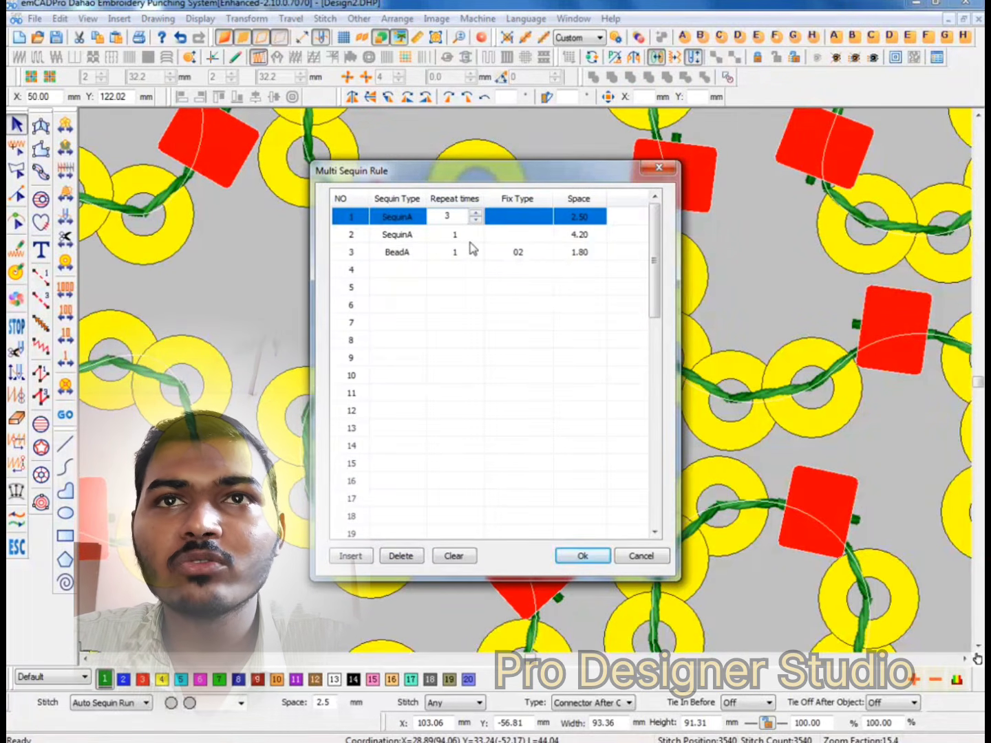
{"action": "key", "text": "Return"}
{"action": "scroll", "coordinate": [480, 195], "scroll_direction": "up", "scroll_amount": 1}
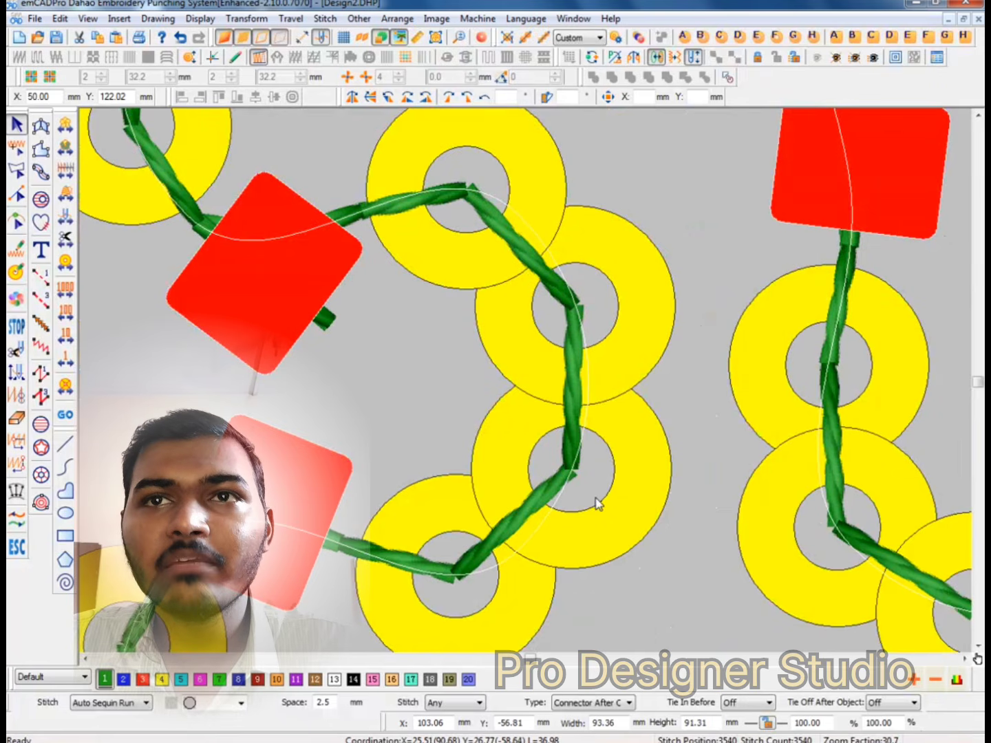
{"action": "scroll", "coordinate": [486, 325], "scroll_direction": "down", "scroll_amount": 1}
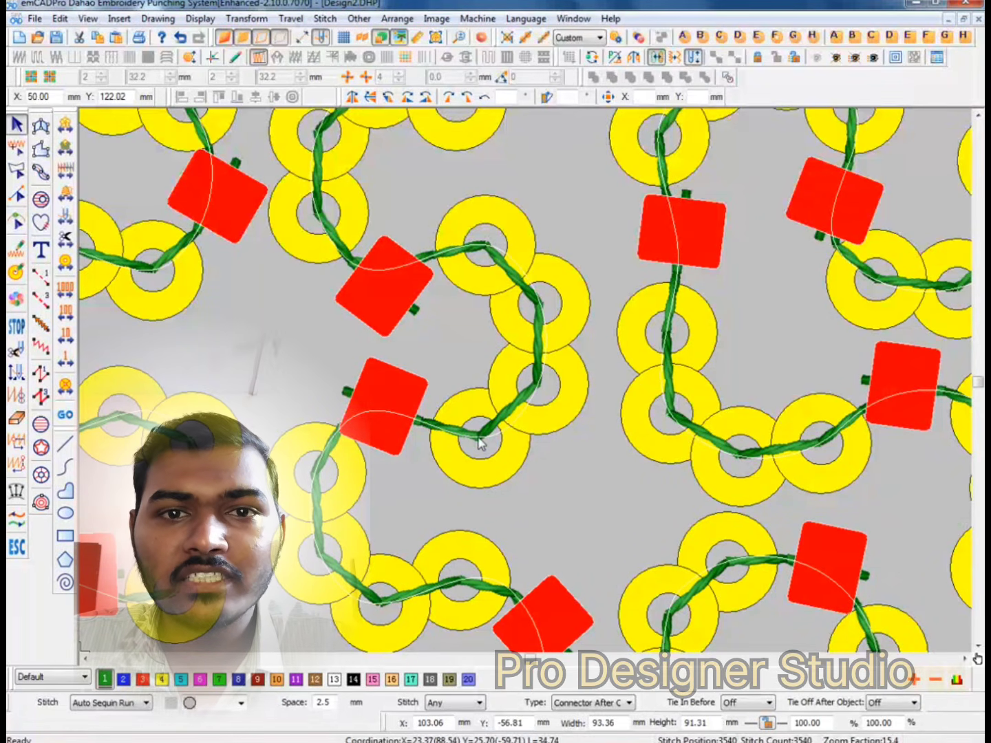
Set the BeadA row's repeat times to 2 in the Multi Sequin Rule and apply it.
{"action": "left_click", "coordinate": [639, 37]}
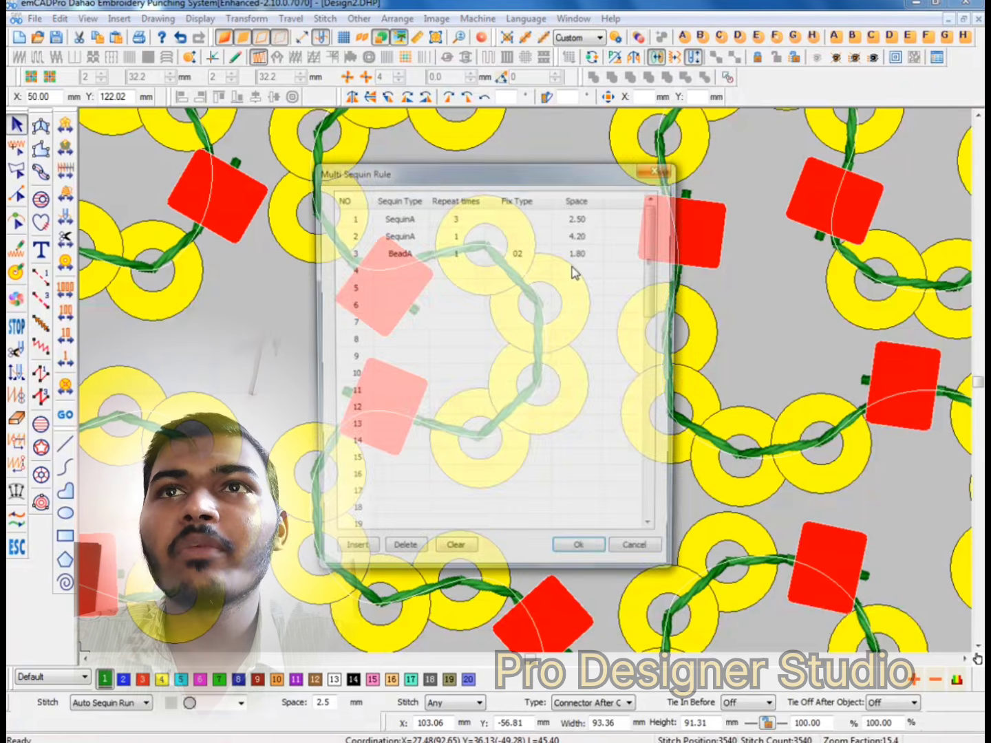
{"action": "left_click", "coordinate": [566, 234]}
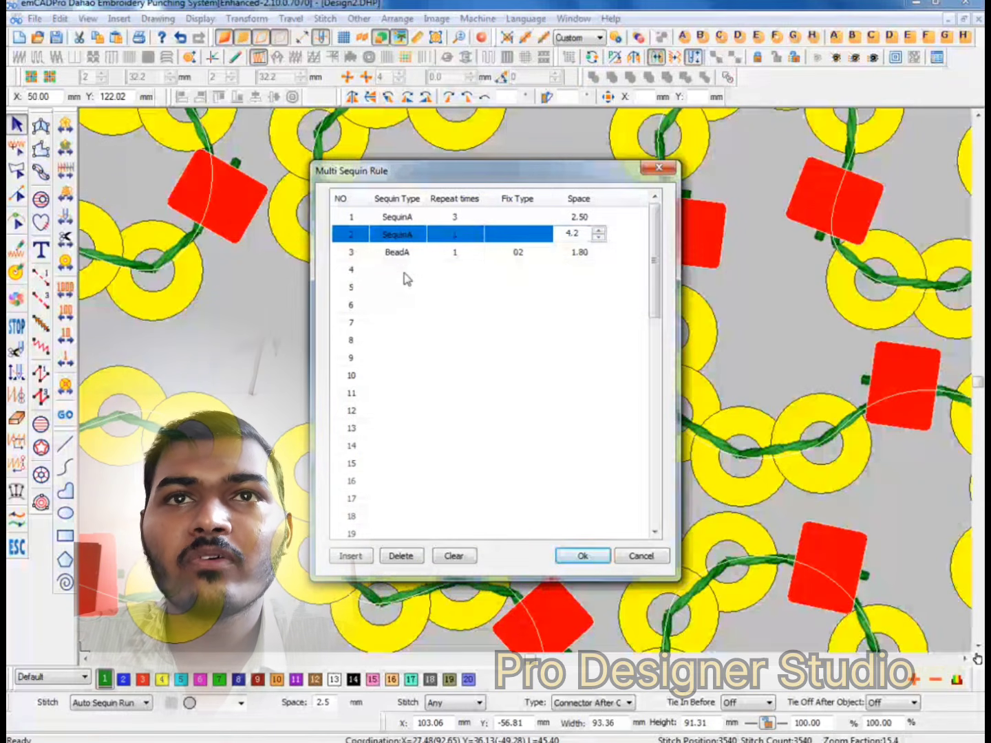
{"action": "left_click", "coordinate": [461, 252]}
{"action": "type", "text": "2"}
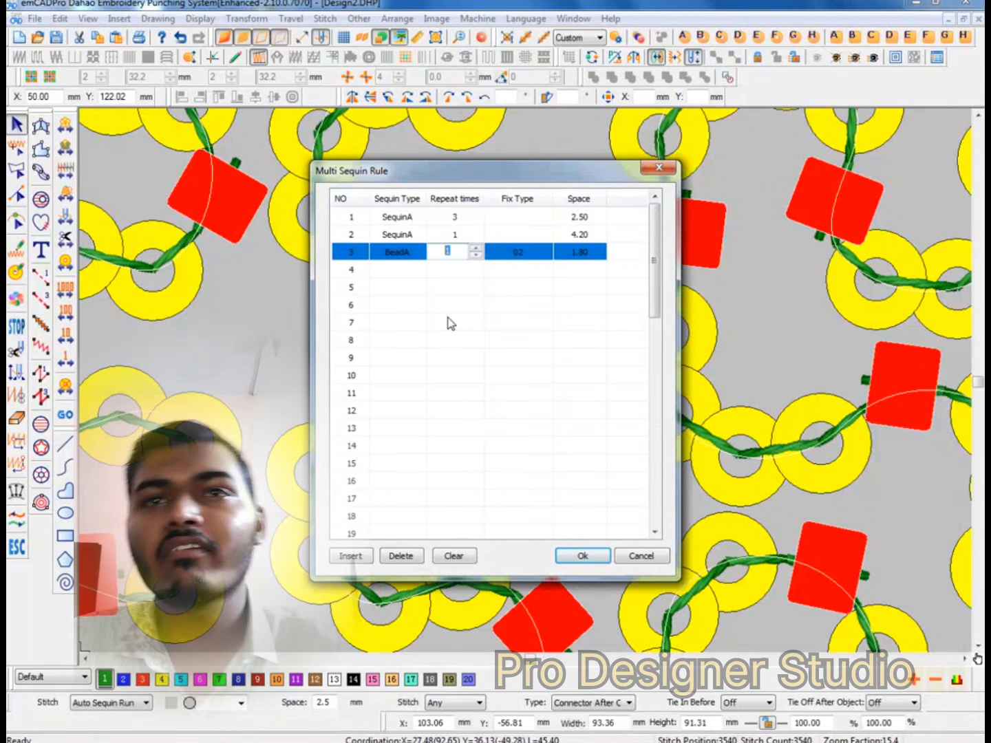
{"action": "left_click", "coordinate": [490, 294]}
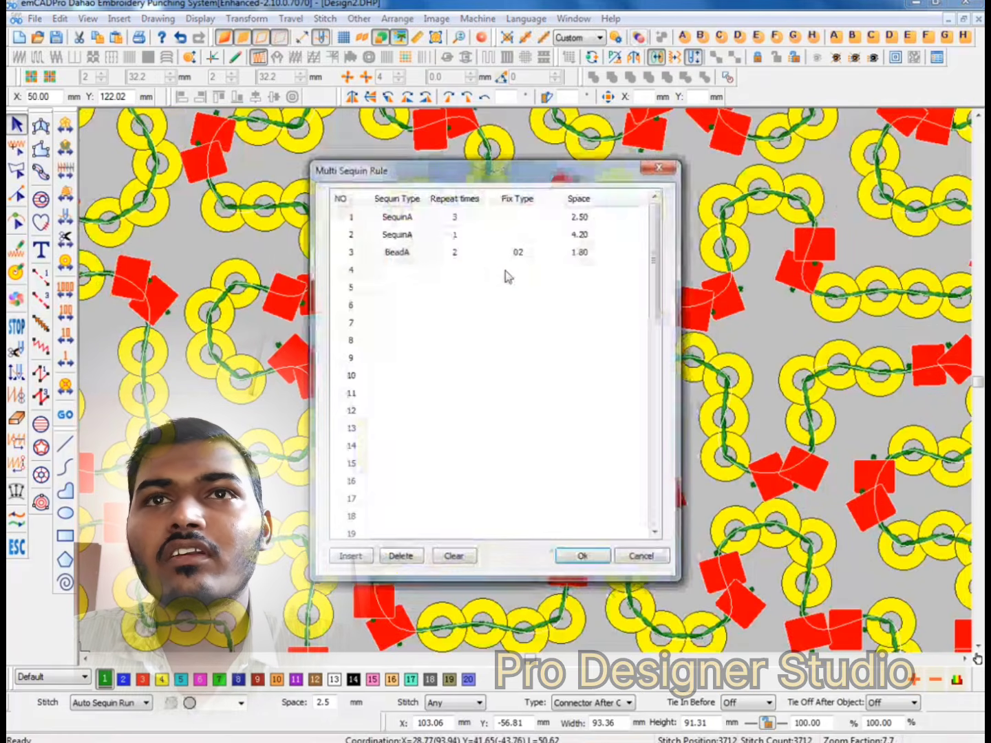
Set the BeadA row's repeat times to 3, apply the rule and check the bead groups along the curves.
{"action": "left_click", "coordinate": [455, 250]}
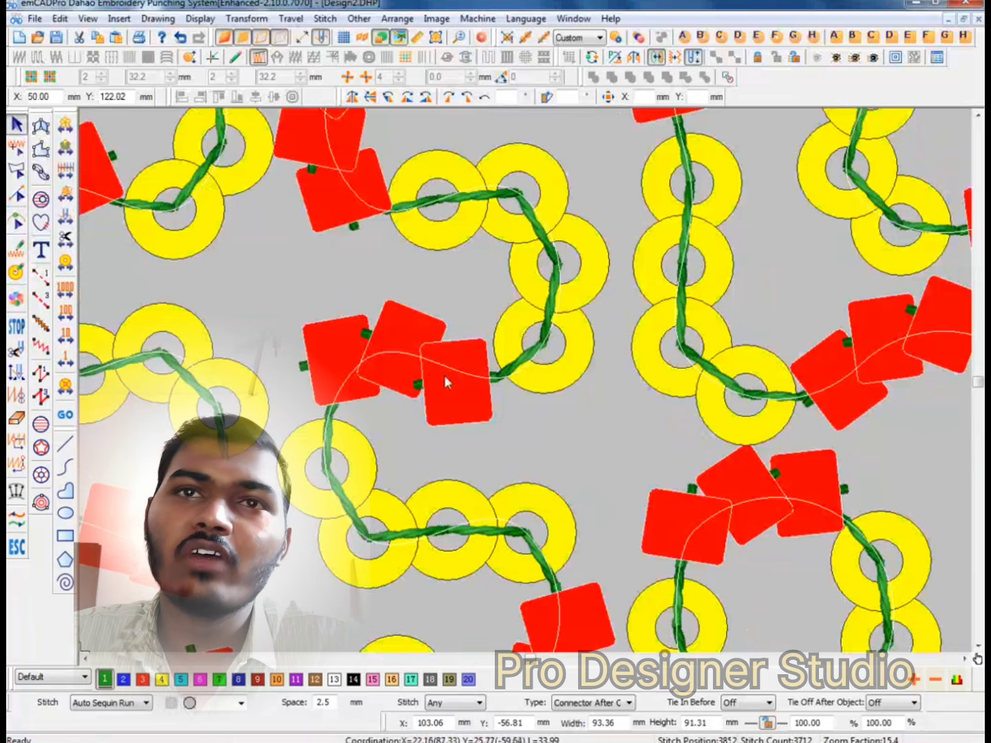
{"action": "scroll", "coordinate": [445, 376], "scroll_direction": "down", "scroll_amount": 2}
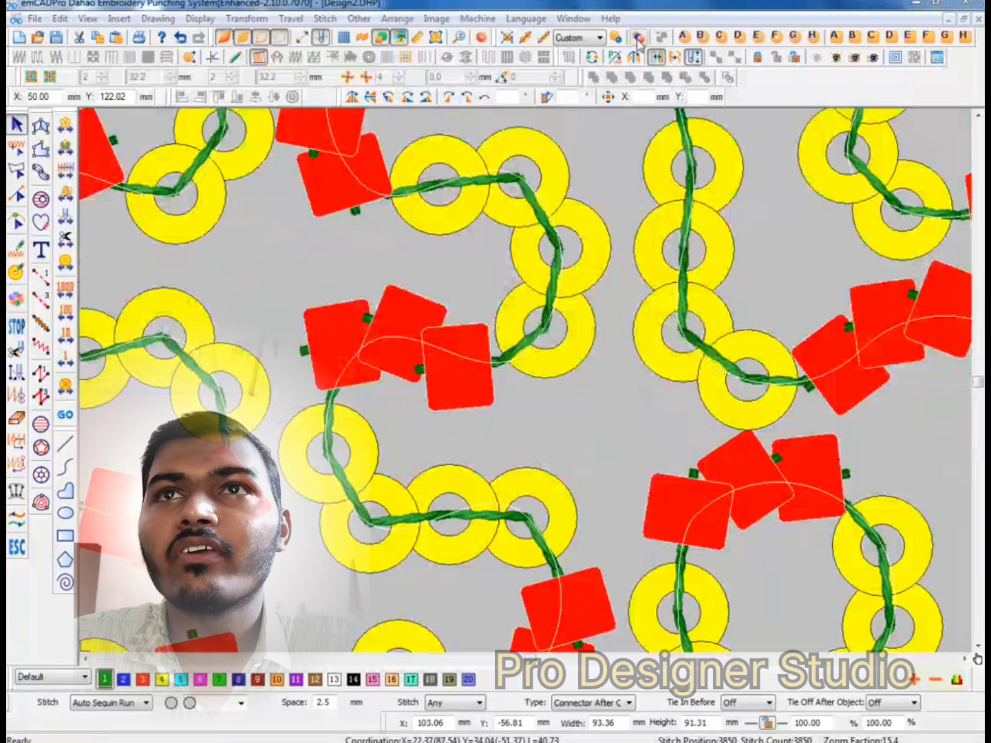
Set the BeadA row's space to 2.5 in the Multi Sequin Rule, apply it and check the bead groups.
{"action": "left_click", "coordinate": [639, 37]}
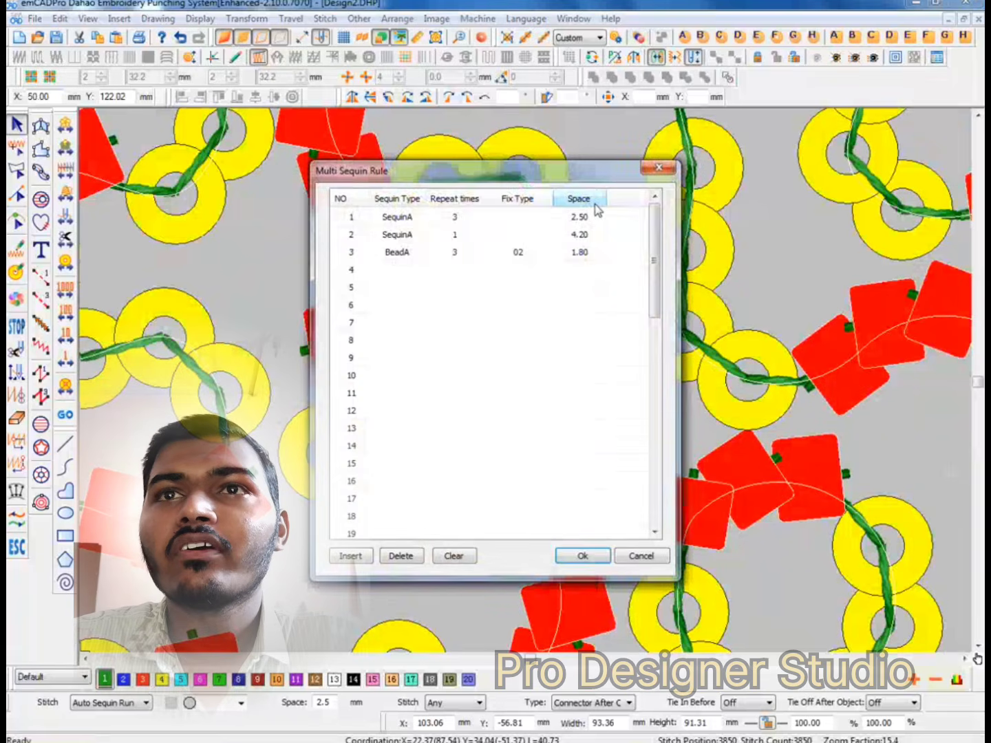
{"action": "left_click", "coordinate": [591, 253]}
{"action": "type", "text": "2.5"}
{"action": "key", "text": "Return"}
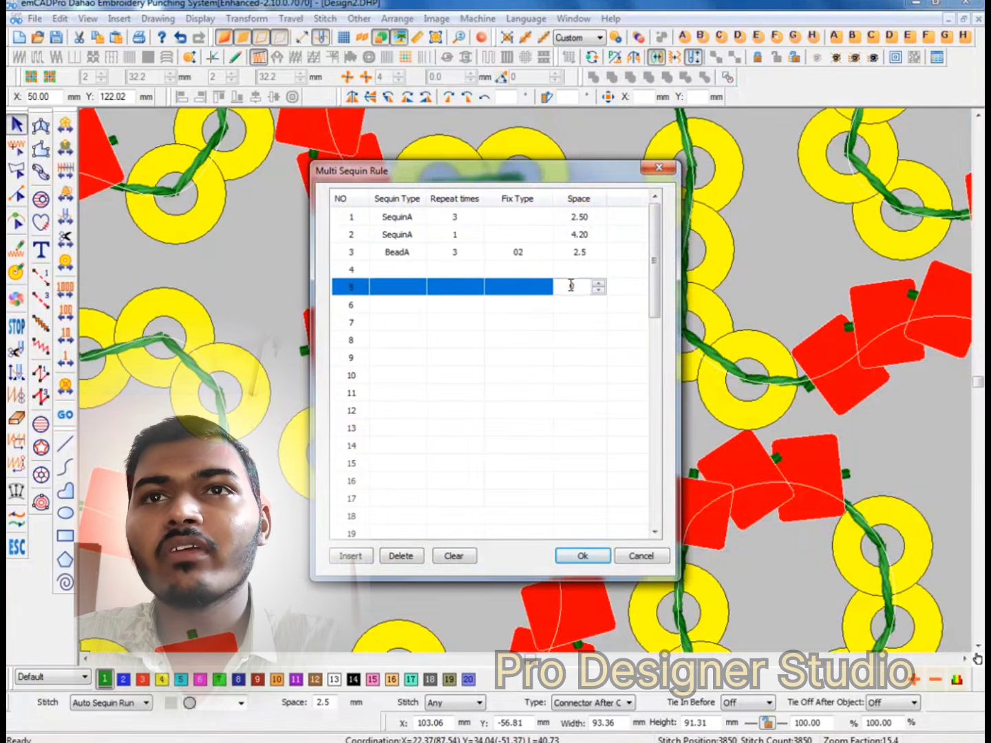
{"action": "key", "text": "Return"}
{"action": "scroll", "coordinate": [461, 406], "scroll_direction": "down", "scroll_amount": 3}
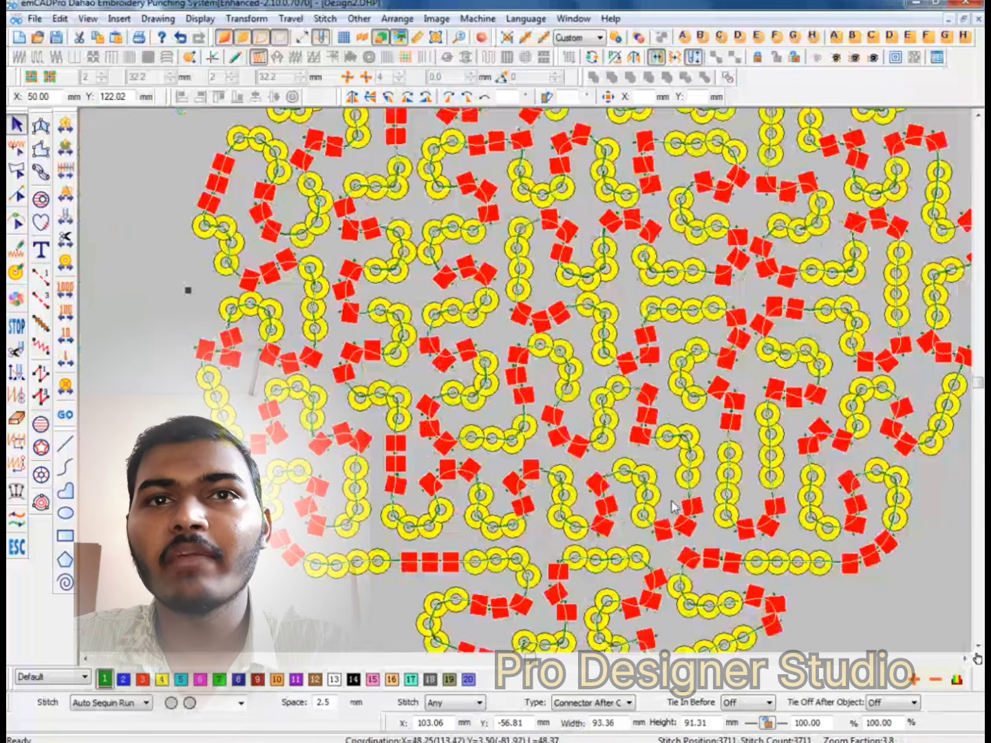
{"action": "scroll", "coordinate": [435, 407], "scroll_direction": "up", "scroll_amount": 2}
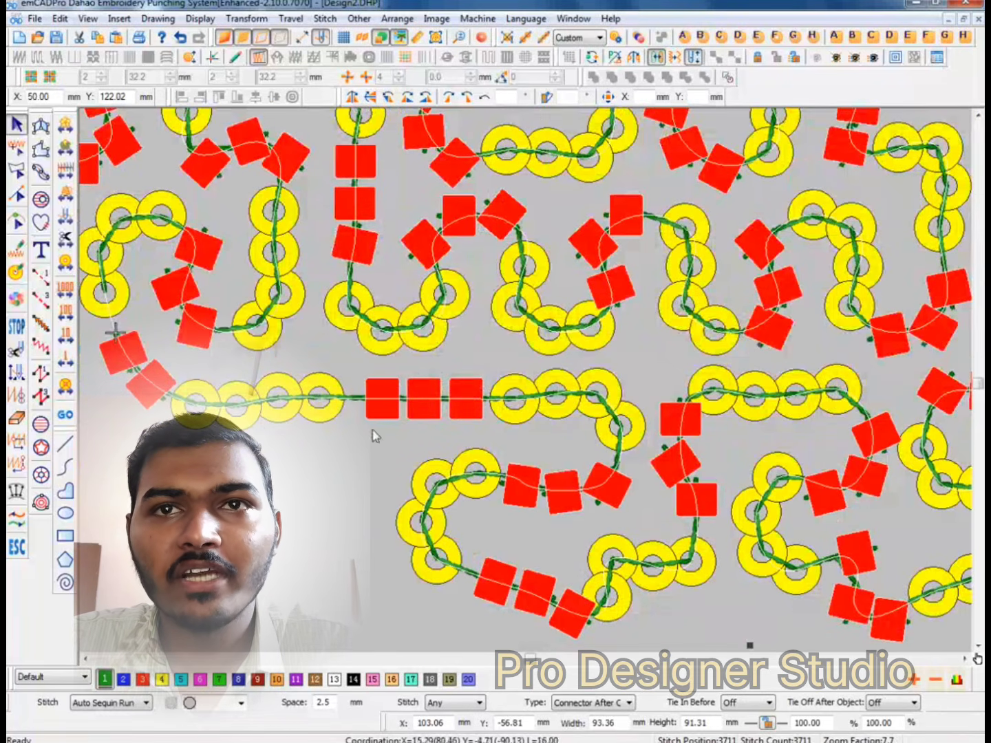
{"action": "scroll", "coordinate": [430, 437], "scroll_direction": "up", "scroll_amount": 1}
Examine stitch by stitch the spacing across the straight three-bead group near the lower edge and the gaps to its neighbouring sequins.
{"action": "key", "text": "t"}
{"action": "key", "text": "e"}
{"action": "left_click", "coordinate": [566, 379]}
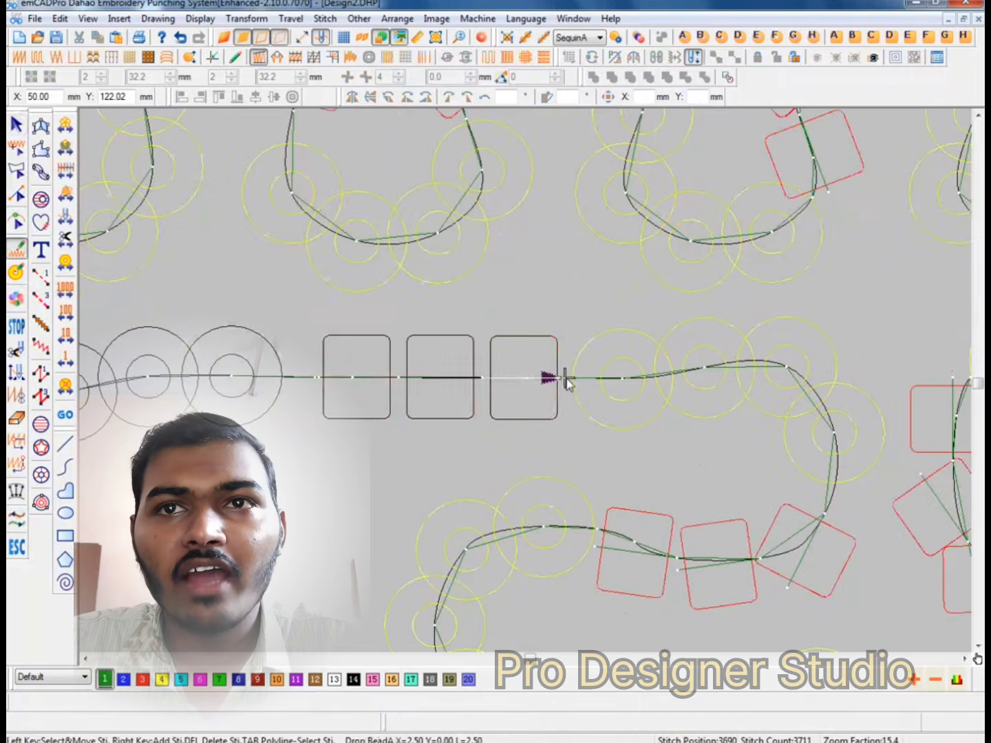
{"action": "key", "text": "Left"}
{"action": "key", "text": "Left"}
{"action": "key", "text": "Left"}
{"action": "key", "text": "Left"}
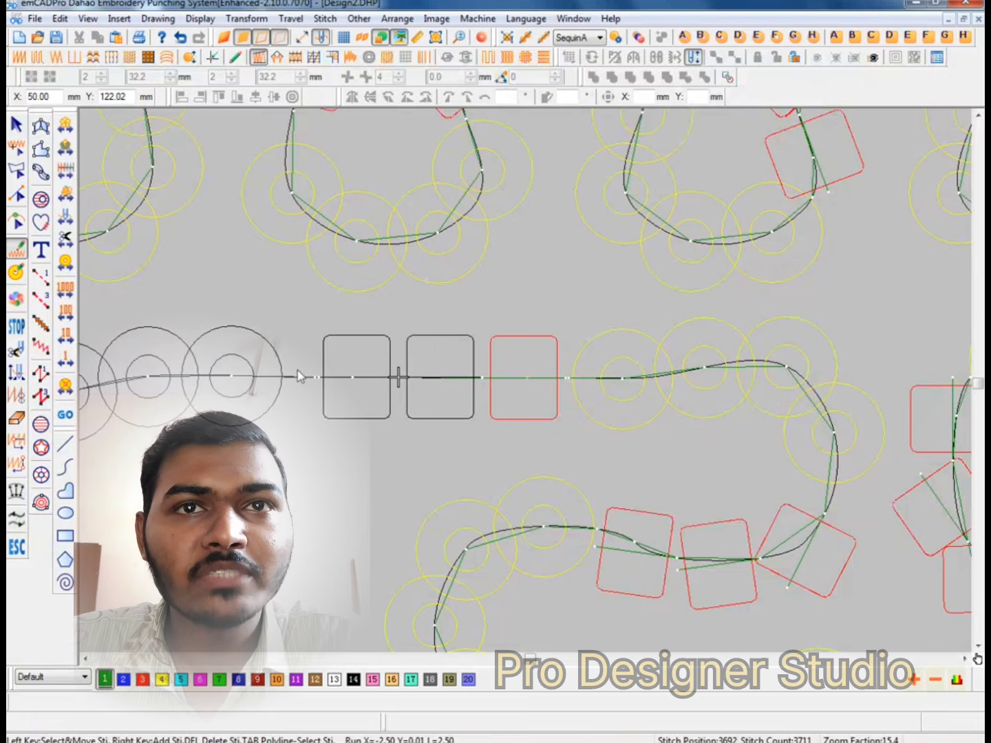
{"action": "key", "text": "t"}
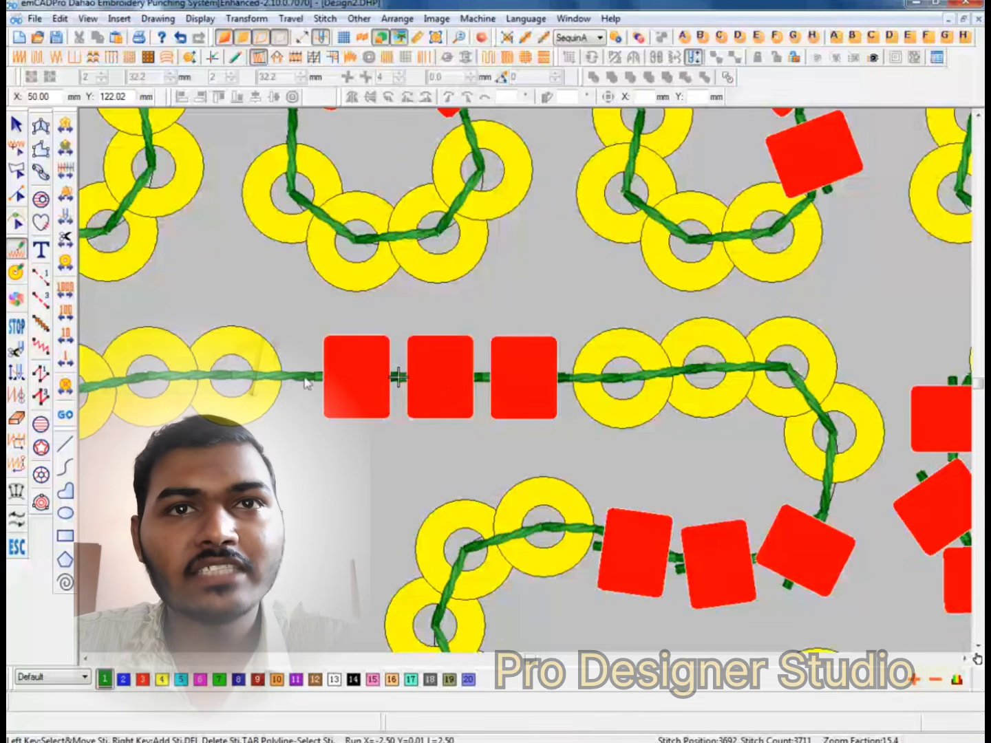
{"action": "scroll", "coordinate": [393, 384], "scroll_direction": "down", "scroll_amount": 1}
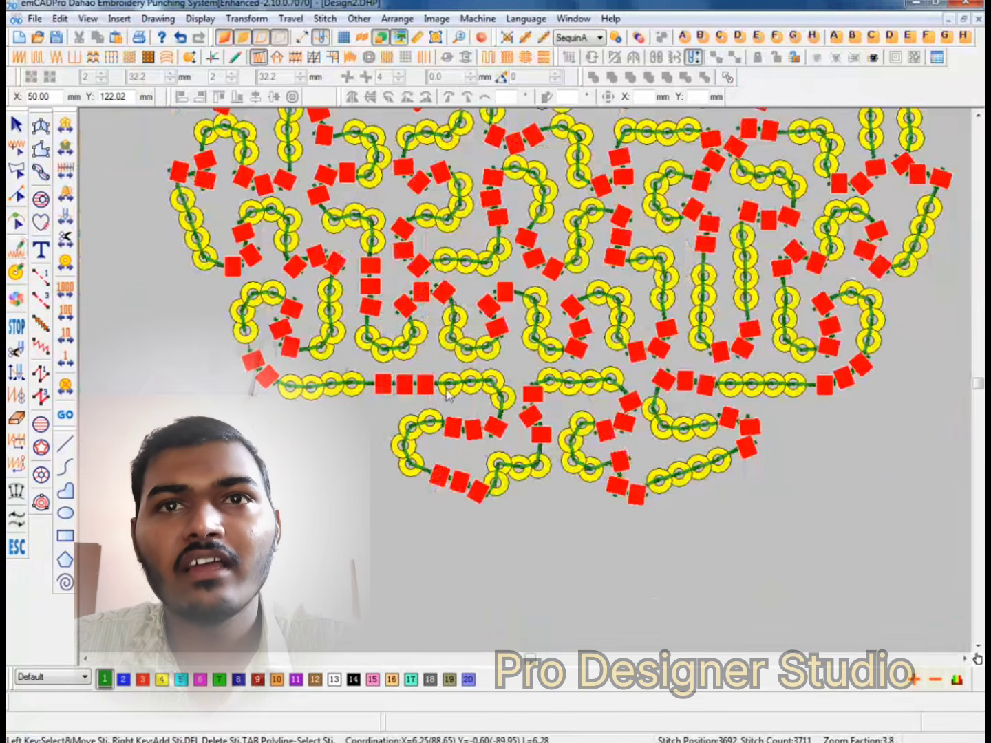
{"action": "key", "text": "Escape"}
{"action": "scroll", "coordinate": [446, 388], "scroll_direction": "up", "scroll_amount": 1}
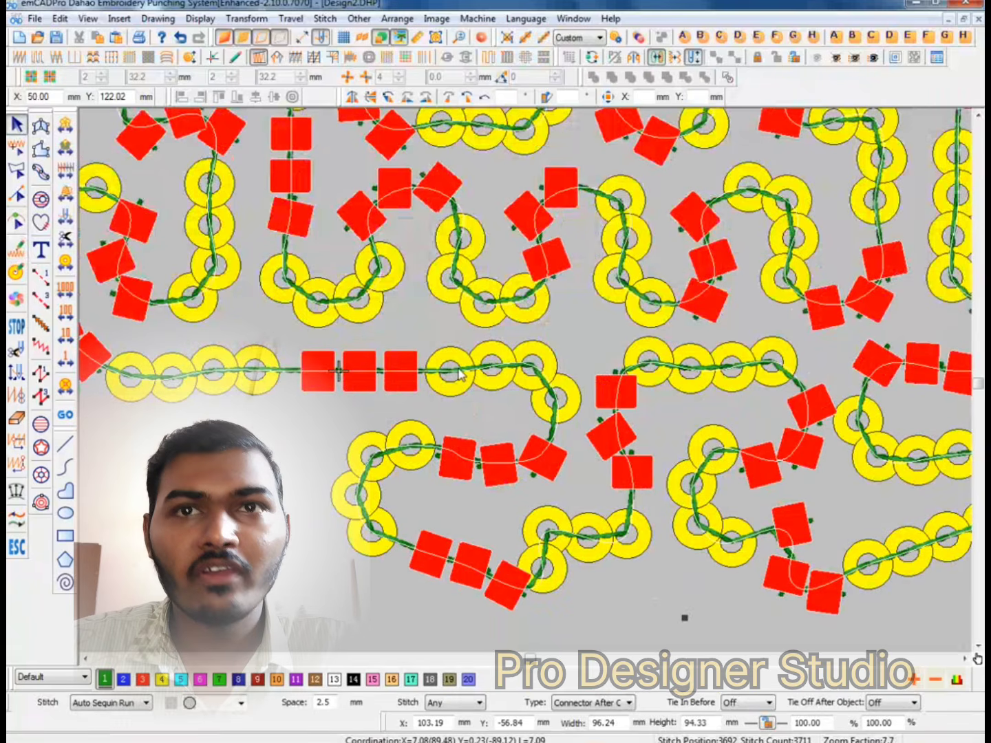
{"action": "scroll", "coordinate": [447, 372], "scroll_direction": "up", "scroll_amount": 1}
{"action": "scroll", "coordinate": [446, 379], "scroll_direction": "down", "scroll_amount": 1}
{"action": "scroll", "coordinate": [285, 376], "scroll_direction": "up", "scroll_amount": 1}
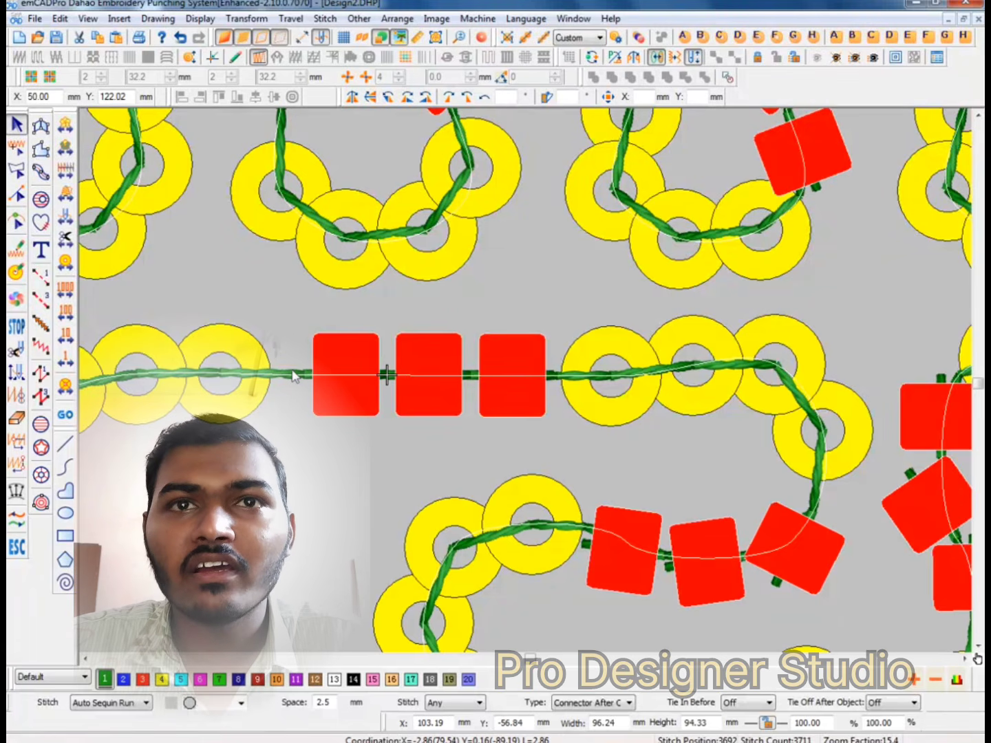
Add a fourth rule row of BeadA with repeat times 1 and set the existing BeadA row's repeat times to 2.
{"action": "left_click", "coordinate": [640, 39]}
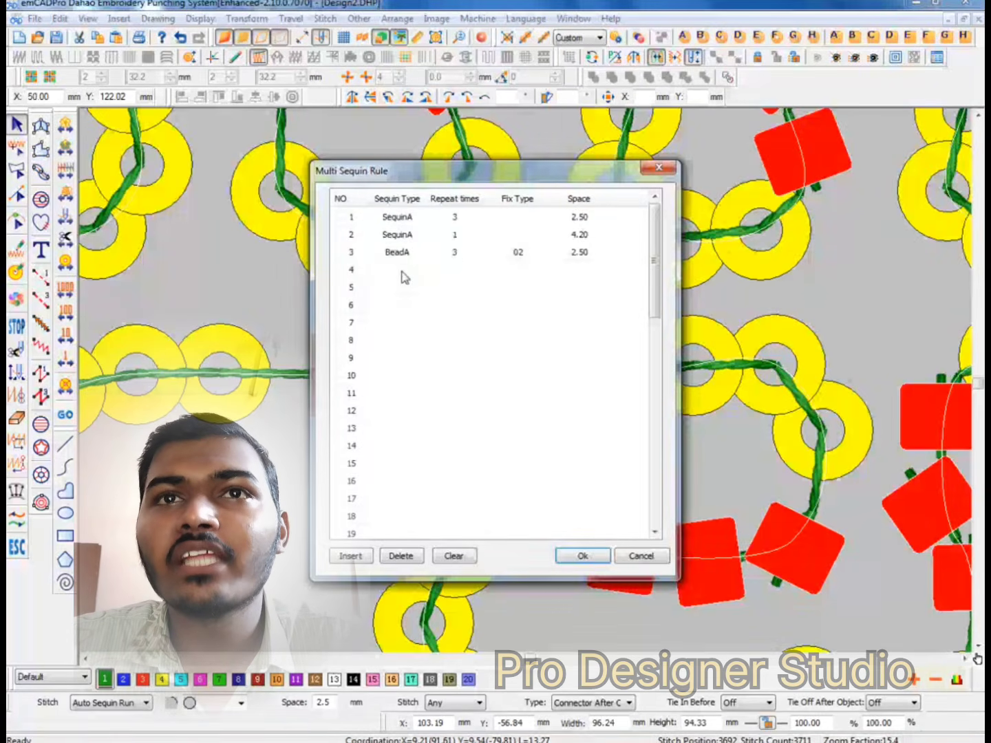
{"action": "left_click", "coordinate": [404, 272]}
{"action": "left_click", "coordinate": [387, 562]}
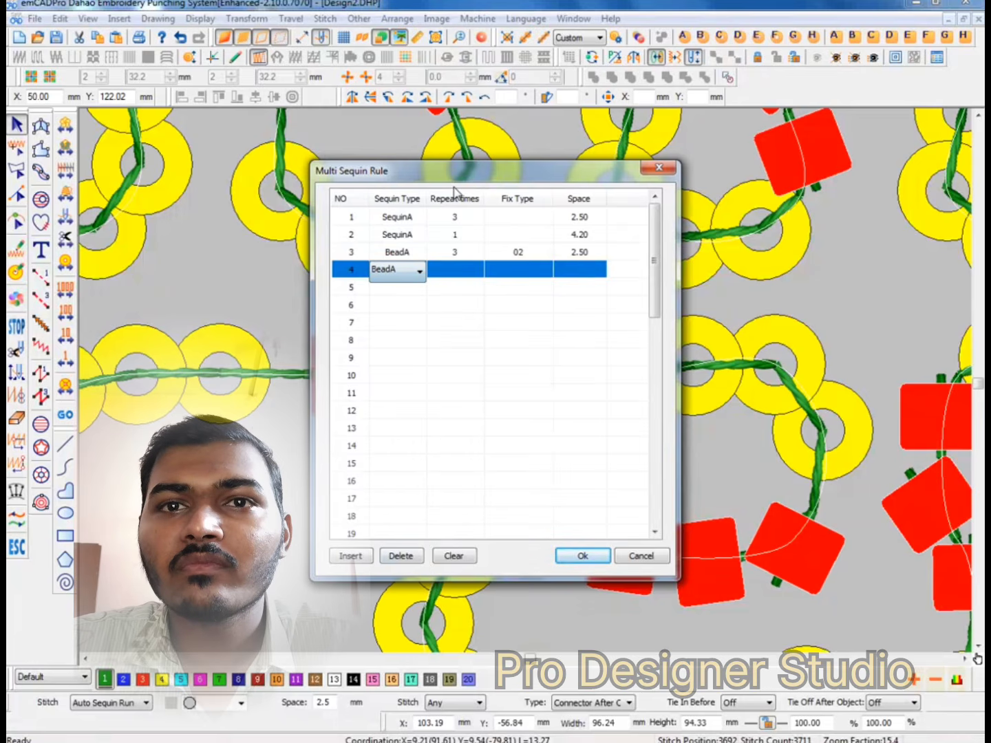
{"action": "left_click", "coordinate": [461, 270]}
{"action": "left_click", "coordinate": [455, 252]}
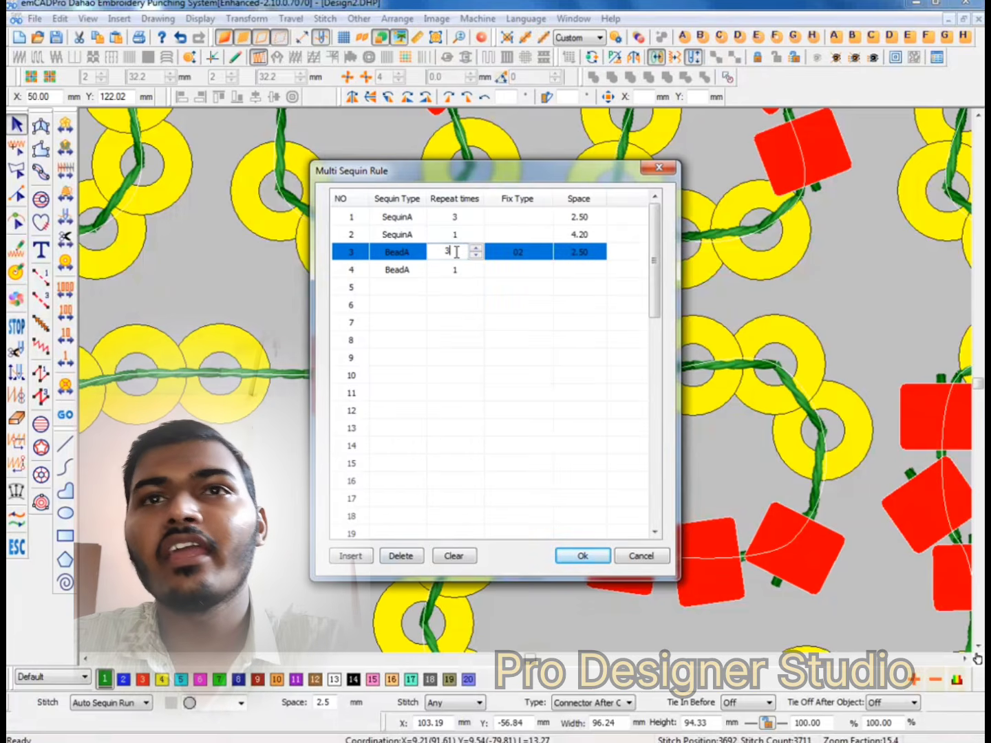
{"action": "type", "text": "2"}
Give the fourth BeadA row fix type 02 and a space of 1.8, and apply the rule.
{"action": "left_click", "coordinate": [524, 269]}
{"action": "left_click", "coordinate": [527, 271]}
{"action": "left_click", "coordinate": [510, 338]}
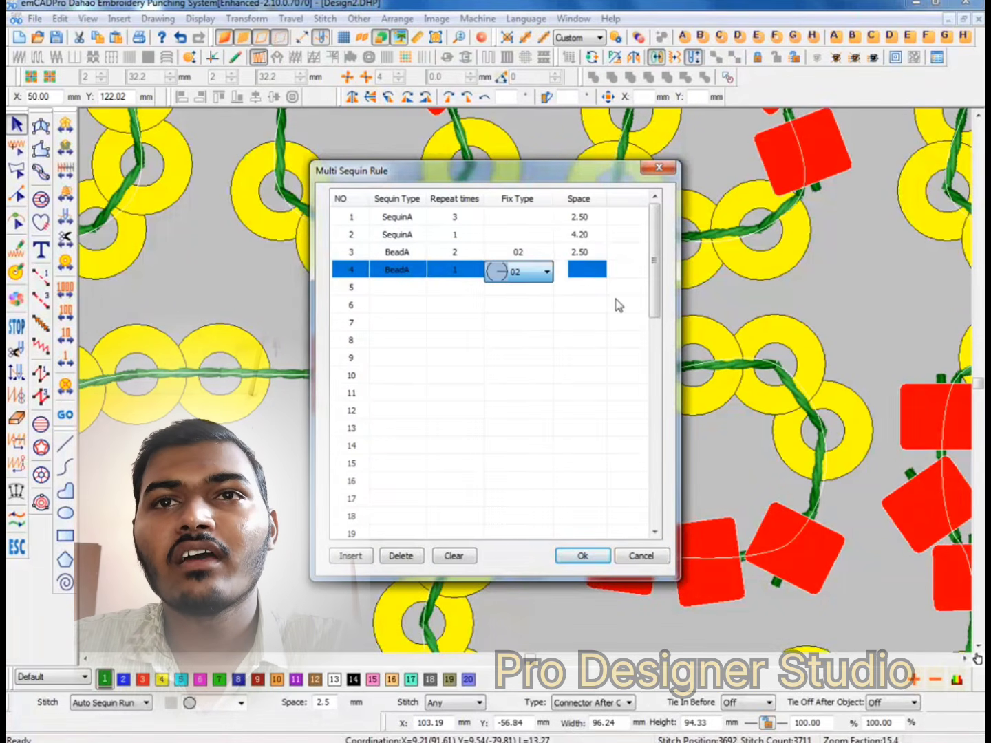
{"action": "left_click", "coordinate": [583, 270]}
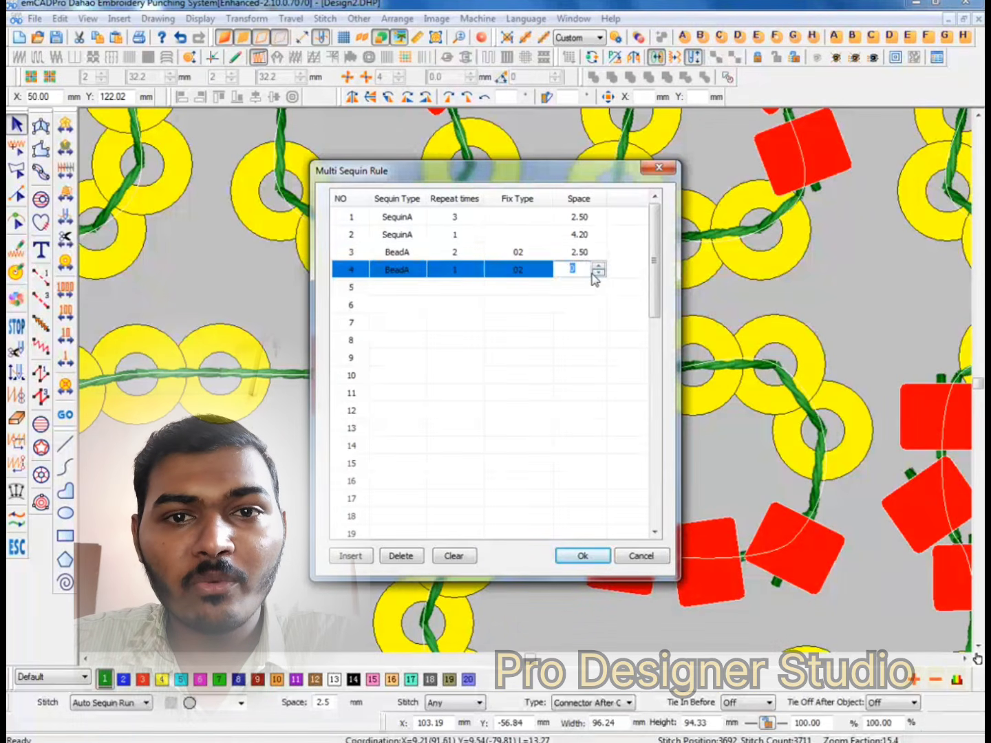
{"action": "key", "text": "Return"}
{"action": "key", "text": "Return"}
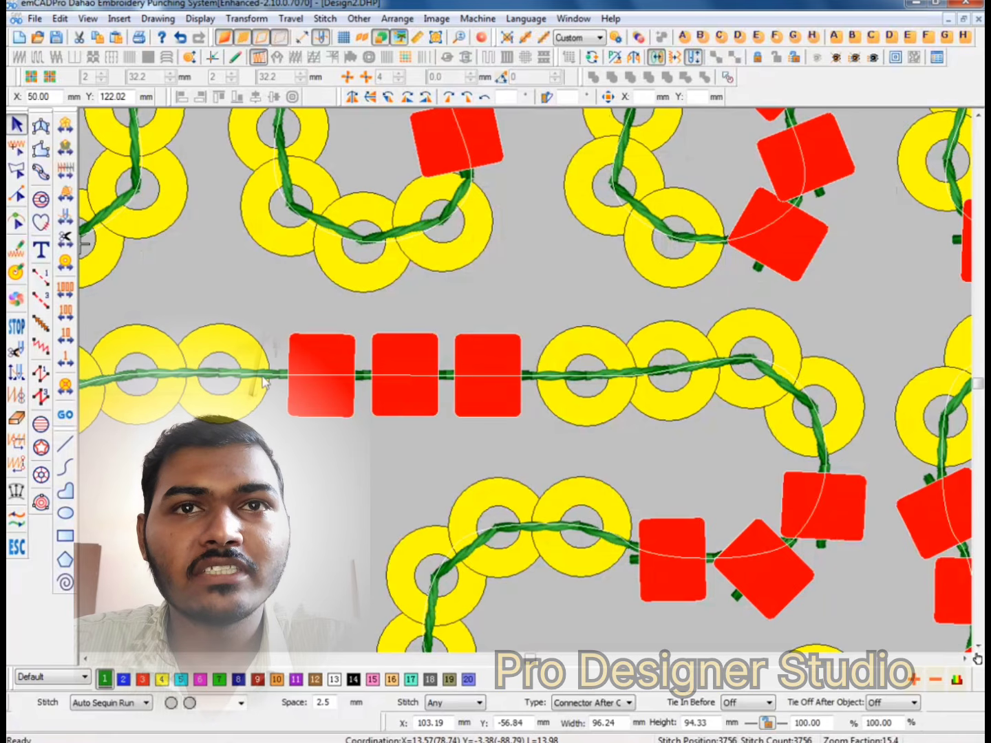
Re-enter 2.5 as the space of the third row's BeadA in the Multi Sequin Rule and apply it again.
{"action": "left_click", "coordinate": [641, 59]}
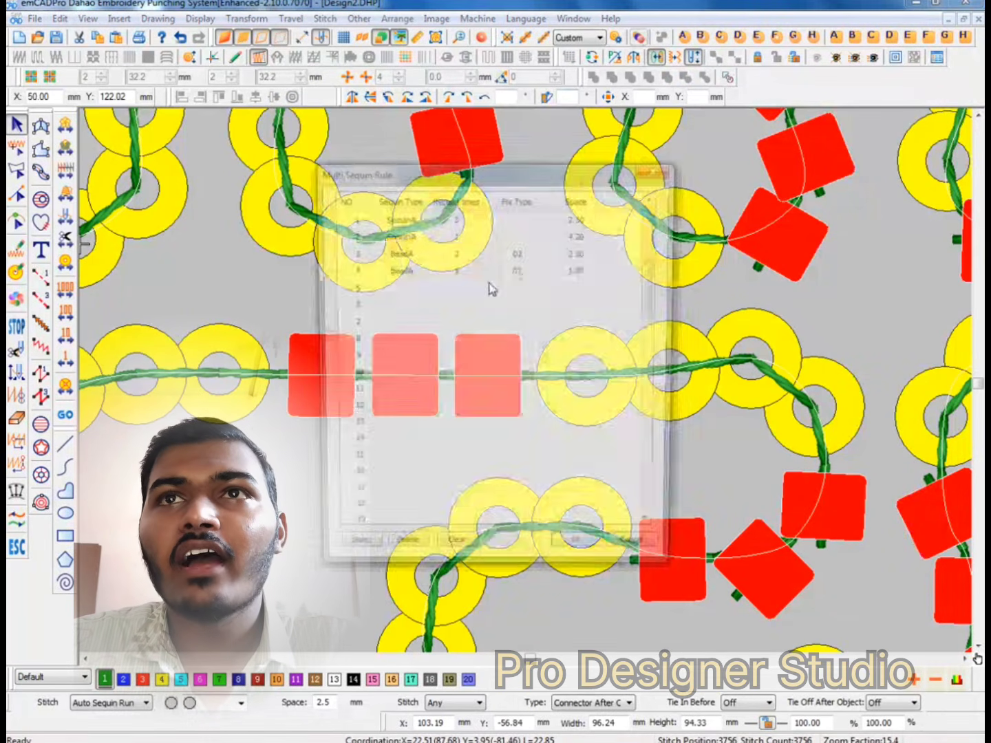
{"action": "left_click", "coordinate": [581, 251]}
{"action": "left_click", "coordinate": [584, 252]}
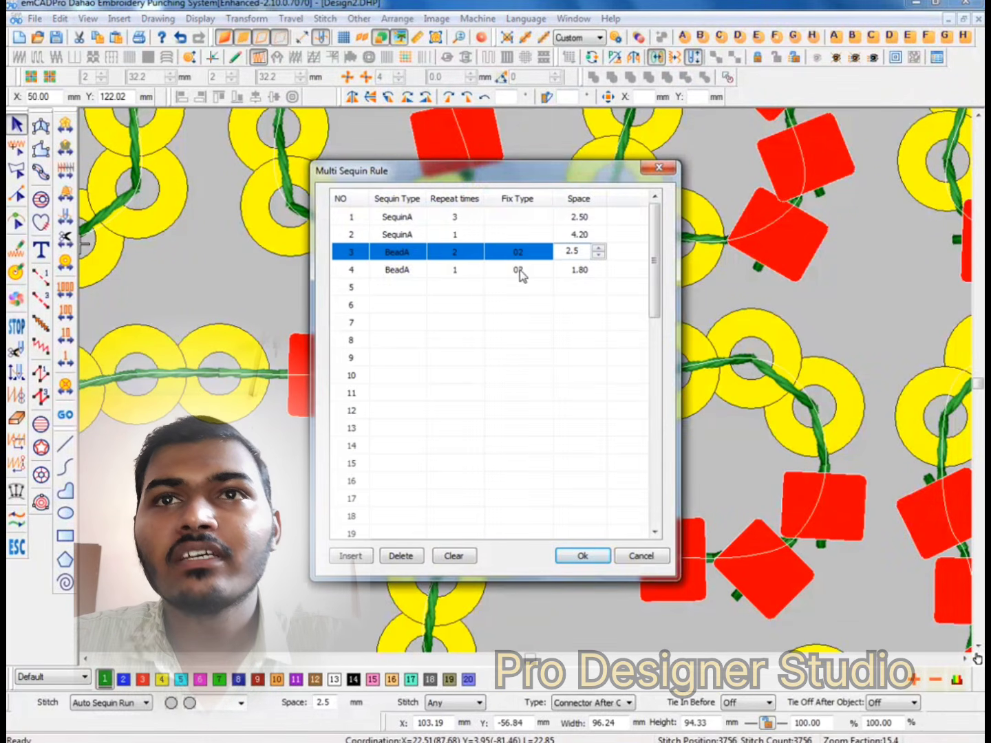
{"action": "type", "text": "2.5"}
{"action": "key", "text": "Return"}
{"action": "key", "text": "Return"}
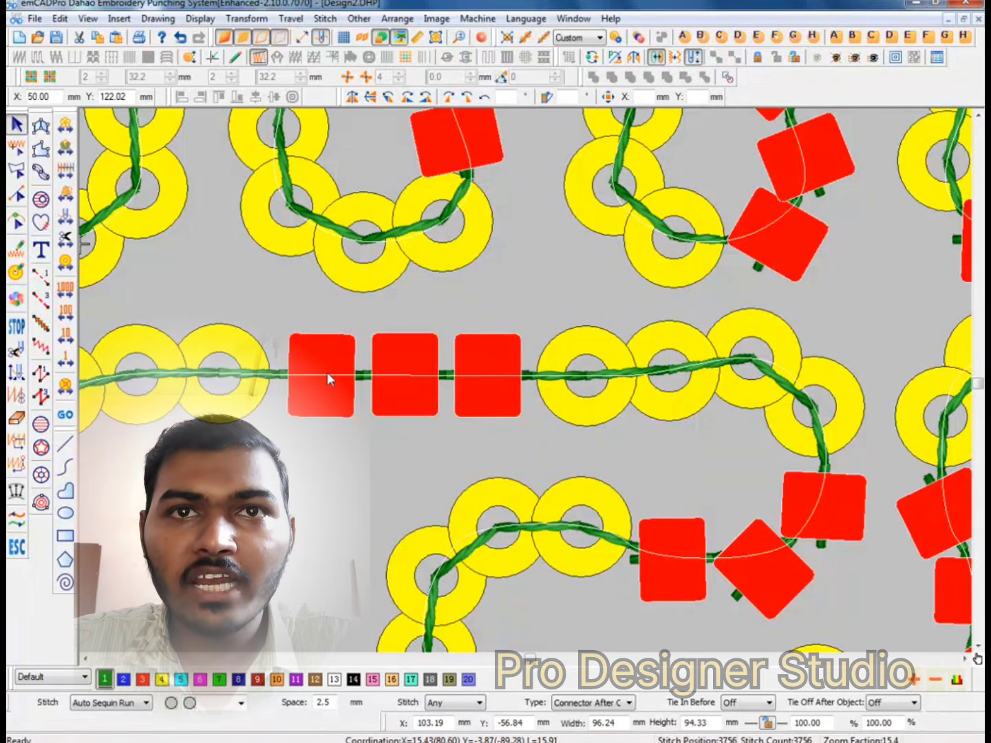
Undo the rule change that added the second BeadA row.
{"action": "scroll", "coordinate": [329, 372], "scroll_direction": "down", "scroll_amount": 2}
{"action": "scroll", "coordinate": [353, 366], "scroll_direction": "up", "scroll_amount": 1}
{"action": "key", "text": "ctrl+z"}
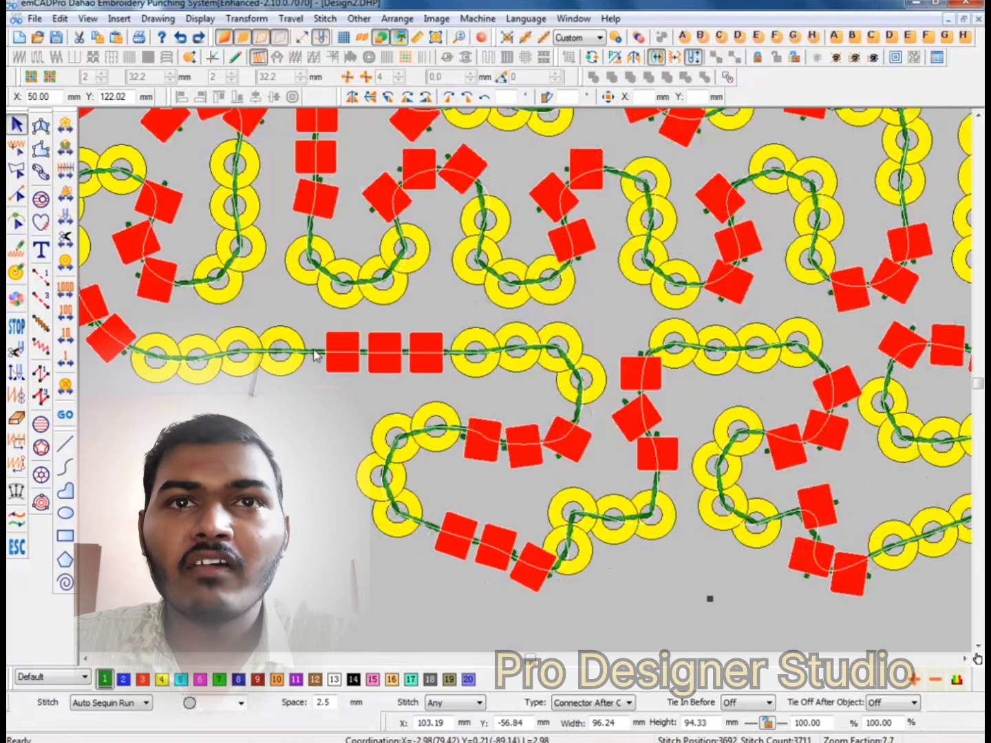
{"action": "scroll", "coordinate": [319, 351], "scroll_direction": "up", "scroll_amount": 1}
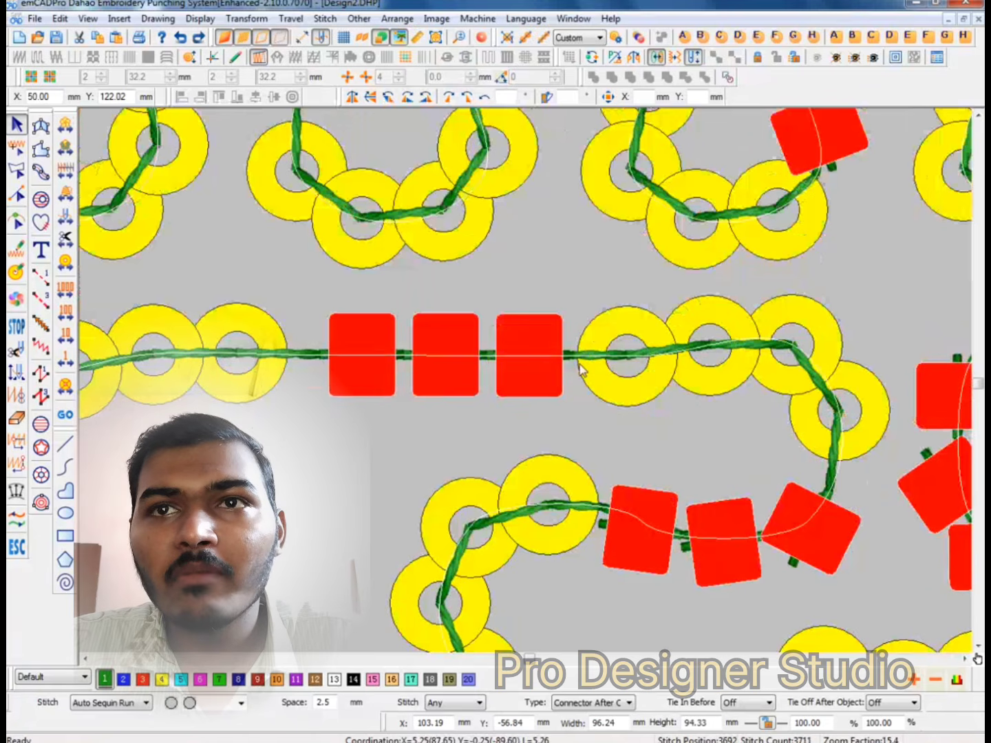
Set the second SequinA row's space to 4.8 in the Multi Sequin Rule, apply it and inspect the sequin-to-bead transitions.
{"action": "left_click", "coordinate": [640, 39]}
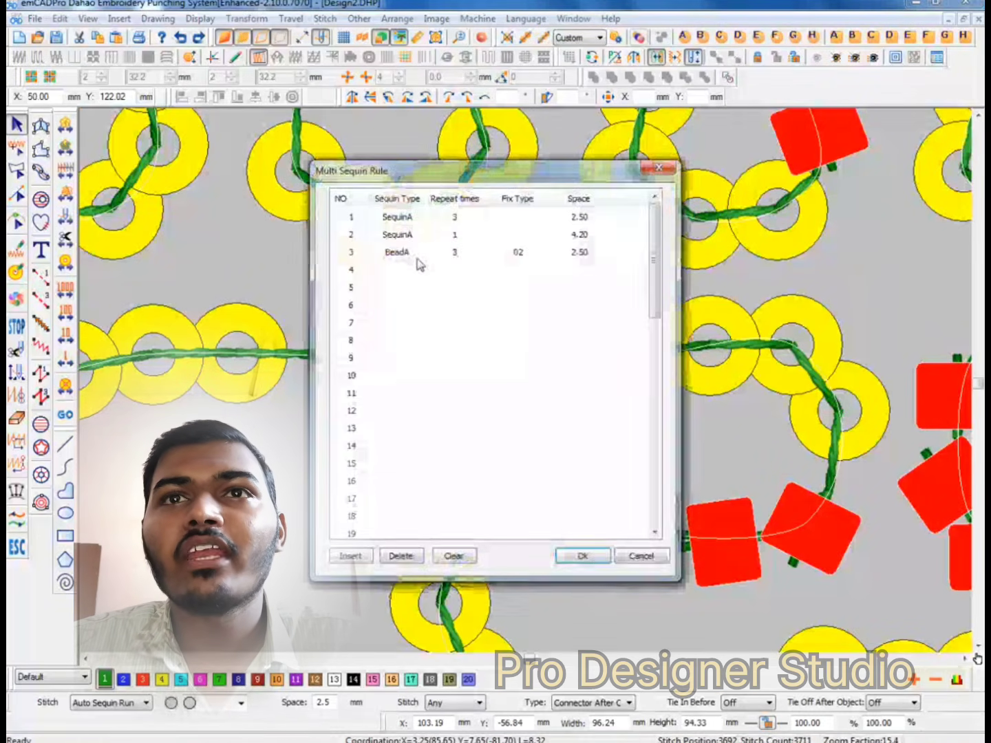
{"action": "left_click", "coordinate": [419, 235]}
{"action": "left_click", "coordinate": [577, 235]}
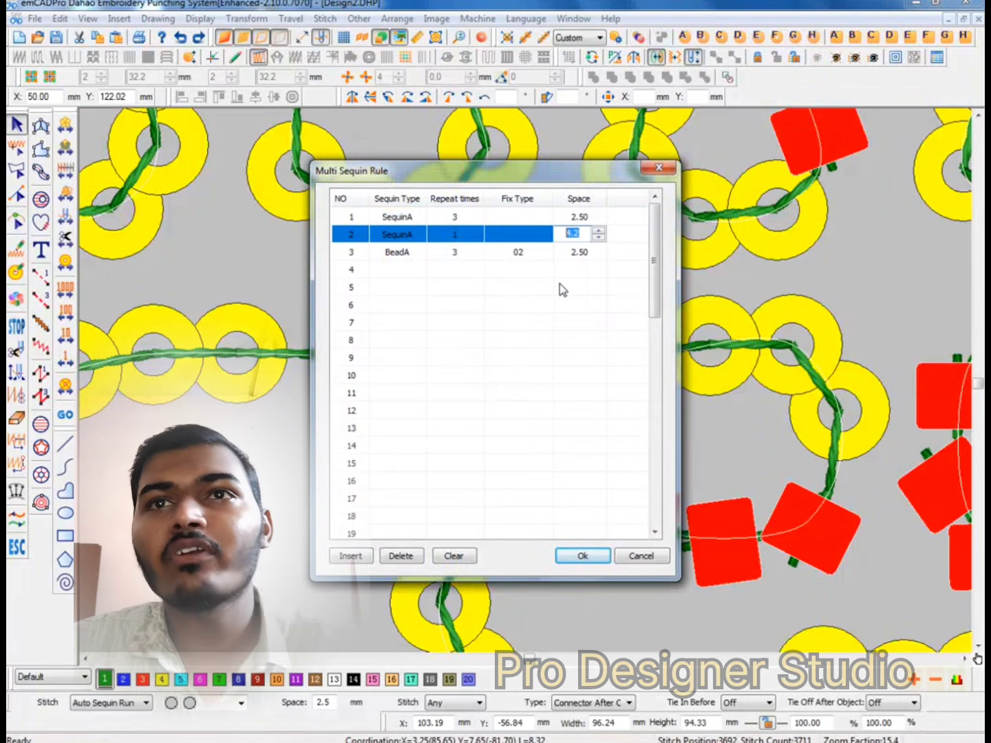
{"action": "type", "text": "4.8"}
{"action": "left_click", "coordinate": [549, 317]}
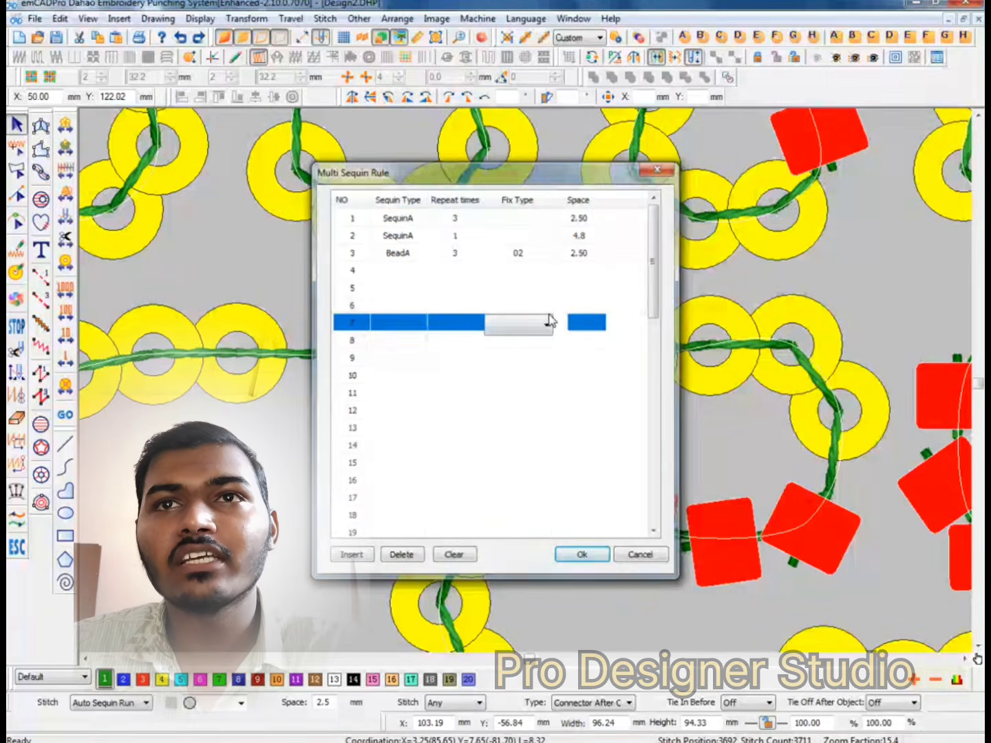
{"action": "key", "text": "Return"}
{"action": "scroll", "coordinate": [474, 331], "scroll_direction": "down", "scroll_amount": 2}
{"action": "scroll", "coordinate": [480, 335], "scroll_direction": "up", "scroll_amount": 2}
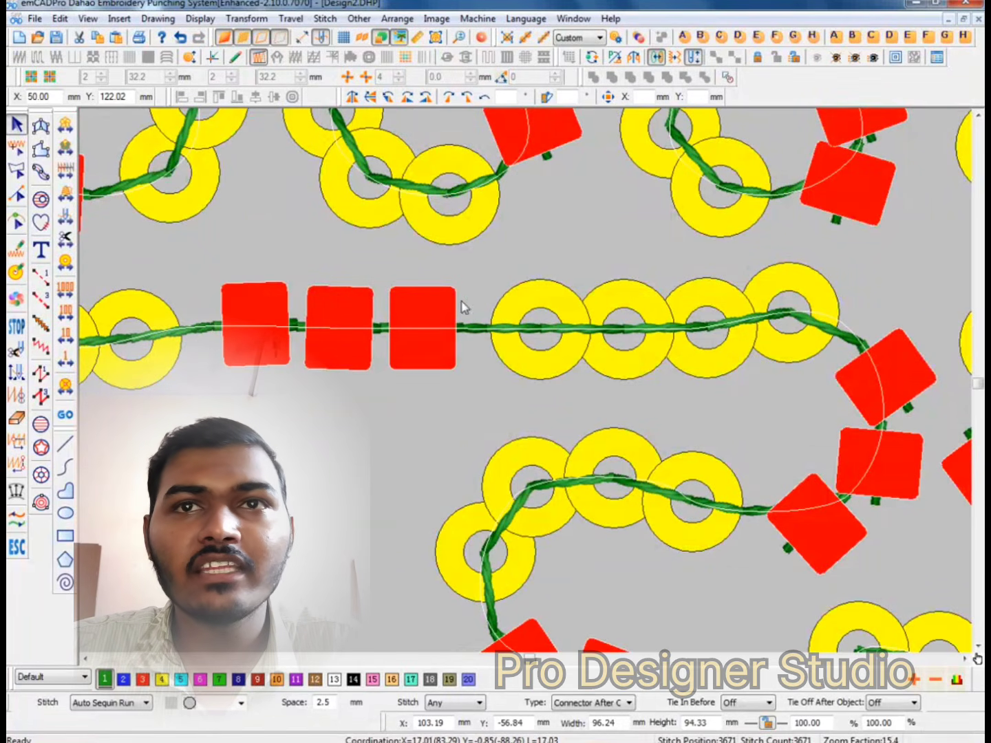
{"action": "scroll", "coordinate": [460, 344], "scroll_direction": "up", "scroll_amount": 1}
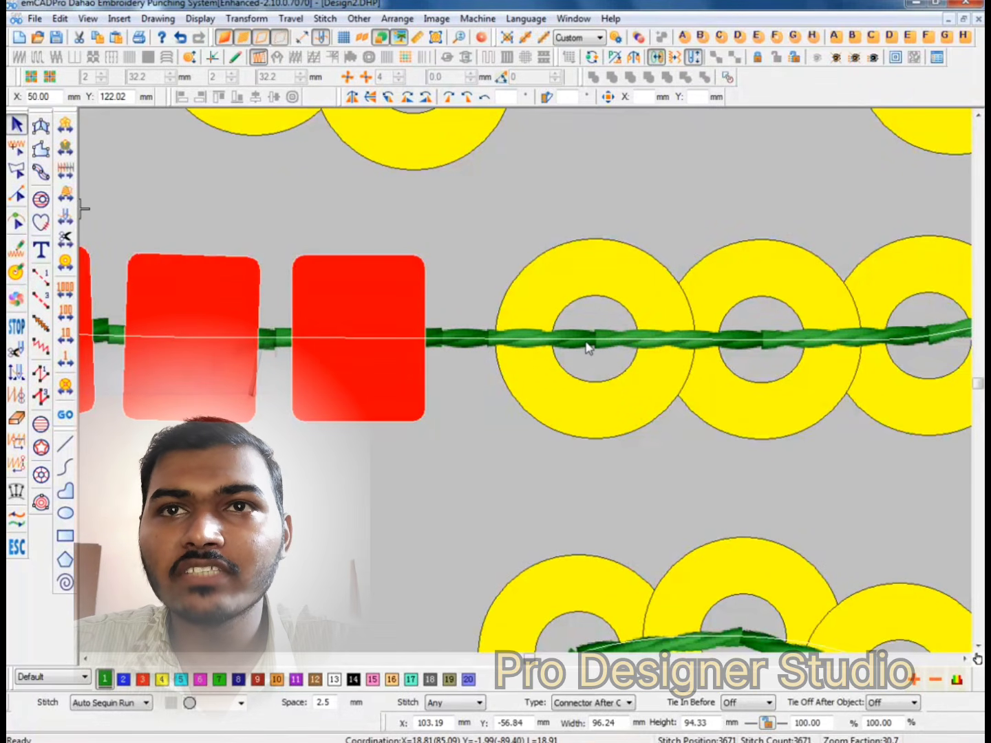
{"action": "scroll", "coordinate": [434, 358], "scroll_direction": "down", "scroll_amount": 2}
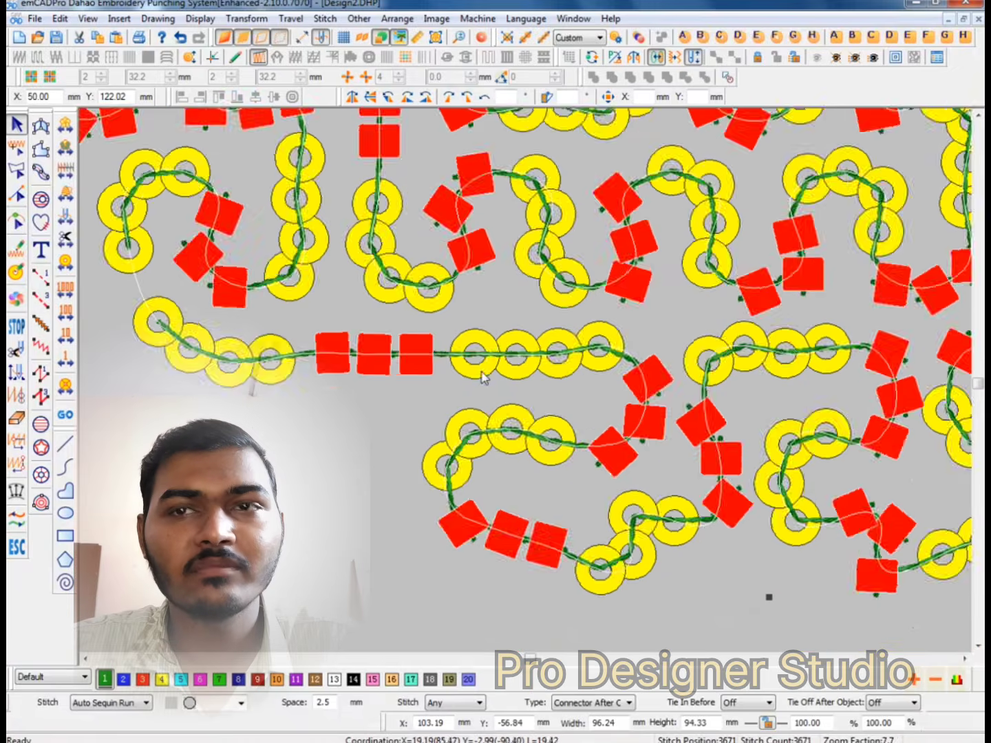
Step through the stitches from the straight sequin row across the three beads to the preceding sequin group, checking each distance.
{"action": "key", "text": "t"}
{"action": "key", "text": "e"}
{"action": "left_click", "coordinate": [597, 356]}
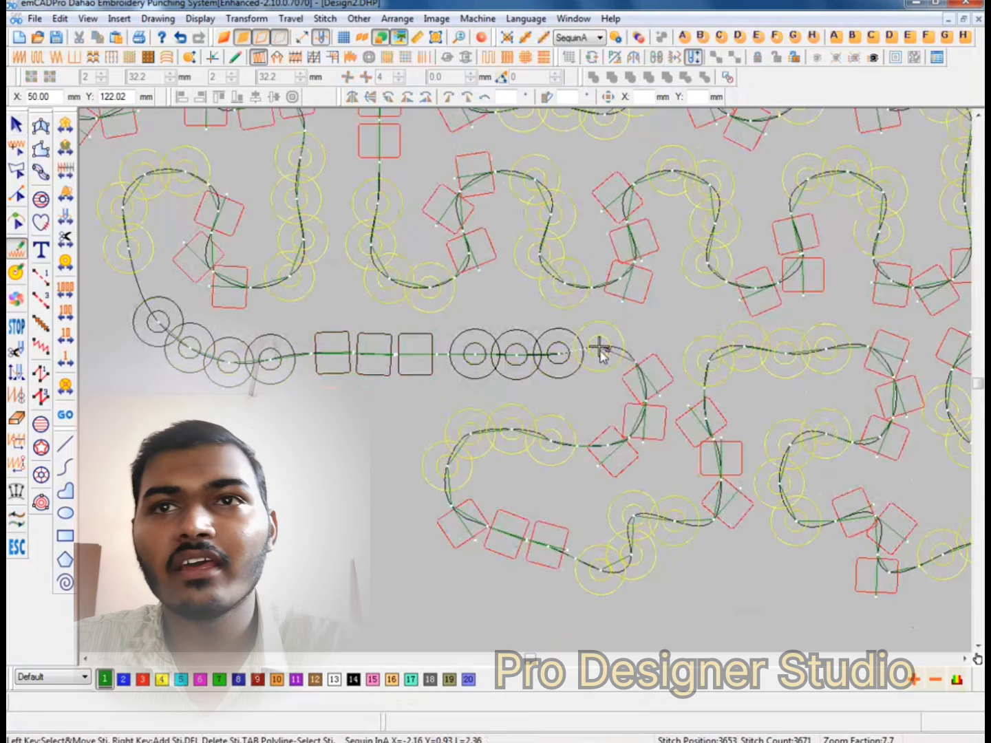
{"action": "key", "text": "Right"}
{"action": "key", "text": "Right"}
{"action": "key", "text": "Right"}
{"action": "key", "text": "Right"}
{"action": "key", "text": "Right"}
{"action": "key", "text": "Right"}
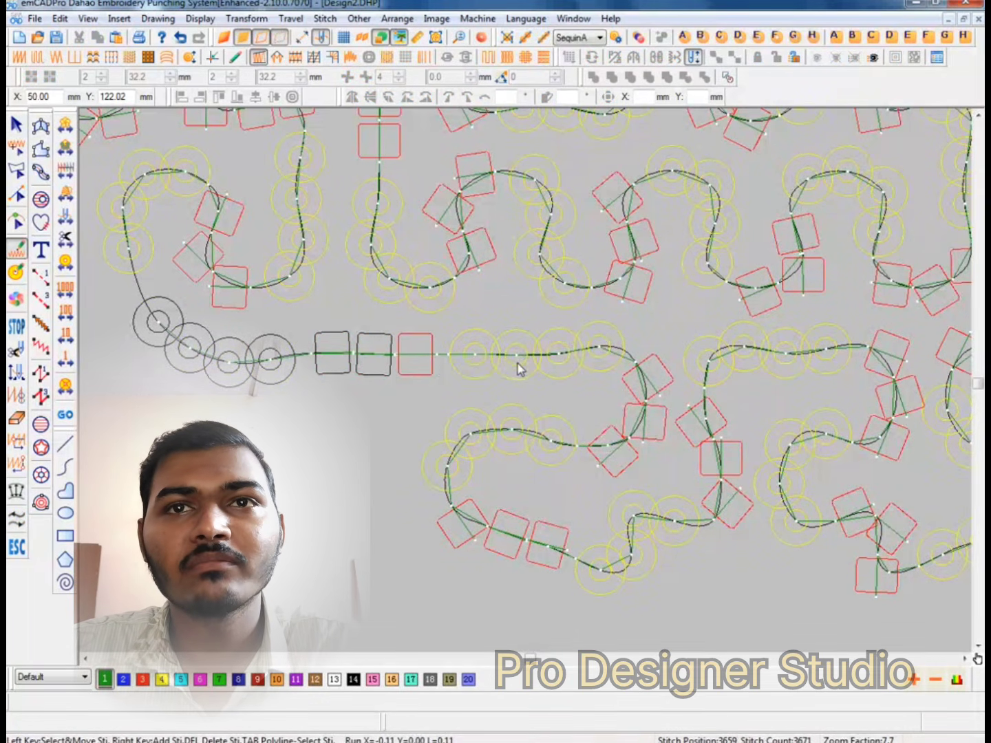
{"action": "key", "text": "Right"}
{"action": "key", "text": "Right"}
{"action": "key", "text": "Right"}
{"action": "key", "text": "Right"}
{"action": "key", "text": "Right"}
{"action": "key", "text": "Right"}
{"action": "key", "text": "Escape"}
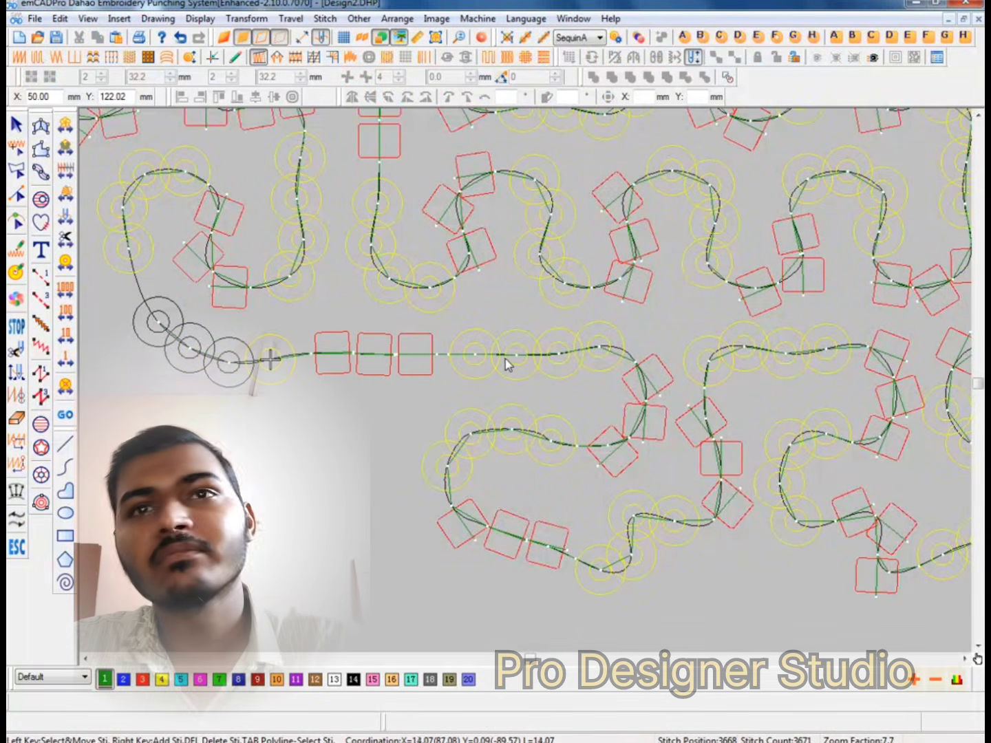
Examine the stitch distances from a sequin to the adjacent single bead on the original stippling.
{"action": "scroll", "coordinate": [585, 354], "scroll_direction": "down", "scroll_amount": 3}
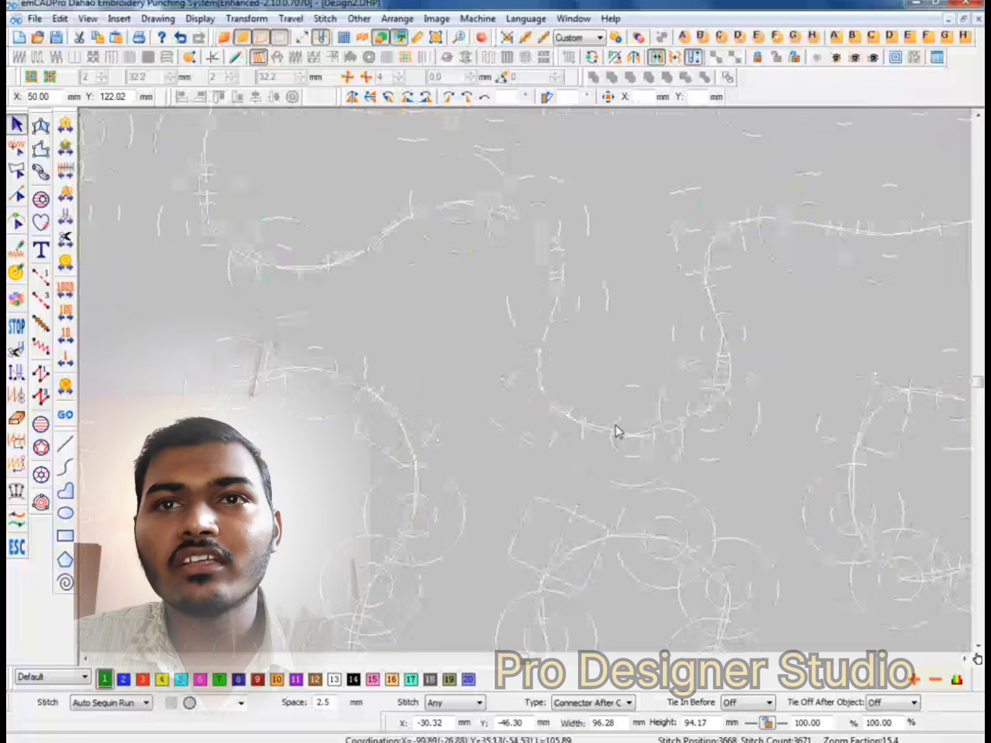
{"action": "key", "text": "e"}
{"action": "left_click", "coordinate": [631, 441]}
{"action": "left_click", "coordinate": [553, 289]}
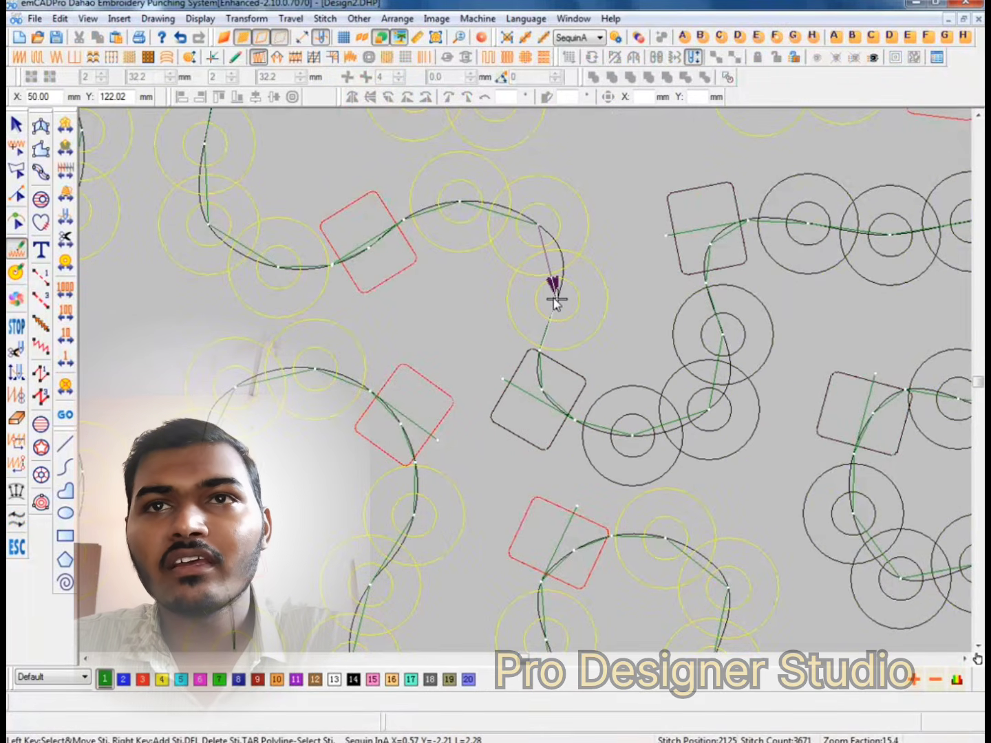
{"action": "left_click", "coordinate": [565, 376]}
{"action": "key", "text": "Left"}
{"action": "key", "text": "Left"}
{"action": "key", "text": "Left"}
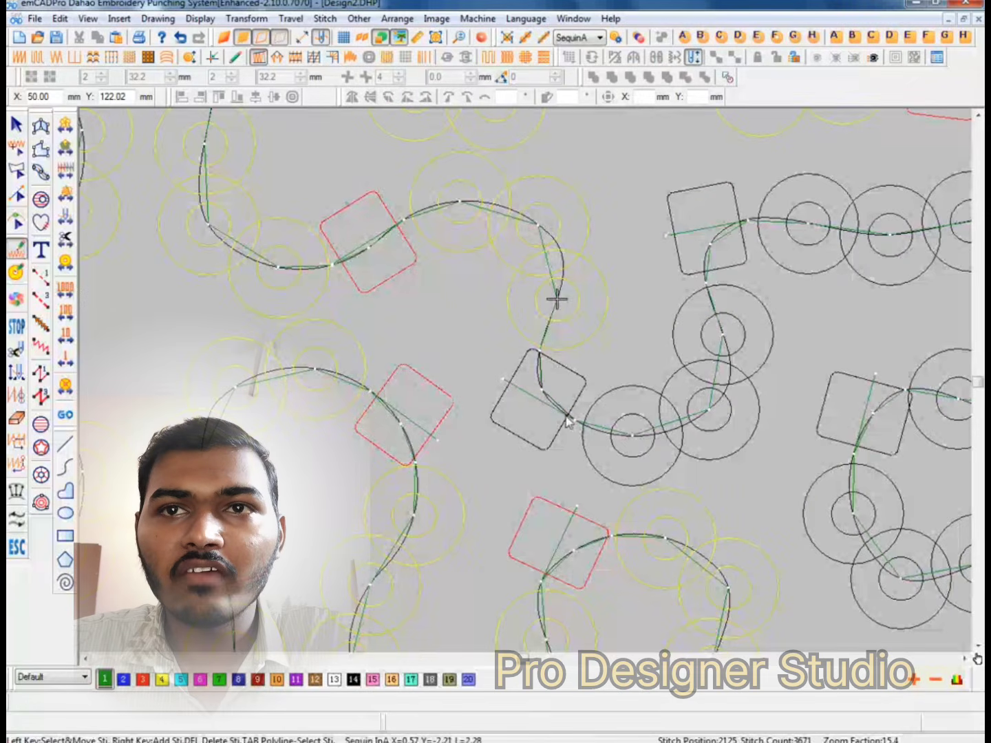
{"action": "key", "text": "Right"}
{"action": "key", "text": "Right"}
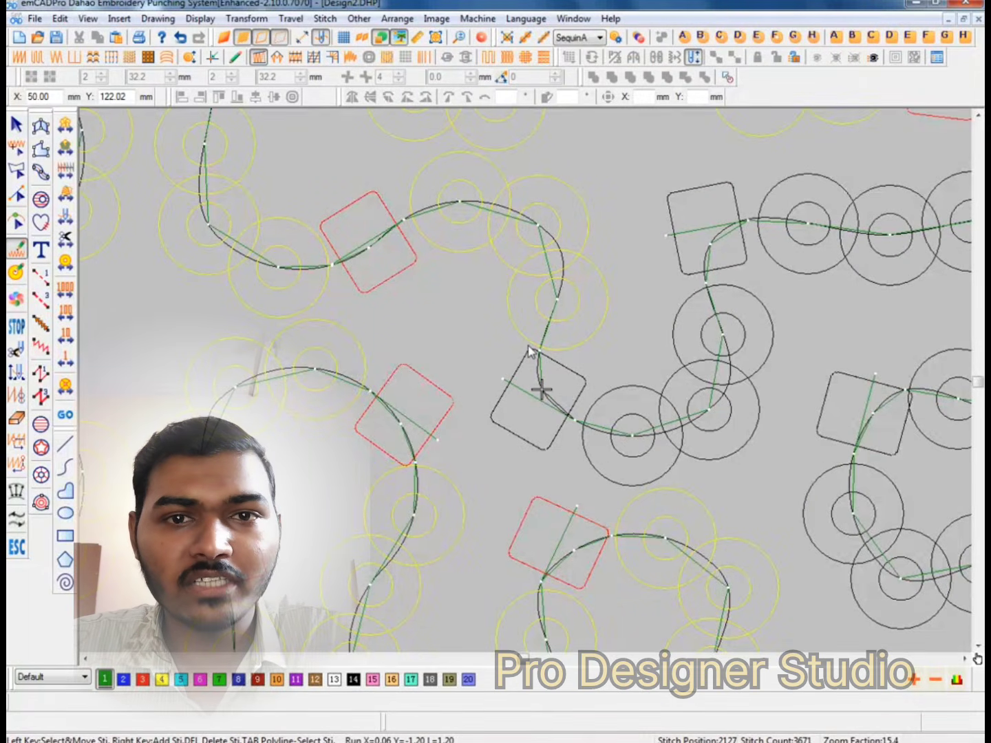
{"action": "key", "text": "Escape"}
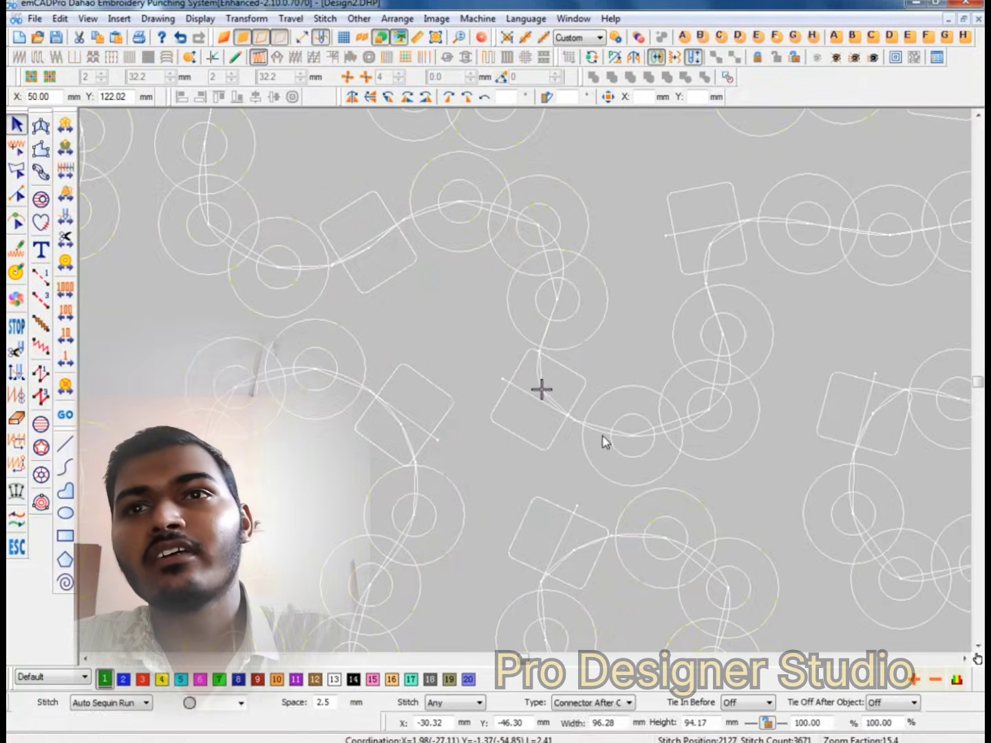
Set the minimum stitch length of the original stippling to 3 mm in its Sequin Fill properties.
{"action": "double_click", "coordinate": [593, 344]}
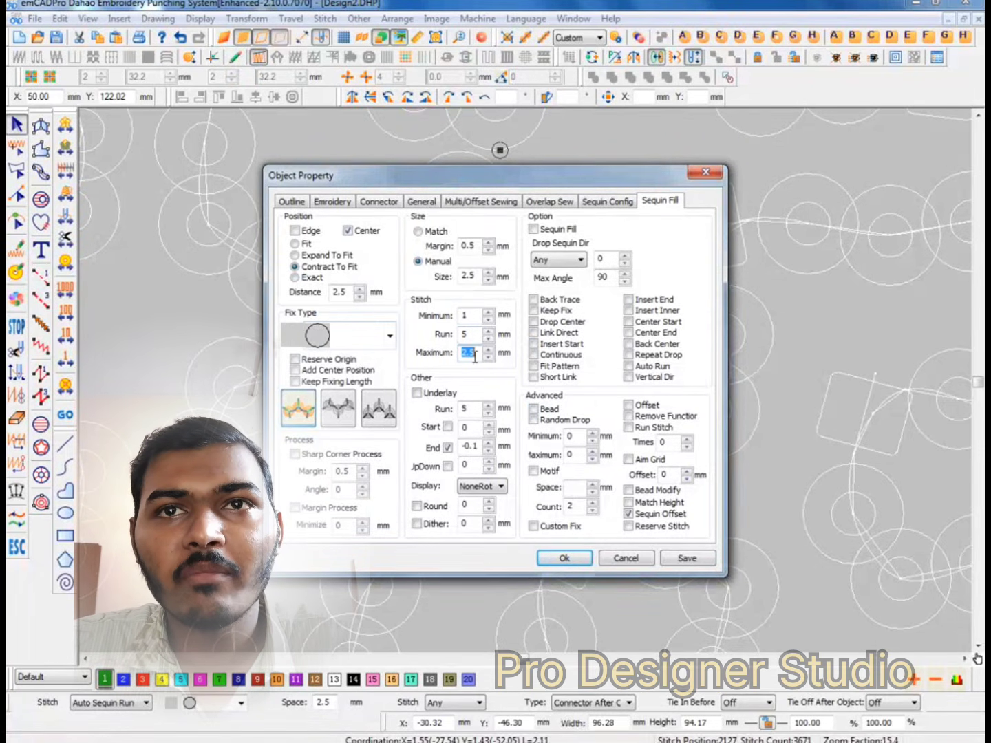
{"action": "left_click", "coordinate": [473, 335]}
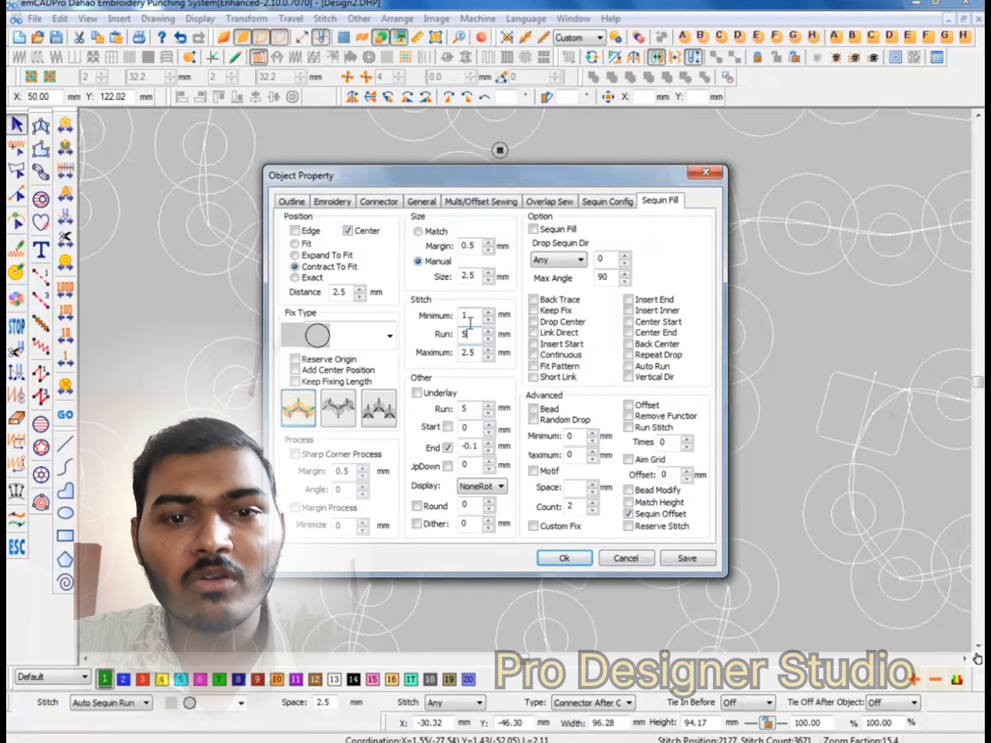
{"action": "double_click", "coordinate": [470, 316]}
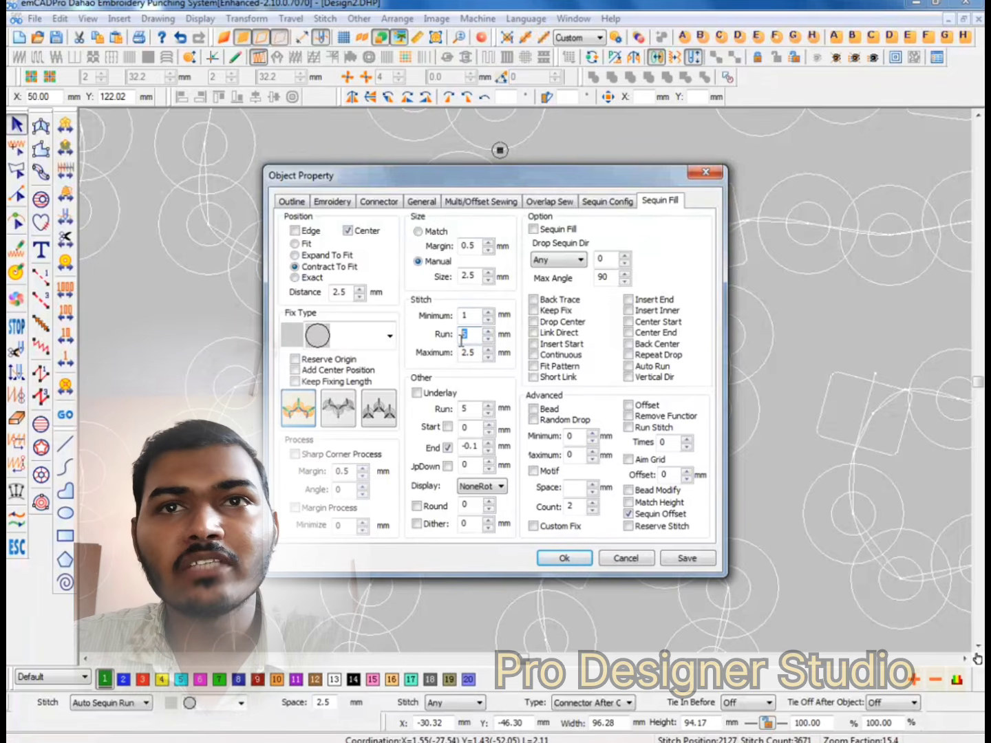
{"action": "key", "text": "shift+Tab"}
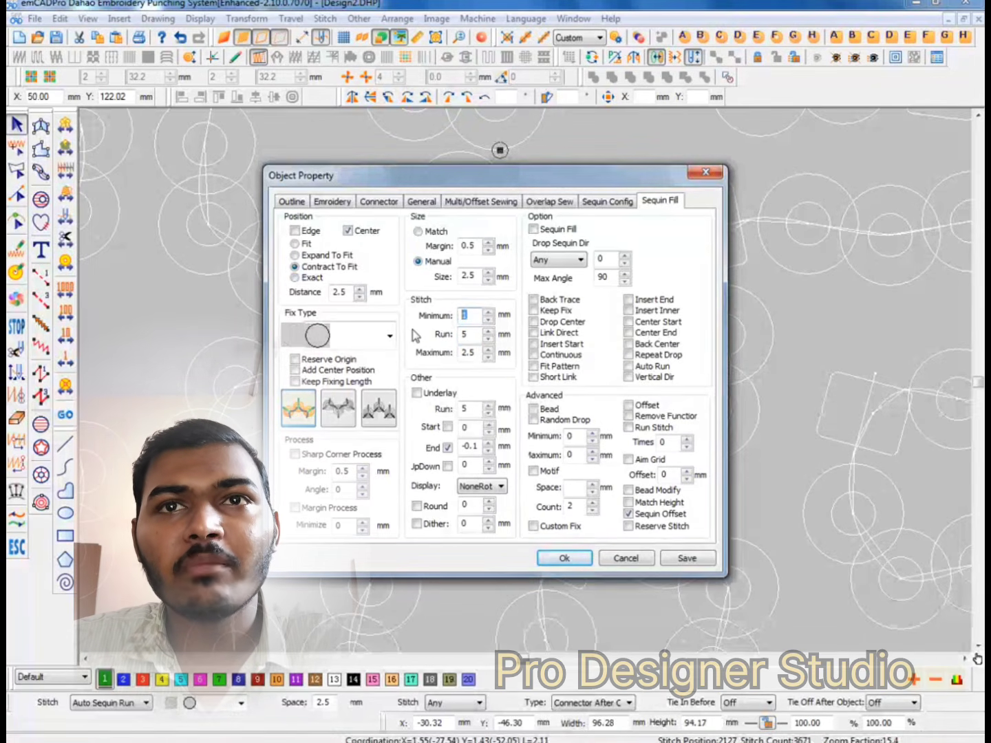
{"action": "type", "text": "3"}
{"action": "key", "text": "Return"}
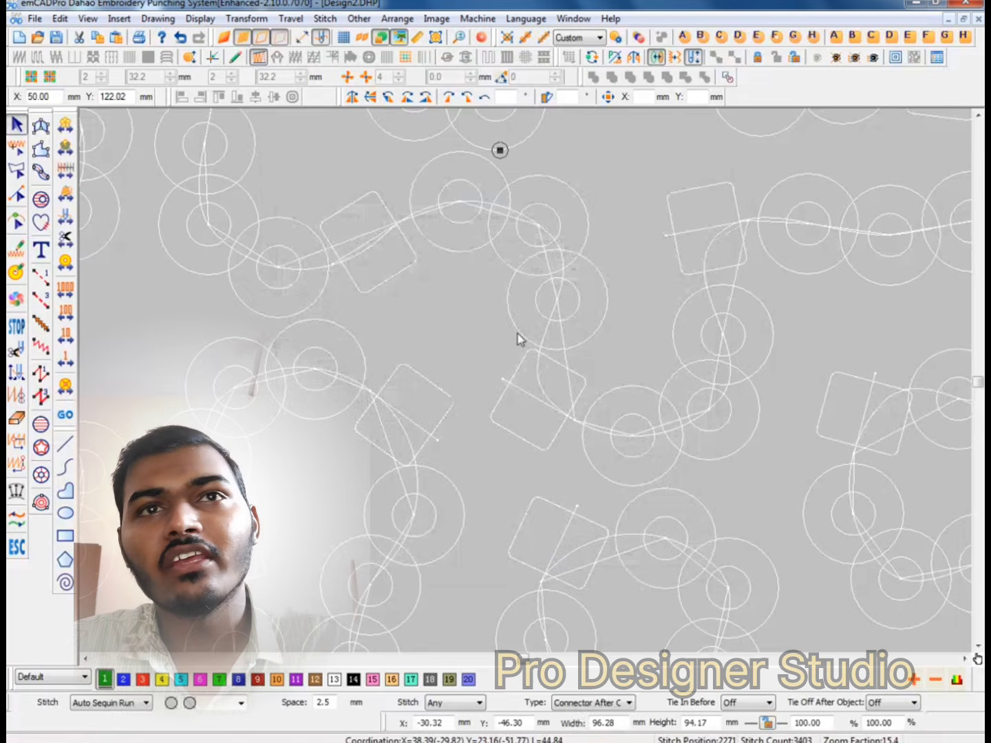
Step through the stitches from a yellow sequin past the adjacent single bead, checking each distance, and preview the realistic rendering.
{"action": "key", "text": "e"}
{"action": "left_click", "coordinate": [560, 303]}
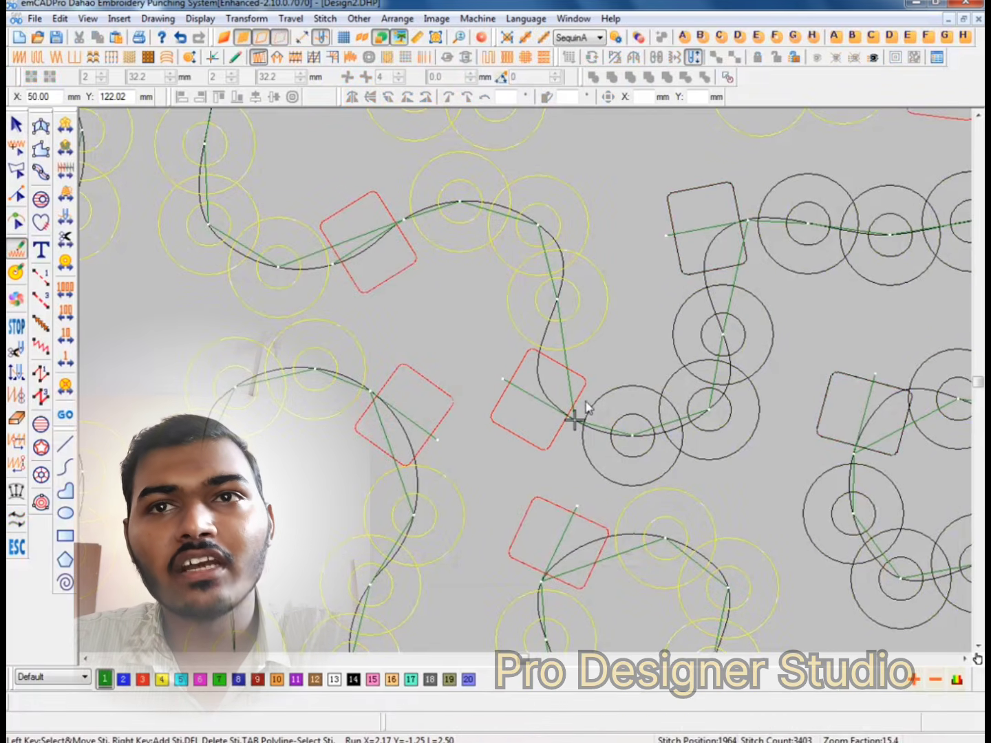
{"action": "key", "text": "Right"}
{"action": "key", "text": "Right"}
{"action": "key", "text": "Right"}
{"action": "key", "text": "Right"}
{"action": "key", "text": "Right"}
{"action": "key", "text": "Right"}
{"action": "scroll", "coordinate": [400, 399], "scroll_direction": "down", "scroll_amount": 1}
{"action": "key", "text": "t"}
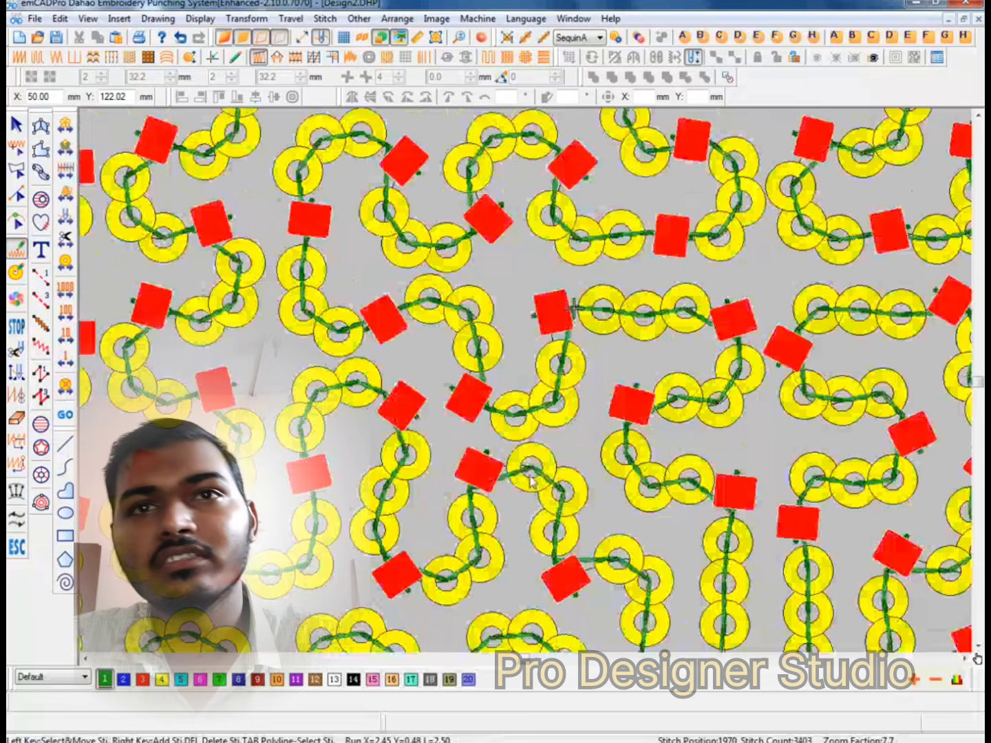
Step through the stitches of the neighbouring curve from its upper sequin across the following beads and sequins, checking each distance.
{"action": "scroll", "coordinate": [525, 504], "scroll_direction": "up", "scroll_amount": 2}
{"action": "key", "text": "t"}
{"action": "key", "text": "t"}
{"action": "key", "text": "t"}
{"action": "left_click", "coordinate": [555, 365]}
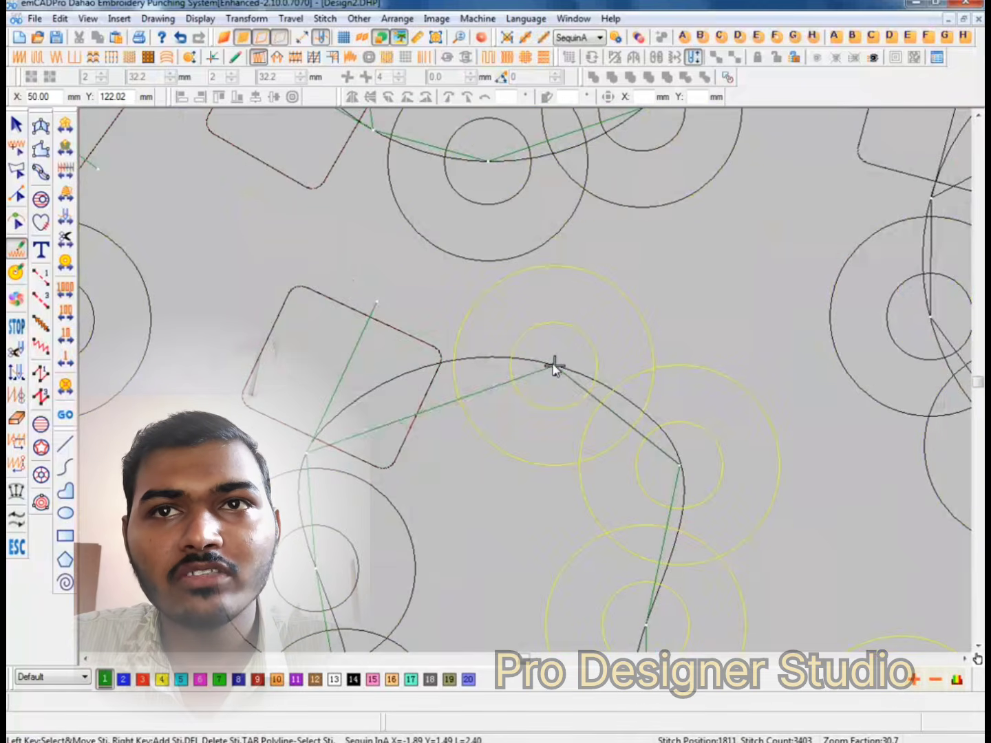
{"action": "scroll", "coordinate": [554, 365], "scroll_direction": "down", "scroll_amount": 1}
{"action": "key", "text": "Right"}
{"action": "key", "text": "Right"}
{"action": "key", "text": "Right"}
{"action": "key", "text": "Right"}
{"action": "key", "text": "Right"}
{"action": "key", "text": "Right"}
{"action": "key", "text": "Right"}
{"action": "key", "text": "Right"}
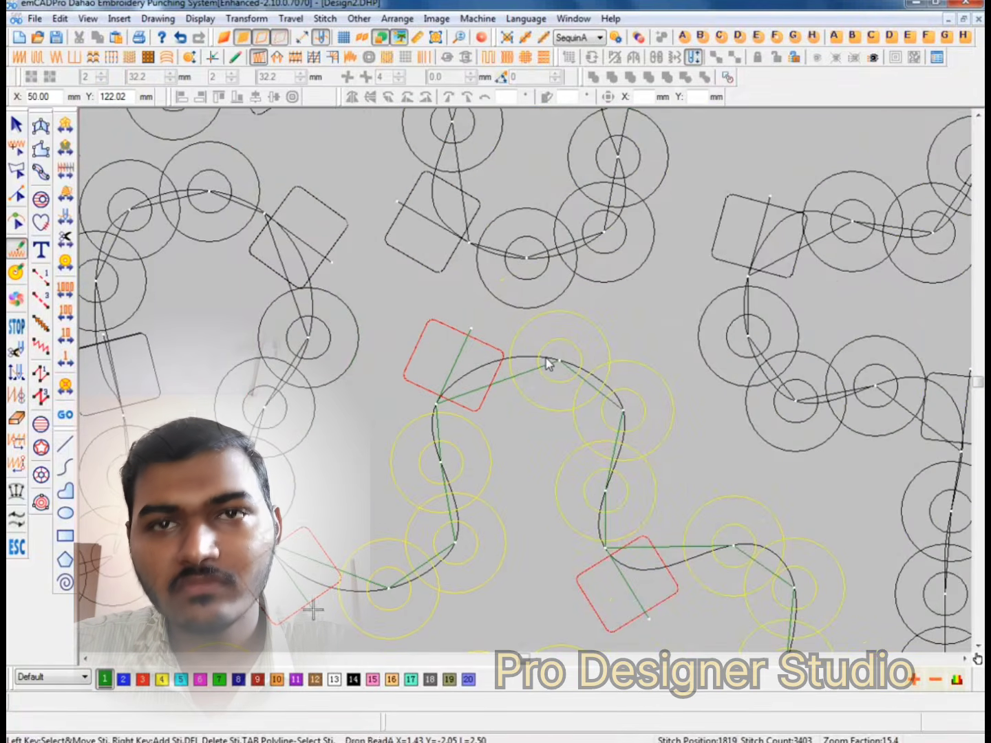
{"action": "key", "text": "Right"}
{"action": "key", "text": "Right"}
{"action": "key", "text": "Right"}
{"action": "key", "text": "Right"}
{"action": "key", "text": "Right"}
{"action": "key", "text": "Right"}
{"action": "key", "text": "Right"}
{"action": "scroll", "coordinate": [546, 358], "scroll_direction": "down", "scroll_amount": 1}
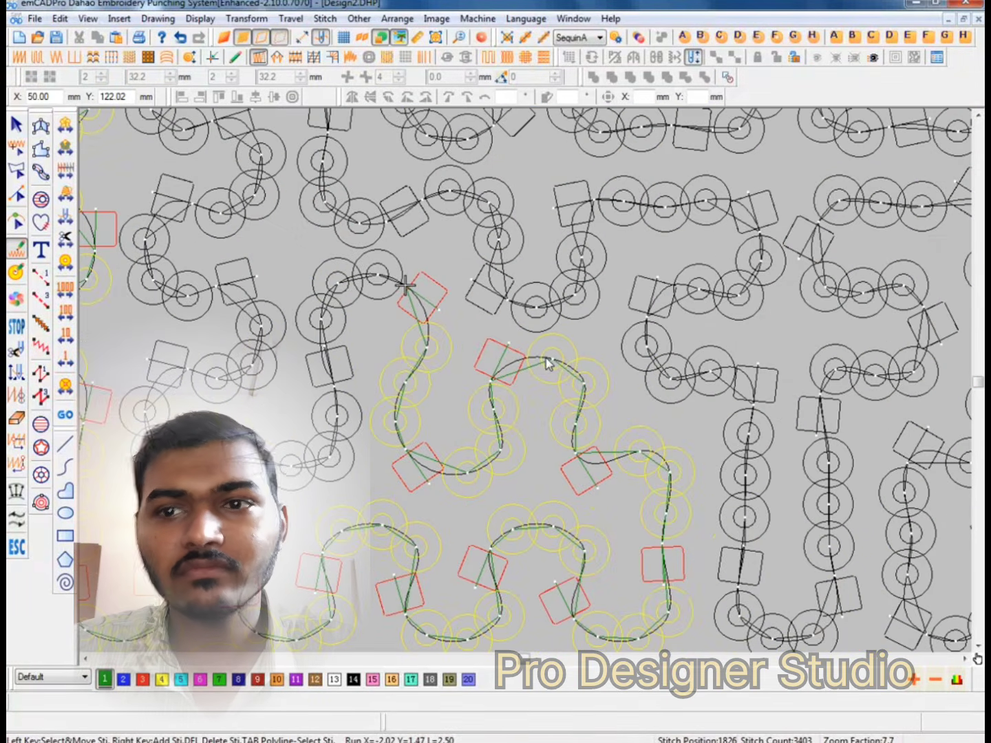
{"action": "scroll", "coordinate": [547, 357], "scroll_direction": "down", "scroll_amount": 2}
{"action": "key", "text": "Escape"}
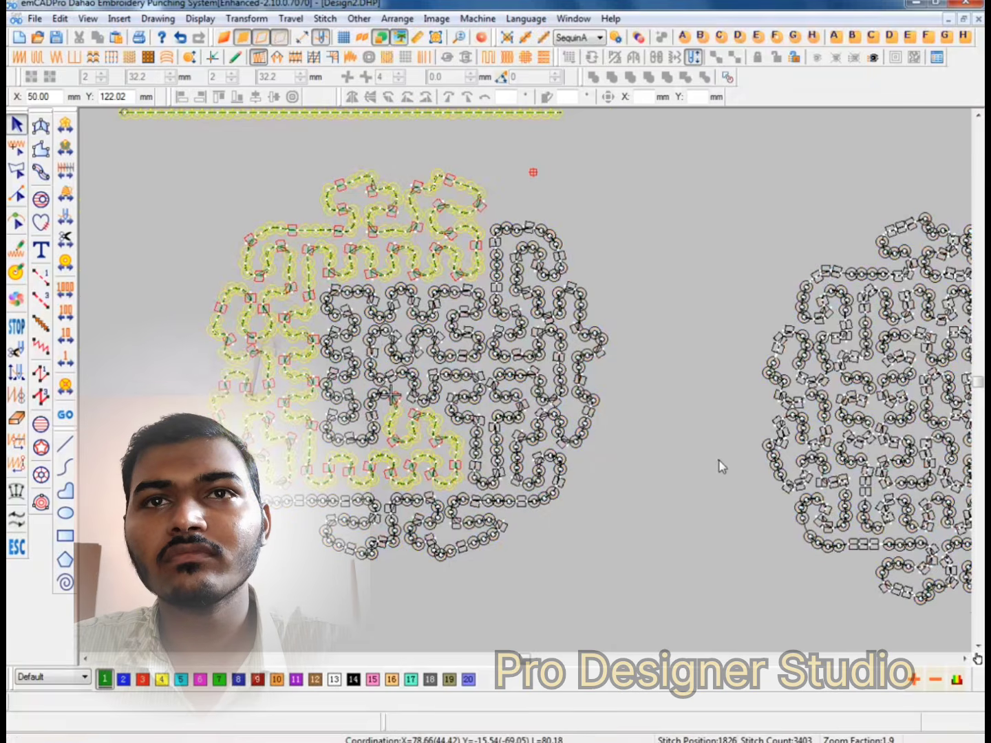
Select the stippling with the three-bead groups and try the Edge position with Contract To Fit in its Sequin Fill properties.
{"action": "key", "text": "End"}
{"action": "scroll", "coordinate": [265, 390], "scroll_direction": "down", "scroll_amount": 1}
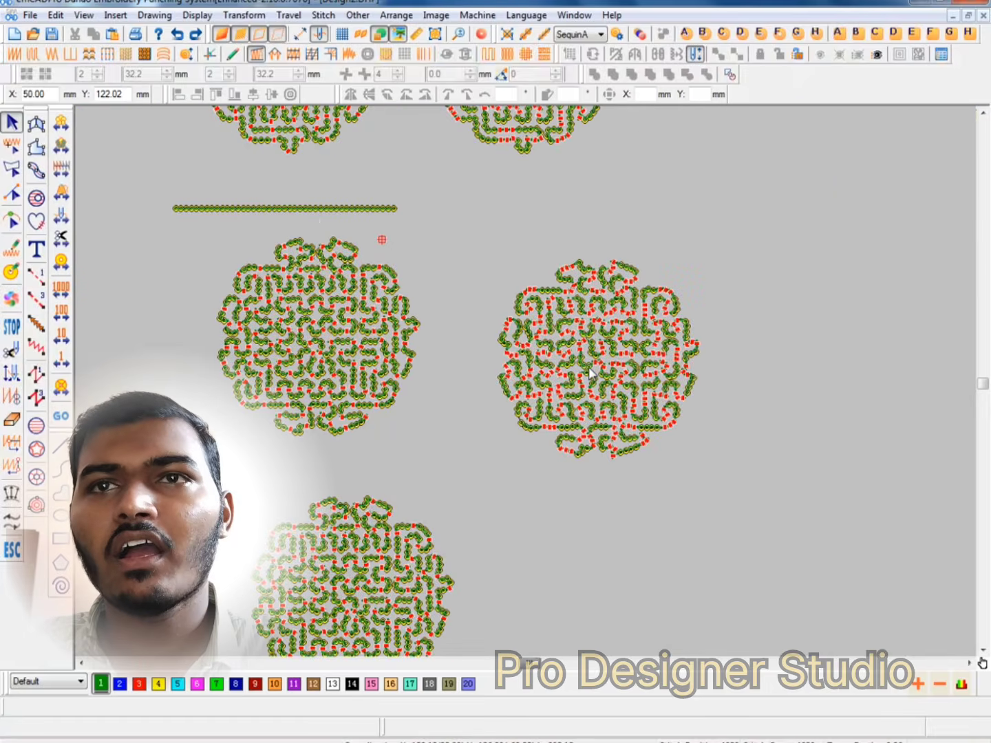
{"action": "left_click", "coordinate": [589, 373]}
{"action": "scroll", "coordinate": [590, 374], "scroll_direction": "up", "scroll_amount": 4}
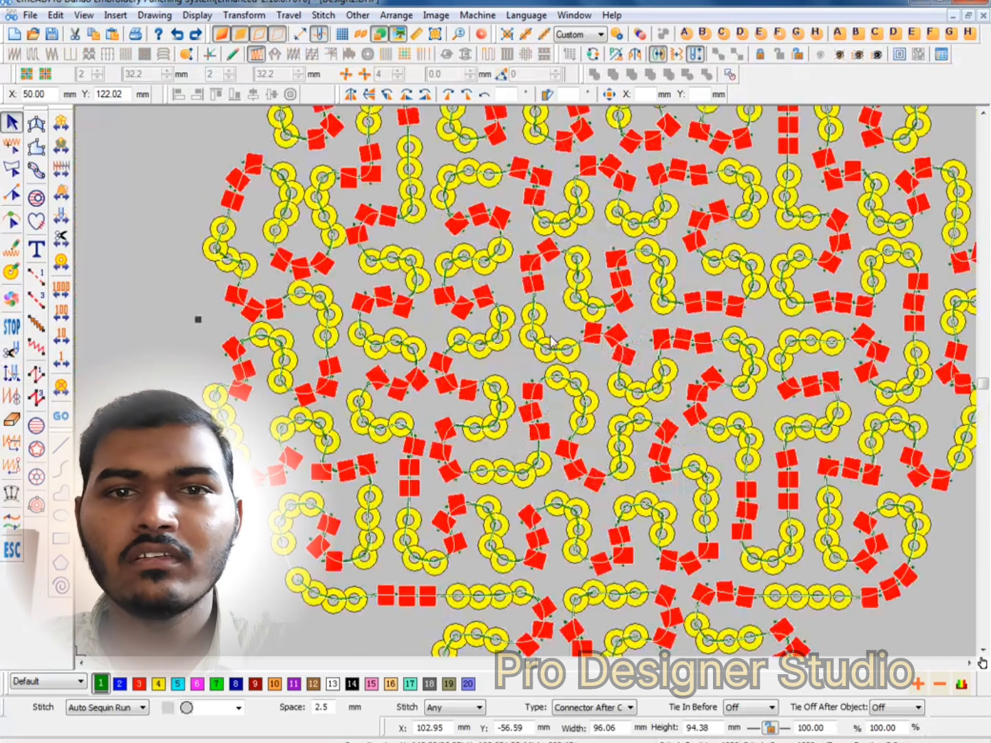
{"action": "scroll", "coordinate": [551, 338], "scroll_direction": "up", "scroll_amount": 3}
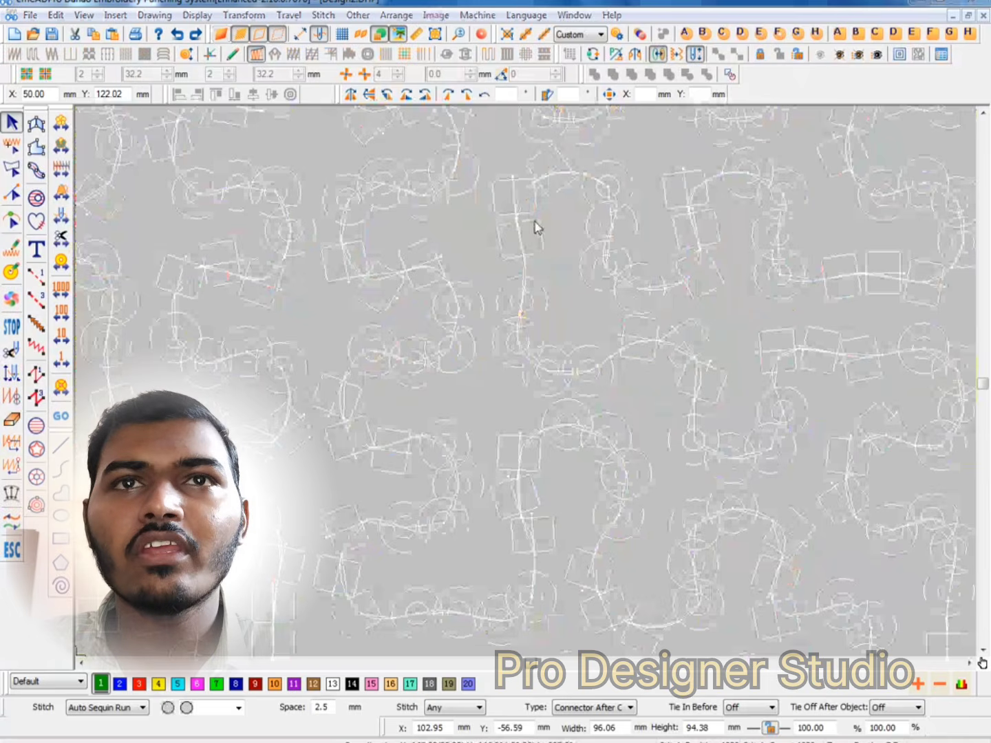
{"action": "double_click", "coordinate": [538, 228]}
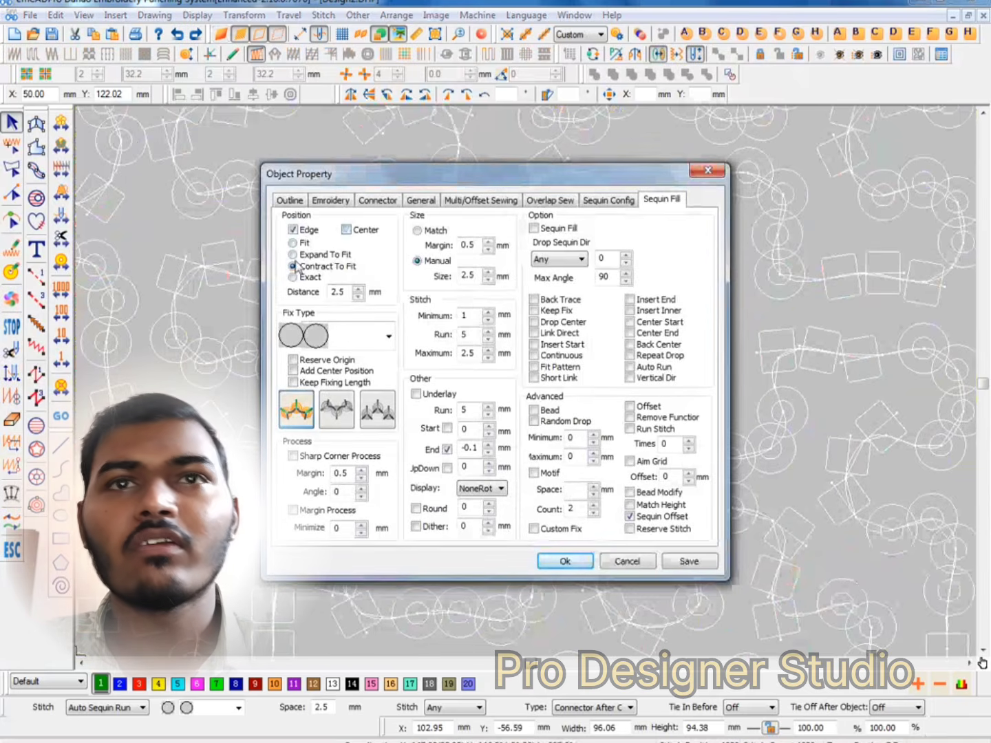
{"action": "key", "text": "Return"}
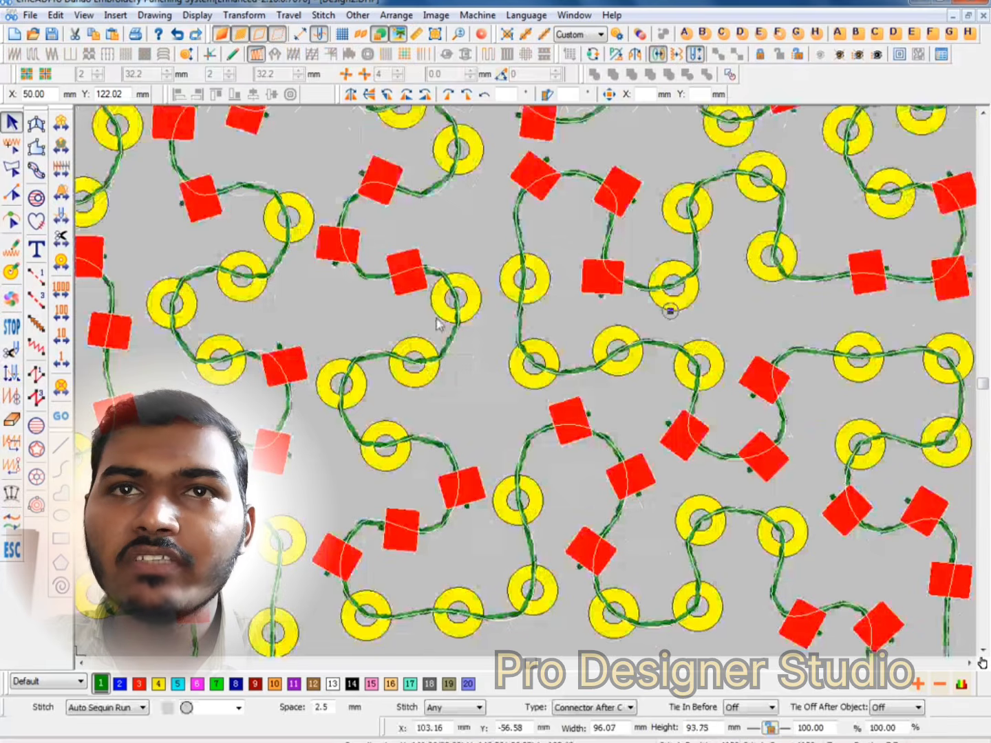
Try a Sequin Fill position distance of 2 mm and a second one of 1 mm on the stippling.
{"action": "scroll", "coordinate": [439, 324], "scroll_direction": "down", "scroll_amount": 1}
{"action": "scroll", "coordinate": [425, 286], "scroll_direction": "up", "scroll_amount": 1}
{"action": "double_click", "coordinate": [480, 293]}
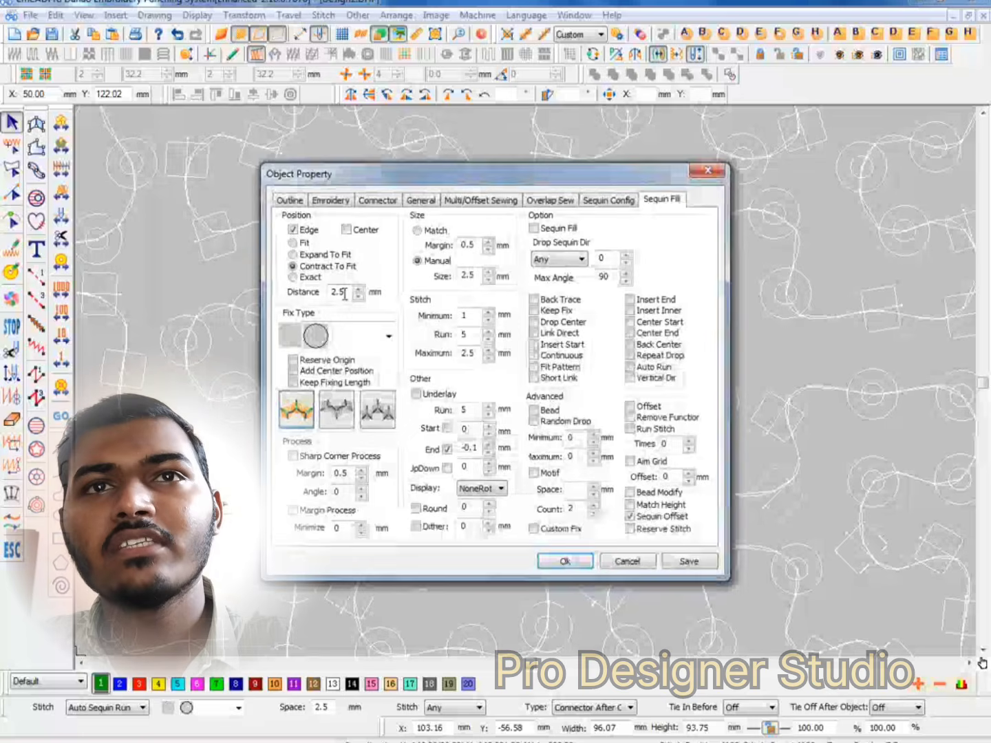
{"action": "left_click_drag", "start_coordinate": [345, 295], "coordinate": [284, 316]}
{"action": "type", "text": "2"}
{"action": "key", "text": "Return"}
{"action": "double_click", "coordinate": [427, 258]}
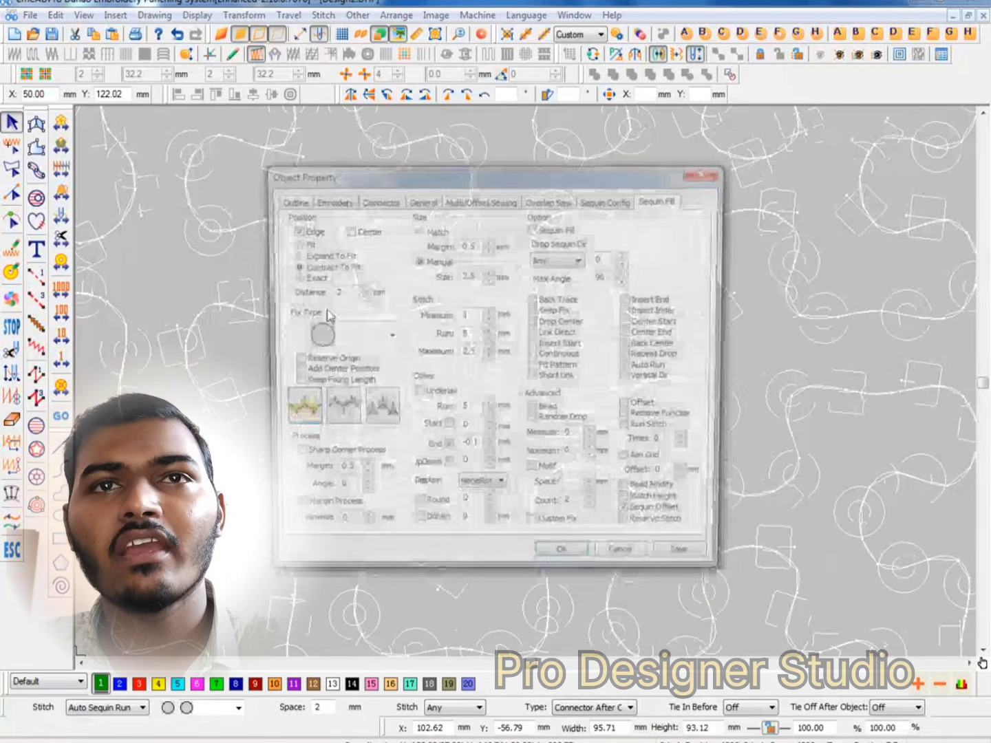
{"action": "key", "text": "Return"}
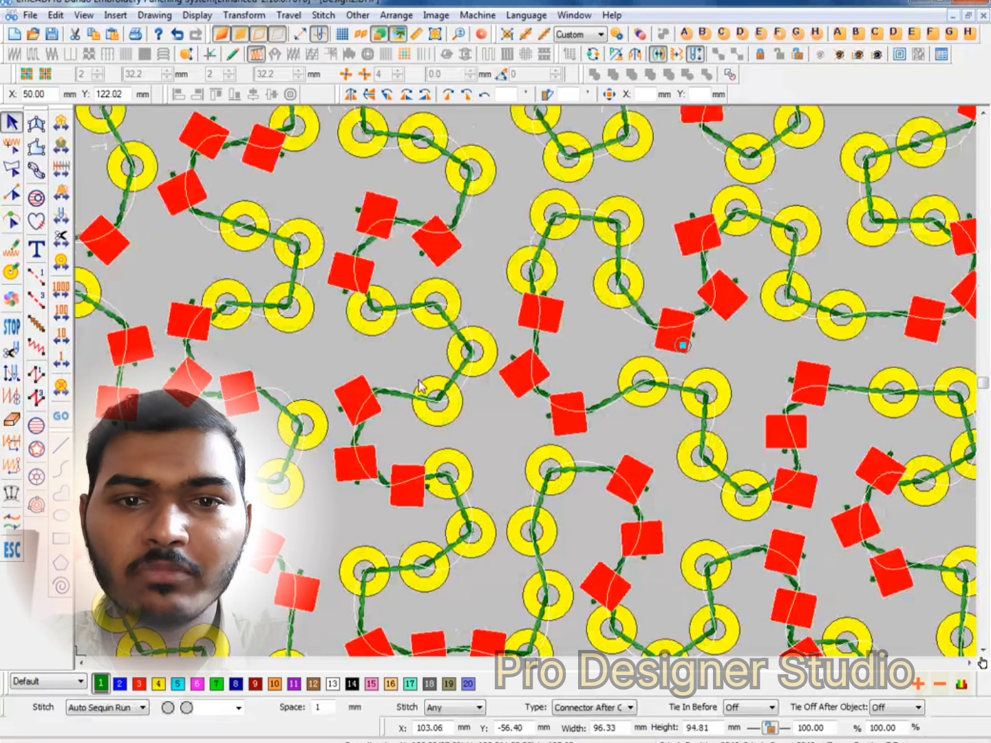
Inspect the sequin and bead transitions, and undo the stippling's position and distance changes.
{"action": "scroll", "coordinate": [470, 393], "scroll_direction": "down", "scroll_amount": 2}
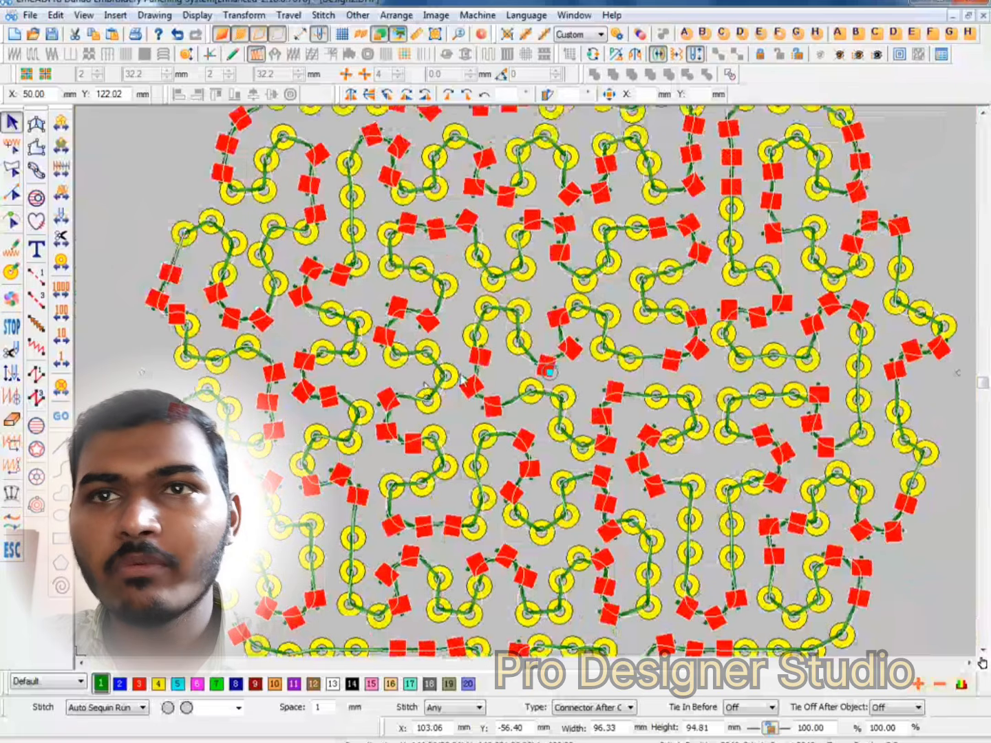
{"action": "scroll", "coordinate": [712, 460], "scroll_direction": "up", "scroll_amount": 2}
{"action": "scroll", "coordinate": [713, 459], "scroll_direction": "up", "scroll_amount": 2}
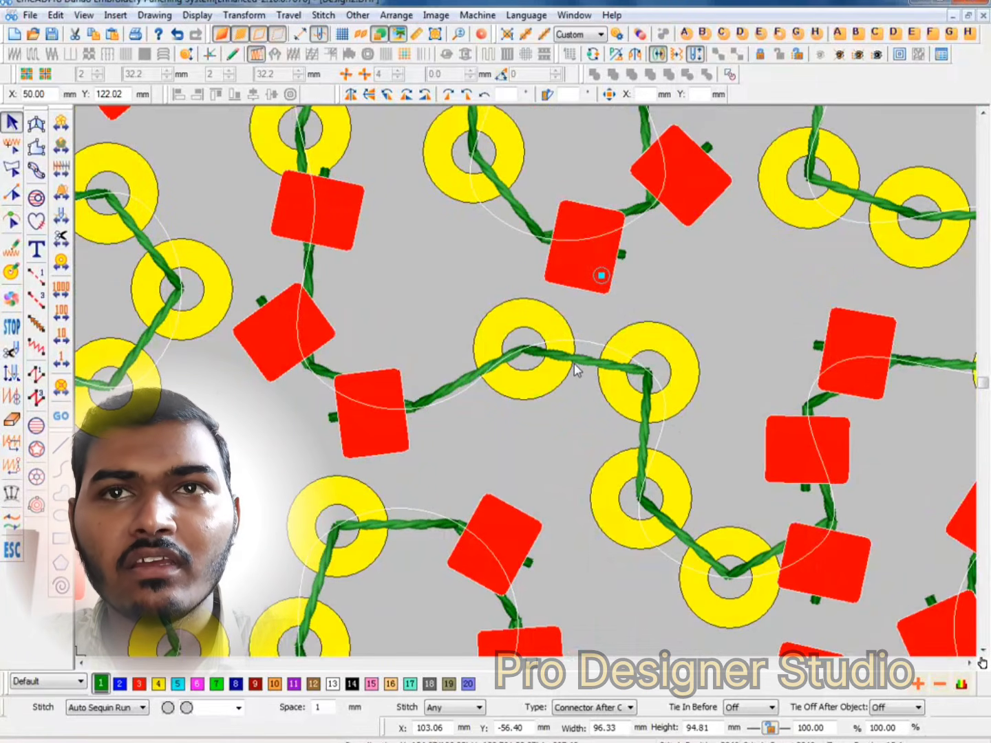
{"action": "scroll", "coordinate": [574, 364], "scroll_direction": "down", "scroll_amount": 3}
{"action": "scroll", "coordinate": [542, 355], "scroll_direction": "up", "scroll_amount": 1}
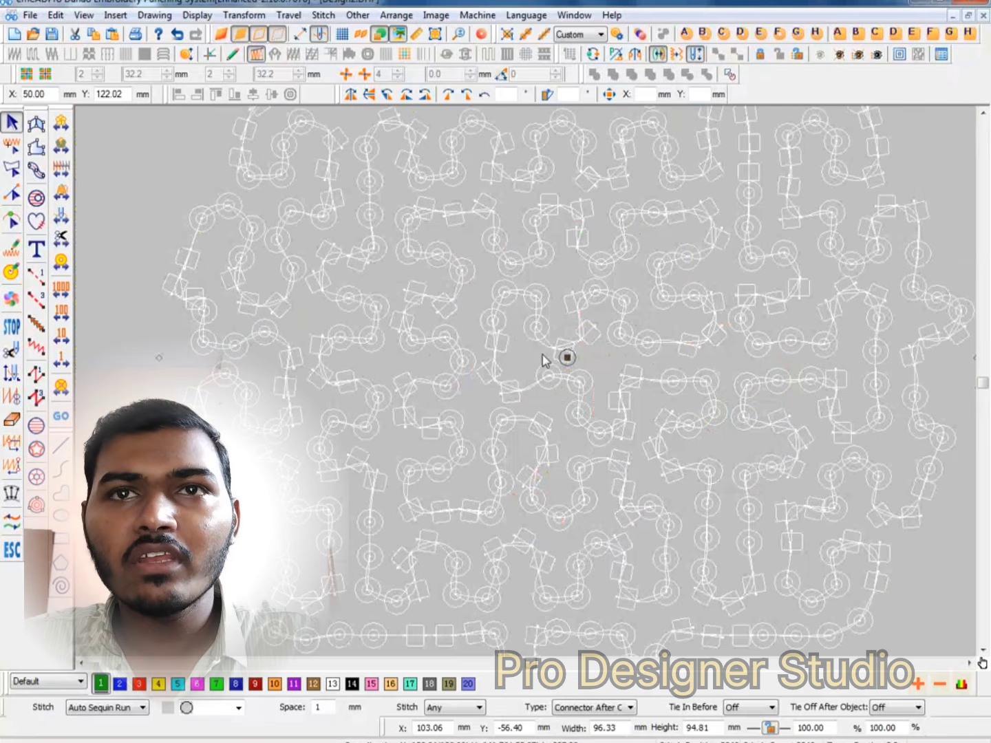
{"action": "scroll", "coordinate": [542, 354], "scroll_direction": "up", "scroll_amount": 2}
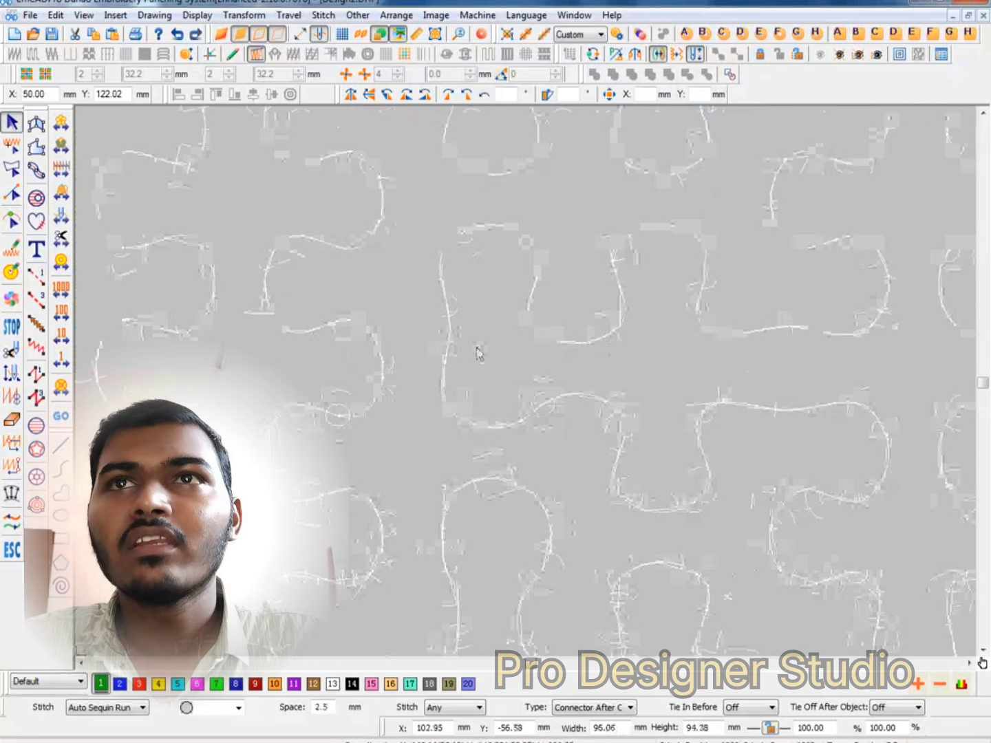
Review the stippling's rows in the Multi Sequin Rule and close it without changes.
{"action": "left_click", "coordinate": [641, 34]}
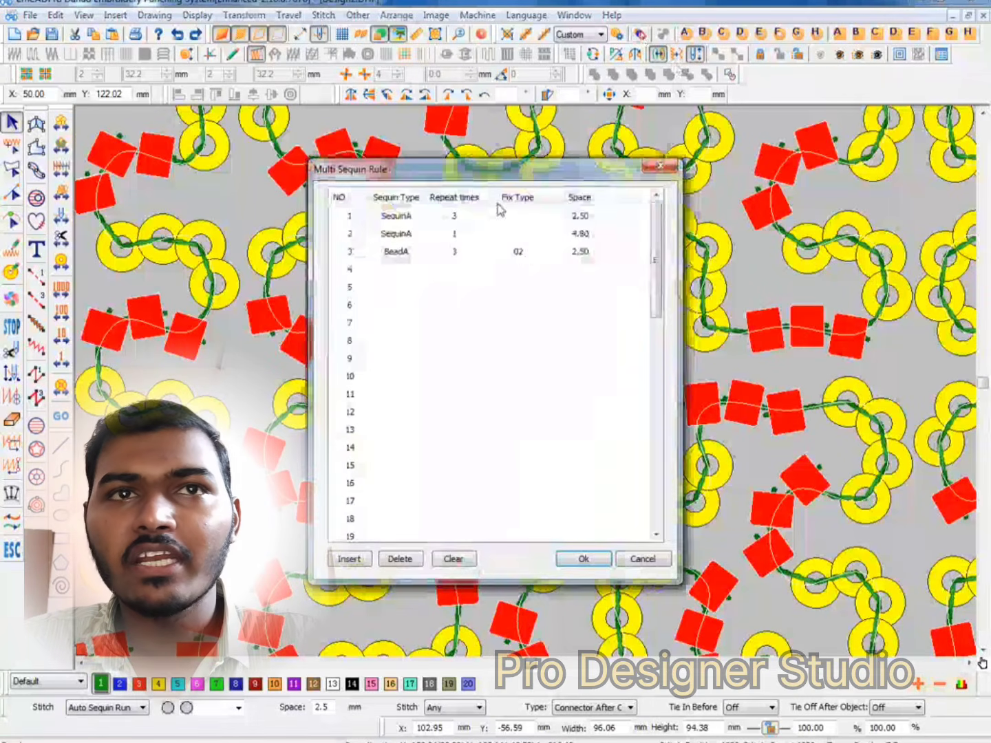
{"action": "key", "text": "Escape"}
{"action": "scroll", "coordinate": [479, 331], "scroll_direction": "down", "scroll_amount": 2}
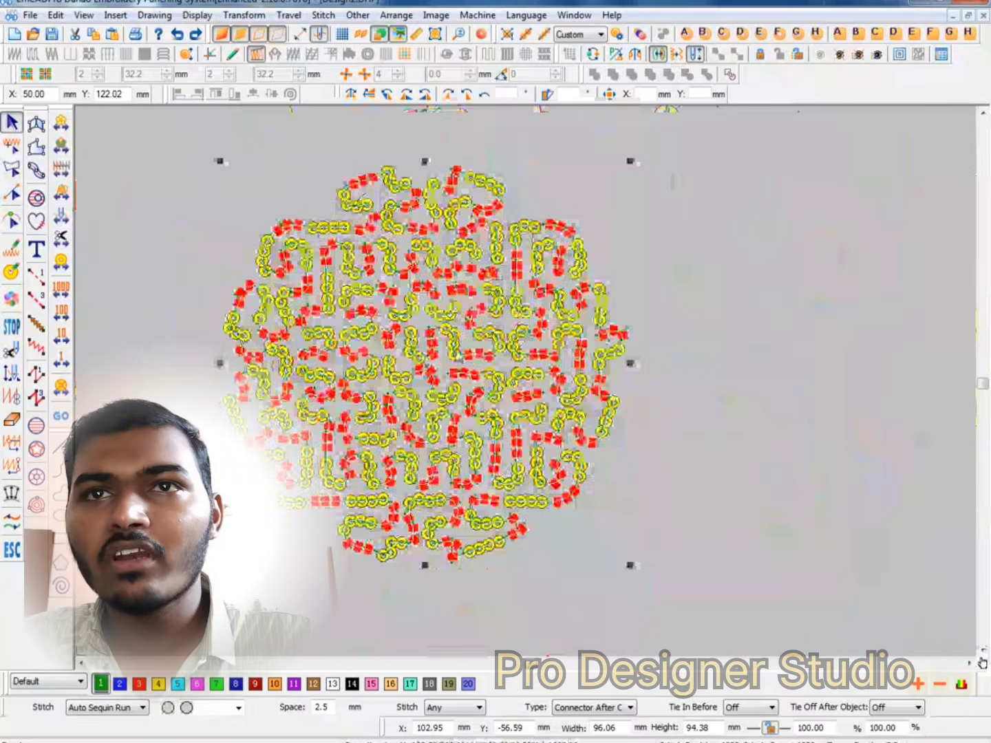
Draw a straight horizontal sequin run about 56 mm long beside the stippling, finish it and select it.
{"action": "key", "text": "t"}
{"action": "right_click", "coordinate": [468, 287]}
{"action": "left_click", "coordinate": [522, 319]}
{"action": "scroll", "coordinate": [754, 380], "scroll_direction": "up", "scroll_amount": 2}
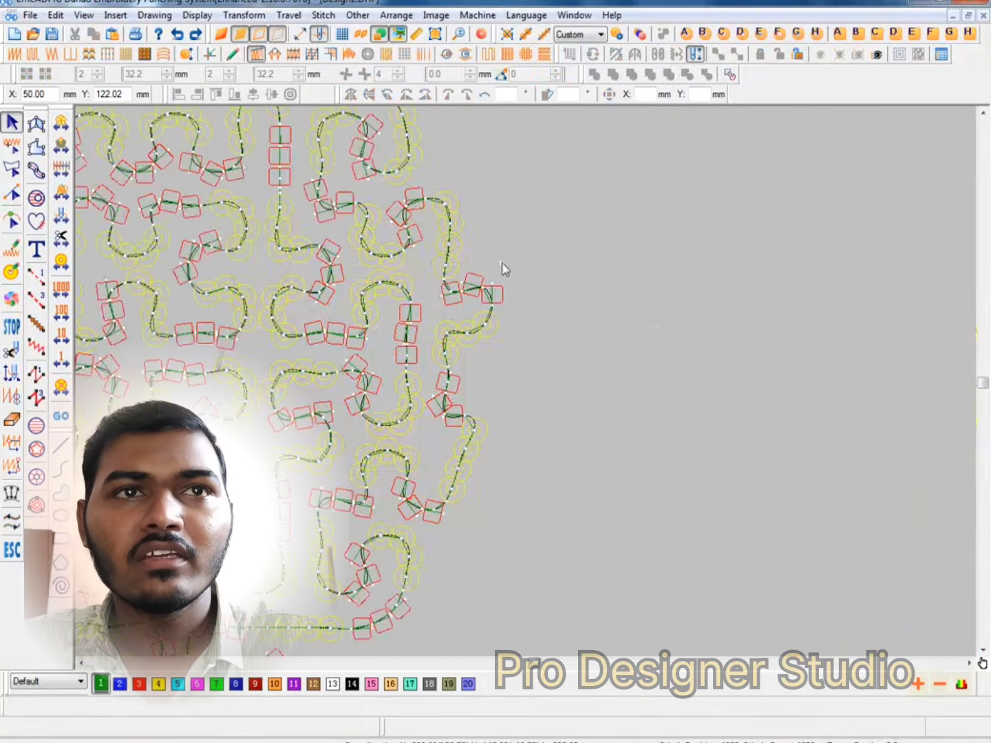
{"action": "left_click", "coordinate": [34, 316]}
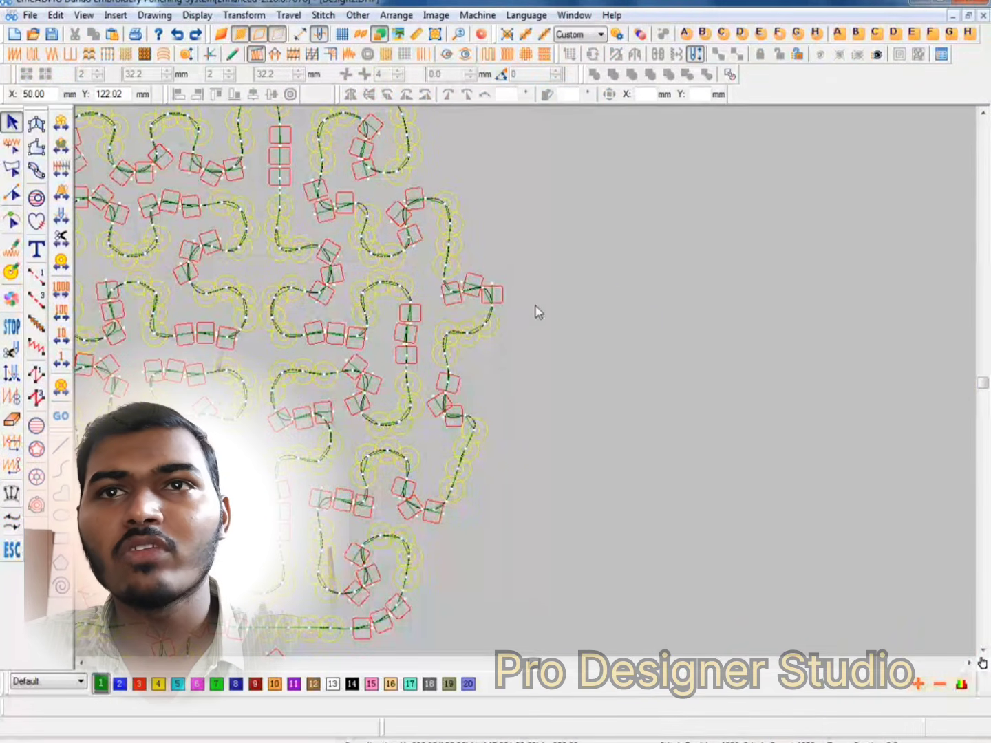
{"action": "left_click", "coordinate": [559, 326]}
{"action": "left_click", "coordinate": [809, 307]}
{"action": "key", "text": "Return"}
{"action": "key", "text": "Escape"}
{"action": "left_click", "coordinate": [709, 333]}
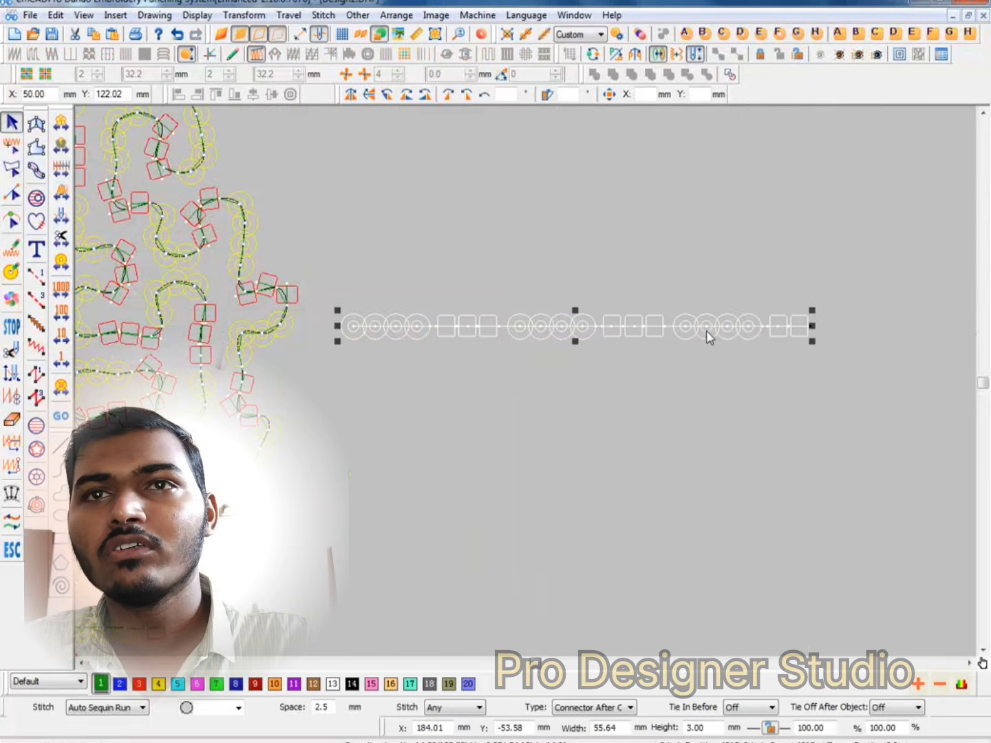
Extend the far end of the straight sequin run horizontally to a total width of about 144 mm.
{"action": "key", "text": "t"}
{"action": "scroll", "coordinate": [573, 326], "scroll_direction": "down", "scroll_amount": 1}
{"action": "key", "text": "h"}
{"action": "left_click_drag", "start_coordinate": [694, 325], "coordinate": [852, 325]}
{"action": "key", "text": "Return"}
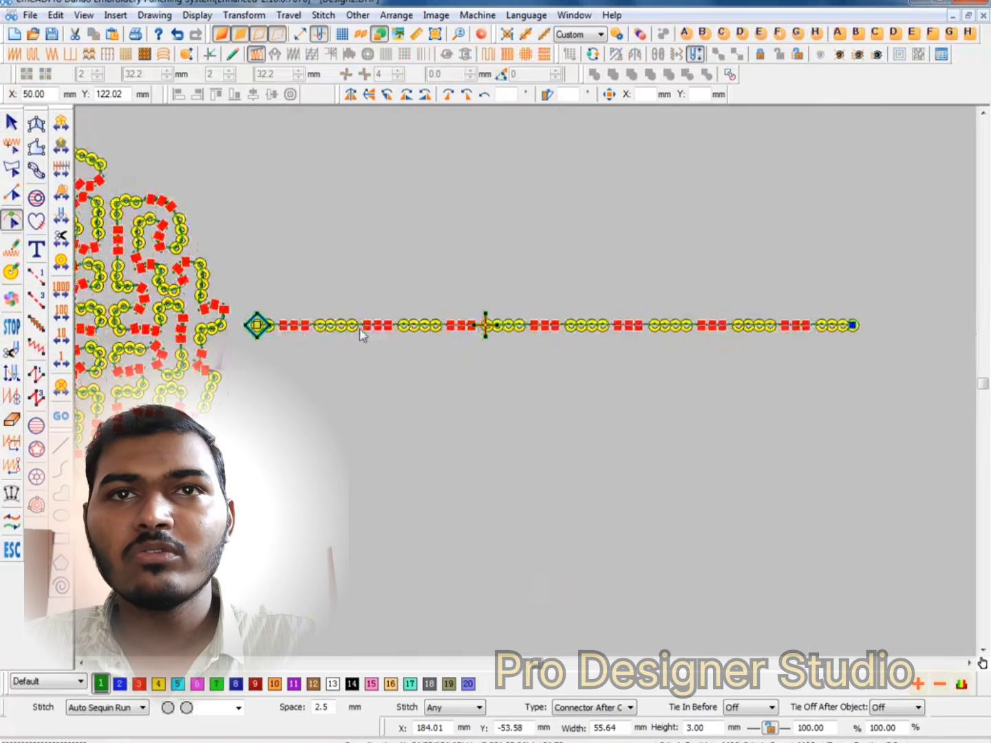
{"action": "scroll", "coordinate": [363, 332], "scroll_direction": "up", "scroll_amount": 2}
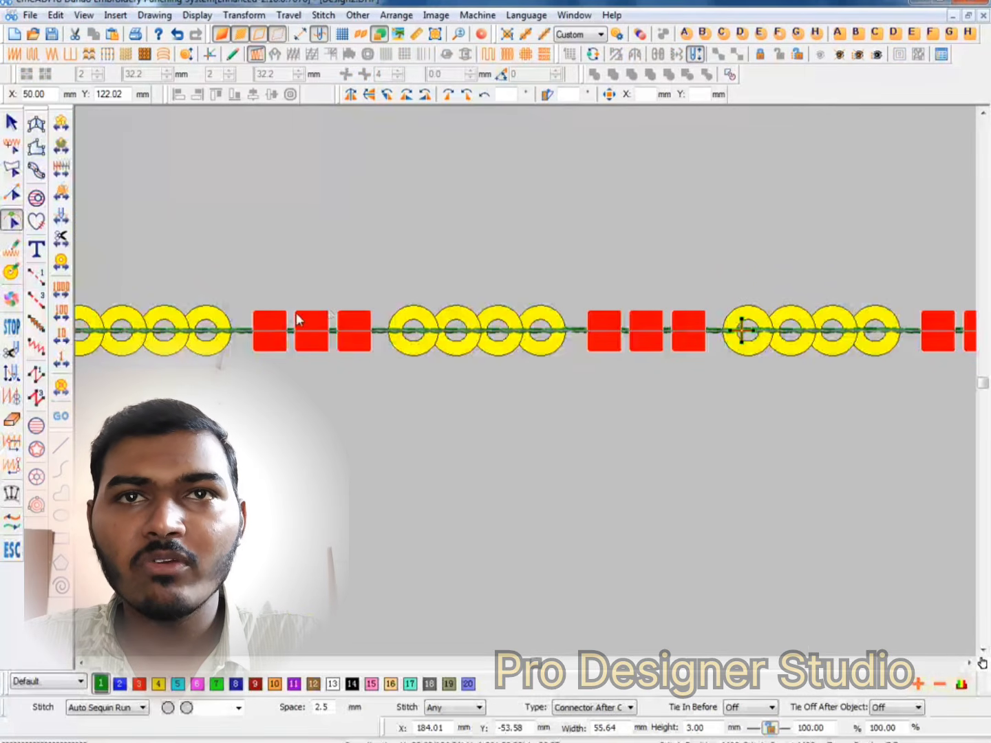
{"action": "key", "text": "t"}
{"action": "key", "text": "t"}
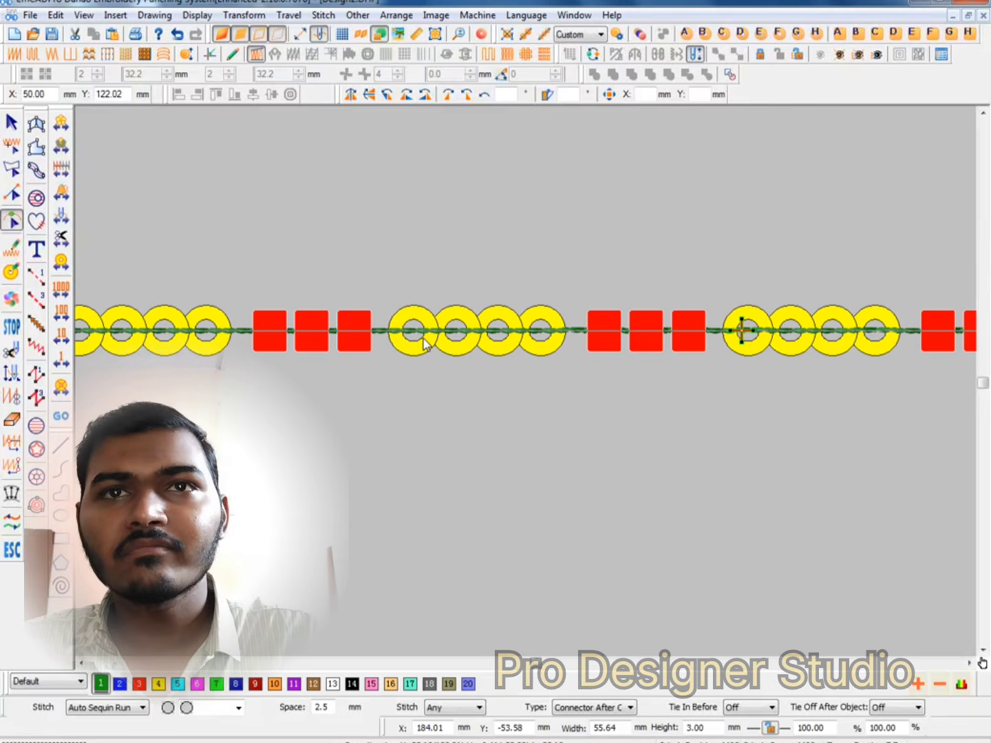
{"action": "key", "text": "Escape"}
Step back and forth through the straight run's stitches between the sequin group and the preceding beads, checking each distance.
{"action": "scroll", "coordinate": [234, 336], "scroll_direction": "up", "scroll_amount": 1}
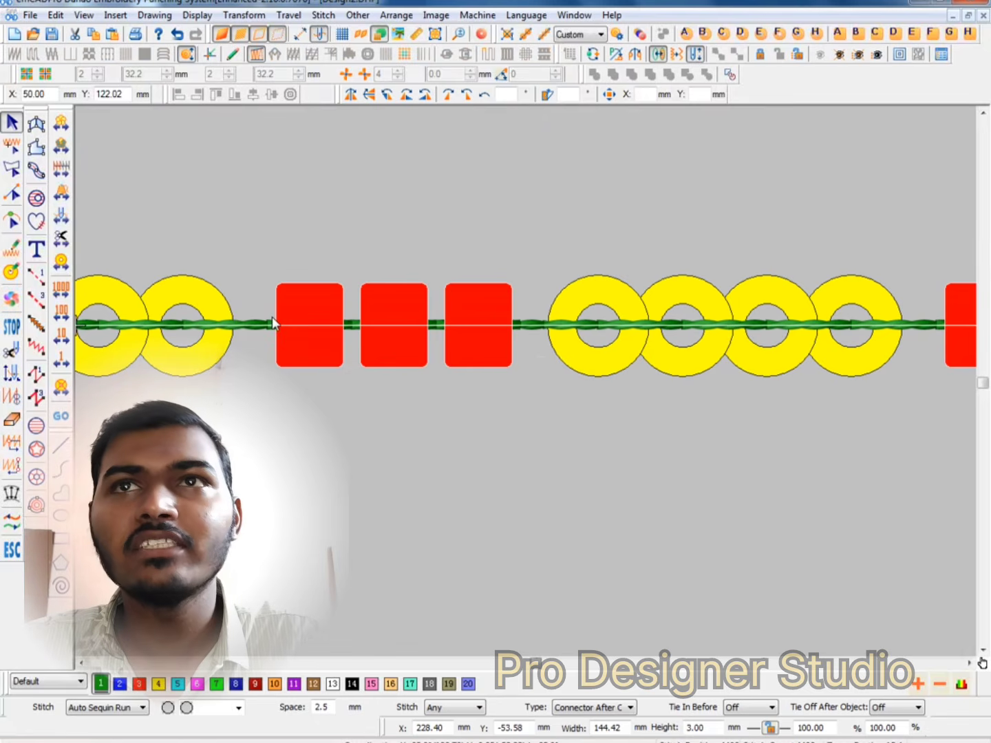
{"action": "scroll", "coordinate": [721, 170], "scroll_direction": "down", "scroll_amount": 1}
{"action": "key", "text": "t"}
{"action": "key", "text": "e"}
{"action": "left_click", "coordinate": [369, 247]}
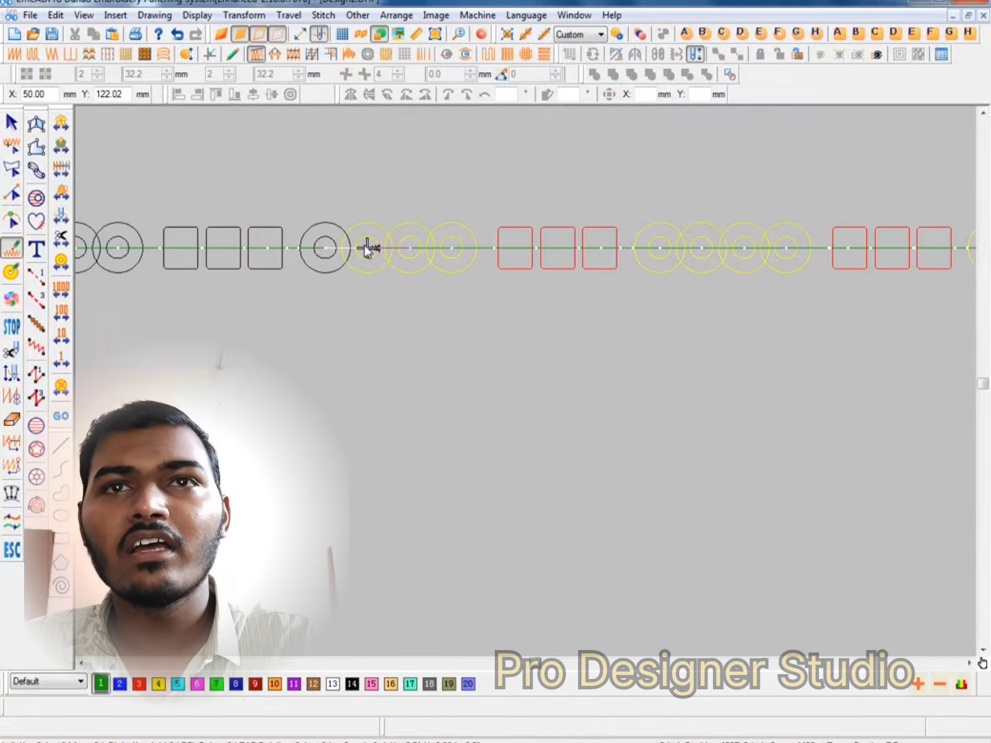
{"action": "key", "text": "Left"}
{"action": "key", "text": "Right"}
{"action": "key", "text": "Right"}
{"action": "key", "text": "Right"}
{"action": "key", "text": "Left"}
{"action": "key", "text": "Left"}
{"action": "key", "text": "Left"}
{"action": "key", "text": "Left"}
{"action": "key", "text": "Left"}
{"action": "key", "text": "Left"}
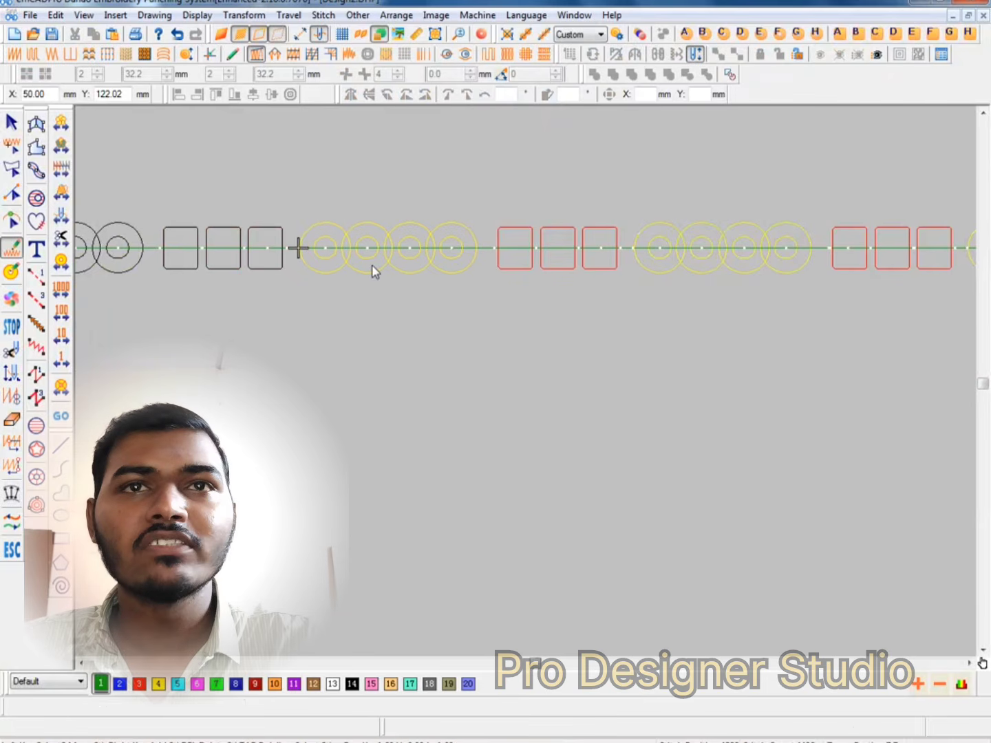
{"action": "key", "text": "Escape"}
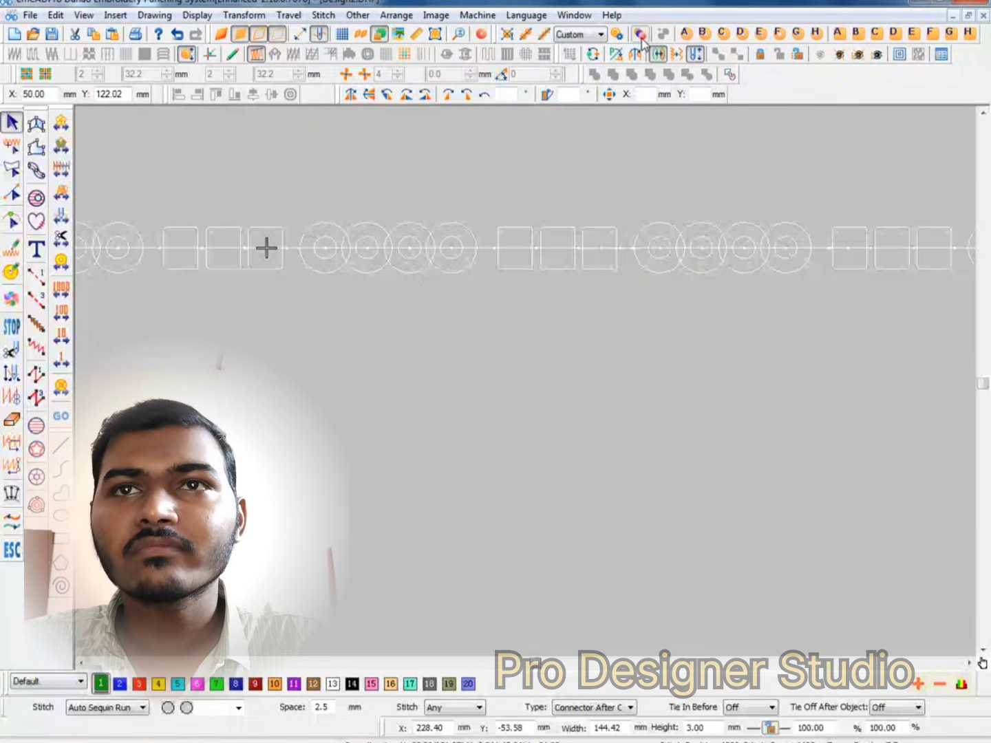
Set the space of the single SequinA row in the straight run's Multi Sequin Rule to 4 mm and view it realistically.
{"action": "left_click", "coordinate": [640, 34]}
{"action": "double_click", "coordinate": [592, 232]}
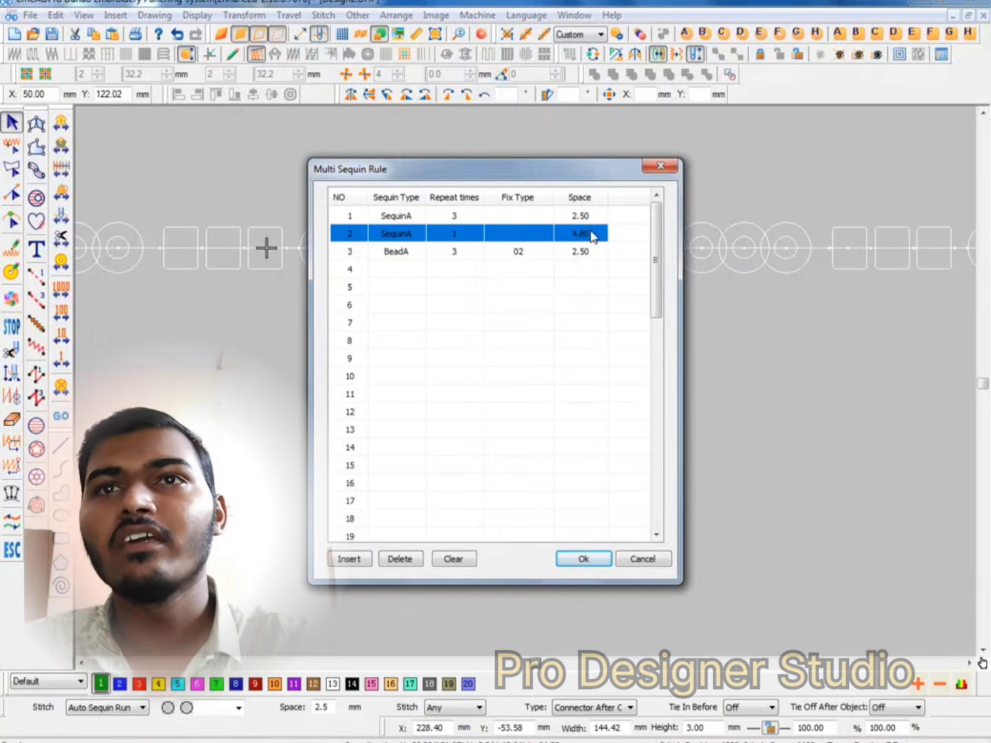
{"action": "type", "text": "4"}
{"action": "key", "text": "Return"}
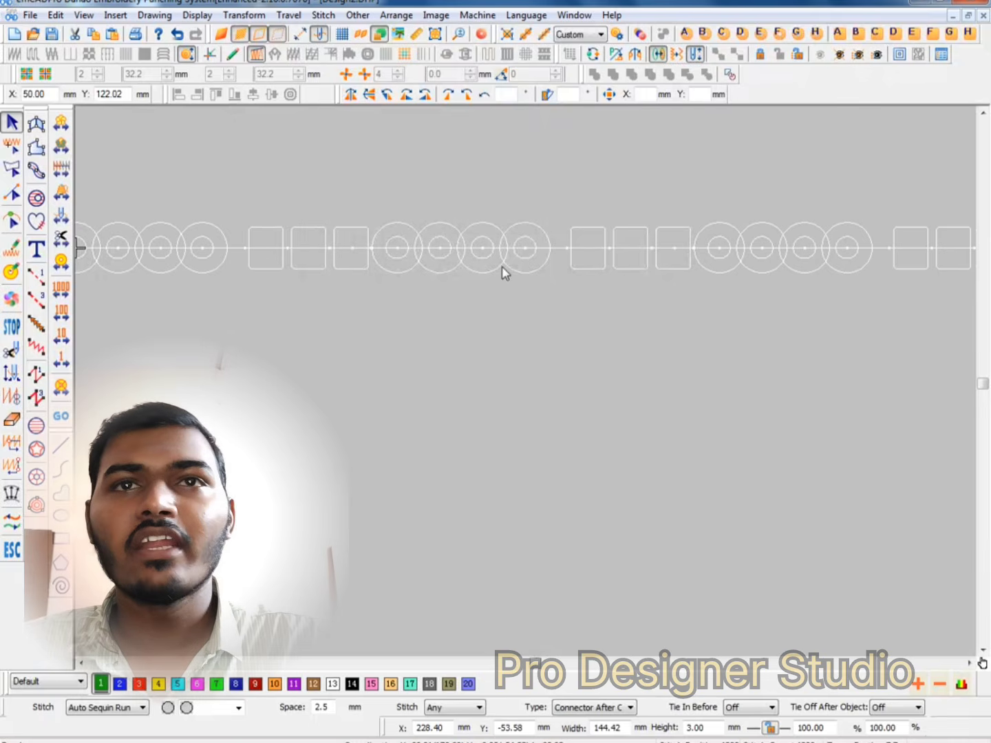
{"action": "key", "text": "t"}
{"action": "scroll", "coordinate": [326, 245], "scroll_direction": "up", "scroll_amount": 1}
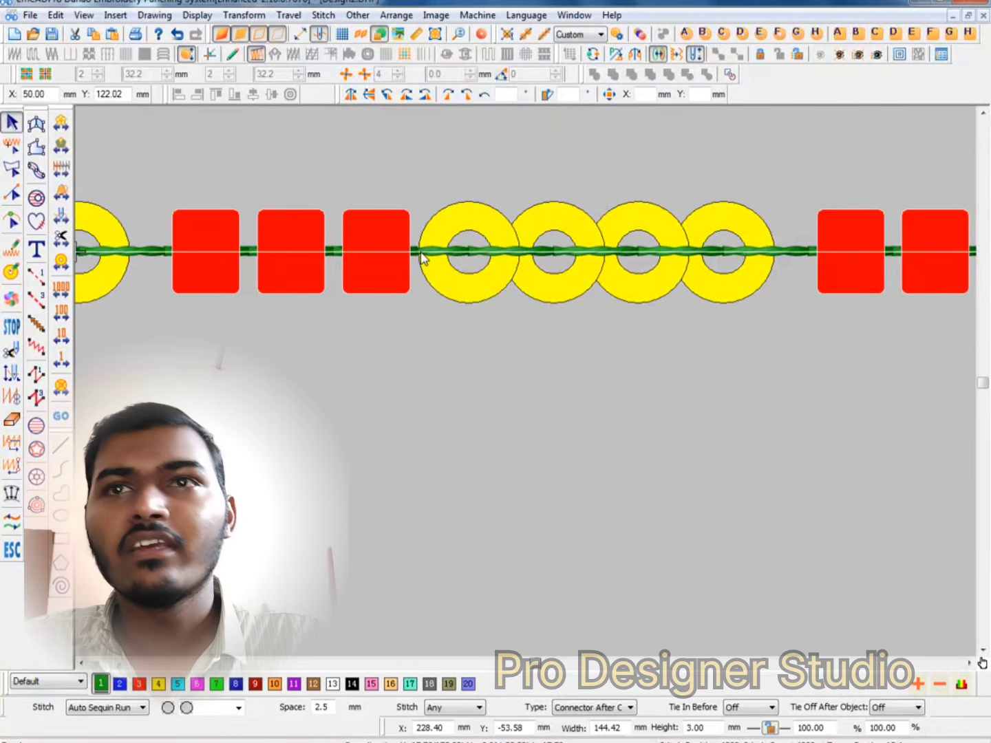
{"action": "scroll", "coordinate": [579, 325], "scroll_direction": "down", "scroll_amount": 1}
{"action": "scroll", "coordinate": [586, 269], "scroll_direction": "up", "scroll_amount": 1}
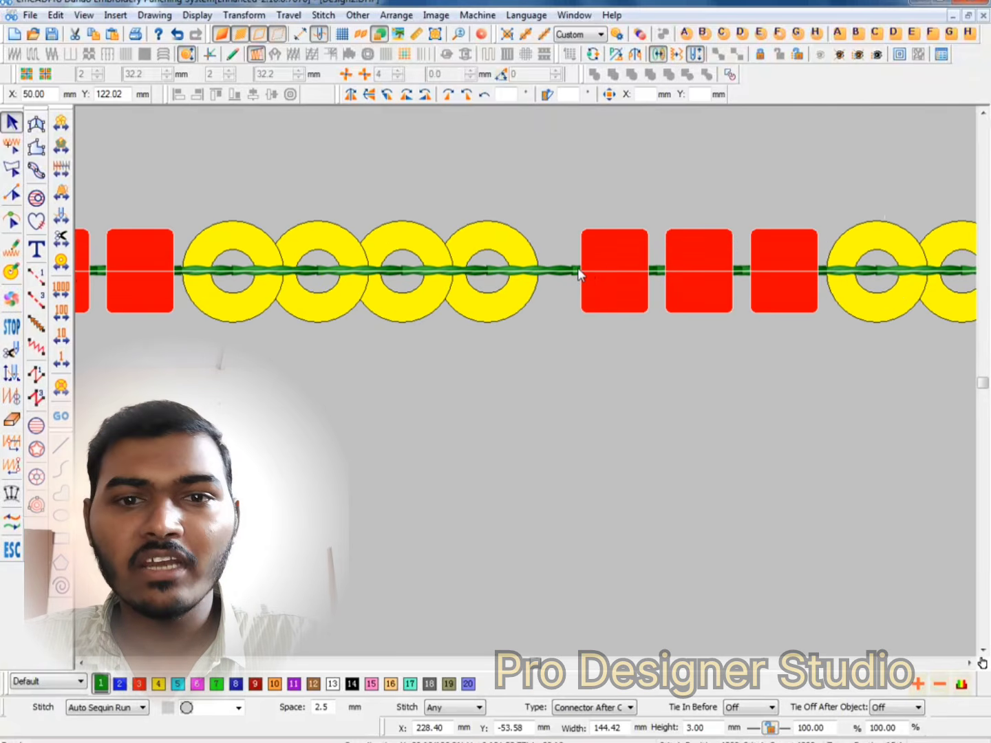
Set the repeat times of the BeadA row in the straight run's Multi Sequin Rule to 2.
{"action": "left_click", "coordinate": [619, 73]}
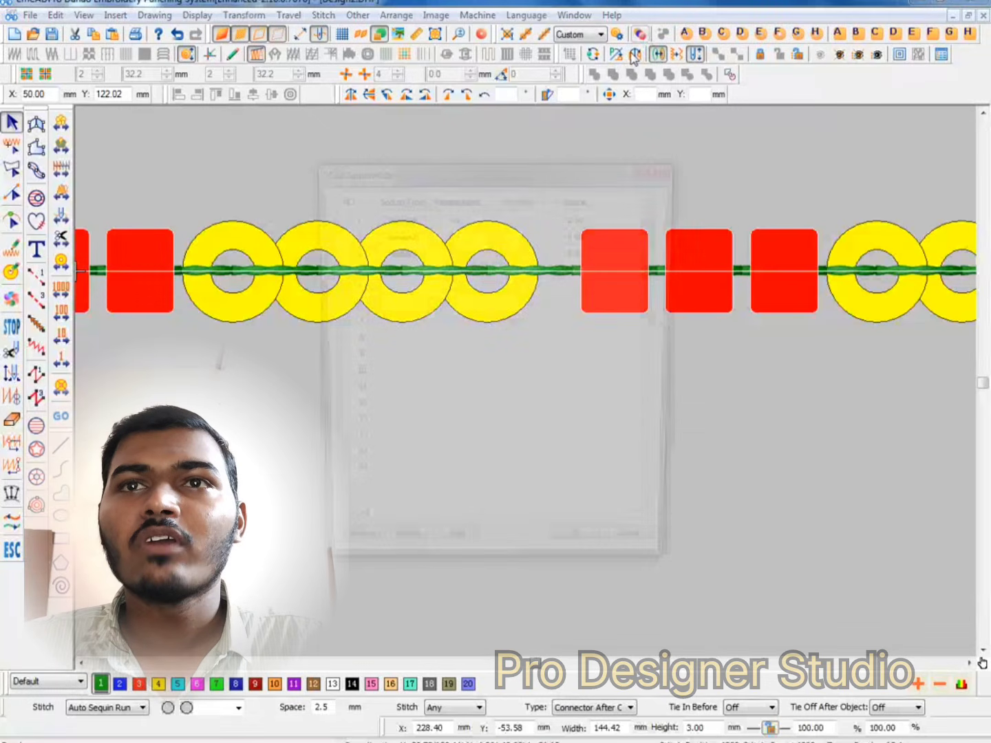
{"action": "double_click", "coordinate": [580, 251]}
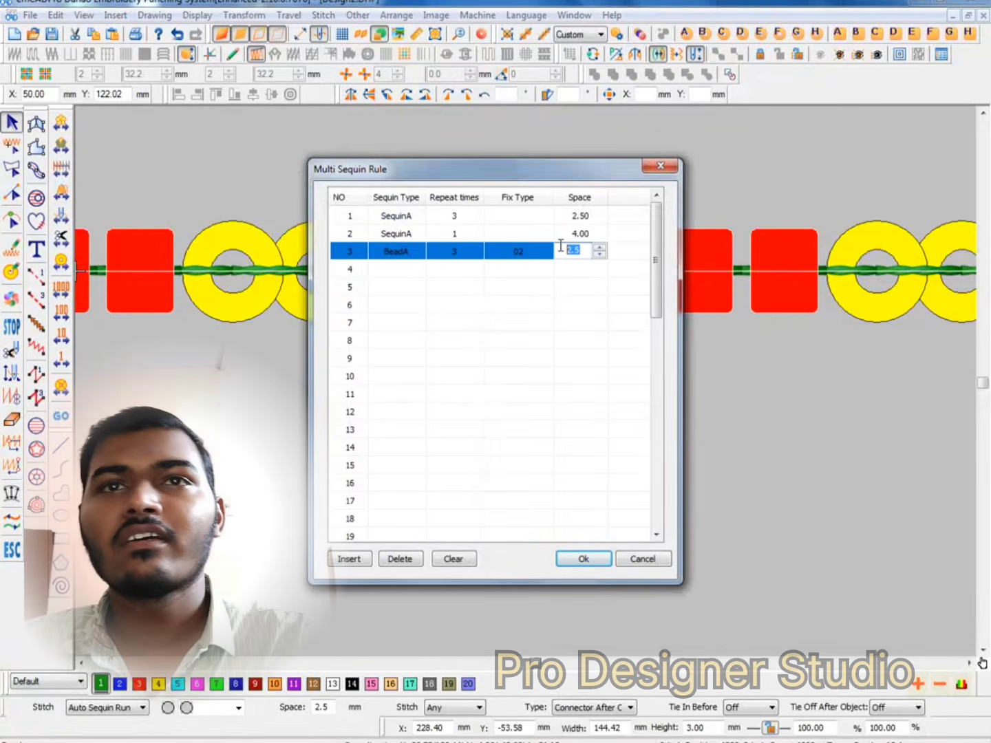
{"action": "double_click", "coordinate": [443, 251]}
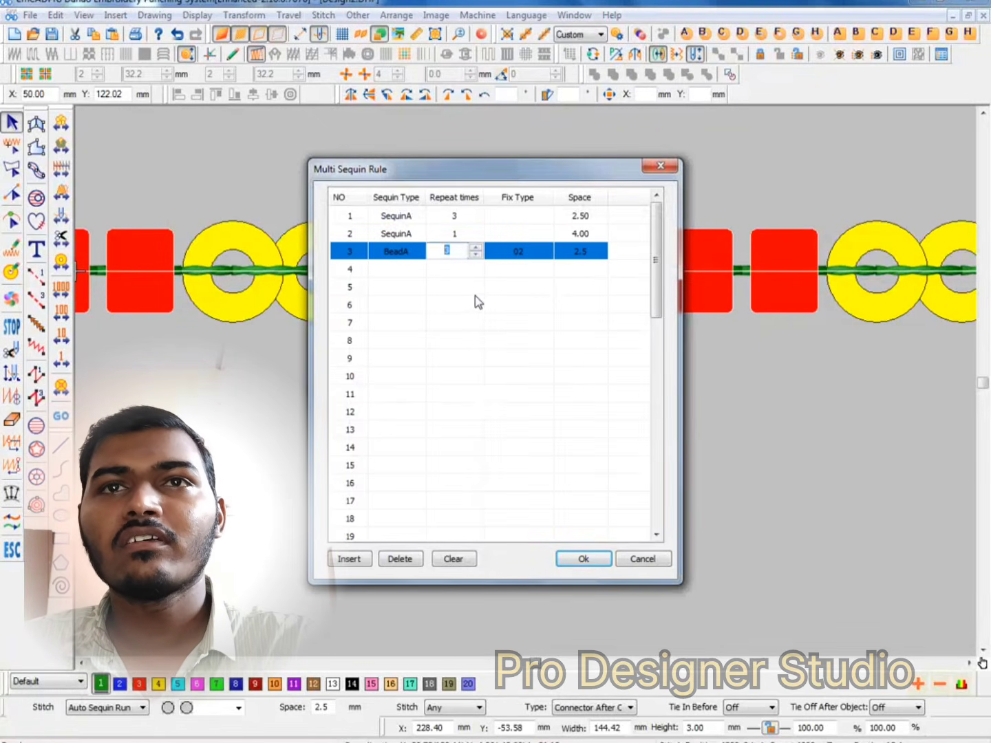
{"action": "type", "text": "2"}
Add a fourth rule row with BeadA, 1 repeat, fix type 02 and 1.8 mm space, and apply the rule.
{"action": "double_click", "coordinate": [458, 270]}
{"action": "type", "text": "1"}
{"action": "left_click", "coordinate": [390, 275]}
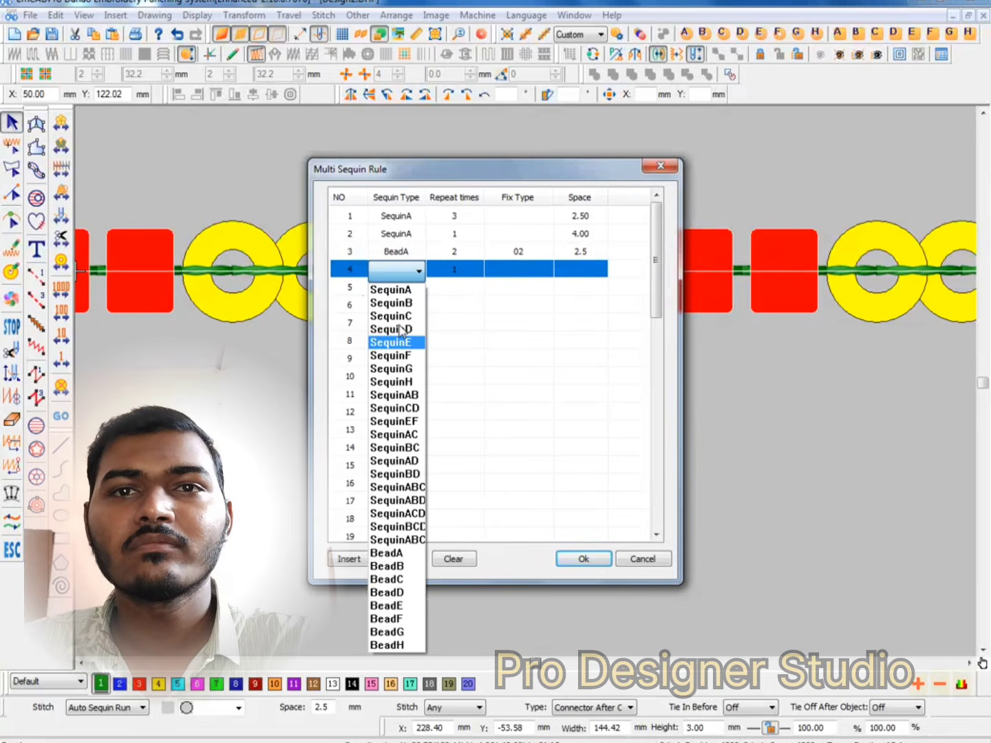
{"action": "left_click", "coordinate": [396, 553]}
{"action": "left_click", "coordinate": [520, 272]}
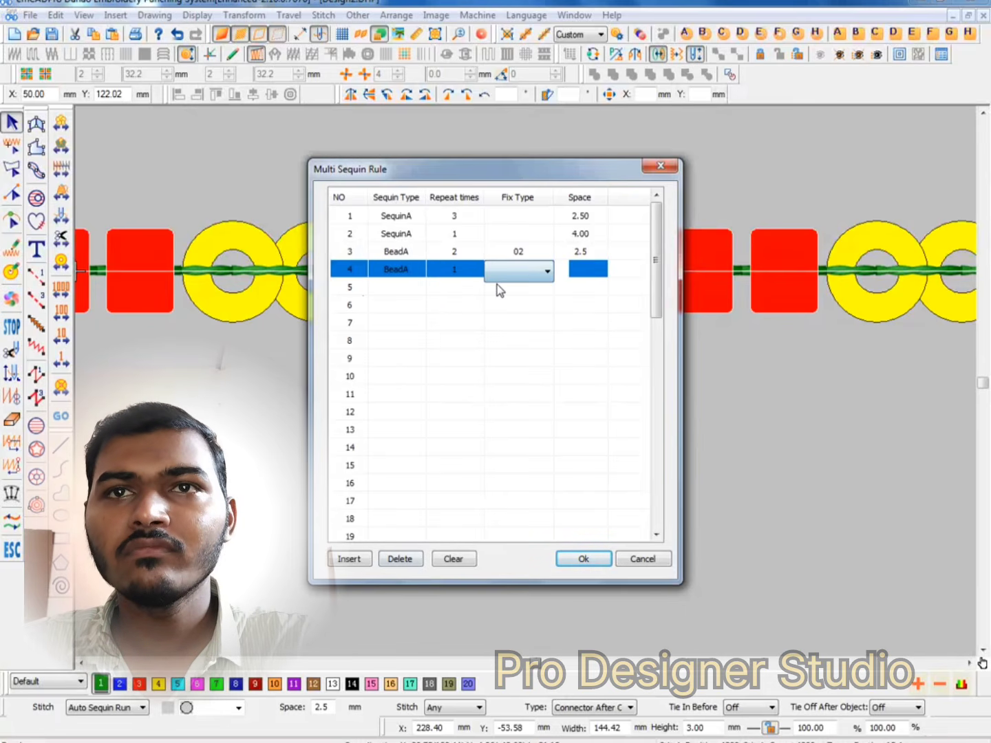
{"action": "left_click", "coordinate": [522, 272]}
{"action": "left_click", "coordinate": [515, 360]}
{"action": "double_click", "coordinate": [583, 269]}
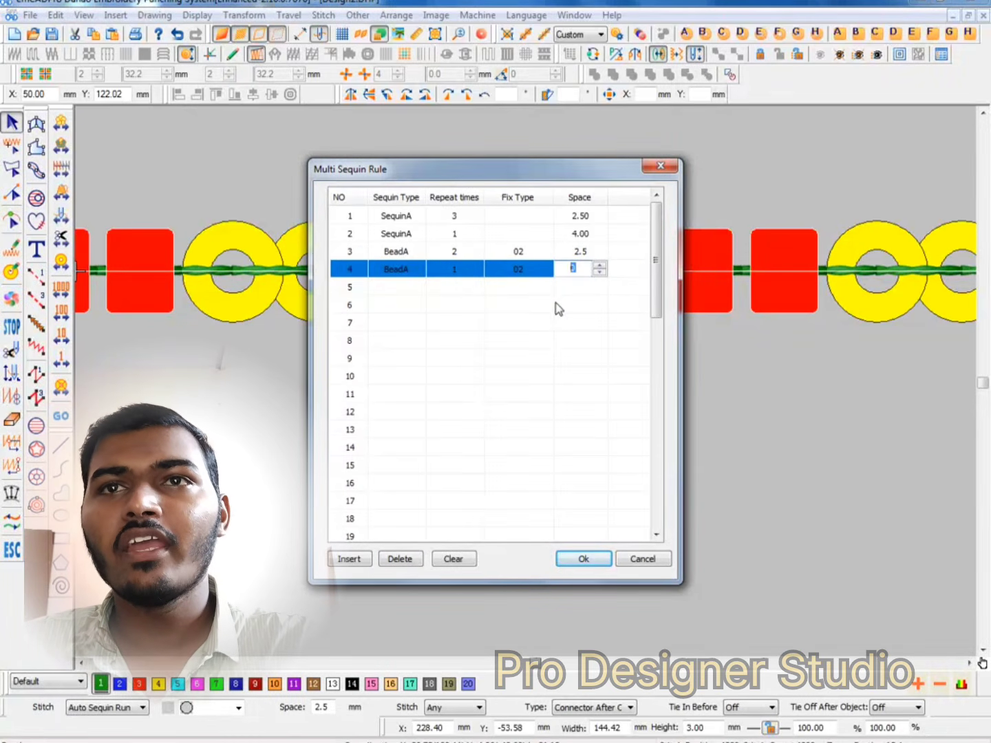
{"action": "type", "text": "1.8"}
{"action": "key", "text": "Return"}
{"action": "key", "text": "Return"}
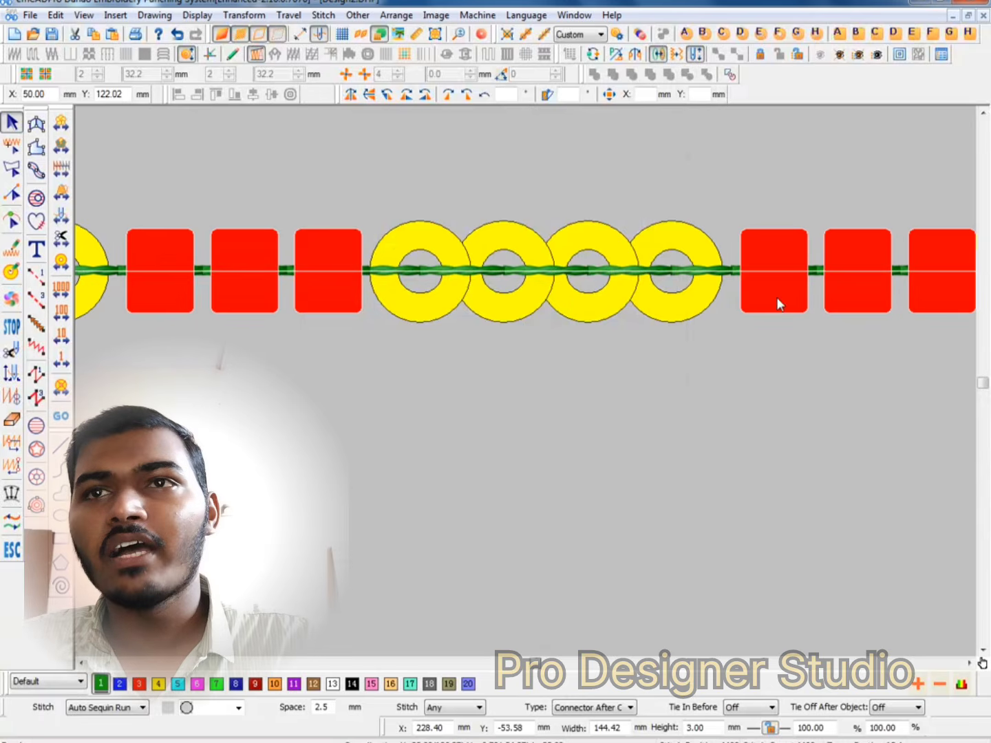
Set the space of the fourth row, BeadA, in the straight run's rule to 1.7 mm and apply it.
{"action": "scroll", "coordinate": [777, 298], "scroll_direction": "down", "scroll_amount": 2}
{"action": "scroll", "coordinate": [727, 283], "scroll_direction": "up", "scroll_amount": 1}
{"action": "scroll", "coordinate": [813, 323], "scroll_direction": "up", "scroll_amount": 1}
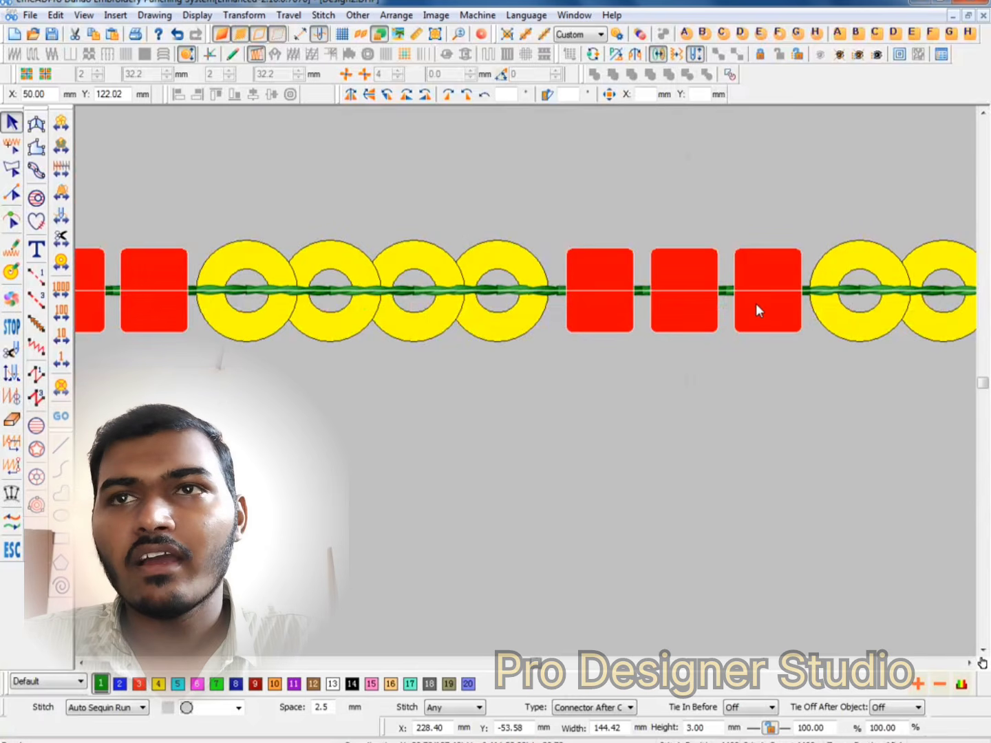
{"action": "key", "text": "t"}
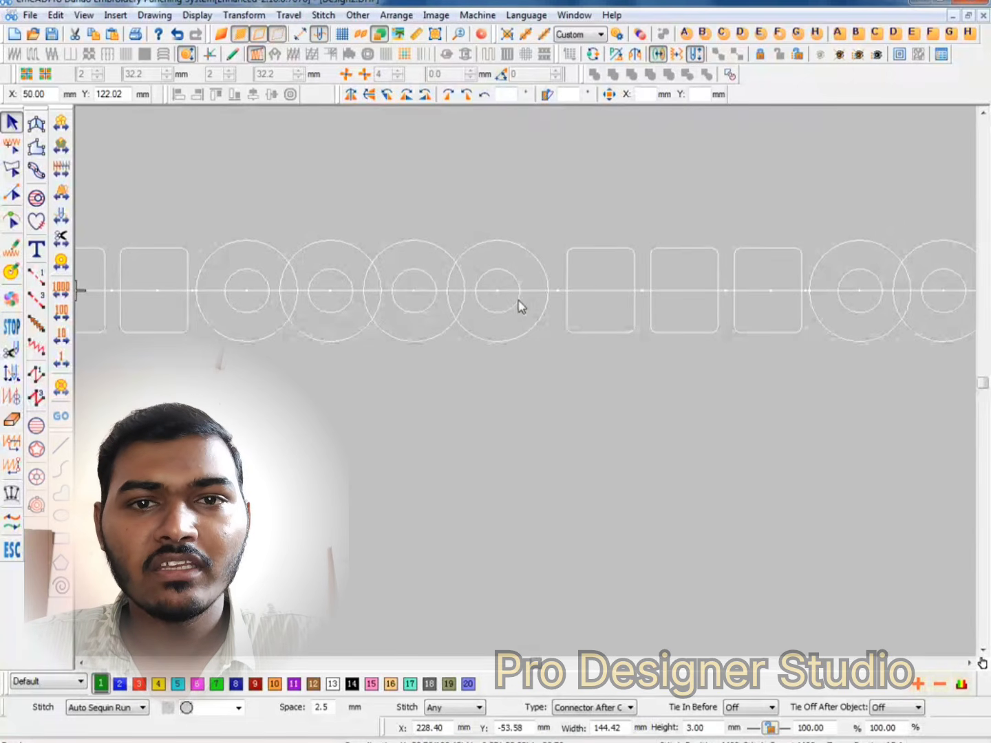
{"action": "key", "text": "t"}
{"action": "key", "text": "t"}
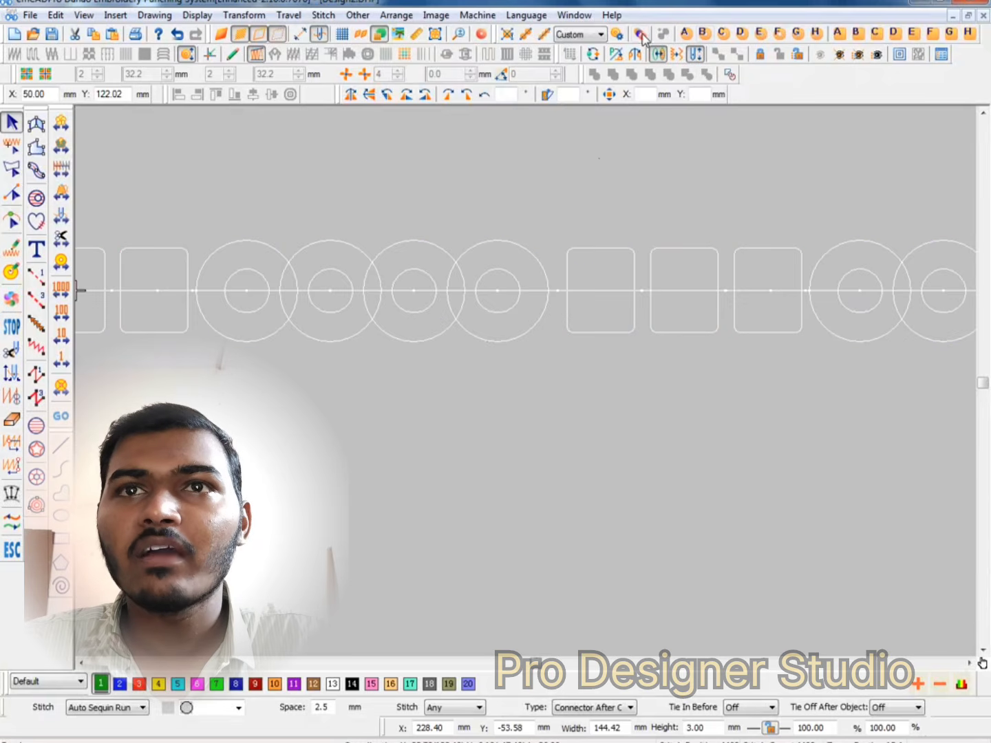
{"action": "left_click", "coordinate": [641, 34]}
{"action": "double_click", "coordinate": [592, 269]}
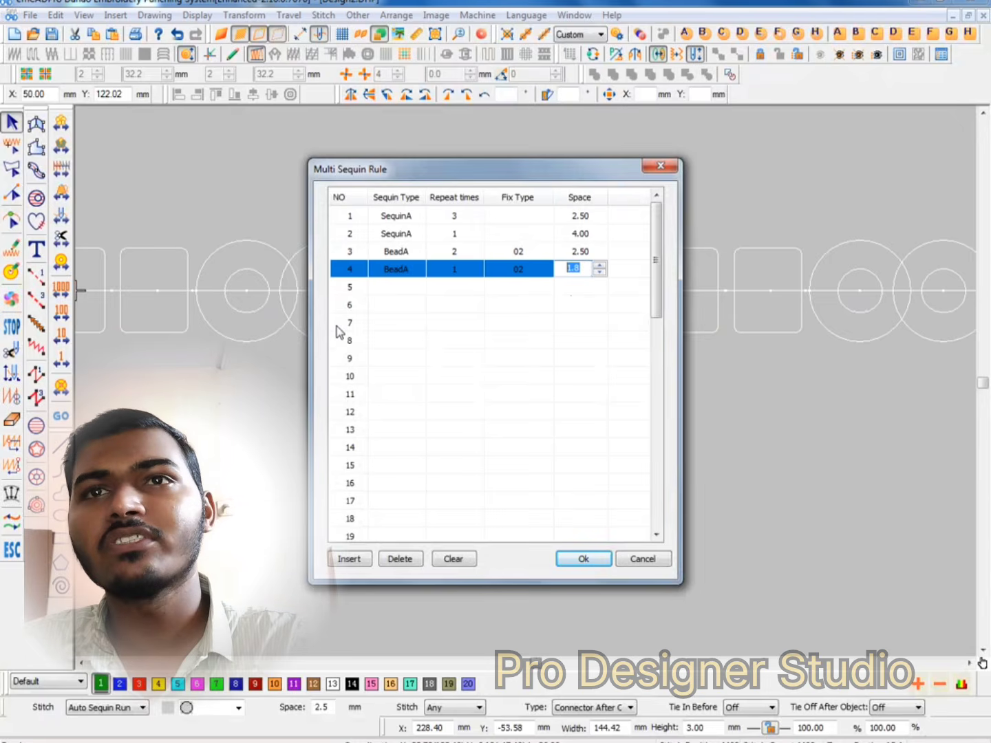
{"action": "type", "text": "1.7"}
{"action": "left_click", "coordinate": [482, 351]}
{"action": "key", "text": "Return"}
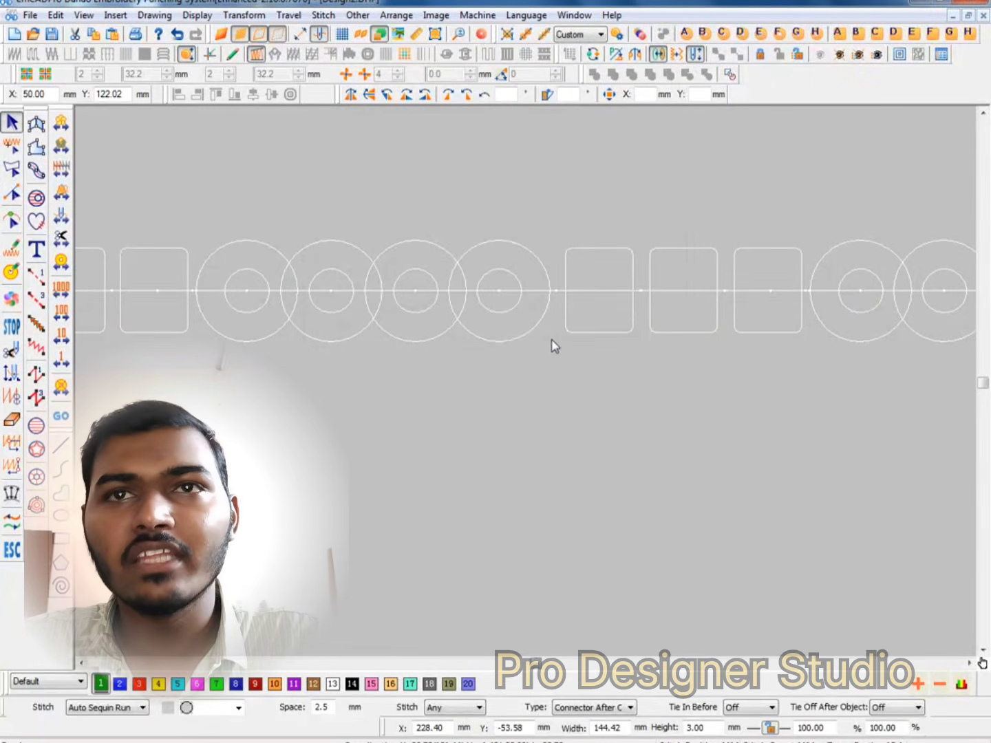
Examine the gaps between beads and sequins along the straight run in the realistic and outline views.
{"action": "key", "text": "t"}
{"action": "scroll", "coordinate": [512, 329], "scroll_direction": "down", "scroll_amount": 2}
{"action": "left_click", "coordinate": [616, 337]}
{"action": "scroll", "coordinate": [456, 339], "scroll_direction": "down", "scroll_amount": 1}
{"action": "scroll", "coordinate": [537, 334], "scroll_direction": "up", "scroll_amount": 1}
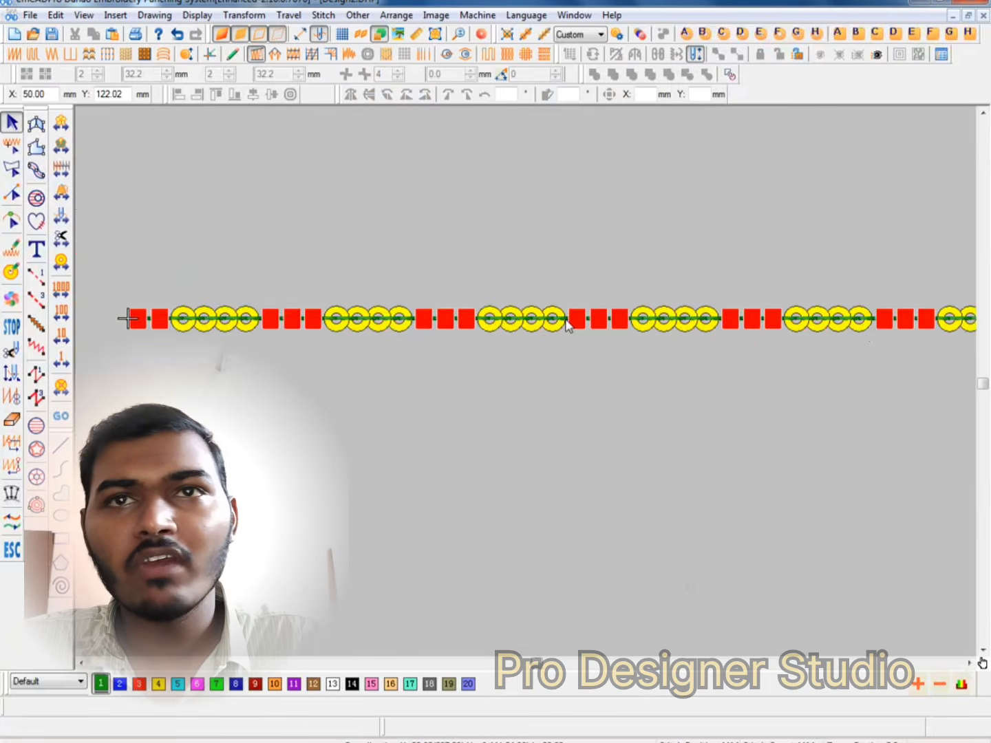
{"action": "scroll", "coordinate": [567, 325], "scroll_direction": "up", "scroll_amount": 1}
{"action": "left_click", "coordinate": [471, 327]}
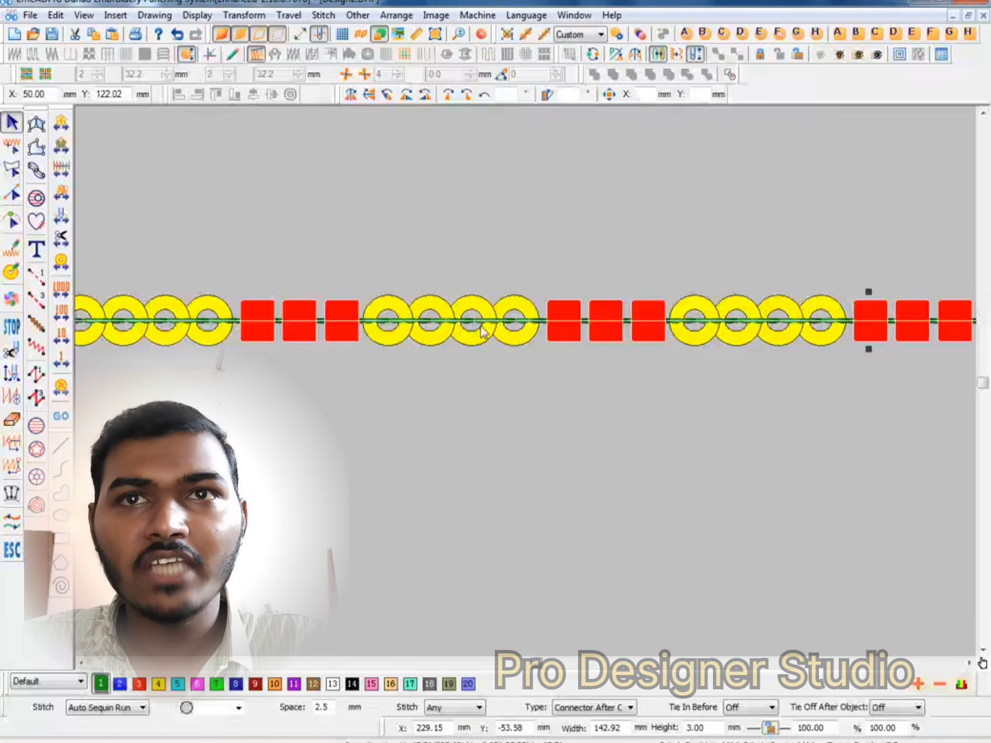
{"action": "key", "text": "t"}
{"action": "scroll", "coordinate": [465, 319], "scroll_direction": "up", "scroll_amount": 1}
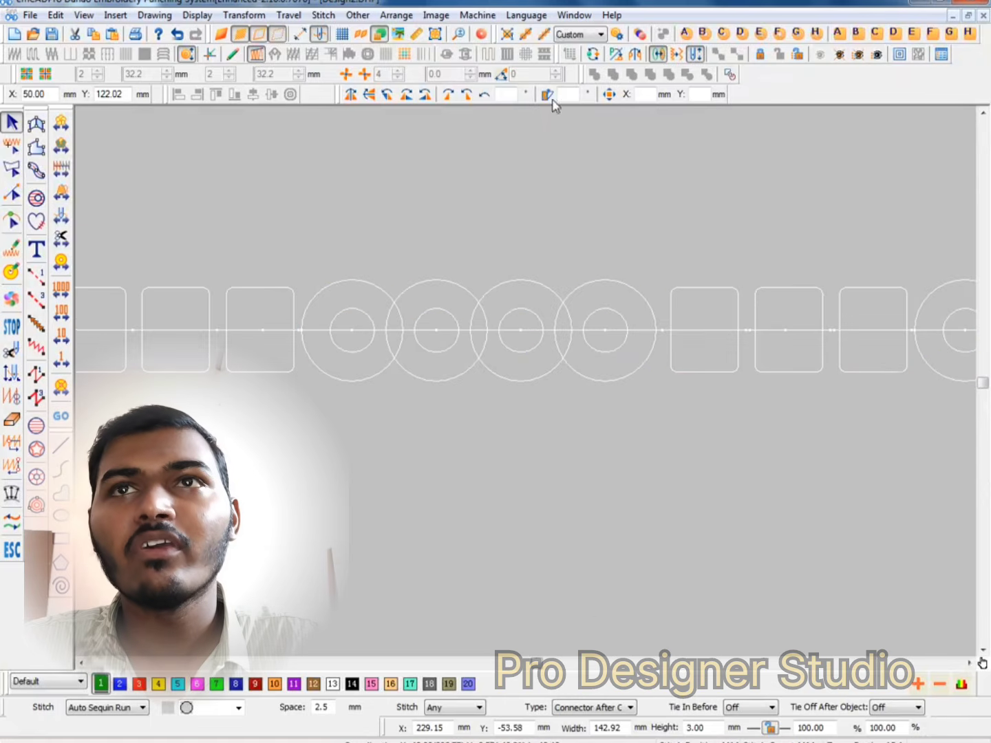
Set the space of the first SequinA row in the straight run's rule to 2.48 mm and apply it.
{"action": "left_click", "coordinate": [639, 36]}
{"action": "left_click", "coordinate": [582, 233]}
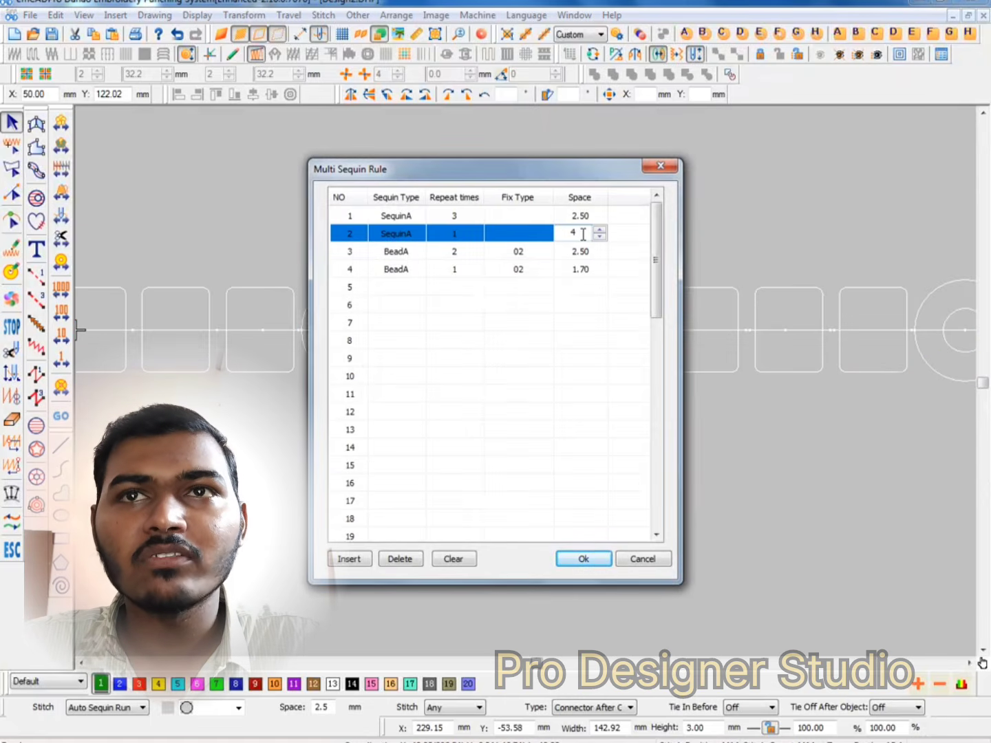
{"action": "double_click", "coordinate": [585, 234]}
{"action": "left_click", "coordinate": [584, 215]}
{"action": "left_click_drag", "start_coordinate": [585, 215], "coordinate": [388, 267]}
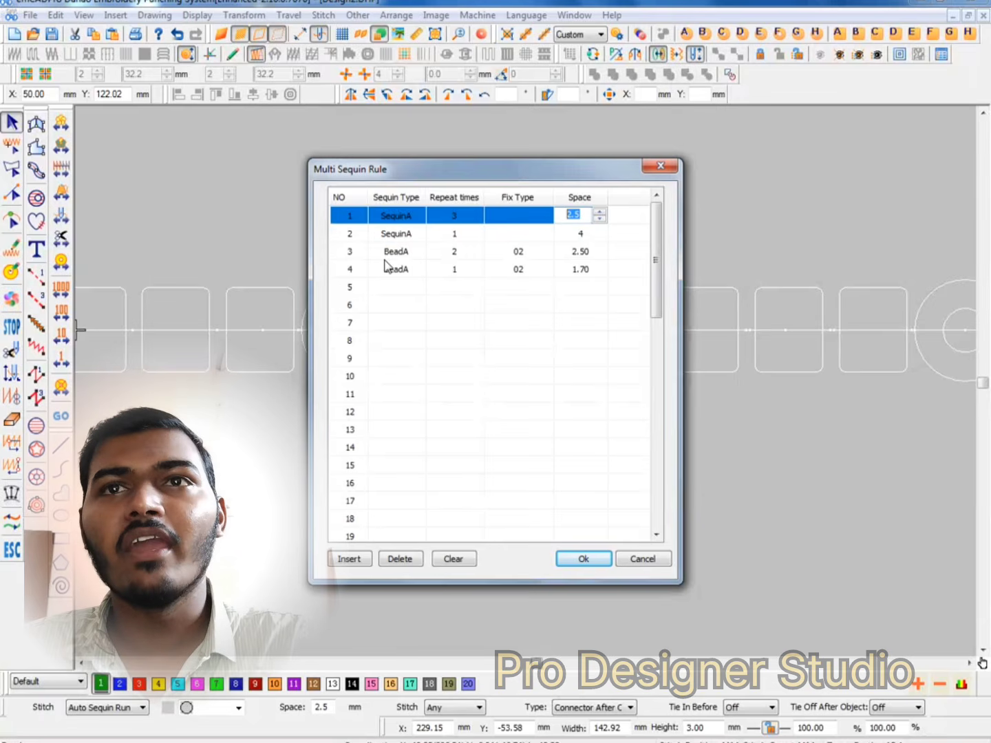
{"action": "left_click", "coordinate": [548, 358]}
{"action": "key", "text": "Return"}
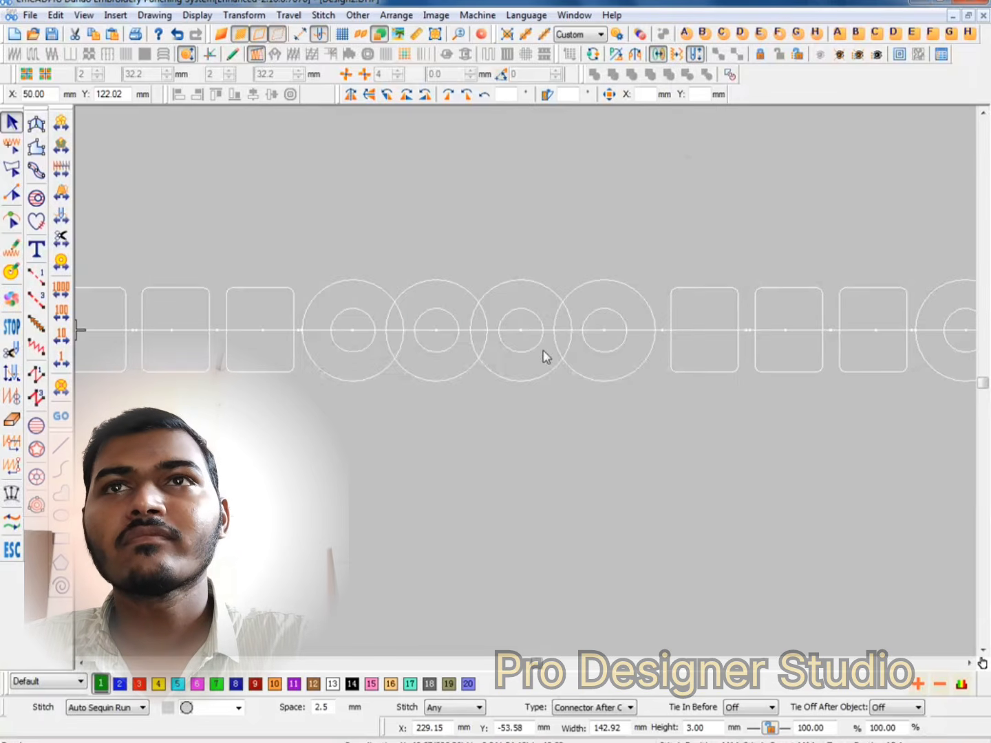
Lower the space of the first SequinA row further so the sequins overlap more, and apply the rule.
{"action": "left_click", "coordinate": [640, 36]}
{"action": "left_click", "coordinate": [579, 215]}
{"action": "left_click", "coordinate": [582, 216]}
{"action": "left_click", "coordinate": [590, 338]}
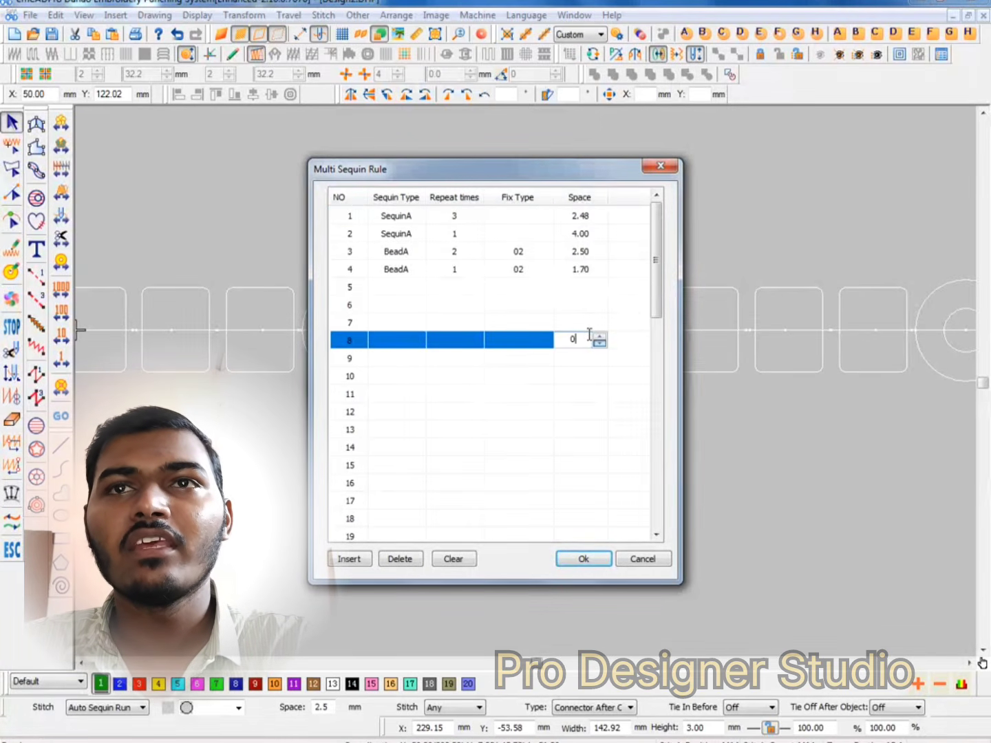
{"action": "left_click", "coordinate": [585, 216]}
{"action": "left_click", "coordinate": [585, 217]}
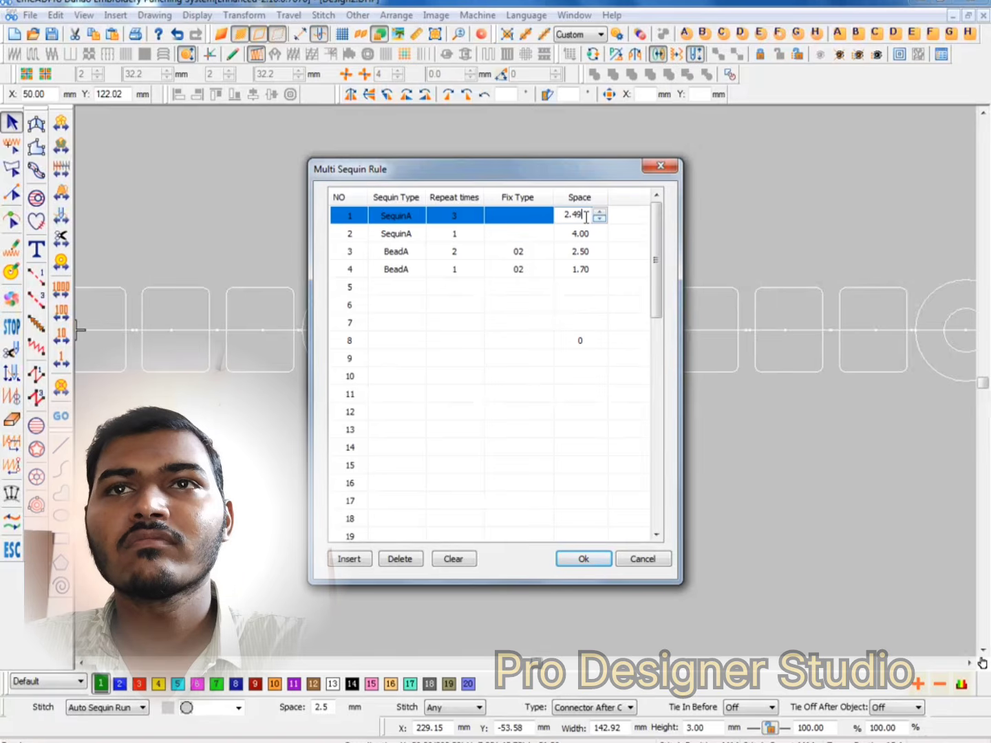
{"action": "type", "text": "2.48"}
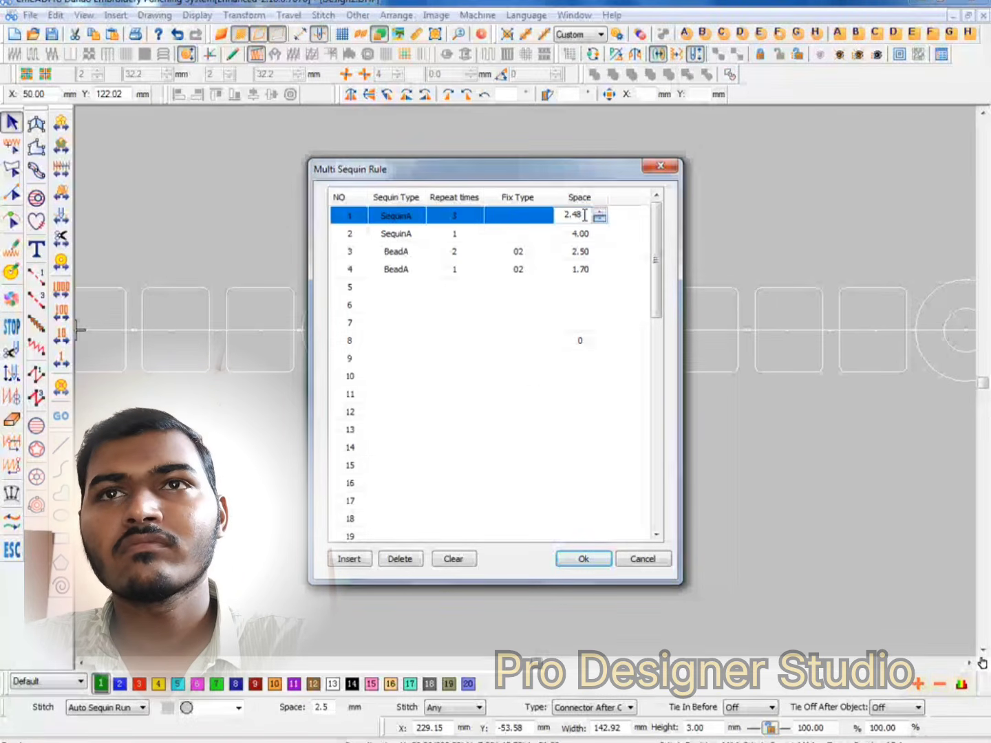
{"action": "left_click", "coordinate": [568, 317]}
{"action": "key", "text": "Return"}
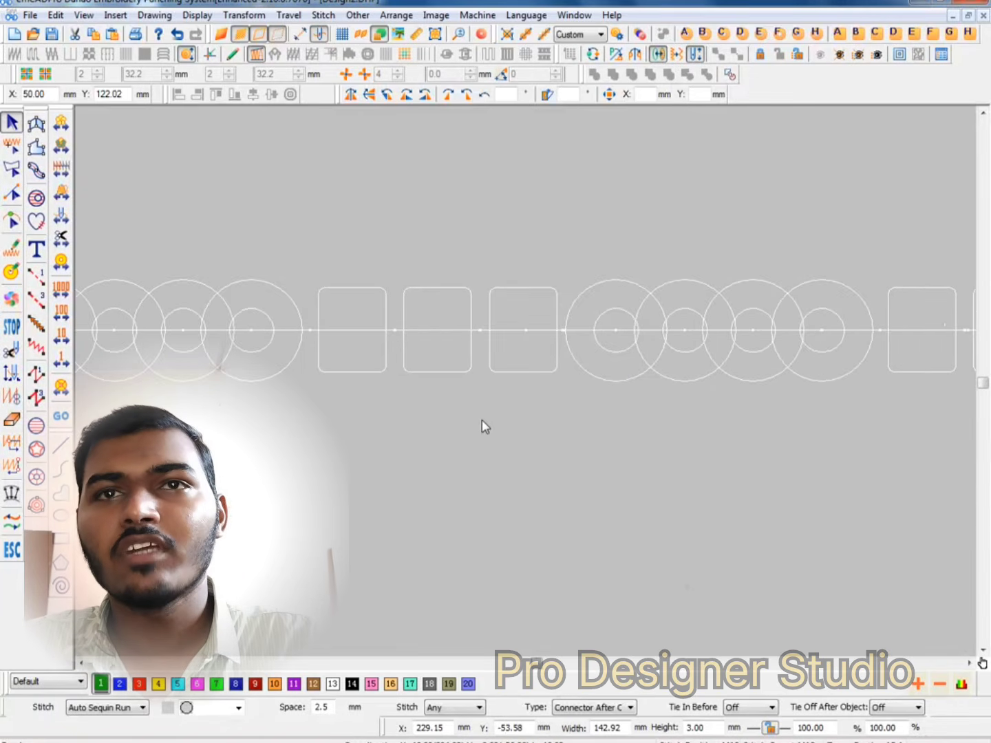
Inspect the overlapping sequins and bead groups along the whole straight run in the realistic view.
{"action": "key", "text": "t"}
{"action": "scroll", "coordinate": [523, 372], "scroll_direction": "down", "scroll_amount": 2}
{"action": "scroll", "coordinate": [543, 379], "scroll_direction": "up", "scroll_amount": 1}
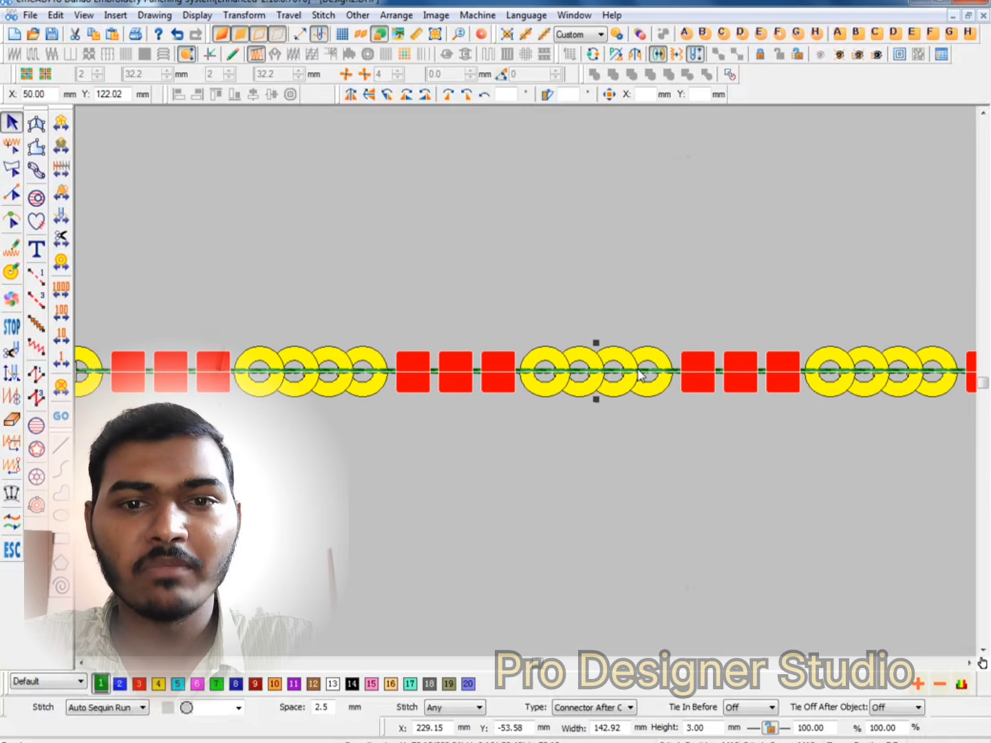
{"action": "scroll", "coordinate": [524, 356], "scroll_direction": "down", "scroll_amount": 1}
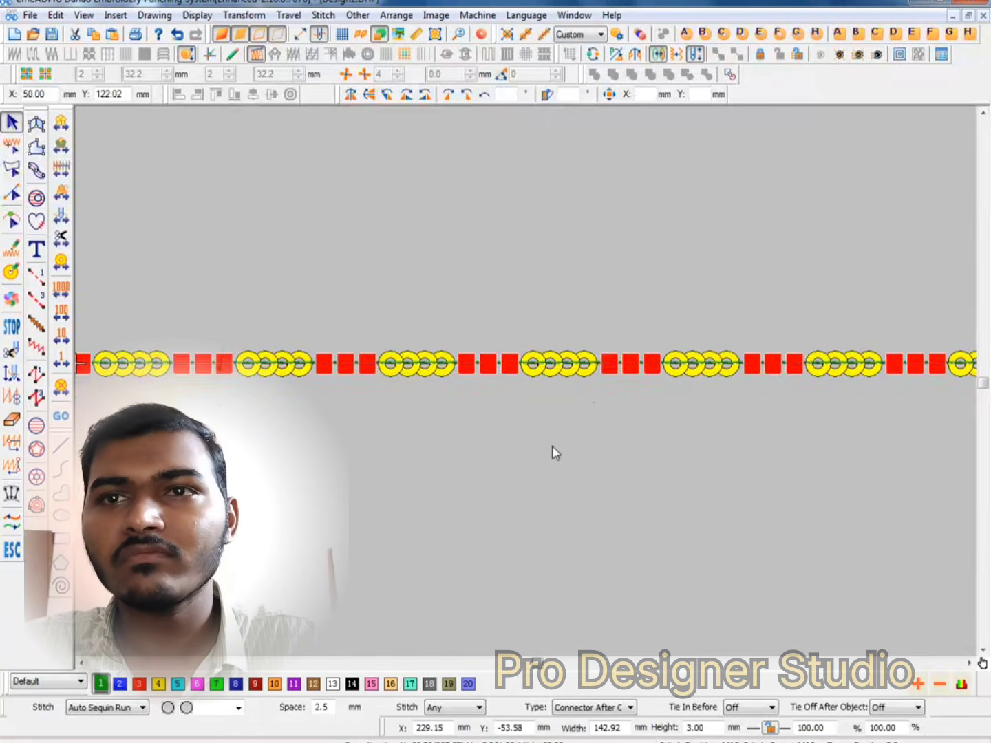
{"action": "left_click", "coordinate": [552, 447]}
{"action": "key", "text": "t"}
{"action": "scroll", "coordinate": [643, 334], "scroll_direction": "down", "scroll_amount": 1}
{"action": "scroll", "coordinate": [596, 414], "scroll_direction": "down", "scroll_amount": 1}
Select the stippling fill about 93 mm wide and examine its bead and sequin placement in the realistic view.
{"action": "left_click", "coordinate": [388, 387]}
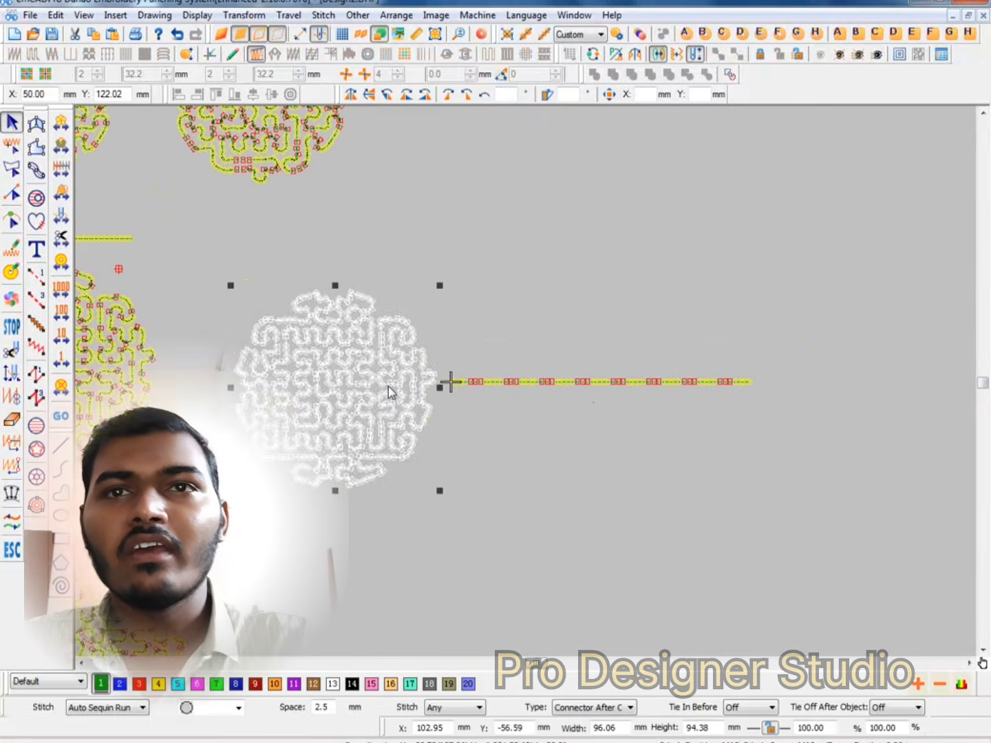
{"action": "left_click", "coordinate": [514, 382]}
{"action": "left_click", "coordinate": [537, 406]}
{"action": "scroll", "coordinate": [530, 412], "scroll_direction": "down", "scroll_amount": 1}
{"action": "scroll", "coordinate": [419, 434], "scroll_direction": "up", "scroll_amount": 1}
{"action": "scroll", "coordinate": [344, 484], "scroll_direction": "up", "scroll_amount": 1}
{"action": "left_click", "coordinate": [342, 443]}
{"action": "scroll", "coordinate": [386, 441], "scroll_direction": "up", "scroll_amount": 1}
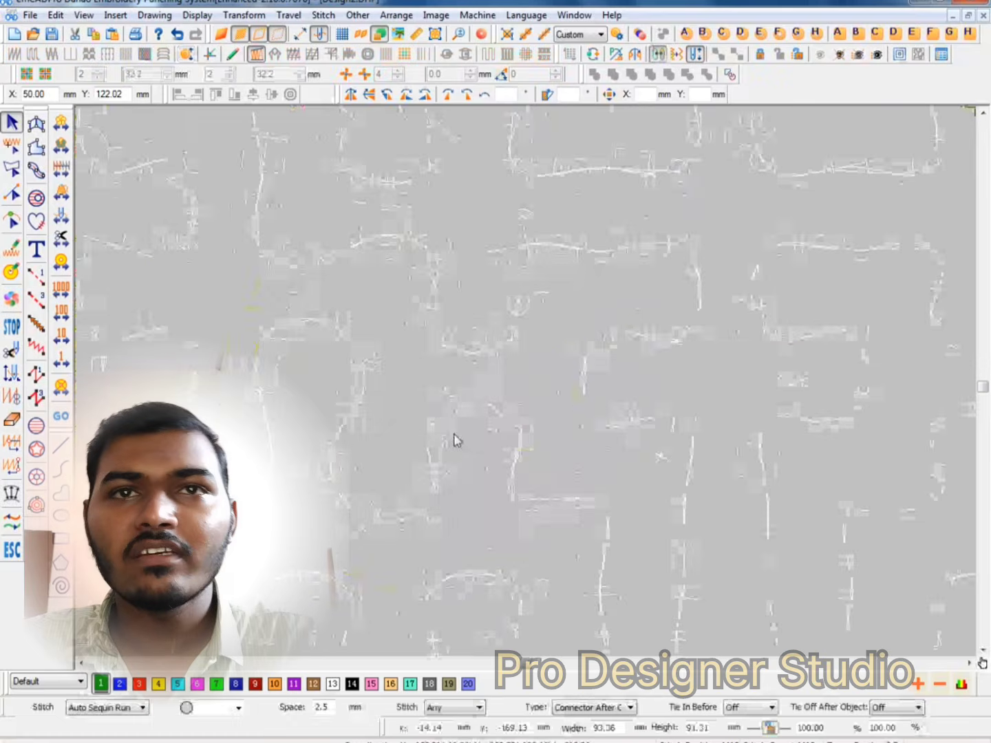
{"action": "key", "text": "t"}
{"action": "scroll", "coordinate": [487, 371], "scroll_direction": "down", "scroll_amount": 1}
{"action": "scroll", "coordinate": [487, 371], "scroll_direction": "up", "scroll_amount": 1}
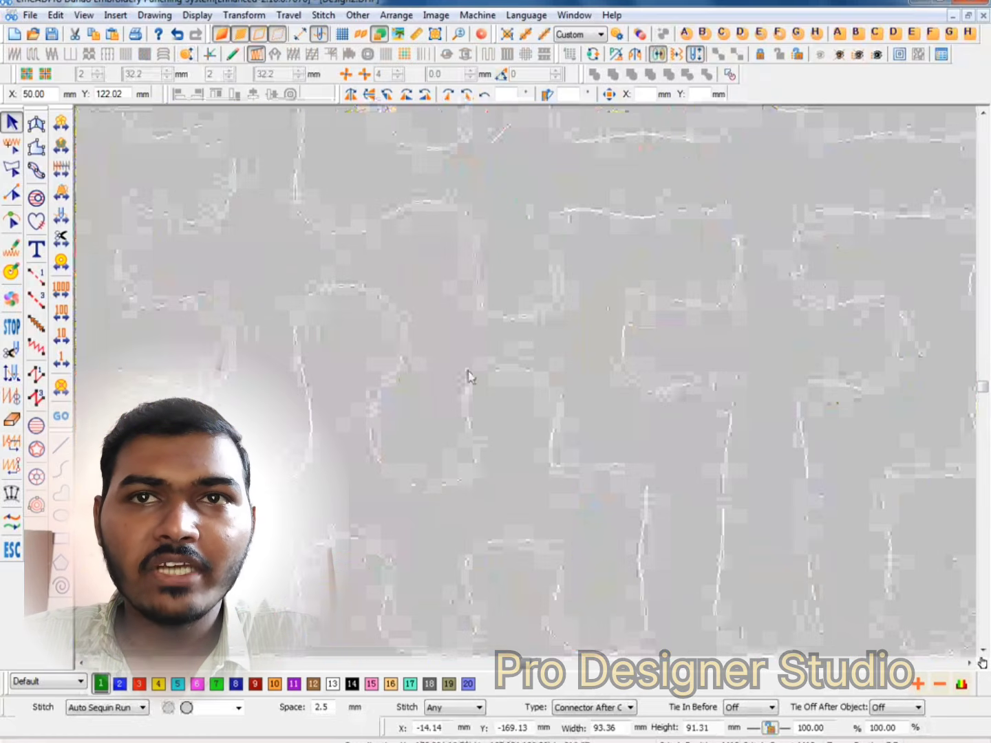
{"action": "scroll", "coordinate": [476, 328], "scroll_direction": "up", "scroll_amount": 1}
{"action": "scroll", "coordinate": [475, 328], "scroll_direction": "down", "scroll_amount": 1}
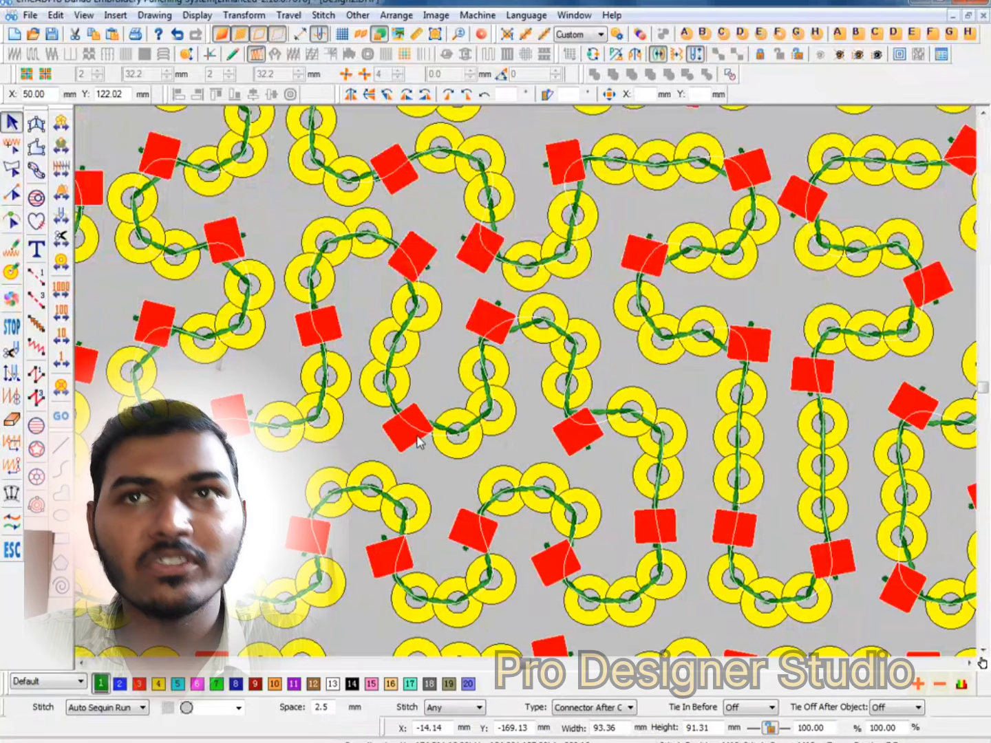
Open the stippling's Multi Sequin Rule and add a fourth row of SequinA repeated 2 times.
{"action": "left_click", "coordinate": [489, 330]}
{"action": "left_click", "coordinate": [629, 62]}
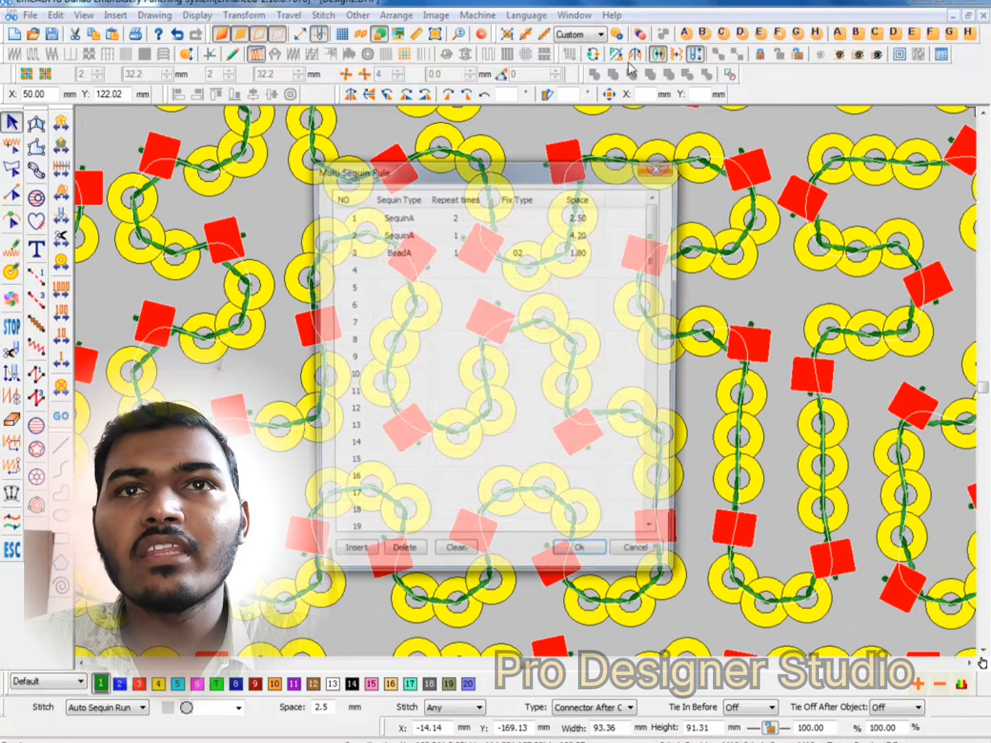
{"action": "left_click", "coordinate": [406, 269]}
{"action": "left_click", "coordinate": [402, 289]}
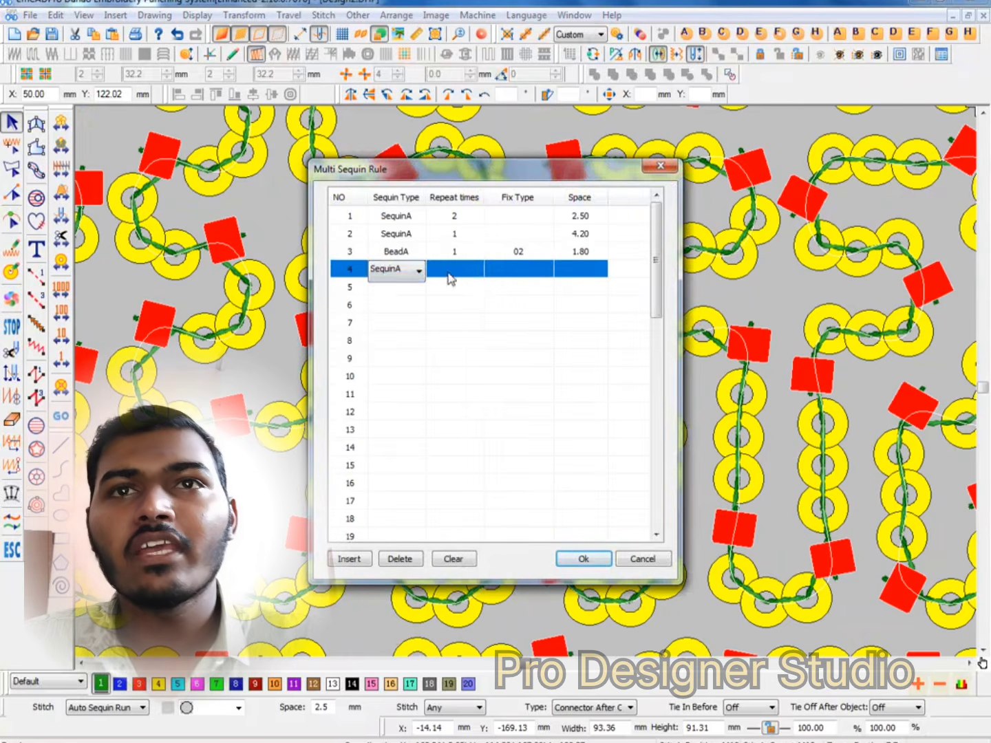
{"action": "left_click", "coordinate": [451, 269]}
{"action": "type", "text": "2"}
Add row 5 as SequinA with 1 repeat and 4.2 mm space, and set row 4's space to 2.5 mm.
{"action": "left_click", "coordinate": [398, 286]}
{"action": "left_click", "coordinate": [406, 287]}
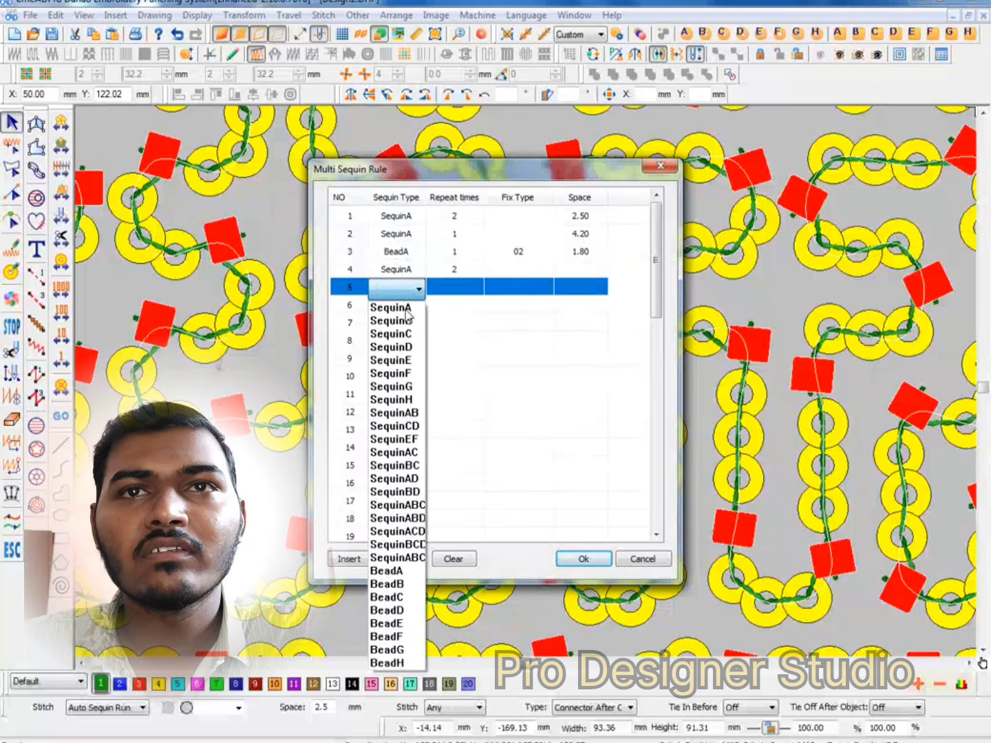
{"action": "left_click", "coordinate": [405, 309]}
{"action": "left_click", "coordinate": [438, 292]}
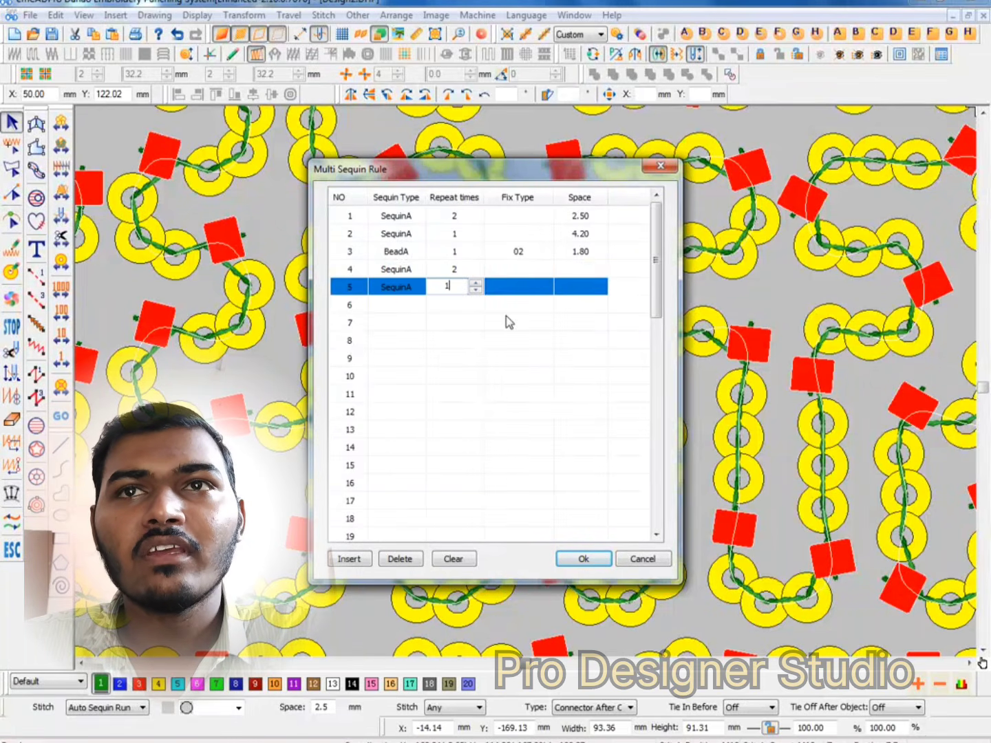
{"action": "left_click", "coordinate": [572, 289]}
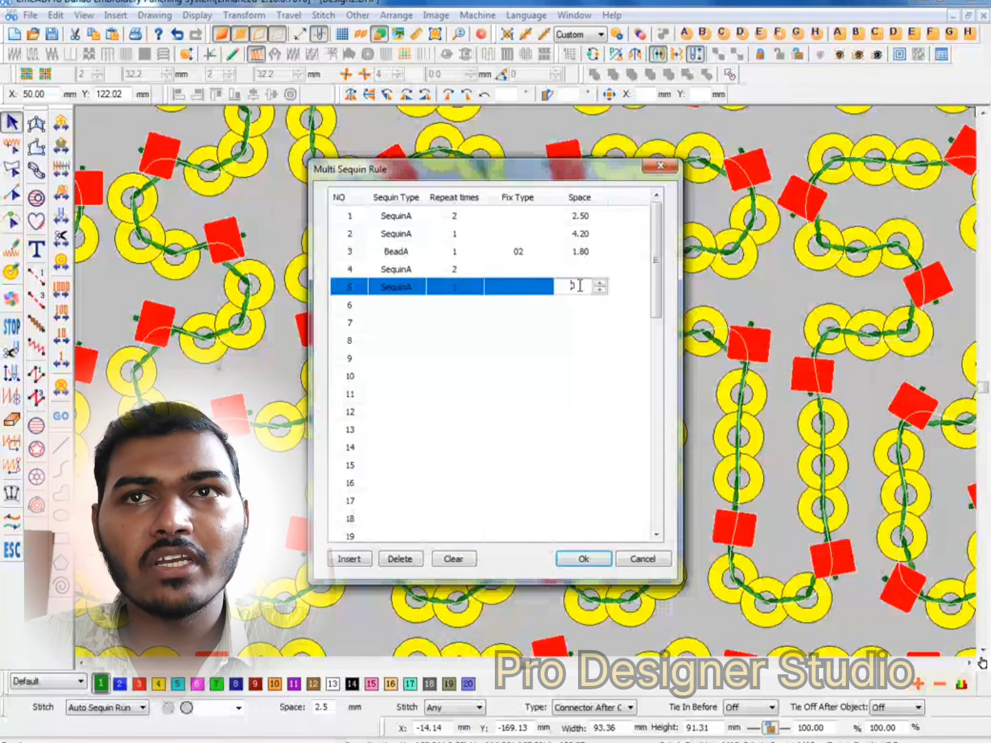
{"action": "left_click", "coordinate": [580, 269]}
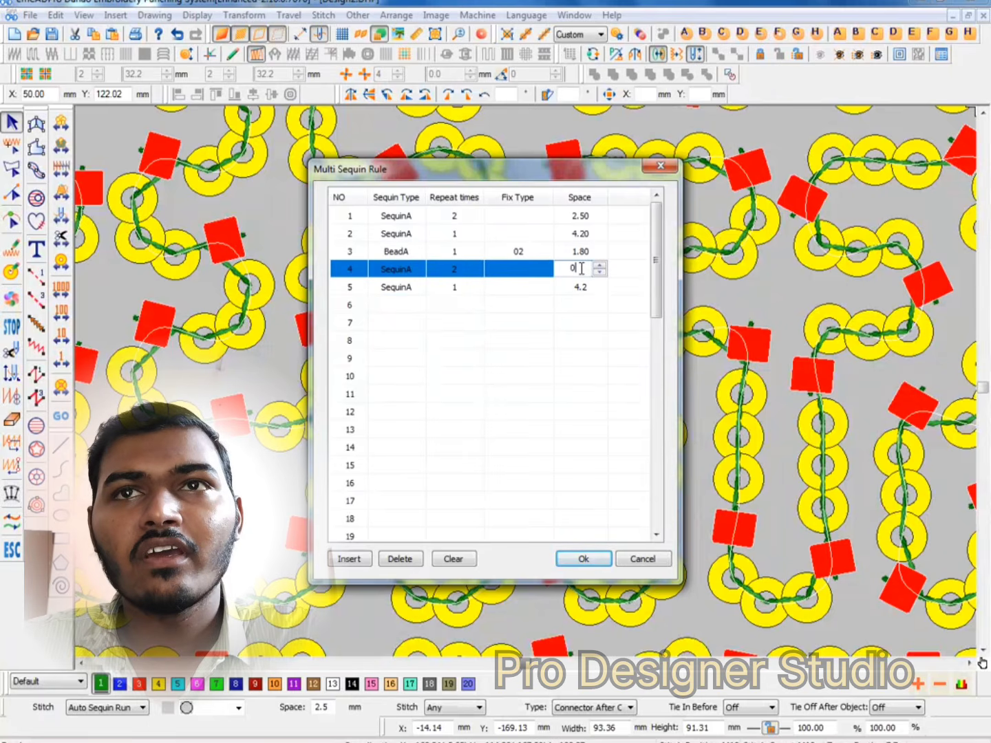
Add row 6 as BeadC with 1 repeat, Fix Type 02 and 2 mm space, and apply the rule to the stippling.
{"action": "left_click", "coordinate": [377, 294]}
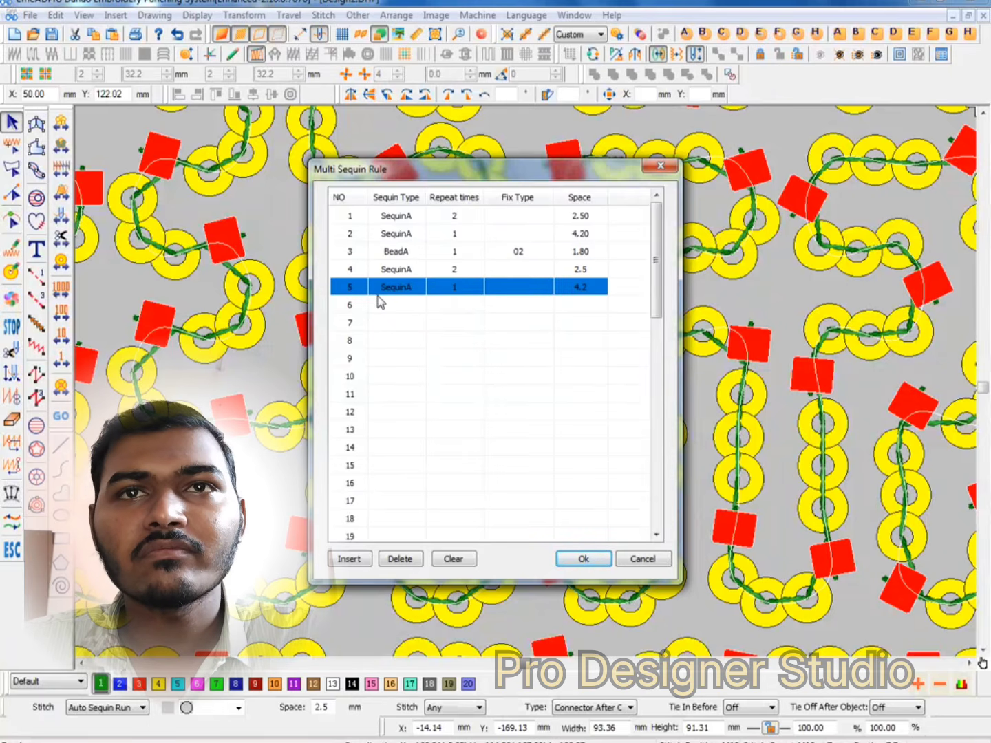
{"action": "left_click", "coordinate": [400, 307]}
{"action": "left_click", "coordinate": [404, 308]}
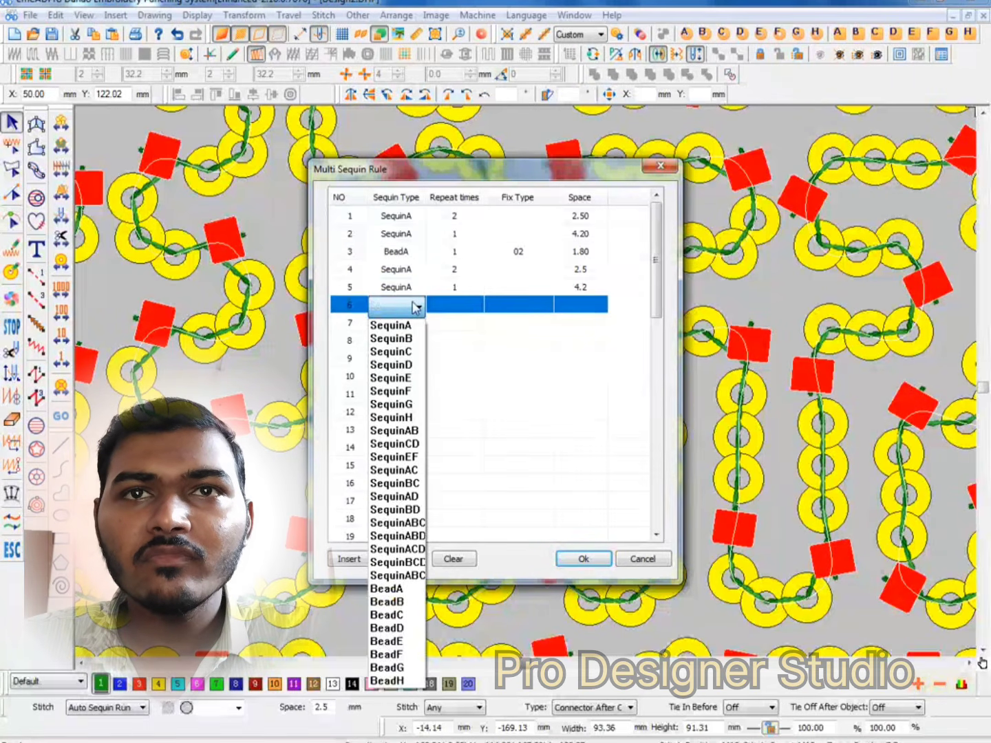
{"action": "left_click", "coordinate": [396, 615]}
{"action": "left_click", "coordinate": [457, 304]}
{"action": "left_click", "coordinate": [475, 300]}
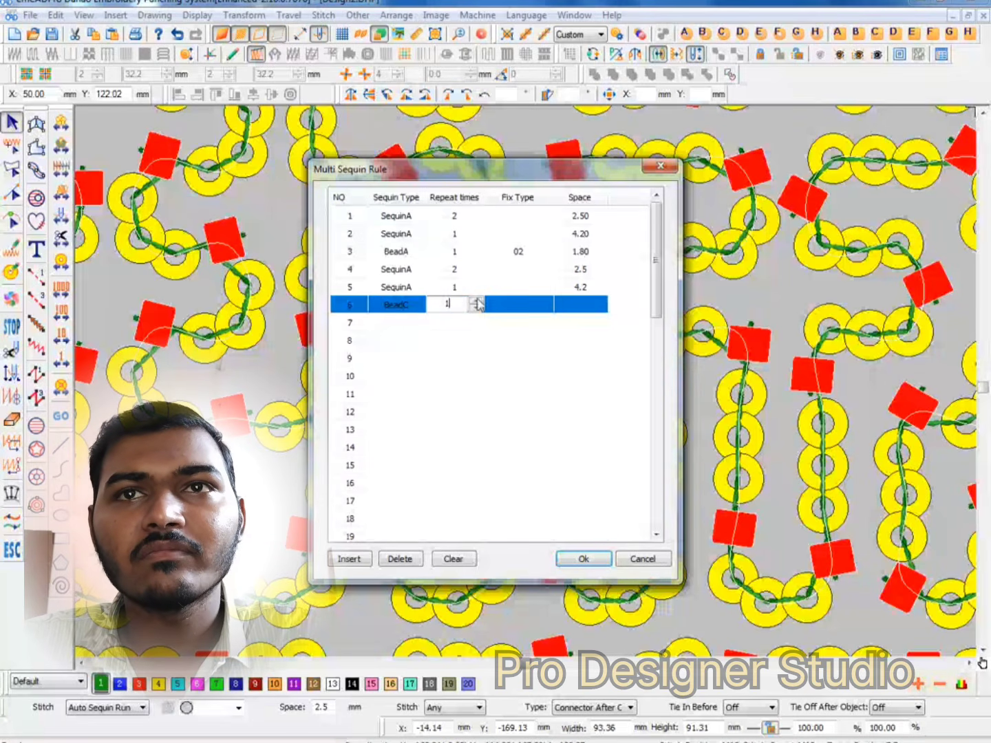
{"action": "left_click", "coordinate": [520, 313]}
{"action": "left_click", "coordinate": [517, 308]}
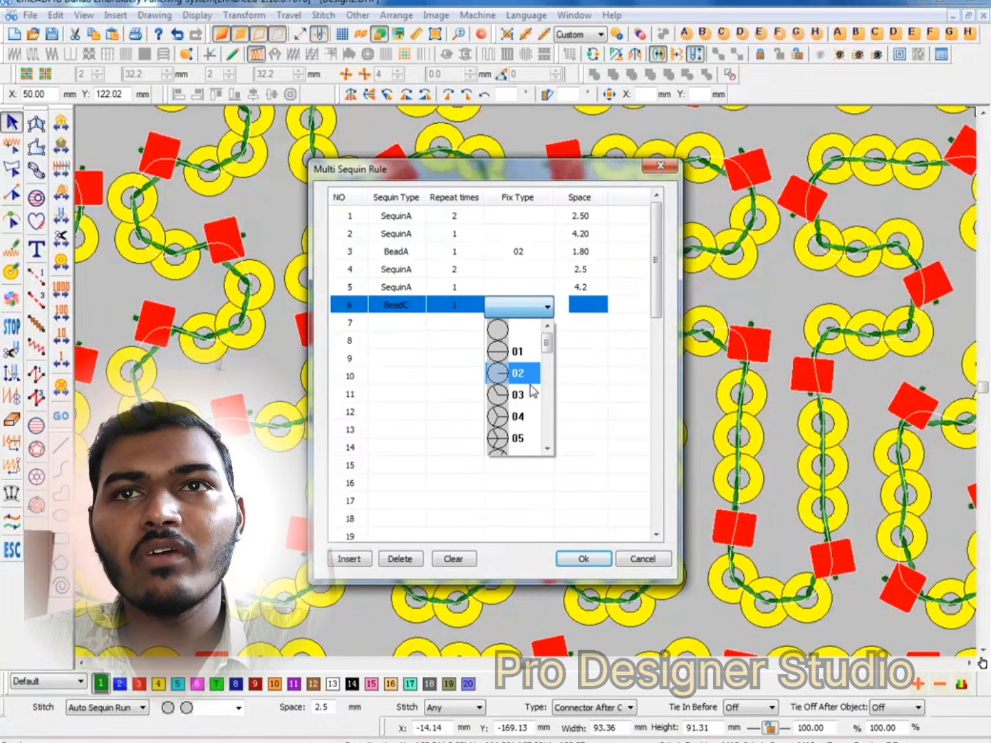
{"action": "left_click", "coordinate": [543, 374]}
{"action": "left_click", "coordinate": [591, 303]}
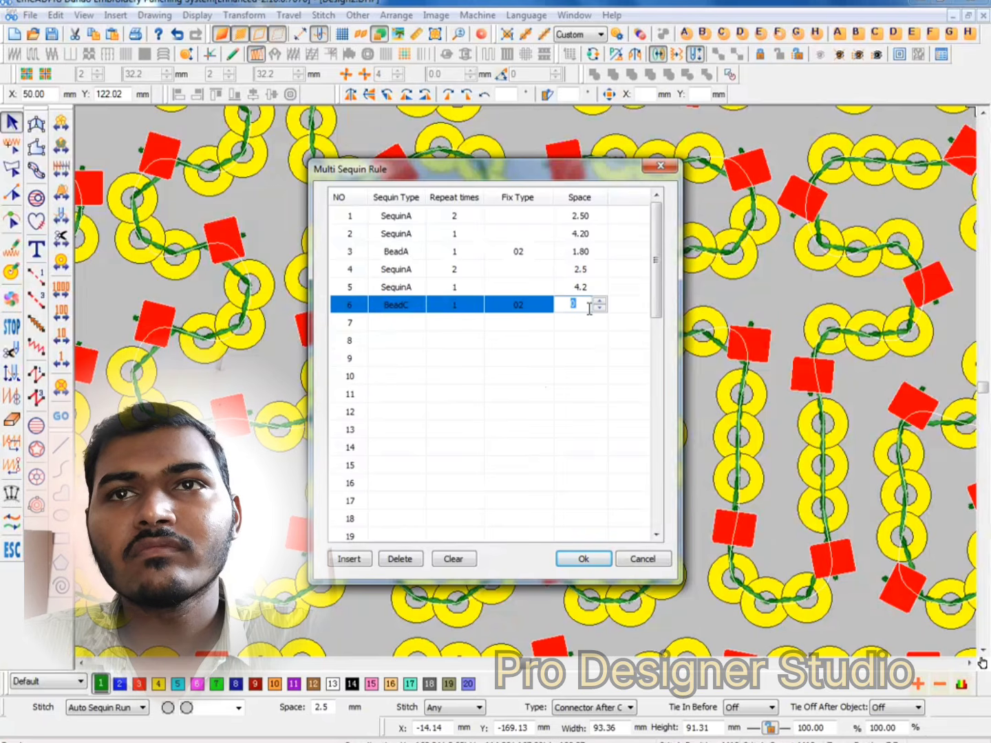
{"action": "left_click", "coordinate": [570, 340]}
{"action": "left_click", "coordinate": [583, 559]}
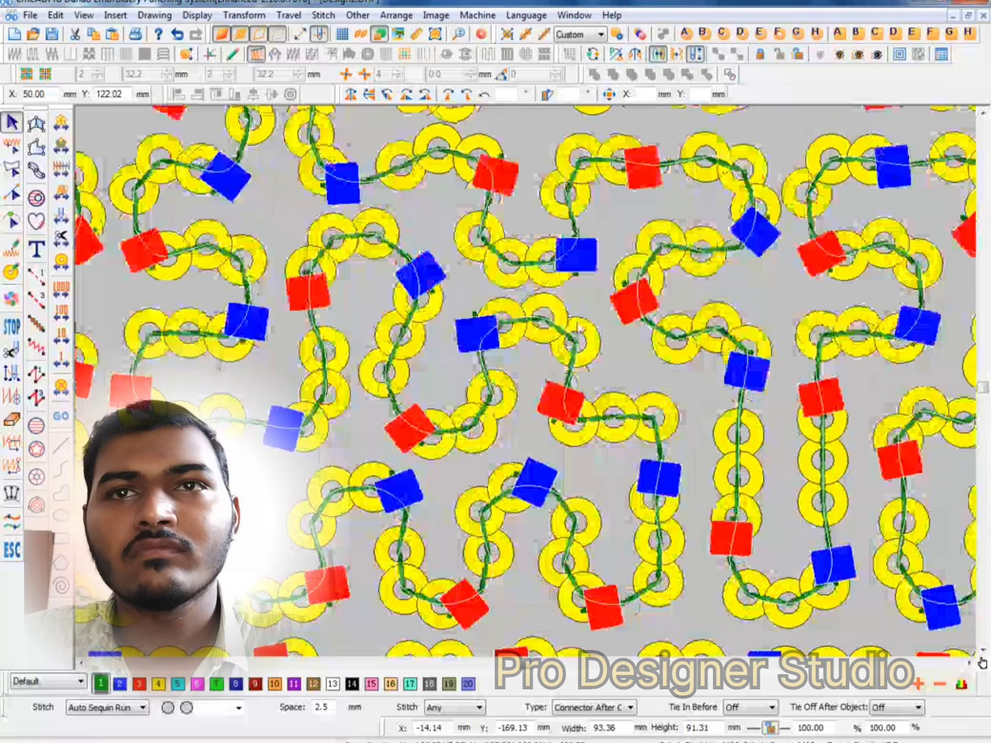
Inspect the alternating beads, check the Fix Type options of the added SequinA rows 4 and 5, and reapply the rule.
{"action": "scroll", "coordinate": [476, 415], "scroll_direction": "up", "scroll_amount": 1}
{"action": "scroll", "coordinate": [485, 423], "scroll_direction": "down", "scroll_amount": 1}
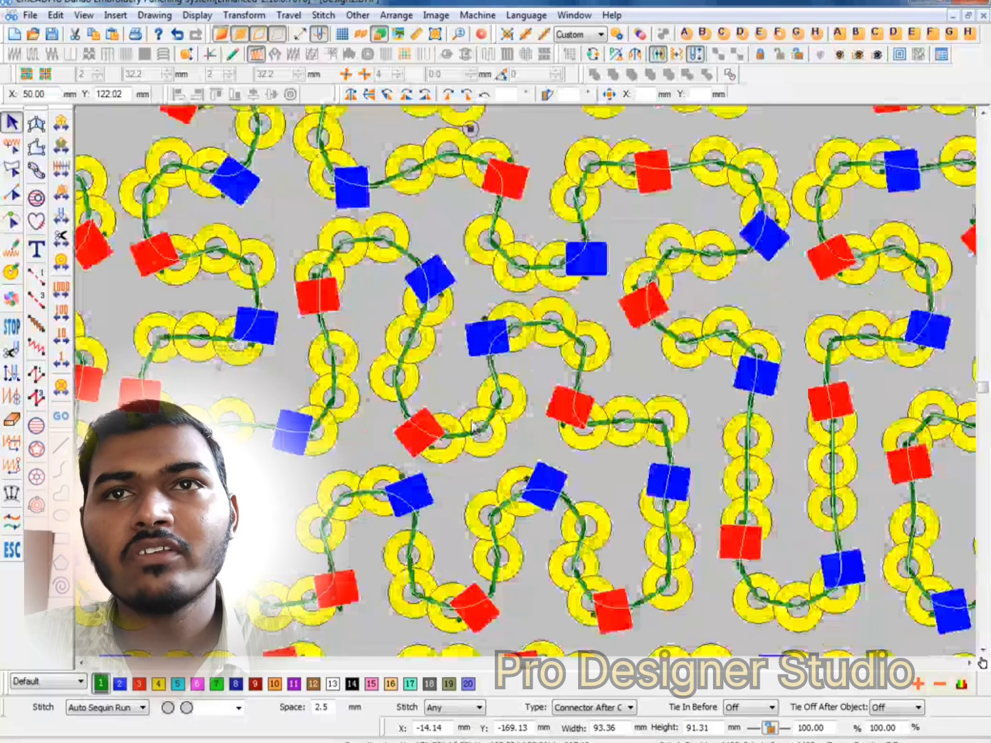
{"action": "scroll", "coordinate": [454, 458], "scroll_direction": "up", "scroll_amount": 2}
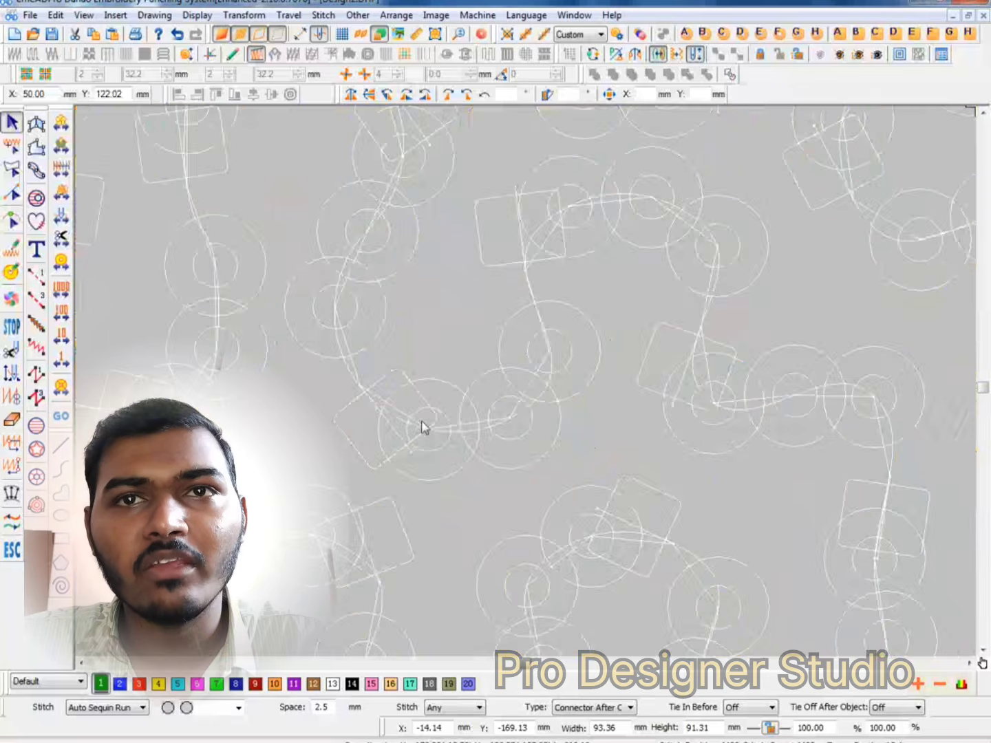
{"action": "left_click", "coordinate": [641, 34]}
{"action": "left_click", "coordinate": [540, 271]}
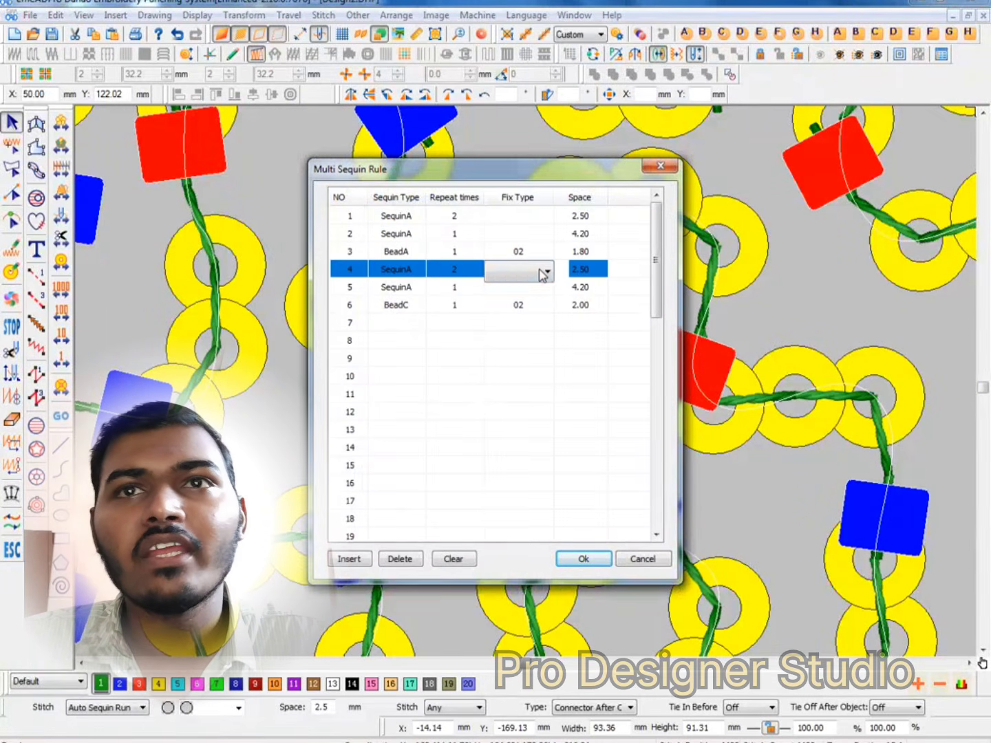
{"action": "left_click", "coordinate": [541, 271]}
{"action": "left_click", "coordinate": [521, 296]}
{"action": "left_click", "coordinate": [521, 289]}
{"action": "left_click", "coordinate": [521, 296]}
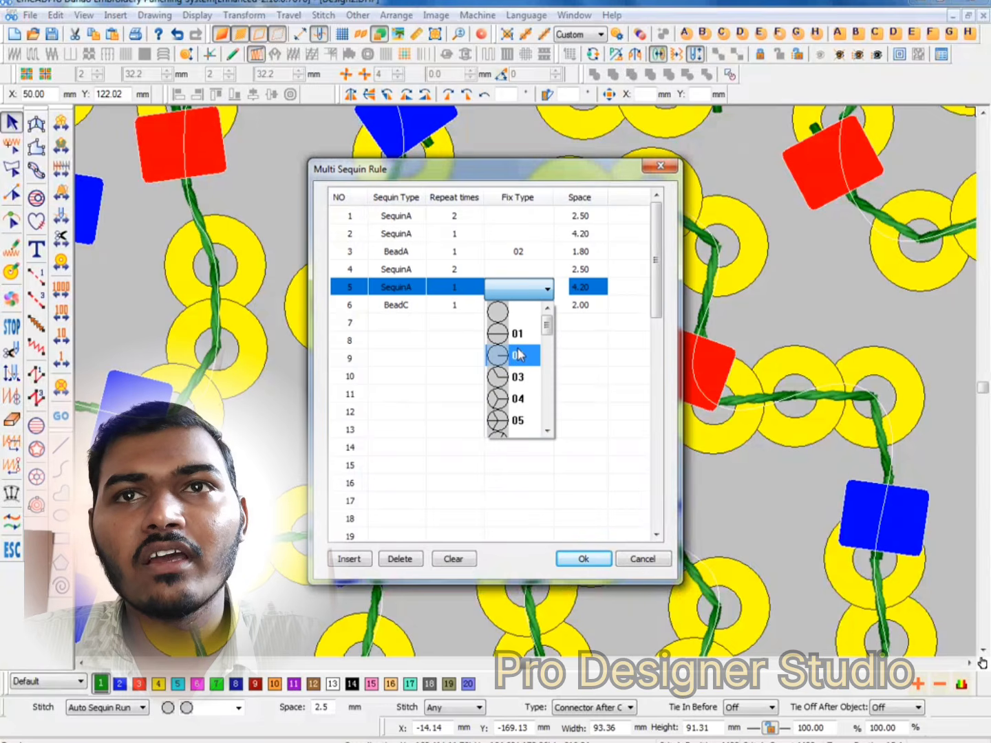
{"action": "left_click", "coordinate": [520, 319]}
{"action": "left_click", "coordinate": [549, 430]}
{"action": "left_click", "coordinate": [584, 557]}
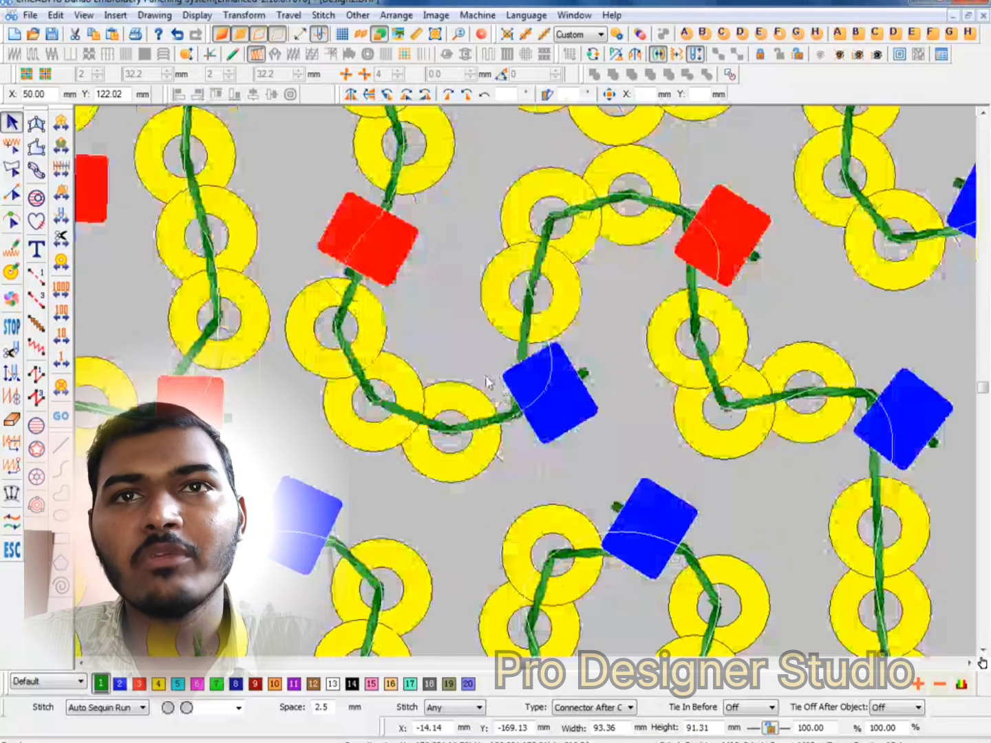
Undo the rule extension on the stippling and open its three-row sequin rule.
{"action": "scroll", "coordinate": [475, 378], "scroll_direction": "down", "scroll_amount": 3}
{"action": "scroll", "coordinate": [463, 377], "scroll_direction": "down", "scroll_amount": 2}
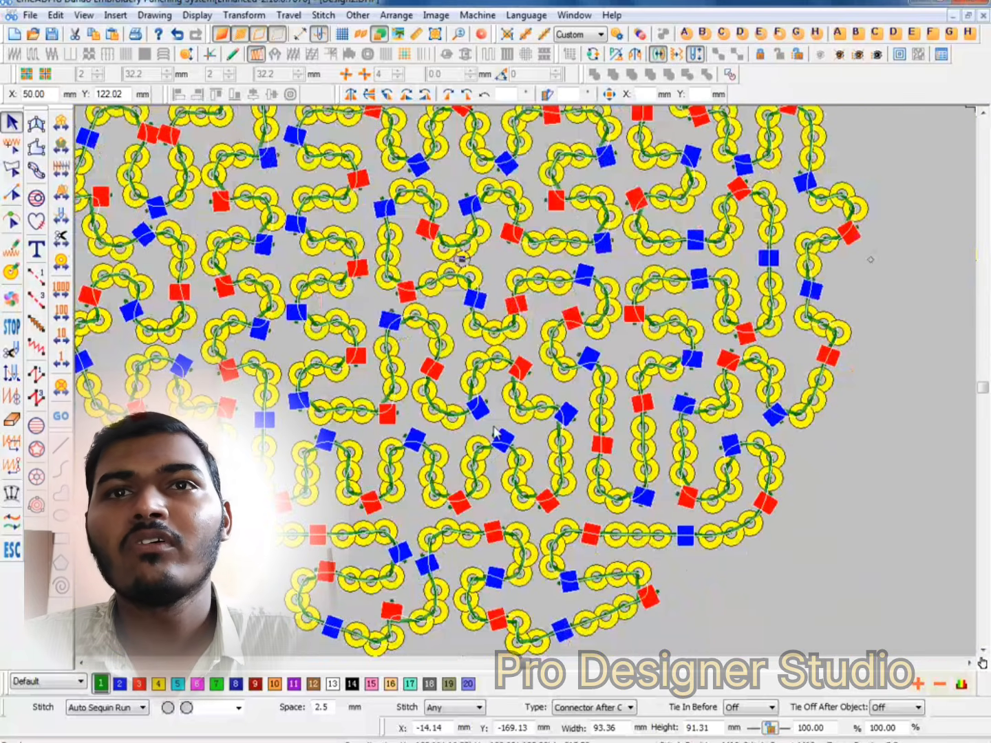
{"action": "scroll", "coordinate": [449, 310], "scroll_direction": "up", "scroll_amount": 1}
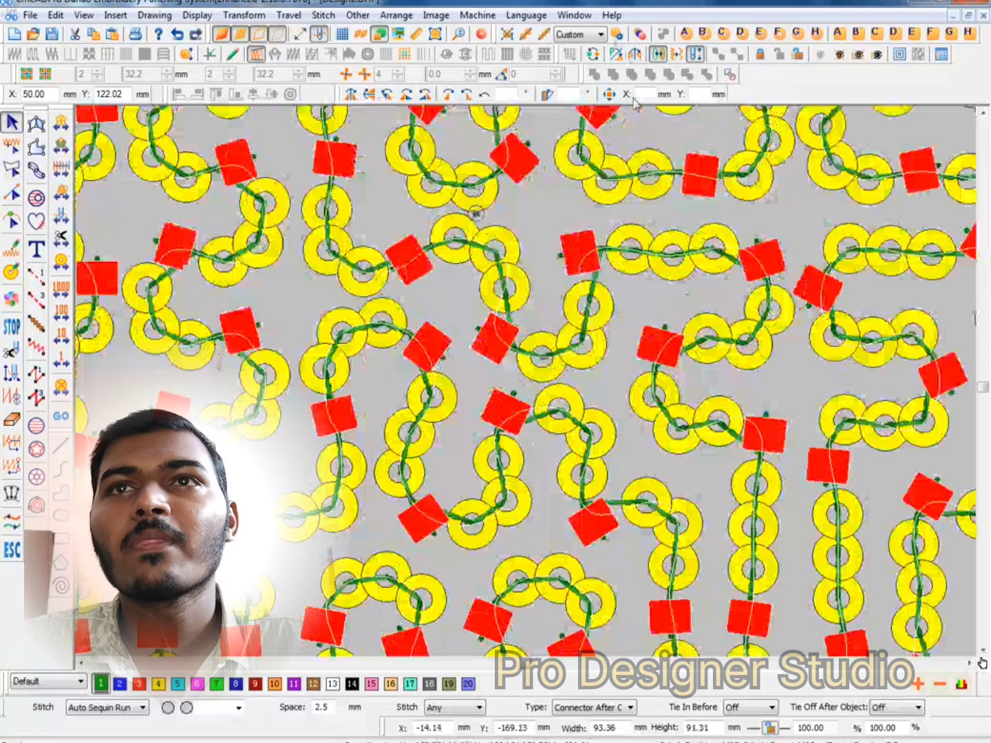
{"action": "scroll", "coordinate": [542, 307], "scroll_direction": "down", "scroll_amount": 1}
{"action": "left_click", "coordinate": [641, 34]}
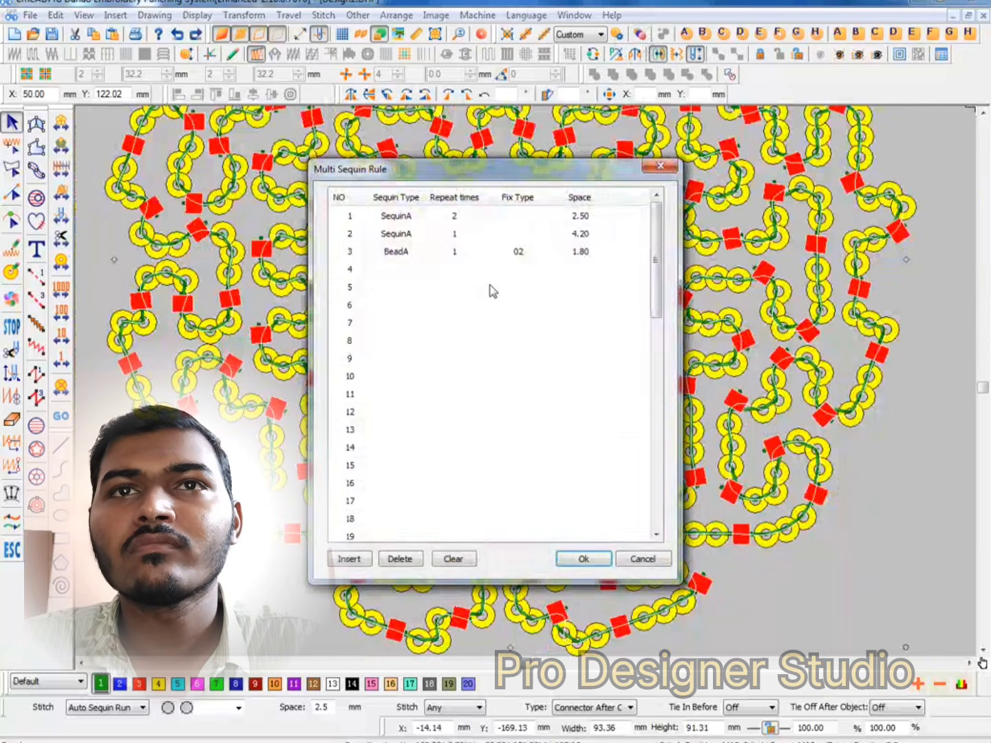
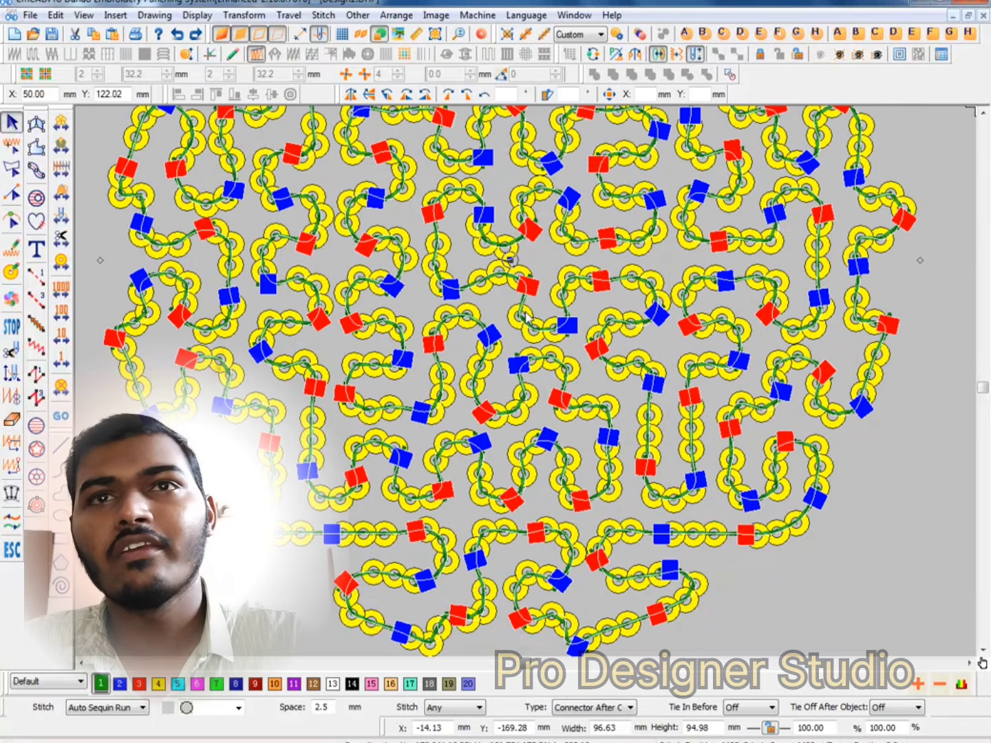
Reopen the six-row rule, look through the Fix Type options of rows 4 and 5 again, and confirm the rule.
{"action": "left_click", "coordinate": [658, 55]}
{"action": "left_click", "coordinate": [520, 270]}
{"action": "left_click", "coordinate": [544, 270]}
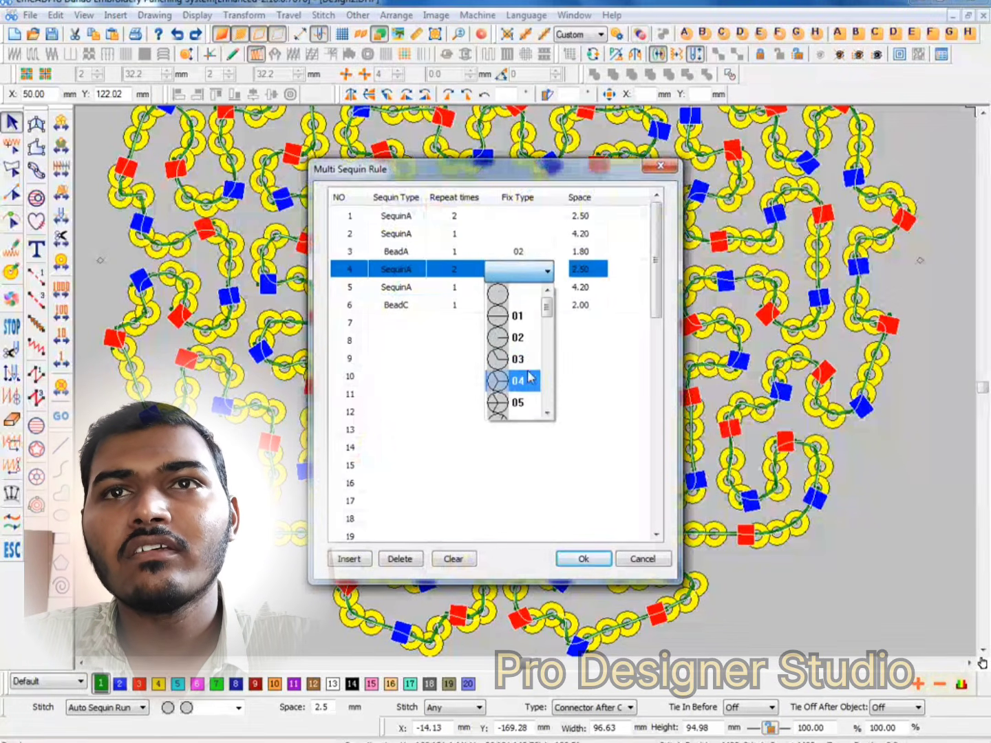
{"action": "left_click", "coordinate": [521, 296]}
{"action": "left_click", "coordinate": [528, 305]}
{"action": "left_click", "coordinate": [528, 305]}
{"action": "left_click", "coordinate": [521, 289]}
{"action": "left_click", "coordinate": [521, 287]}
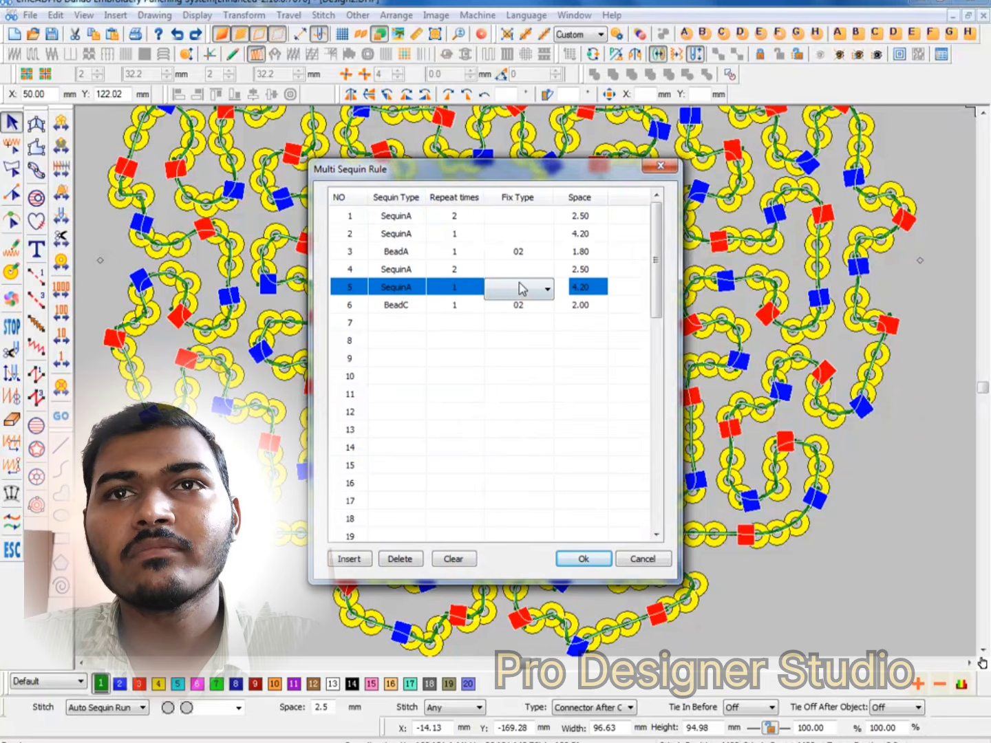
{"action": "left_click", "coordinate": [522, 288]}
{"action": "left_click", "coordinate": [521, 300]}
{"action": "left_click", "coordinate": [601, 375]}
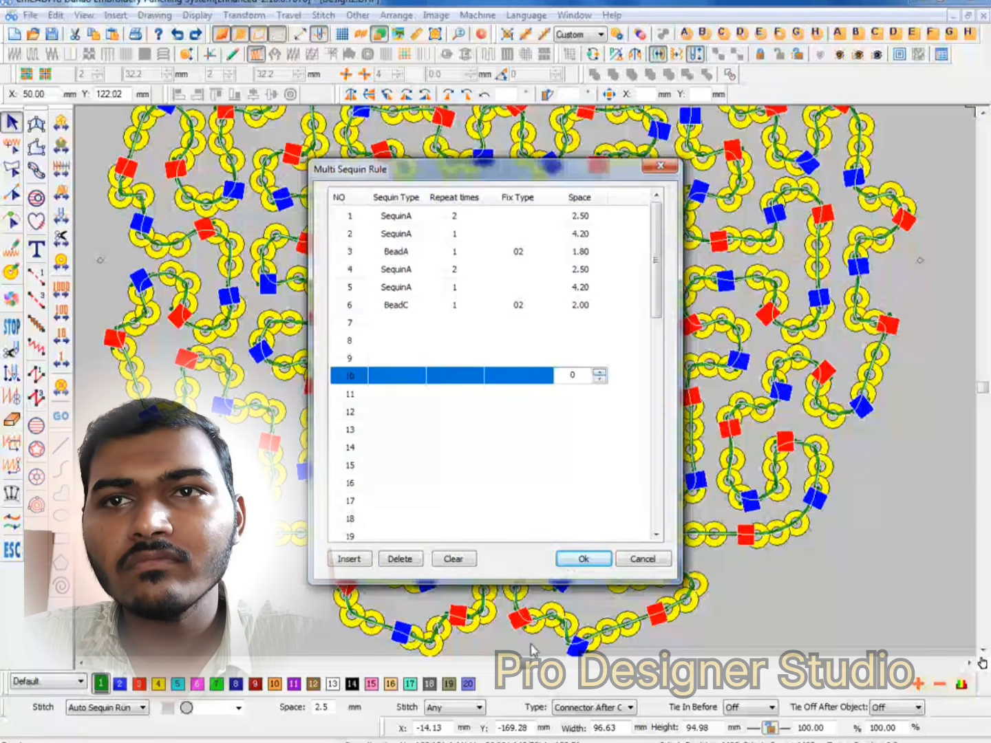
{"action": "left_click", "coordinate": [583, 560]}
Set BeadC's size to 3 mm and its height to 2.8 mm in the sequin configuration.
{"action": "scroll", "coordinate": [376, 269], "scroll_direction": "up", "scroll_amount": 5}
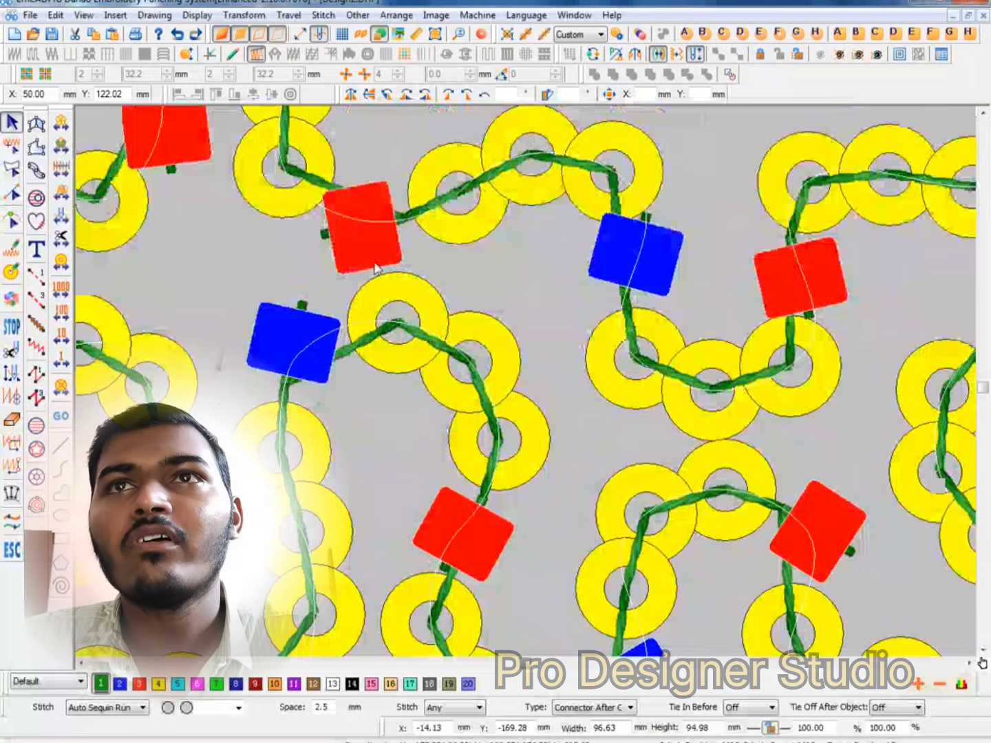
{"action": "left_click", "coordinate": [638, 38]}
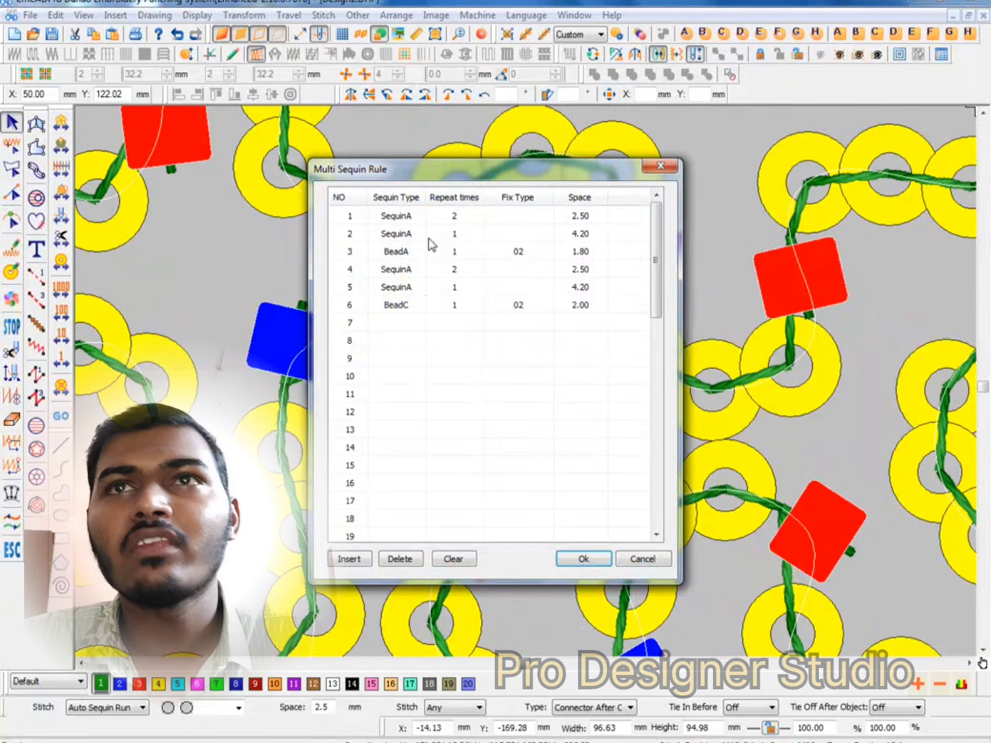
{"action": "key", "text": "Escape"}
{"action": "left_click", "coordinate": [616, 34]}
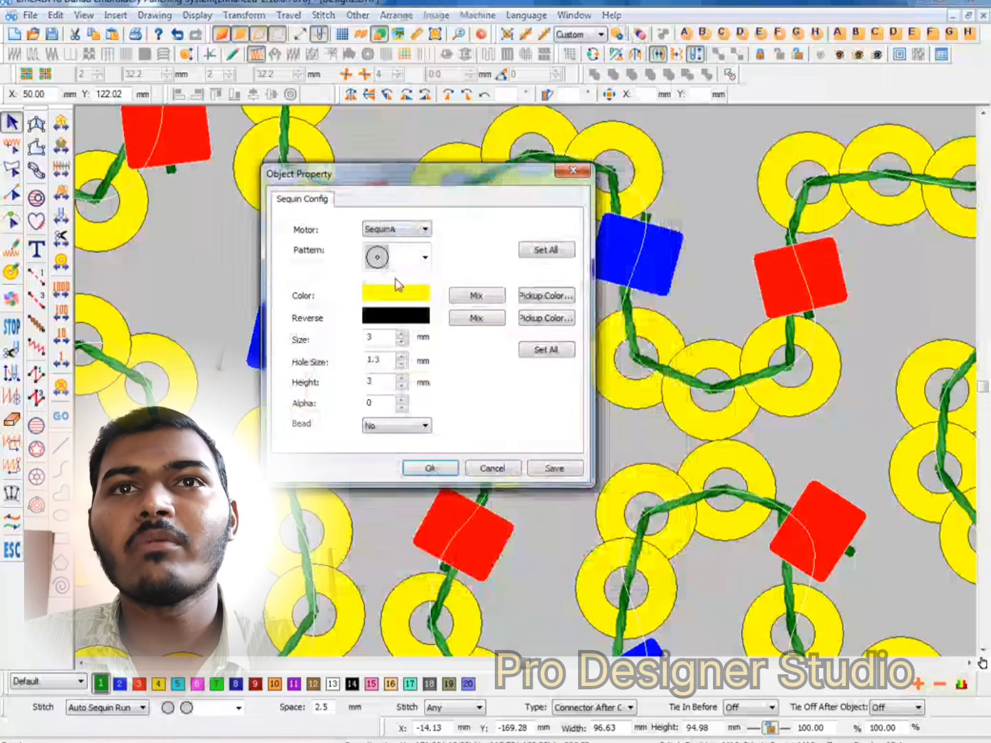
{"action": "left_click", "coordinate": [410, 229]}
{"action": "left_click", "coordinate": [387, 334]}
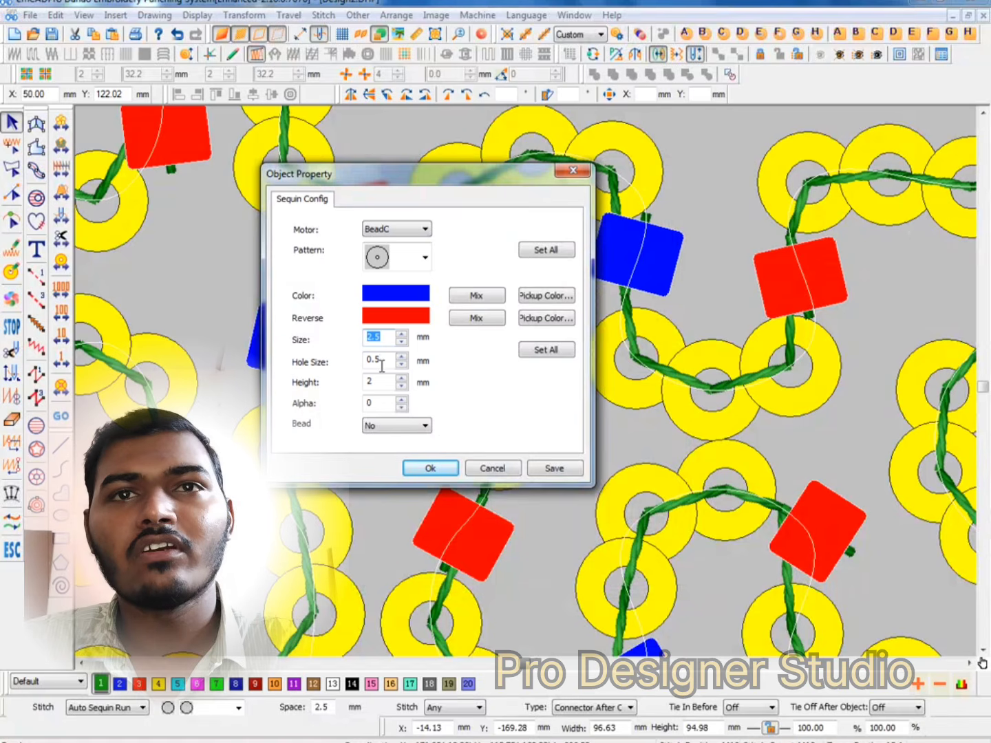
{"action": "type", "text": "3"}
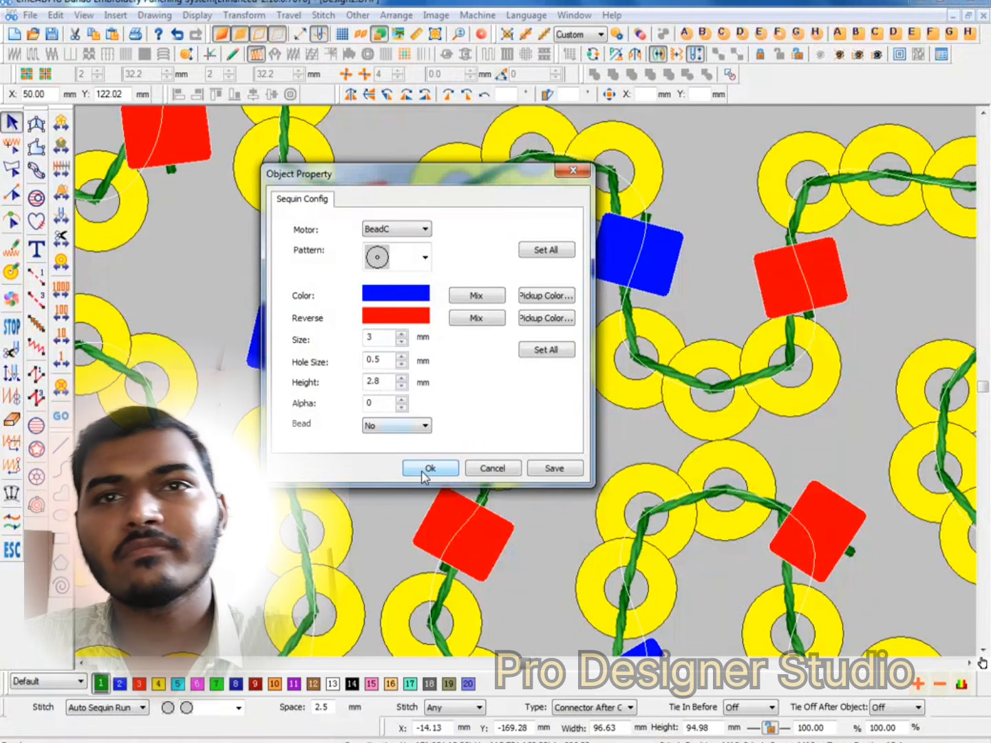
{"action": "left_click", "coordinate": [429, 470]}
Inspect the enlarged blue BeadC beads among the sequins, toggling the realistic view and moving in on one bead.
{"action": "scroll", "coordinate": [502, 377], "scroll_direction": "down", "scroll_amount": 1}
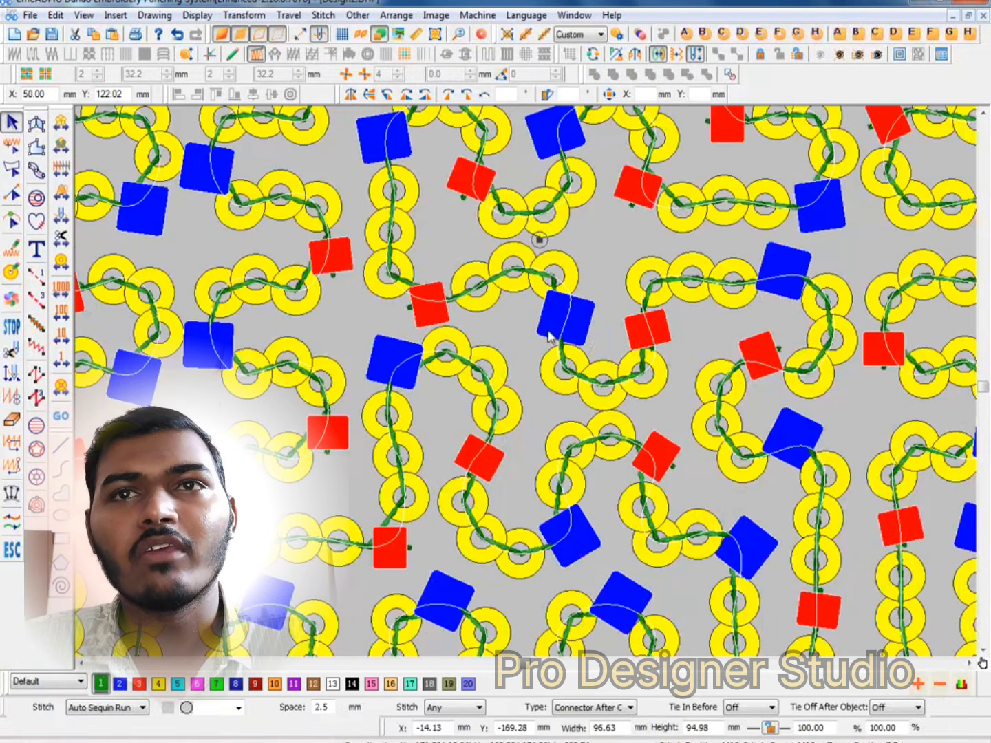
{"action": "key", "text": "t"}
{"action": "key", "text": "t"}
{"action": "key", "text": "t"}
{"action": "scroll", "coordinate": [579, 318], "scroll_direction": "up", "scroll_amount": 1}
{"action": "scroll", "coordinate": [560, 279], "scroll_direction": "up", "scroll_amount": 1}
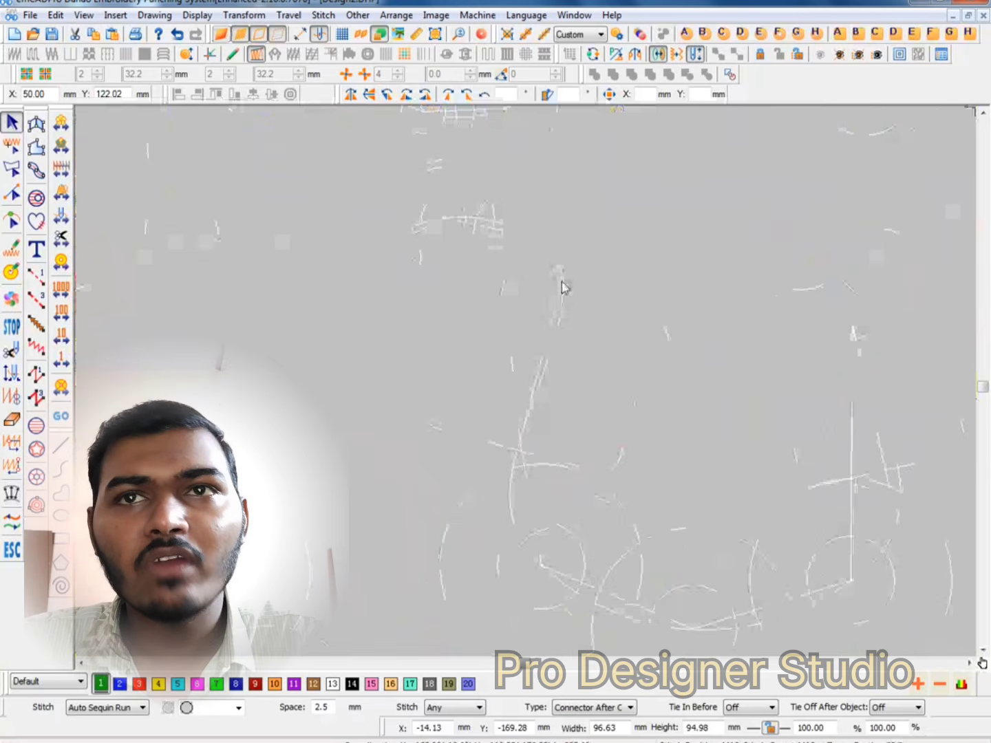
{"action": "scroll", "coordinate": [567, 329], "scroll_direction": "down", "scroll_amount": 1}
Enter stitch editing at a blue BeadC bead and step back and forth through its neighbouring stitches.
{"action": "key", "text": "e"}
{"action": "left_click", "coordinate": [566, 316]}
{"action": "key", "text": "Left"}
{"action": "key", "text": "Left"}
{"action": "key", "text": "Left"}
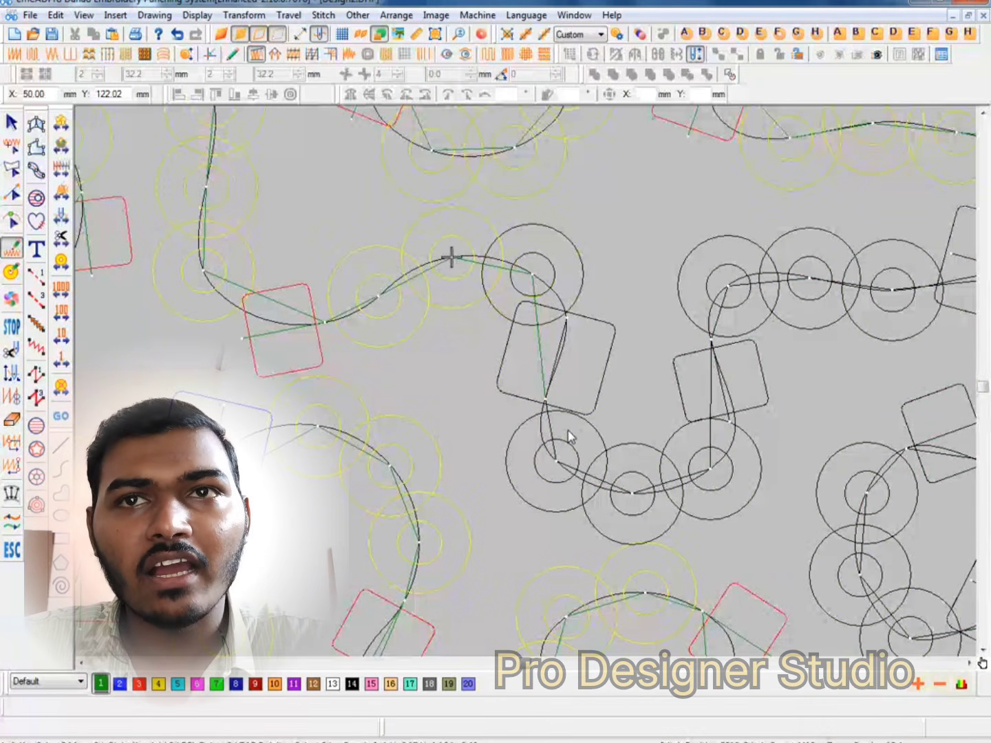
{"action": "key", "text": "Right"}
{"action": "key", "text": "Right"}
{"action": "key", "text": "Right"}
Select the outer stitch point of the neighbouring red BeadA bead and step through its fixing stitches.
{"action": "left_click", "coordinate": [241, 337]}
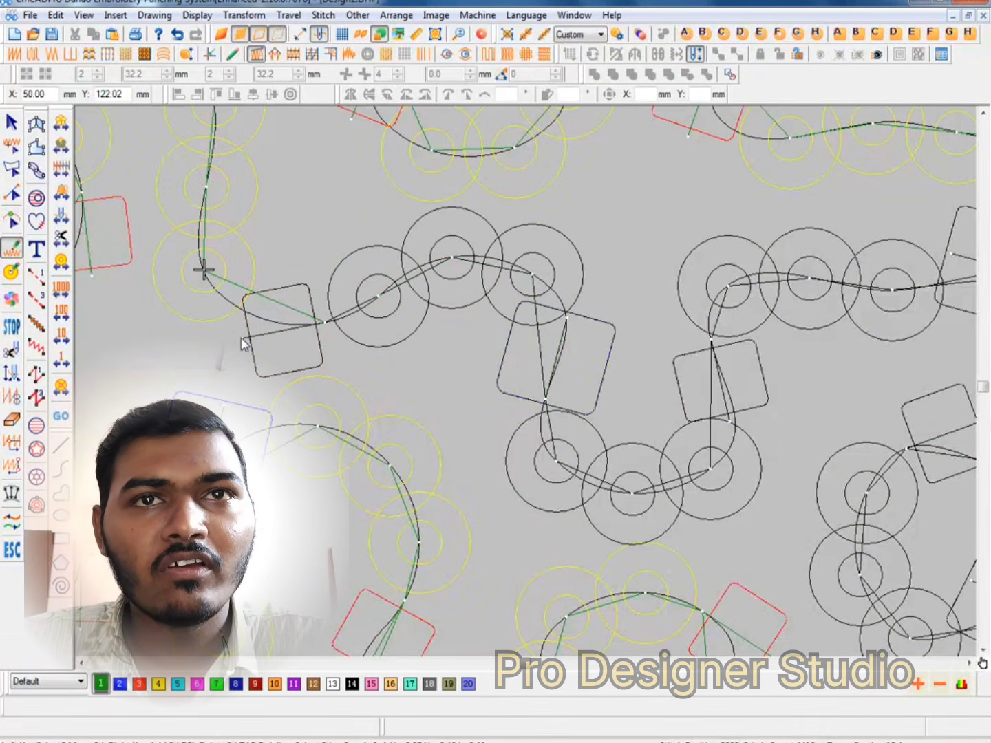
{"action": "left_click", "coordinate": [240, 338]}
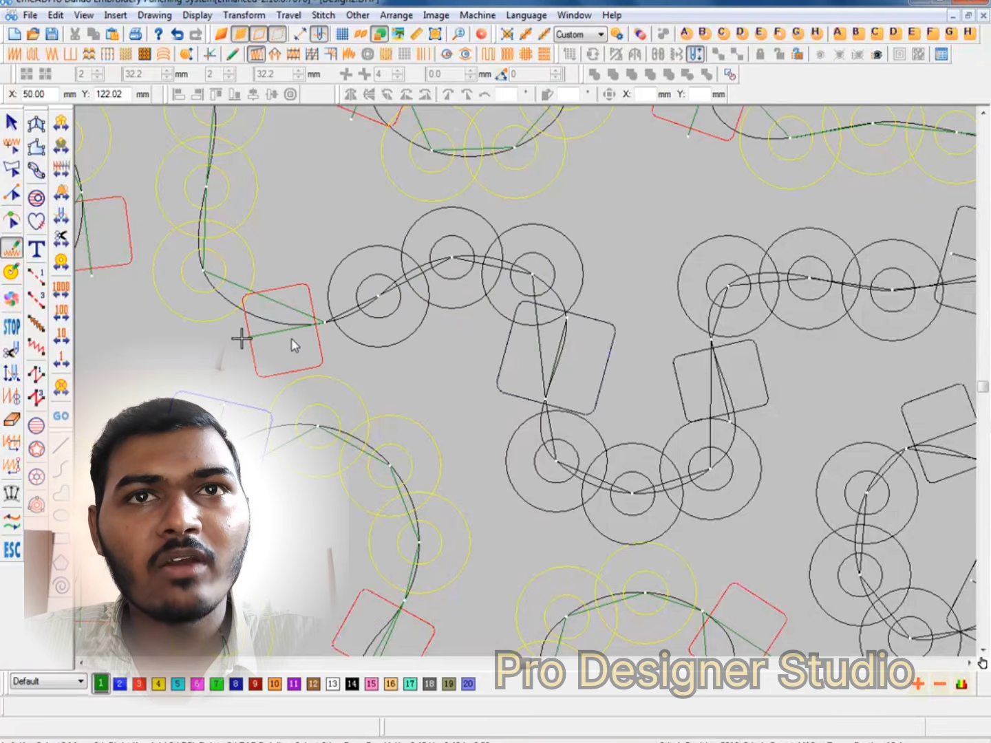
{"action": "key", "text": "Left"}
{"action": "key", "text": "Left"}
{"action": "key", "text": "Right"}
{"action": "key", "text": "Right"}
{"action": "key", "text": "Right"}
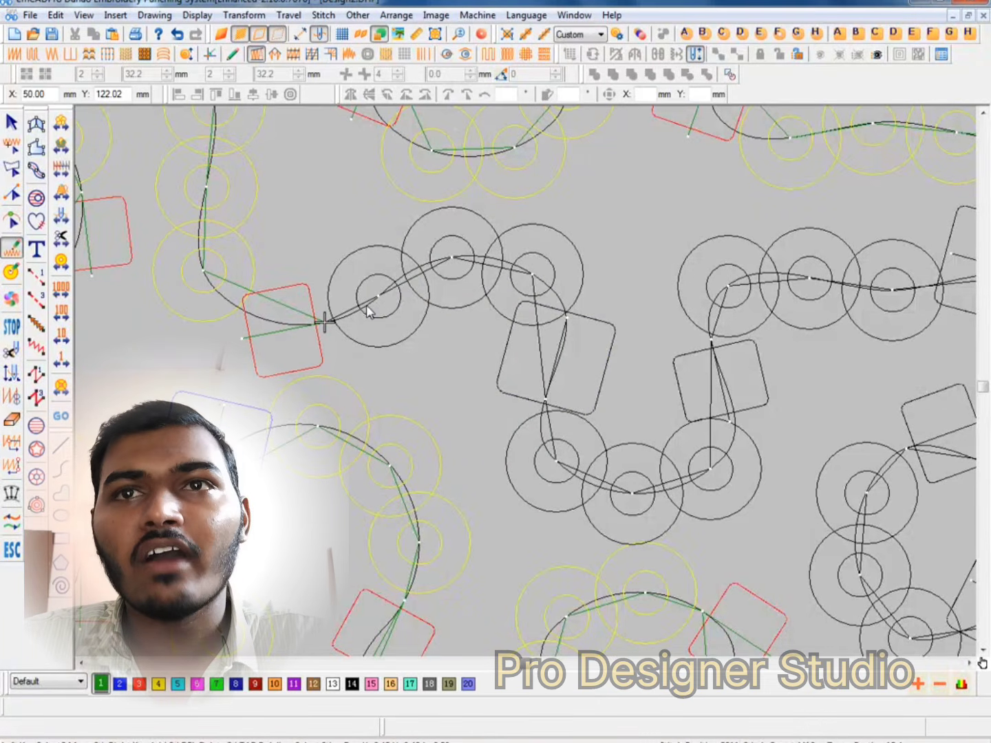
Select the stitch point at the next BeadC bead along the run and step back and forth through its neighbouring stitches.
{"action": "left_click", "coordinate": [572, 320]}
{"action": "key", "text": "Right"}
{"action": "key", "text": "Right"}
{"action": "key", "text": "Left"}
{"action": "key", "text": "Left"}
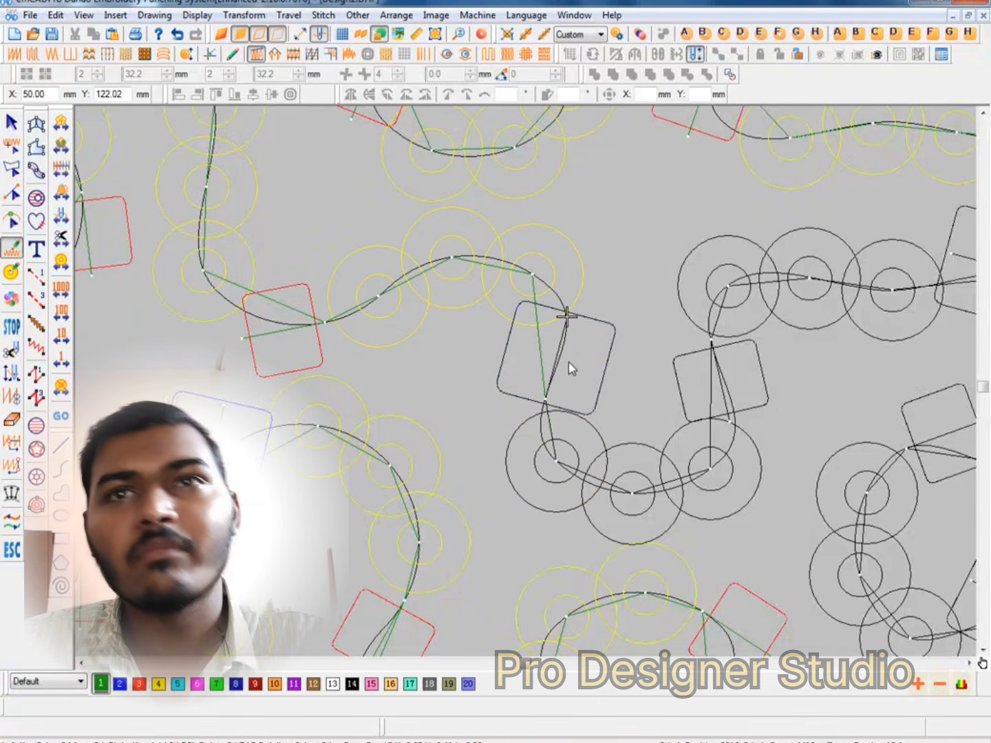
Set the stippling fill's sequin size option to Match in its Sequin Fill properties.
{"action": "left_click", "coordinate": [555, 339]}
{"action": "double_click", "coordinate": [557, 332]}
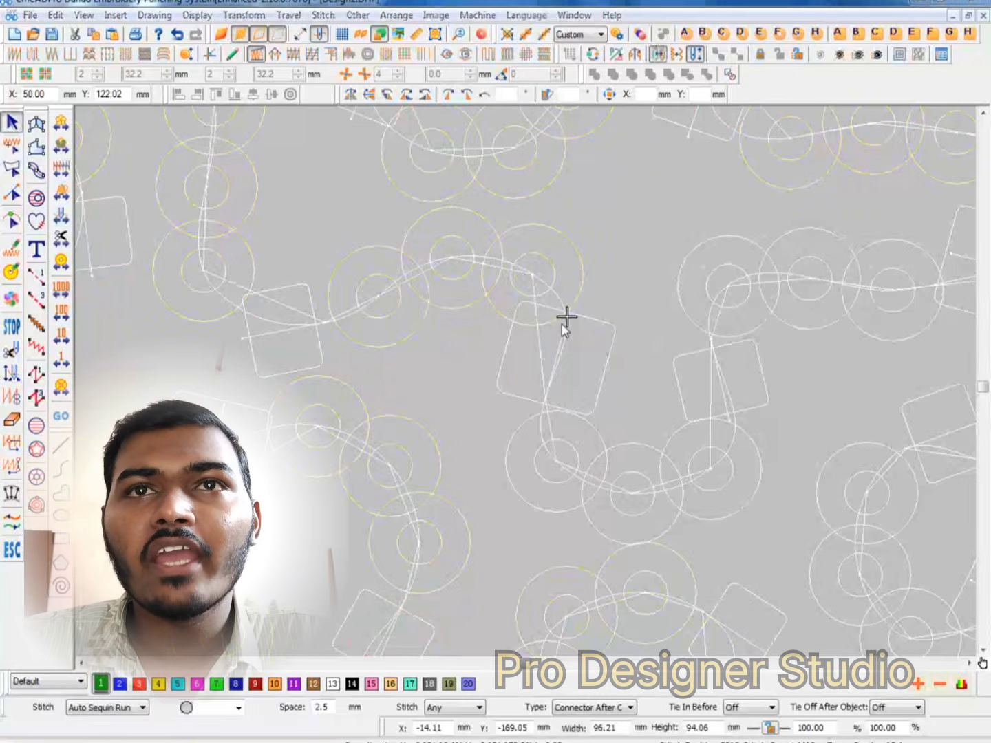
{"action": "left_click", "coordinate": [417, 231]}
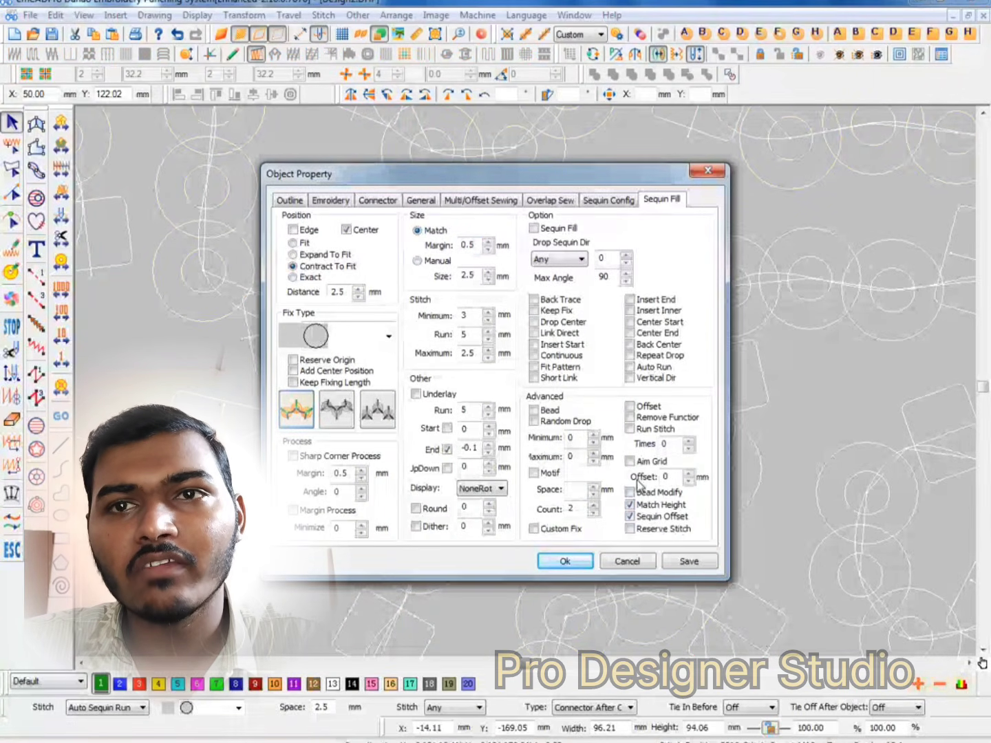
{"action": "left_click", "coordinate": [566, 561]}
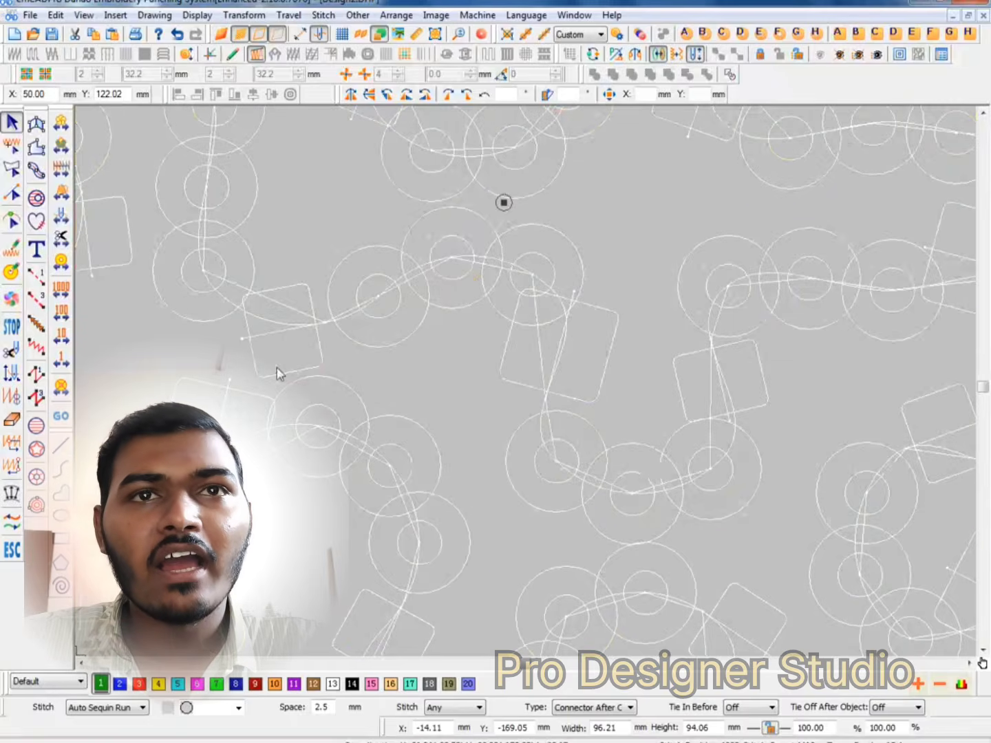
Examine the outer fixing stitches of the red BeadA and blue BeadC beads in the regenerated fill.
{"action": "scroll", "coordinate": [239, 337], "scroll_direction": "up", "scroll_amount": 5}
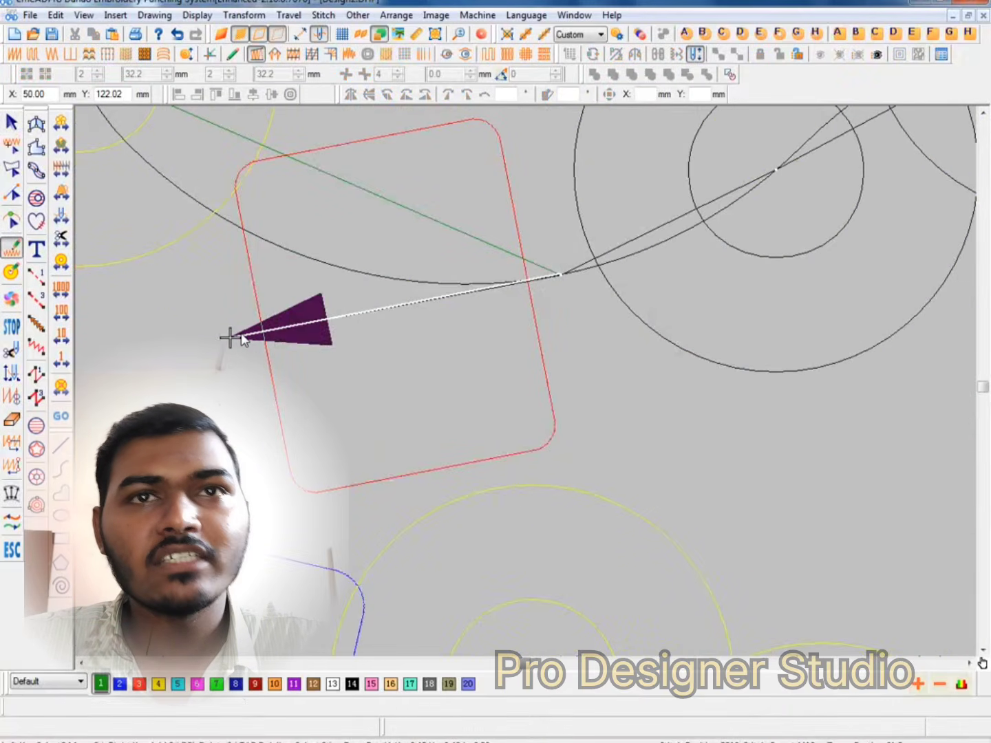
{"action": "scroll", "coordinate": [241, 338], "scroll_direction": "down", "scroll_amount": 3}
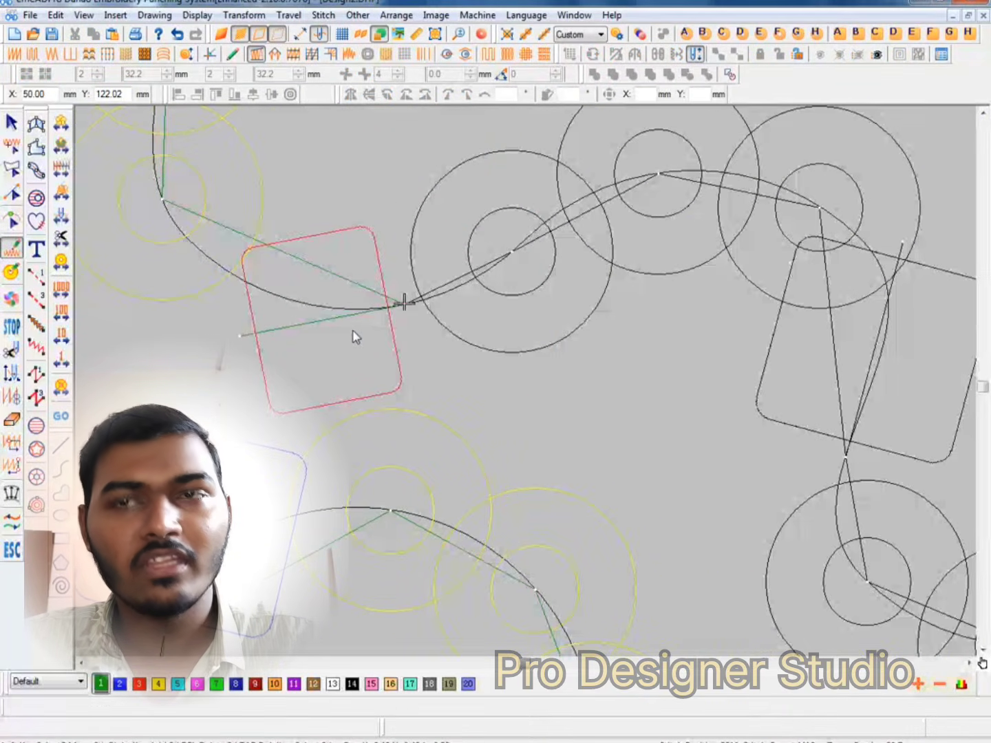
{"action": "scroll", "coordinate": [330, 320], "scroll_direction": "down", "scroll_amount": 2}
{"action": "left_click", "coordinate": [617, 289]}
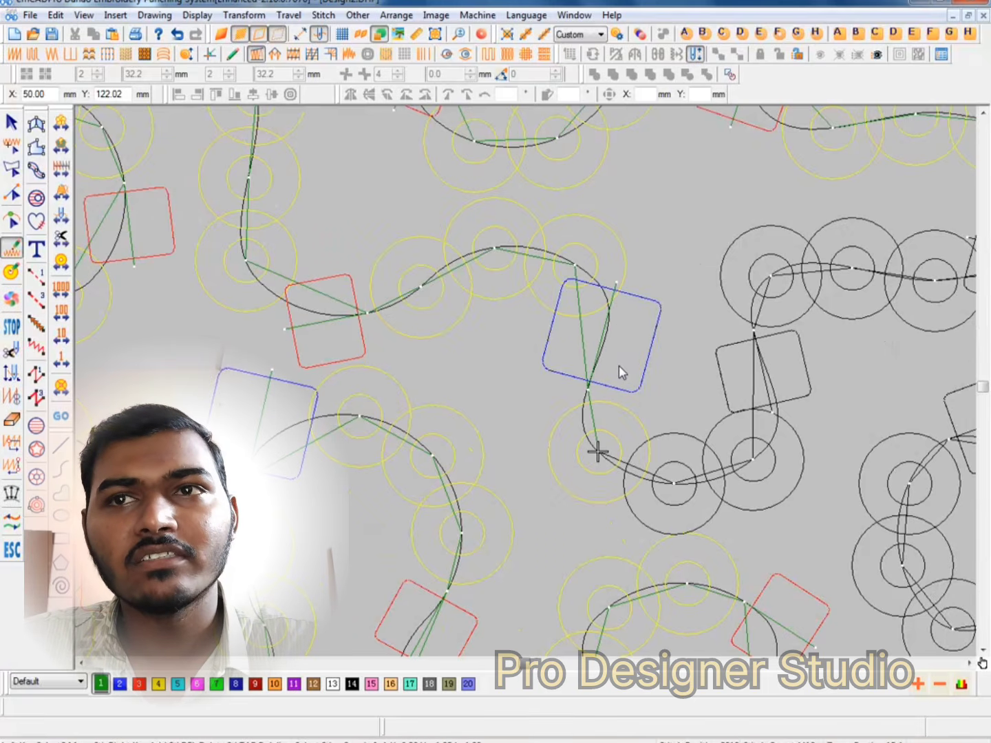
{"action": "scroll", "coordinate": [461, 400], "scroll_direction": "down", "scroll_amount": 2}
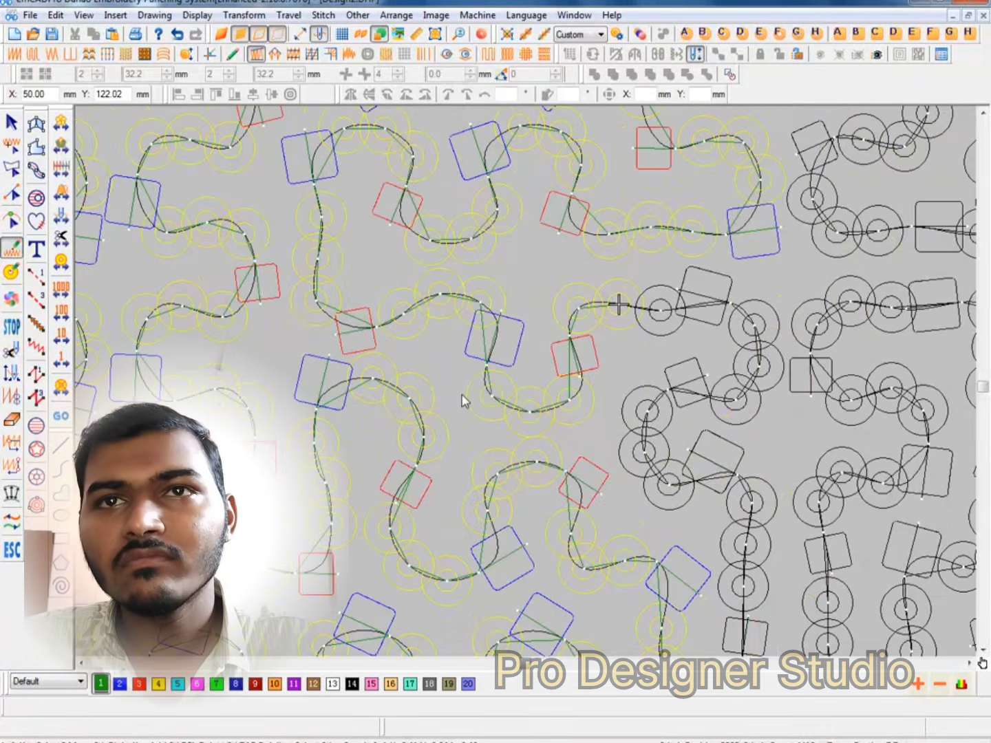
{"action": "scroll", "coordinate": [450, 405], "scroll_direction": "up", "scroll_amount": 3}
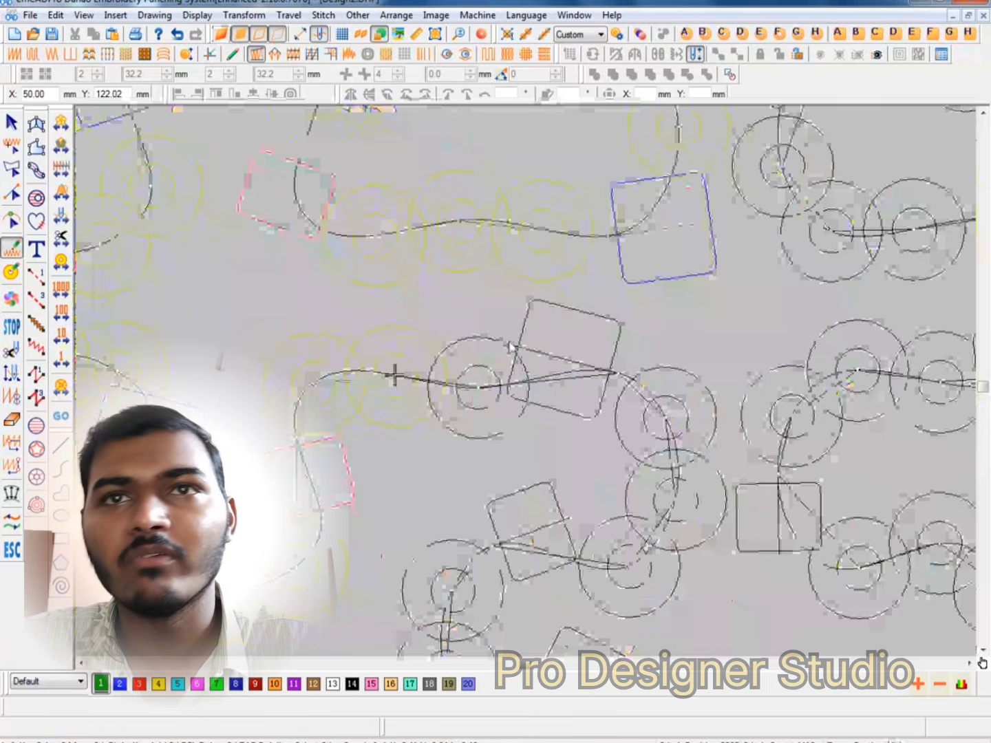
{"action": "scroll", "coordinate": [394, 374], "scroll_direction": "down", "scroll_amount": 2}
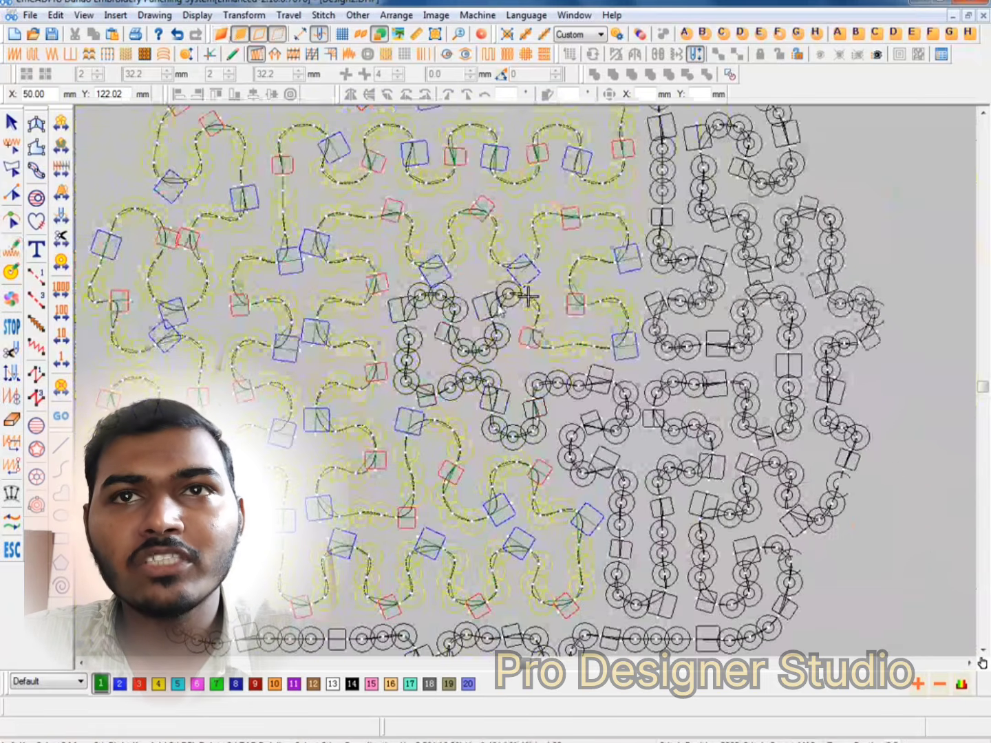
{"action": "left_click", "coordinate": [512, 283]}
{"action": "right_click", "coordinate": [514, 281]}
{"action": "left_click", "coordinate": [579, 314]}
Draw a horizontal Auto Sequin Run line about 149 mm long in the empty area below the fill.
{"action": "scroll", "coordinate": [445, 286], "scroll_direction": "down", "scroll_amount": 2}
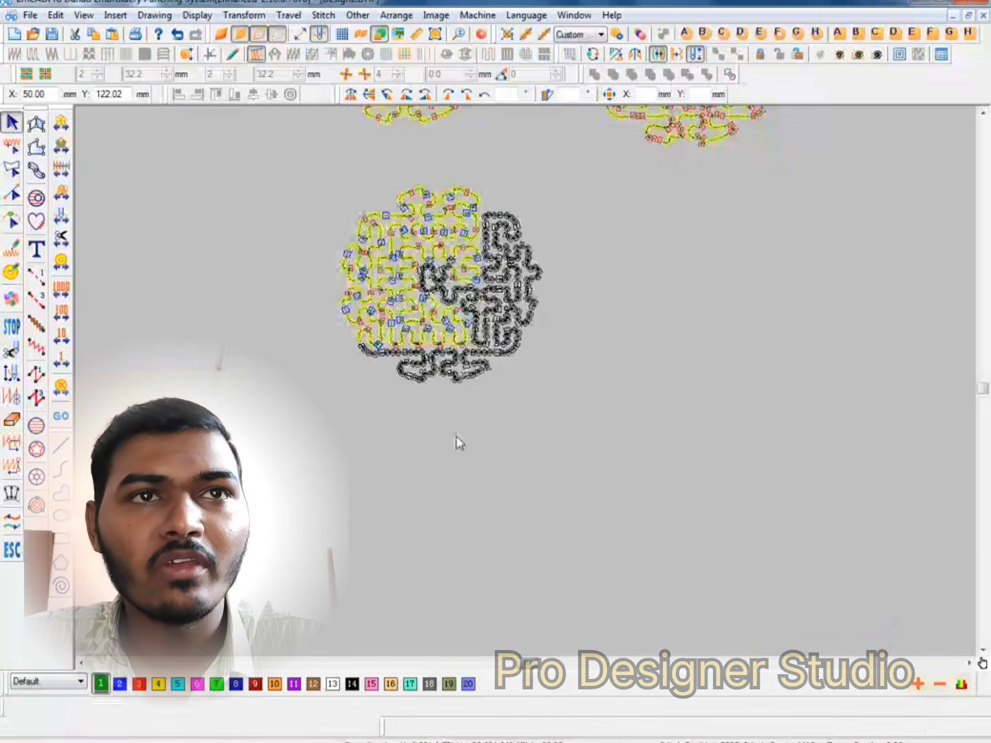
{"action": "left_click", "coordinate": [36, 324]}
{"action": "scroll", "coordinate": [525, 379], "scroll_direction": "up", "scroll_amount": 2}
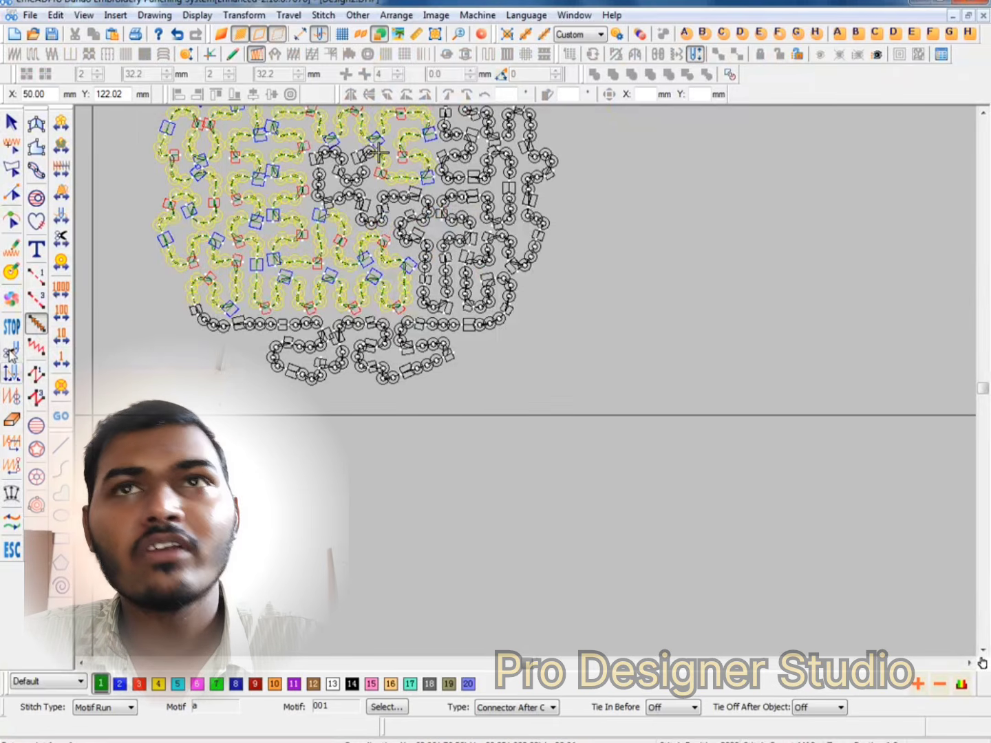
{"action": "left_click", "coordinate": [543, 37]}
{"action": "left_click", "coordinate": [159, 478]}
{"action": "left_click", "coordinate": [771, 477]}
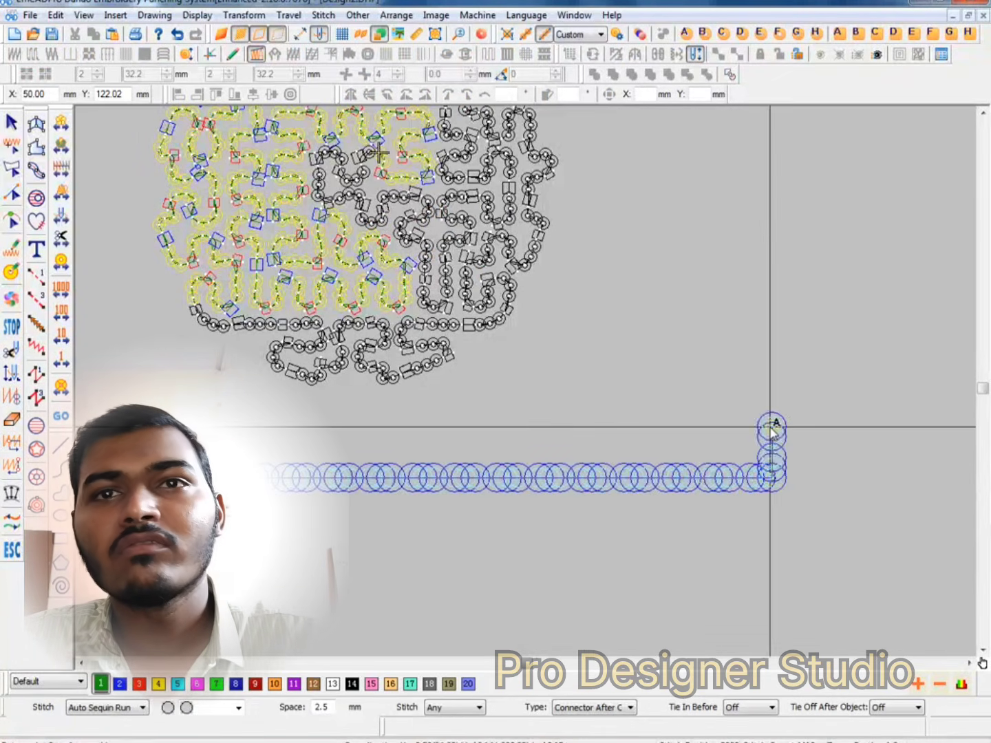
{"action": "key", "text": "Return"}
{"action": "key", "text": "Escape"}
Select the straight sequin run and compare the gaps around its beads in outline and realistic views.
{"action": "left_click", "coordinate": [407, 481]}
{"action": "scroll", "coordinate": [406, 485], "scroll_direction": "up", "scroll_amount": 3}
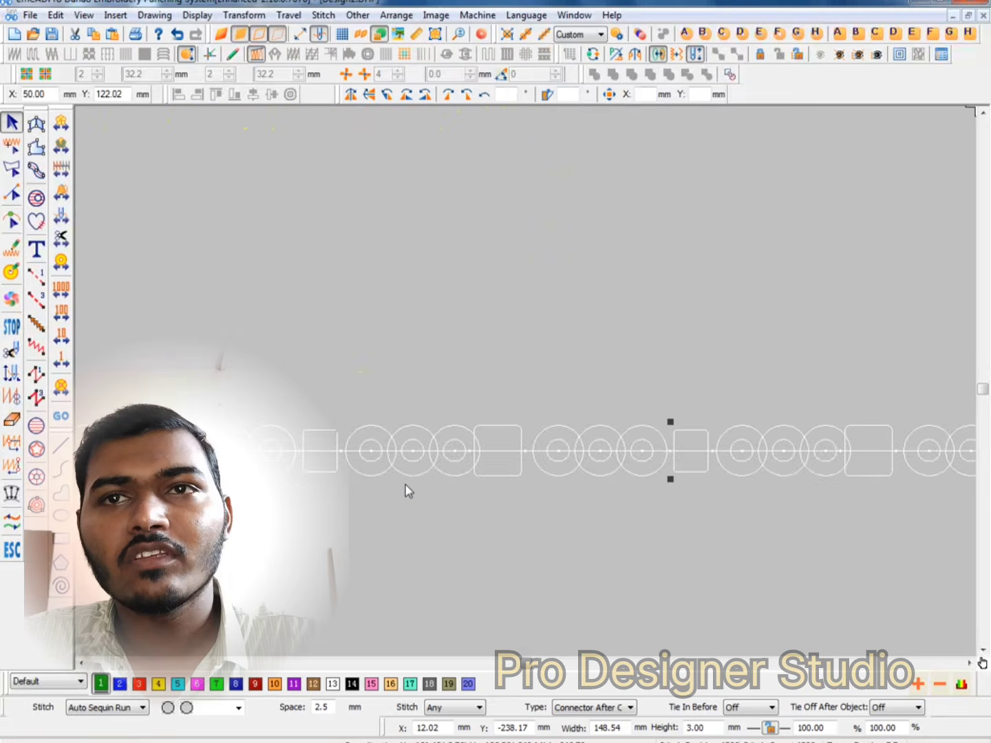
{"action": "scroll", "coordinate": [544, 431], "scroll_direction": "up", "scroll_amount": 1}
{"action": "key", "text": "t"}
{"action": "key", "text": "t"}
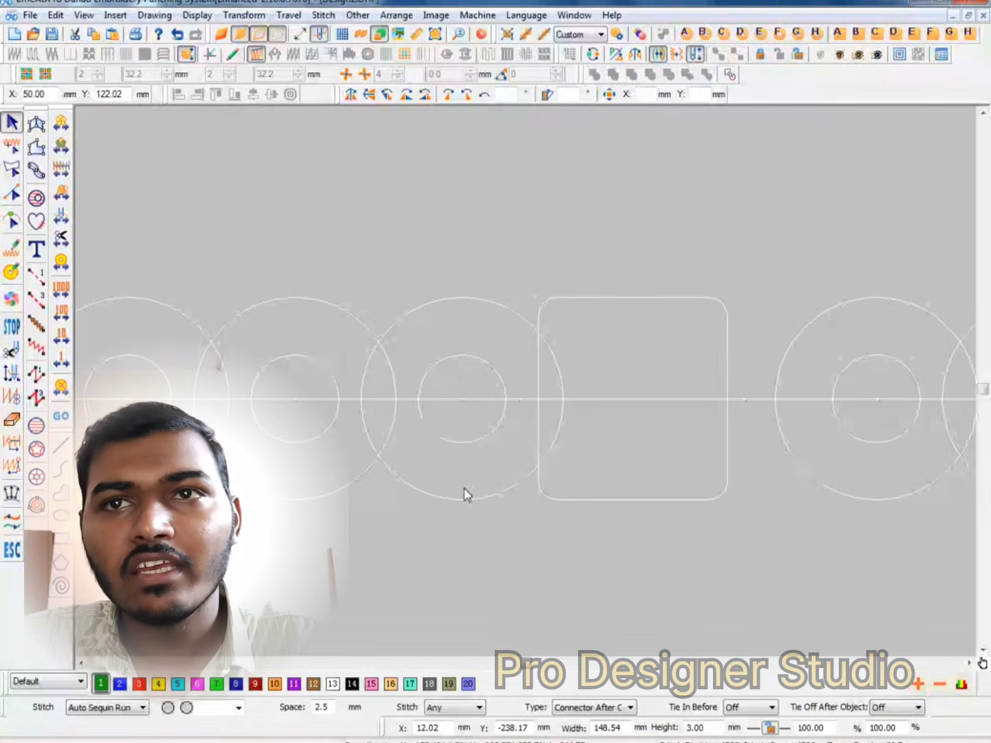
{"action": "scroll", "coordinate": [548, 401], "scroll_direction": "down", "scroll_amount": 1}
{"action": "key", "text": "t"}
{"action": "scroll", "coordinate": [551, 401], "scroll_direction": "up", "scroll_amount": 1}
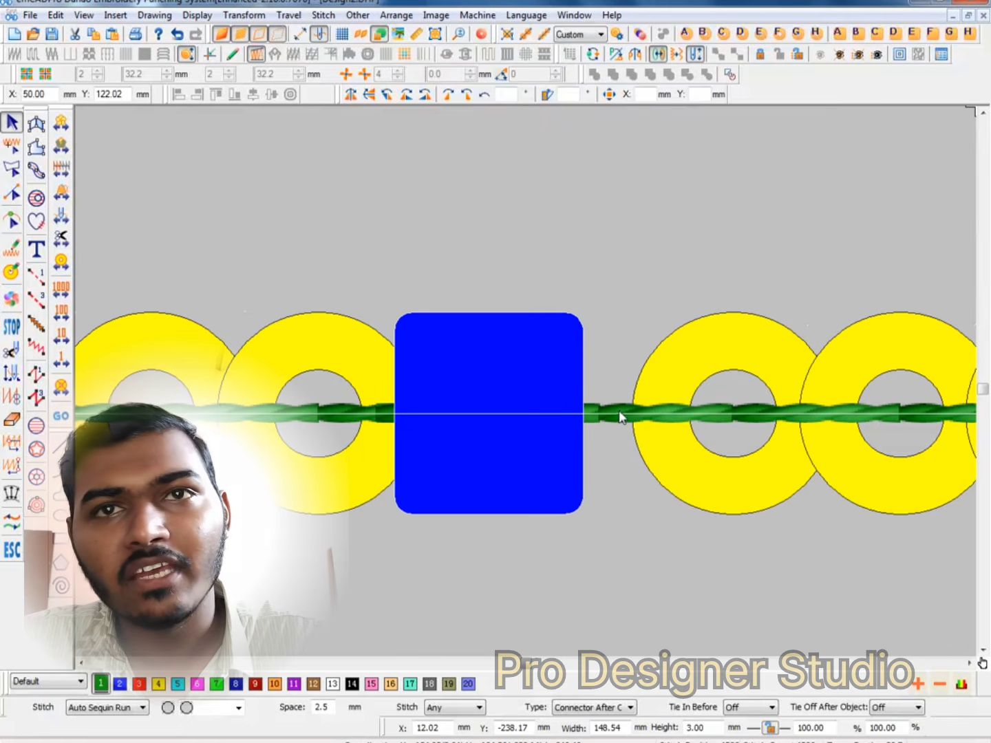
{"action": "scroll", "coordinate": [406, 420], "scroll_direction": "down", "scroll_amount": 2}
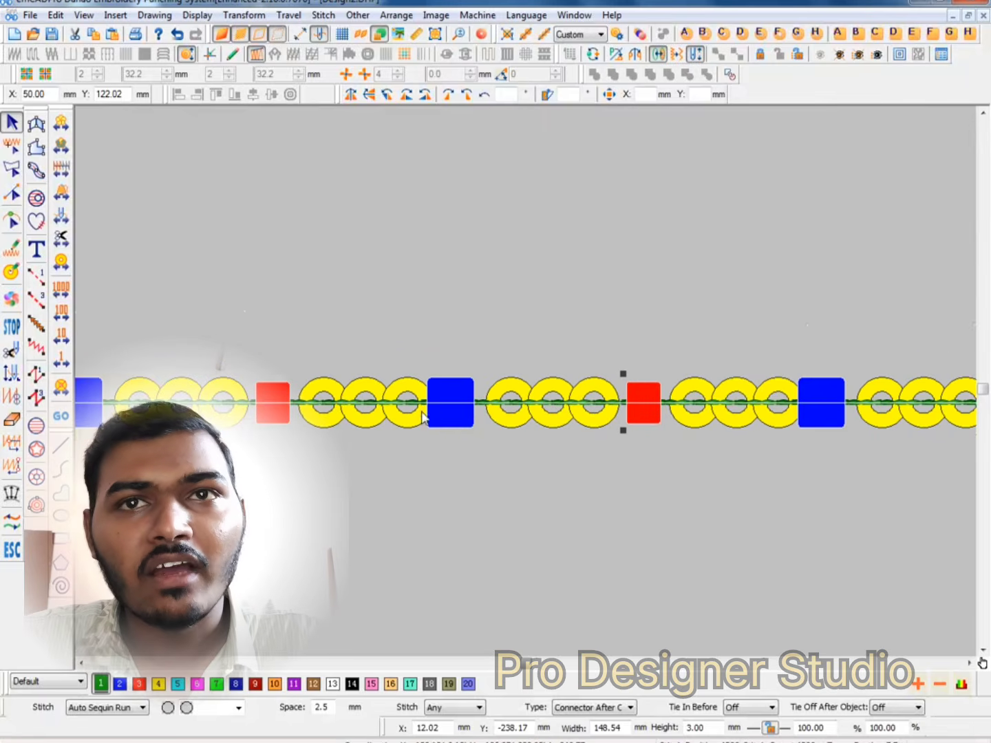
{"action": "scroll", "coordinate": [379, 419], "scroll_direction": "up", "scroll_amount": 1}
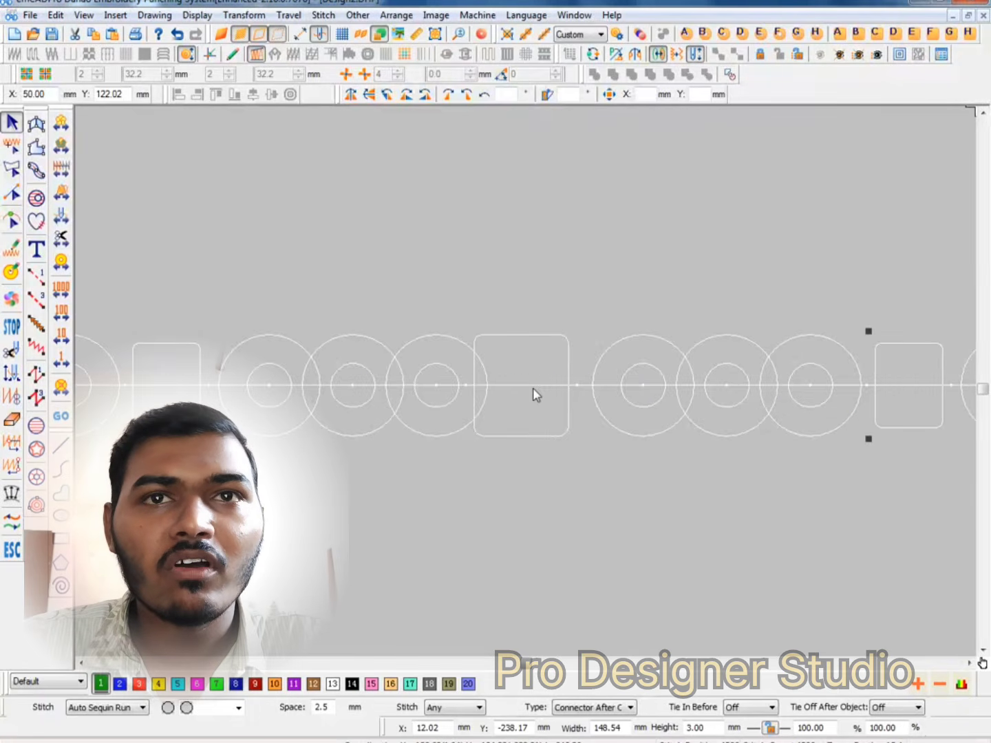
{"action": "scroll", "coordinate": [475, 391], "scroll_direction": "down", "scroll_amount": 1}
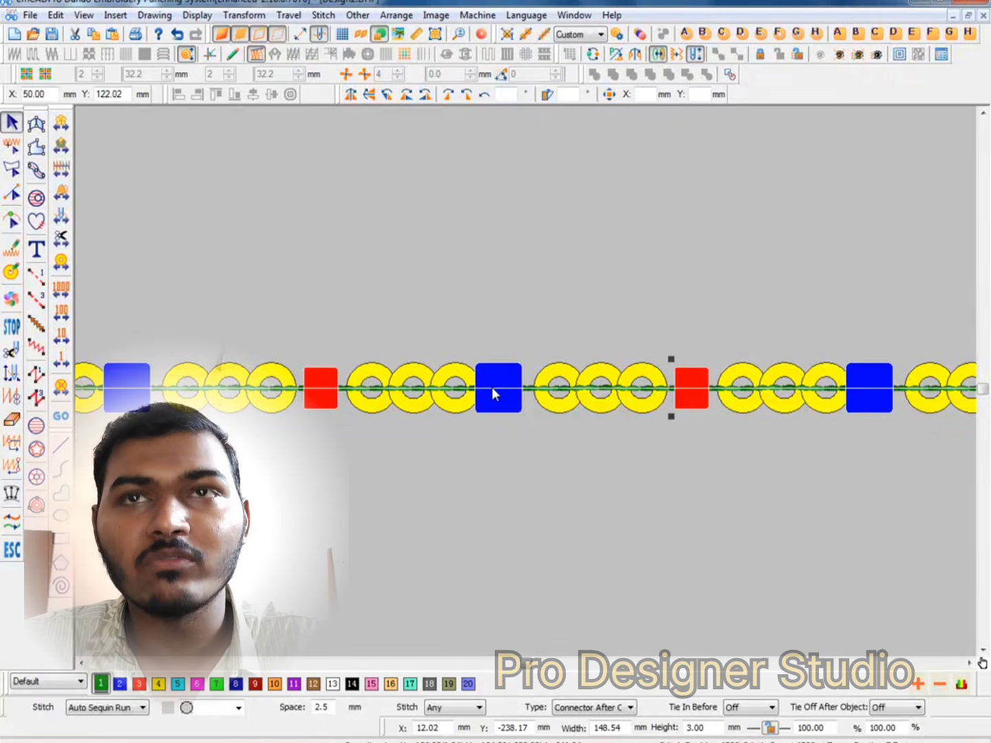
Set the space of row 5, the single SequinA before BeadC, to 5 mm in the Multi Sequin Rule.
{"action": "left_click", "coordinate": [640, 34]}
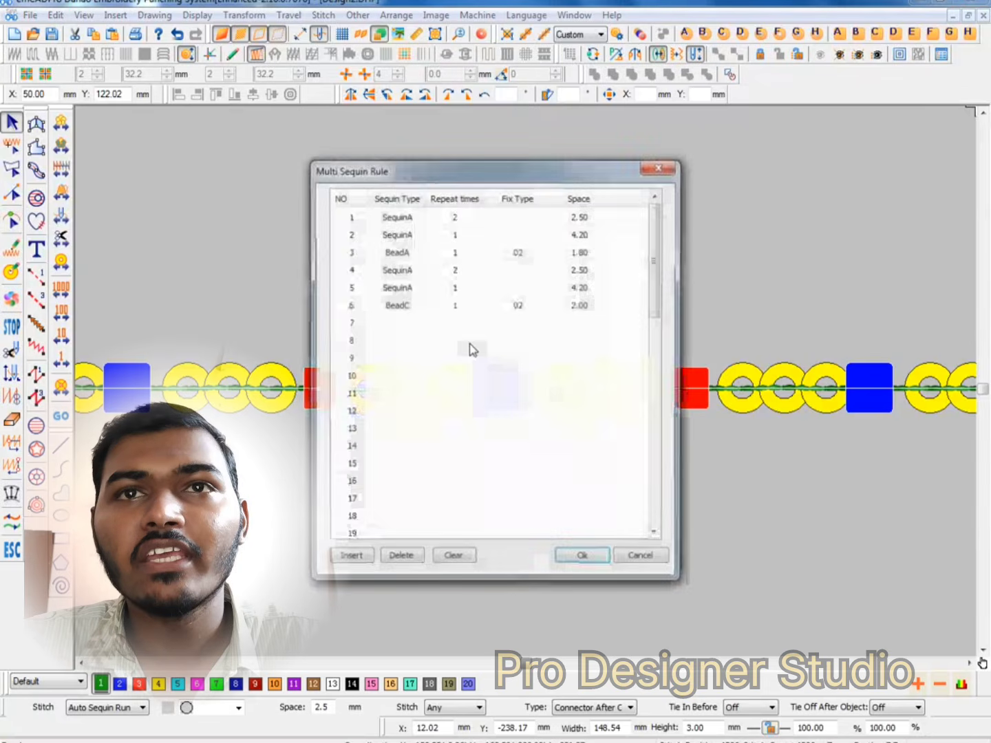
{"action": "left_click", "coordinate": [403, 294]}
{"action": "left_click", "coordinate": [583, 295]}
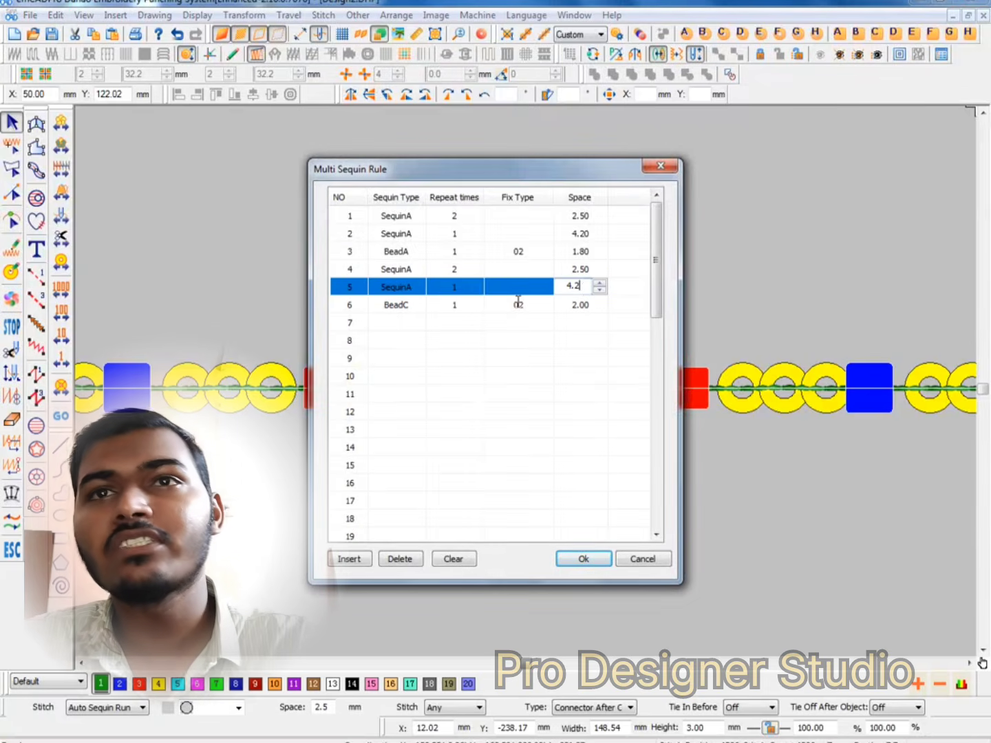
{"action": "type", "text": "5"}
{"action": "left_click", "coordinate": [548, 375]}
{"action": "key", "text": "Return"}
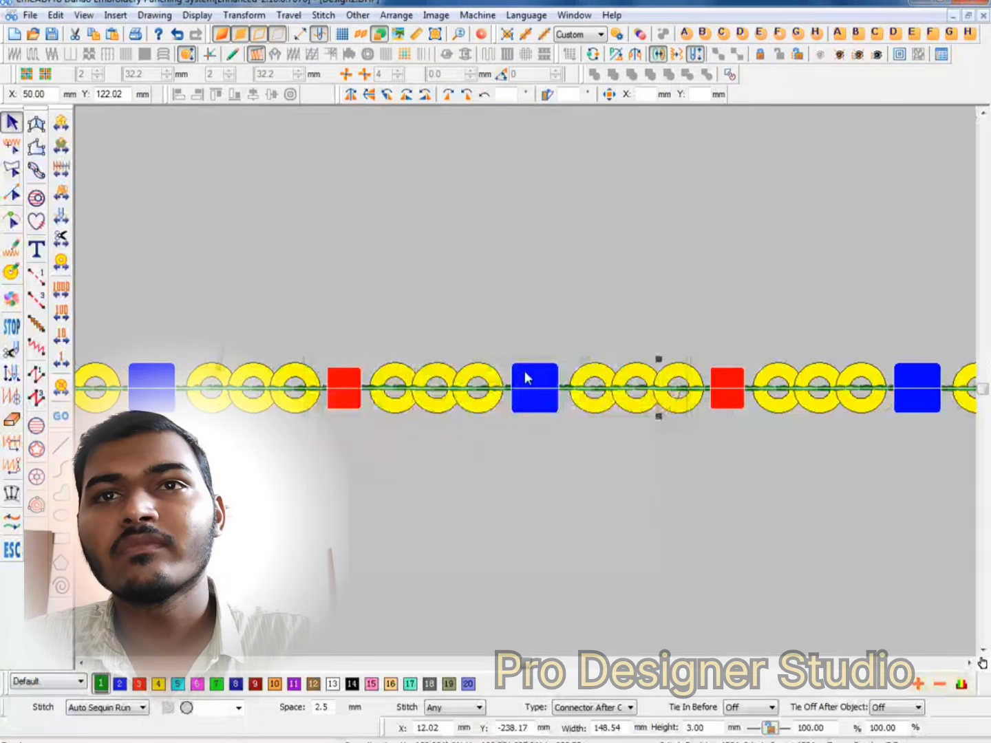
Inspect the gaps beside the blue BeadC beads on the straight run, switching from realistic view to outlines.
{"action": "scroll", "coordinate": [549, 387], "scroll_direction": "down", "scroll_amount": 2}
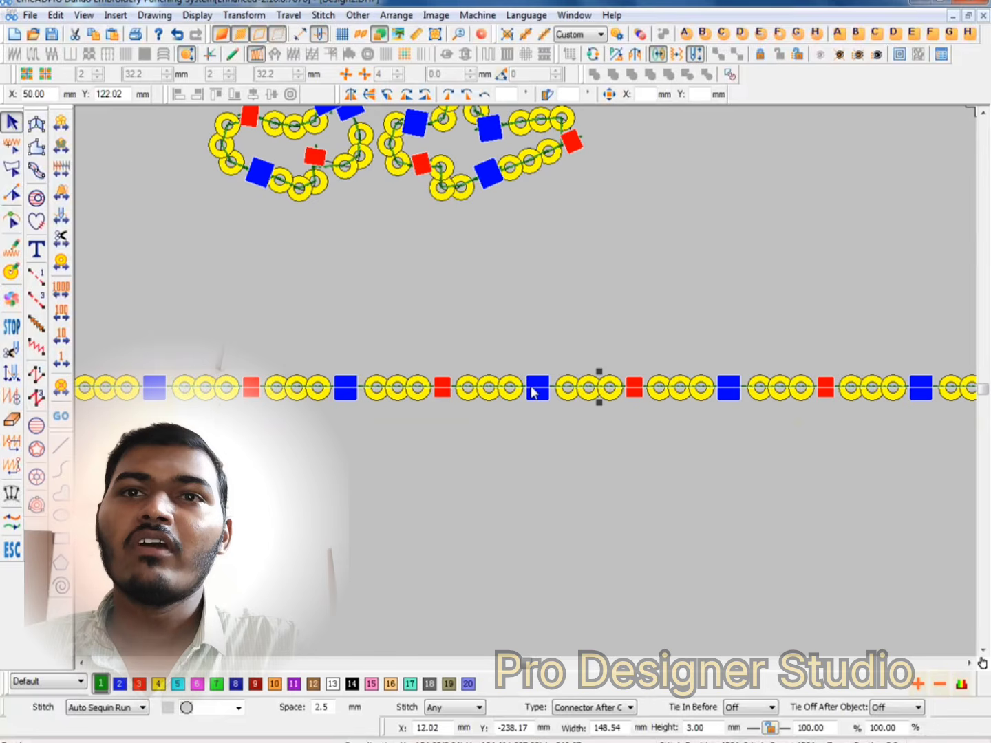
{"action": "scroll", "coordinate": [531, 387], "scroll_direction": "up", "scroll_amount": 1}
{"action": "key", "text": "t"}
{"action": "scroll", "coordinate": [521, 386], "scroll_direction": "up", "scroll_amount": 2}
{"action": "scroll", "coordinate": [418, 405], "scroll_direction": "down", "scroll_amount": 1}
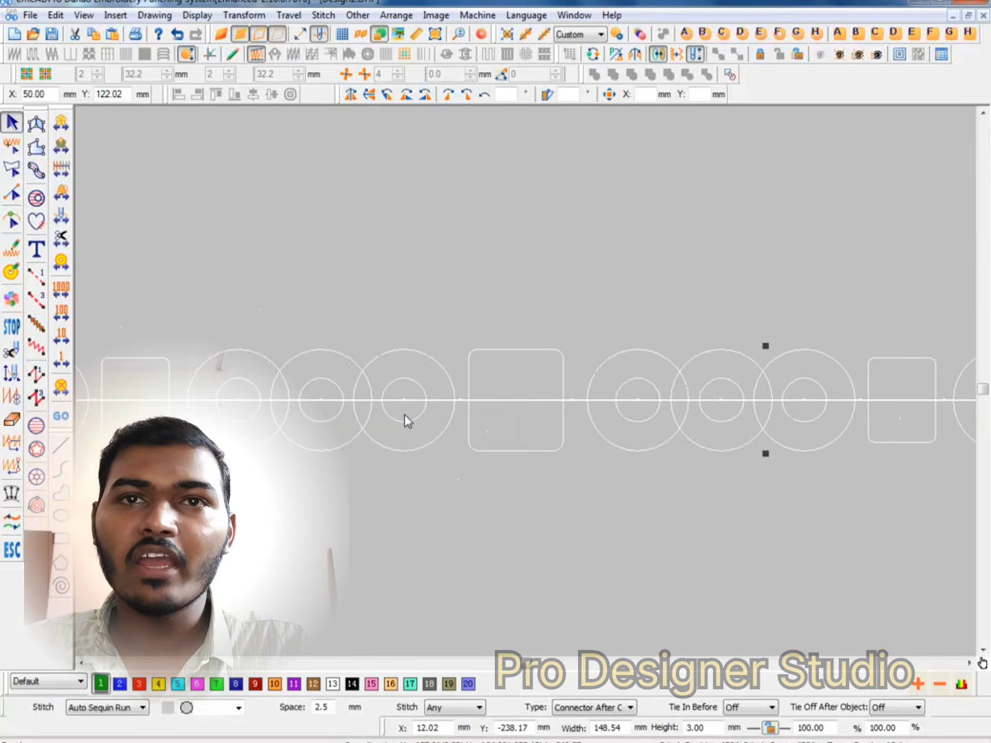
Enter stitch editing at the sequin before a blue BeadC bead and measure to the bead's far fixing stitch.
{"action": "key", "text": "e"}
{"action": "left_click", "coordinate": [404, 400]}
{"action": "left_click", "coordinate": [404, 400]}
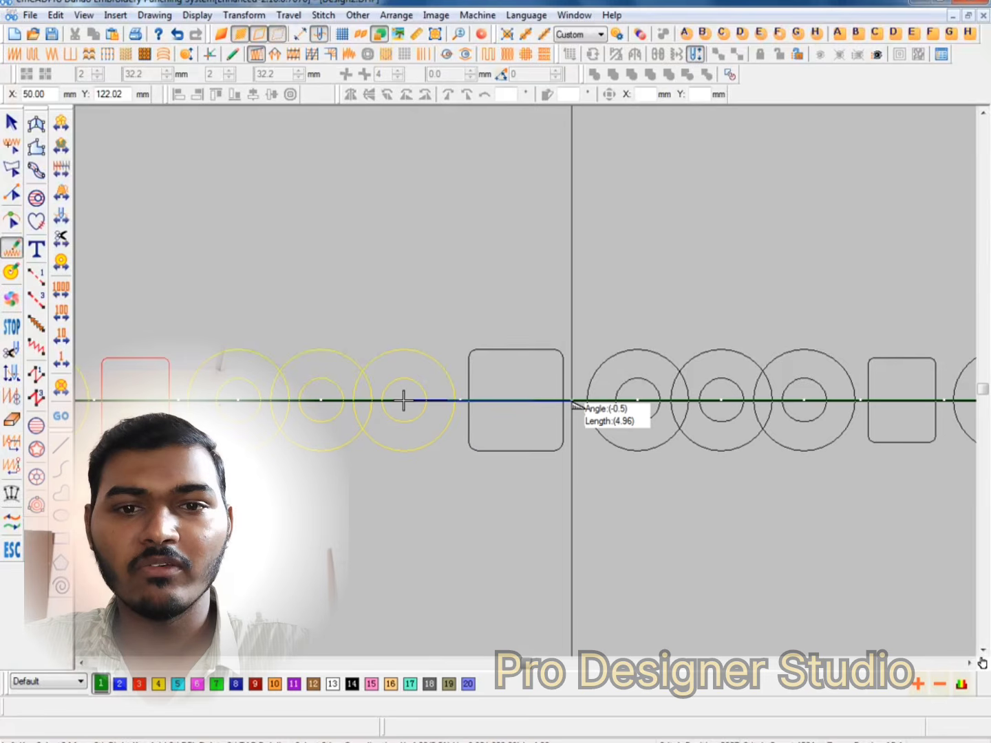
{"action": "scroll", "coordinate": [653, 409], "scroll_direction": "down", "scroll_amount": 1}
{"action": "scroll", "coordinate": [368, 400], "scroll_direction": "up", "scroll_amount": 1}
{"action": "scroll", "coordinate": [305, 403], "scroll_direction": "up", "scroll_amount": 1}
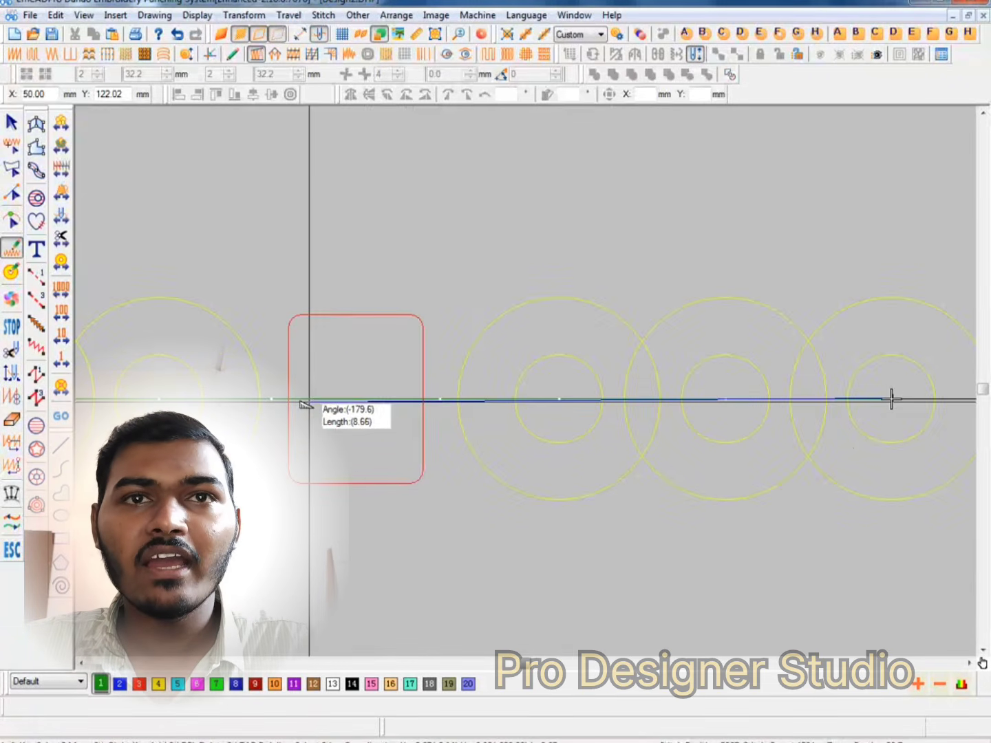
Measure from the centre of the sequin before the red BeadA bead to that bead's far fixing stitch.
{"action": "scroll", "coordinate": [272, 412], "scroll_direction": "down", "scroll_amount": 1}
{"action": "scroll", "coordinate": [325, 403], "scroll_direction": "up", "scroll_amount": 1}
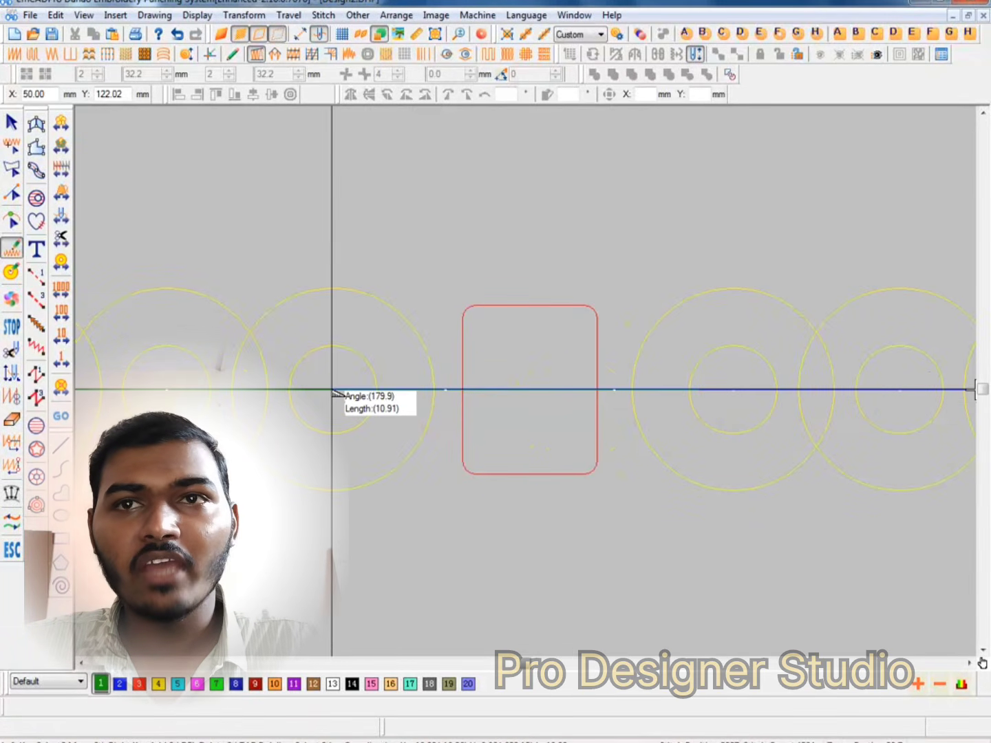
{"action": "left_click", "coordinate": [332, 390]}
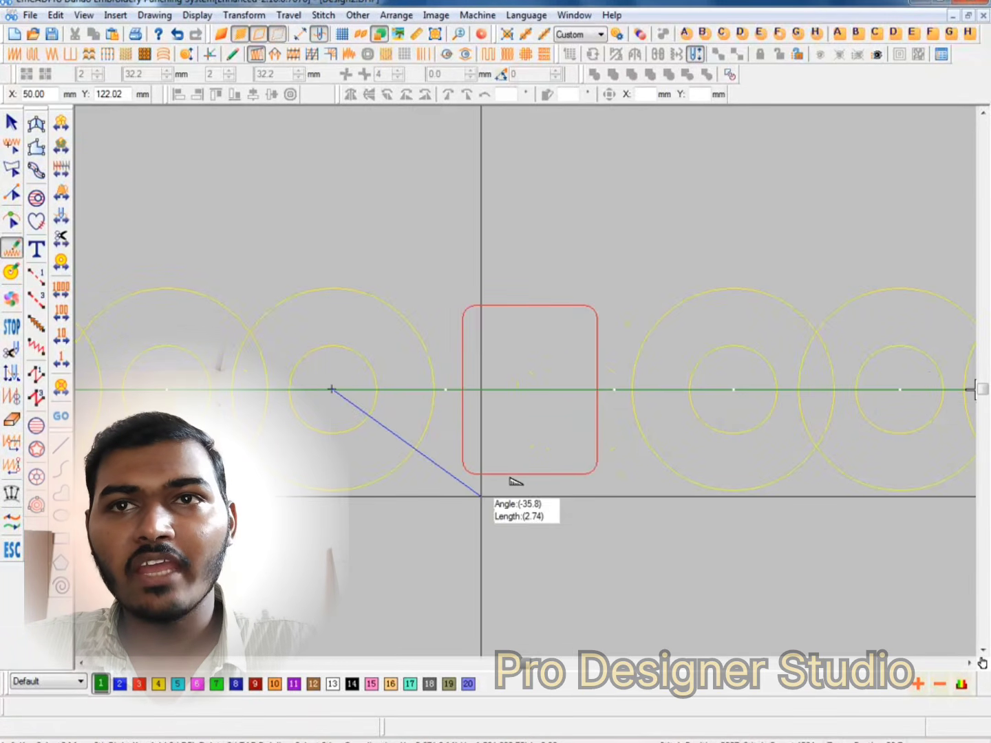
{"action": "left_click", "coordinate": [336, 420]}
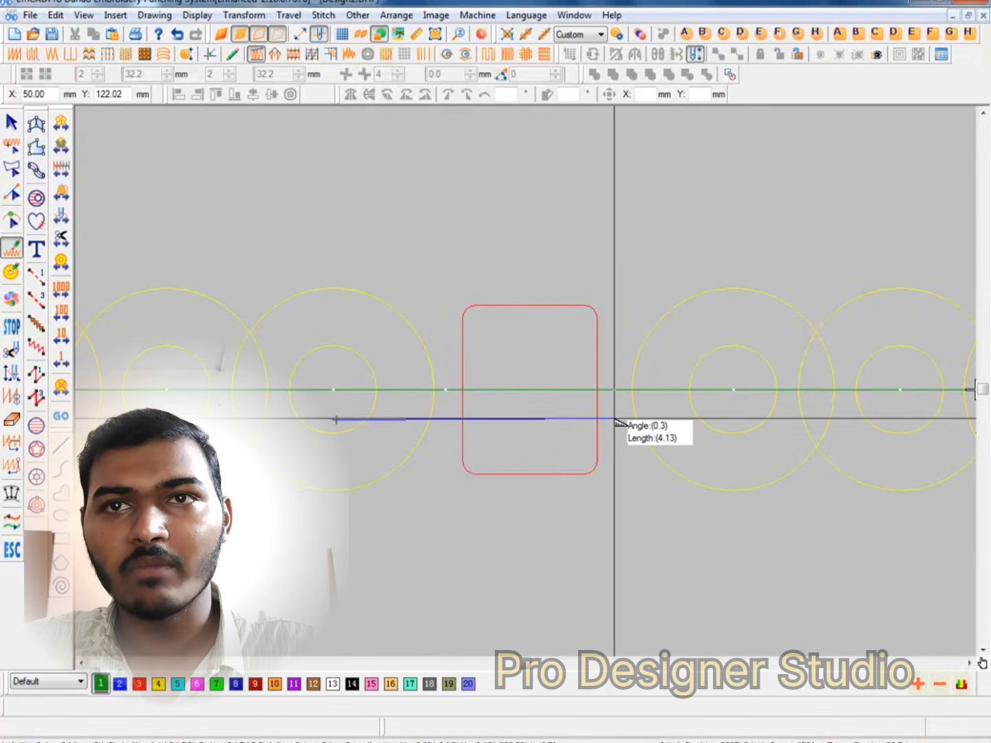
{"action": "scroll", "coordinate": [615, 419], "scroll_direction": "down", "scroll_amount": 2}
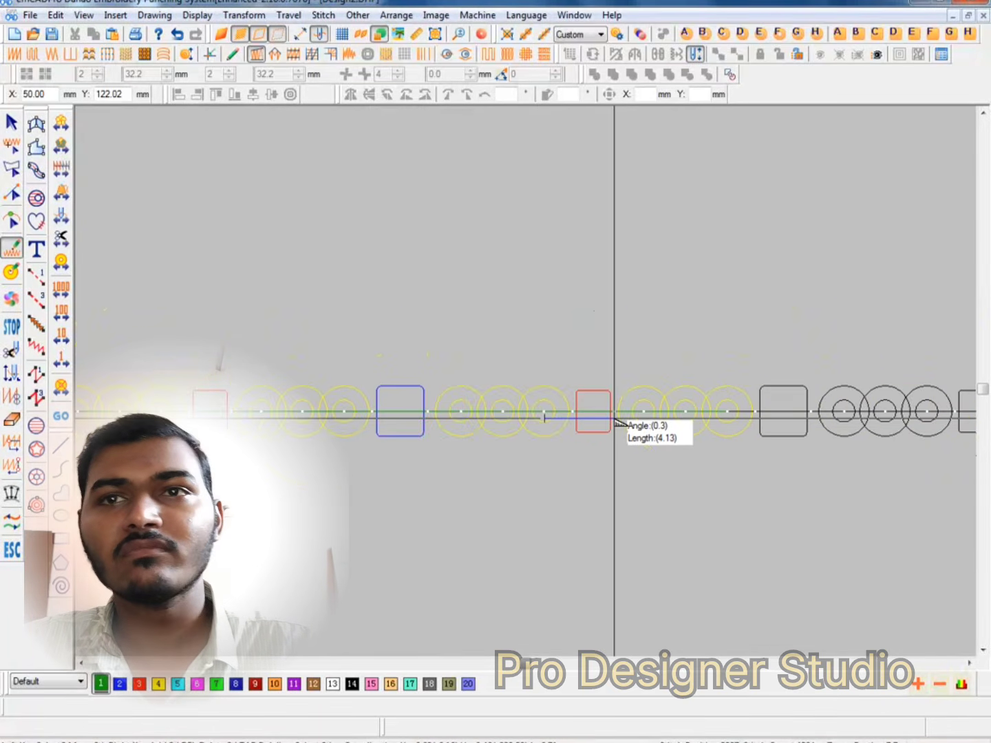
{"action": "scroll", "coordinate": [826, 459], "scroll_direction": "up", "scroll_amount": 1}
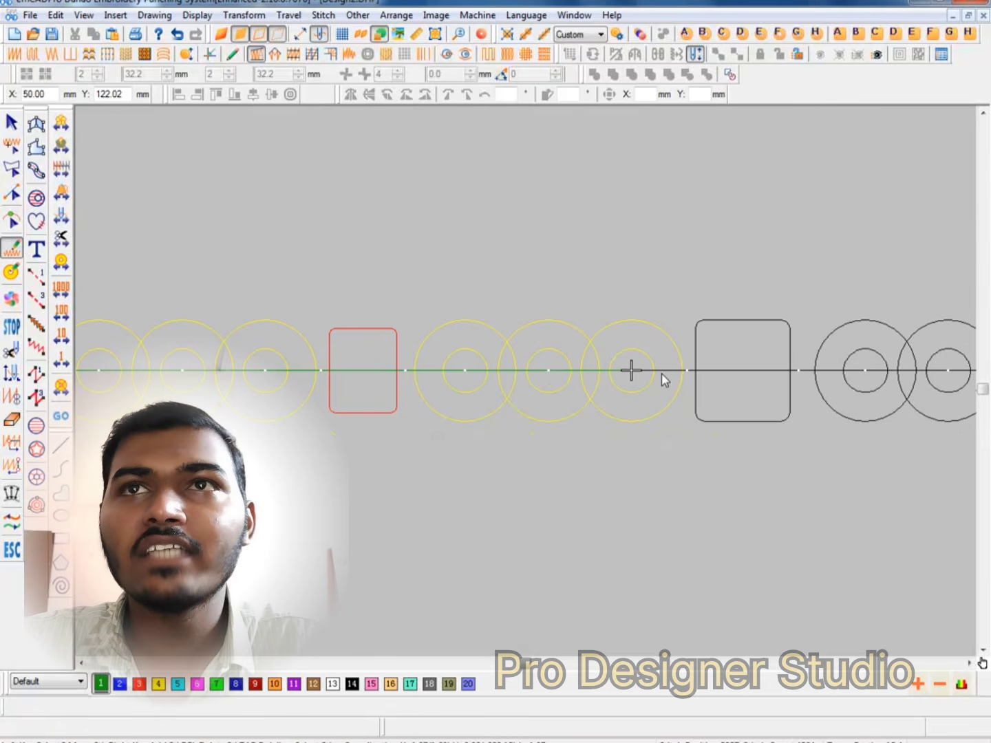
Review the BeadC row in the straight run's Multi Sequin Rule and close the rule without changes.
{"action": "key", "text": "ctrl+a"}
{"action": "left_click", "coordinate": [650, 33]}
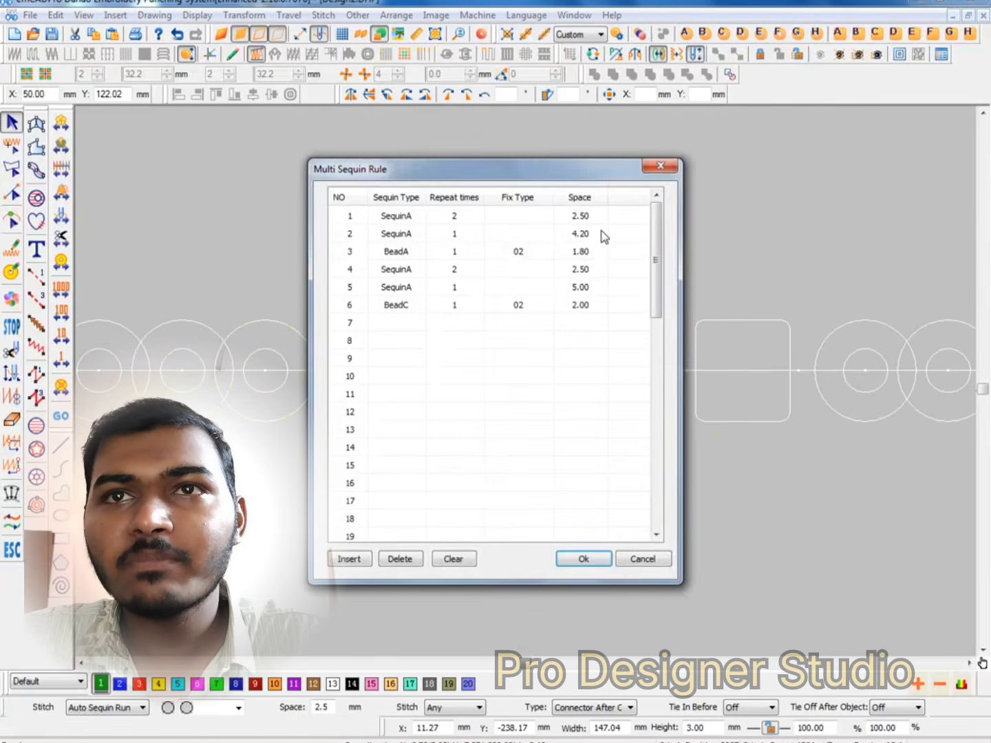
{"action": "double_click", "coordinate": [389, 307]}
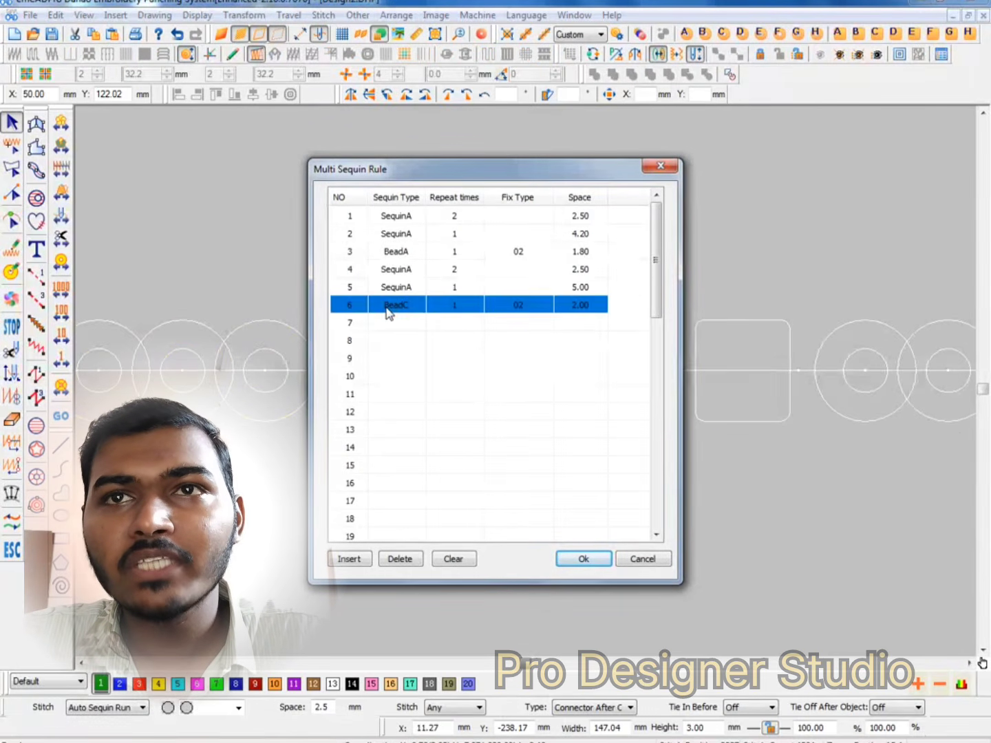
{"action": "key", "text": "Escape"}
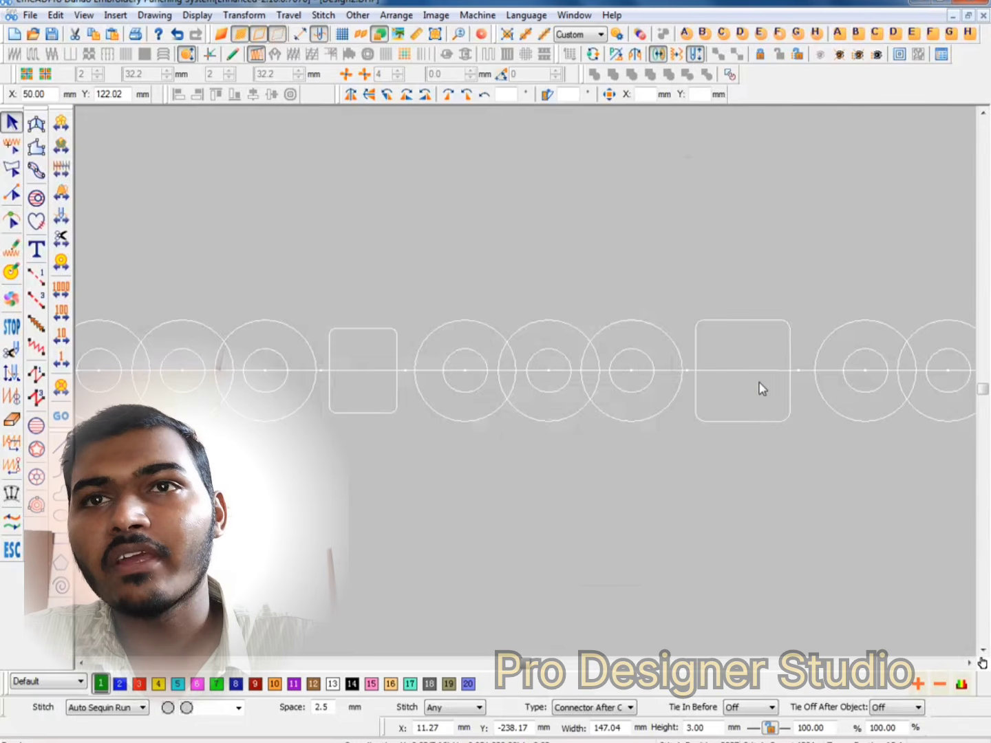
Enter stitch editing on the straight run and select the blue BeadC bead's outer fixing stitch.
{"action": "middle_click_drag", "start_coordinate": [758, 382], "coordinate": [502, 389]}
{"action": "scroll", "coordinate": [543, 384], "scroll_direction": "up", "scroll_amount": 1}
{"action": "key", "text": "Insert"}
{"action": "left_click", "coordinate": [542, 381]}
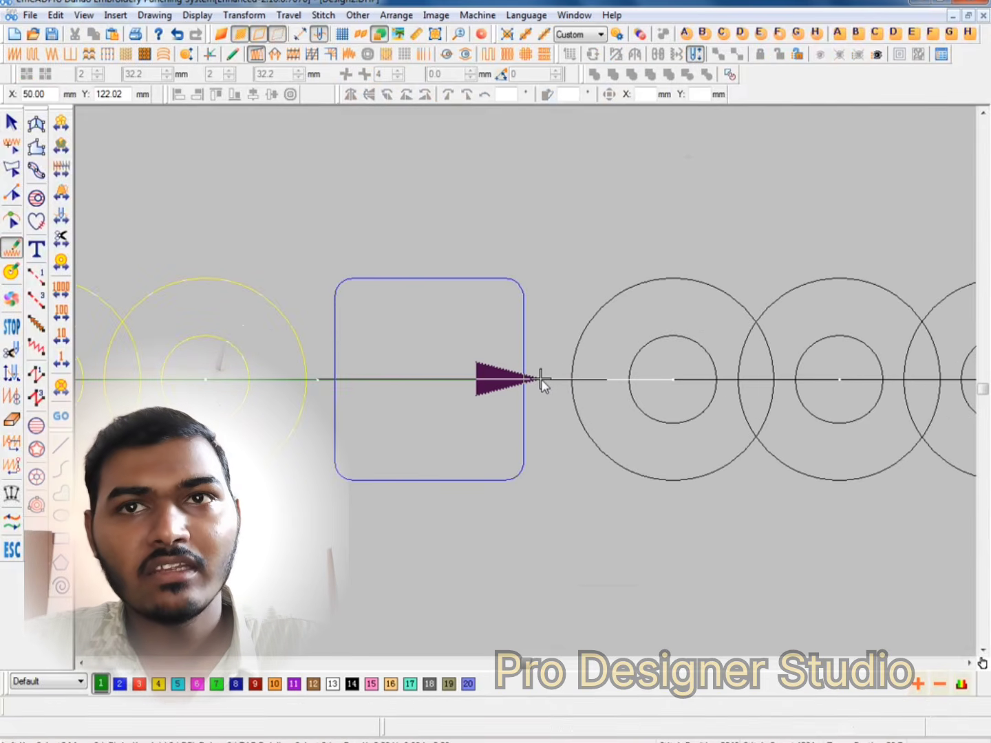
Measure from the blue BeadC bead's outer fixing stitch to the centre of the next sequin.
{"action": "left_click", "coordinate": [541, 382]}
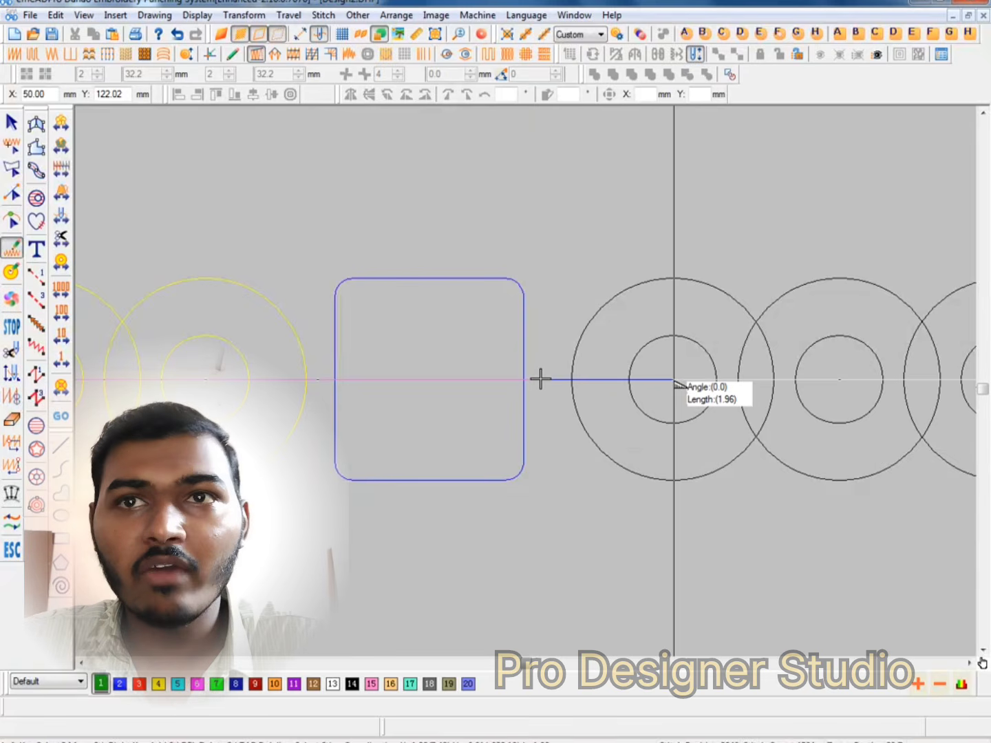
{"action": "scroll", "coordinate": [610, 407], "scroll_direction": "down", "scroll_amount": 1}
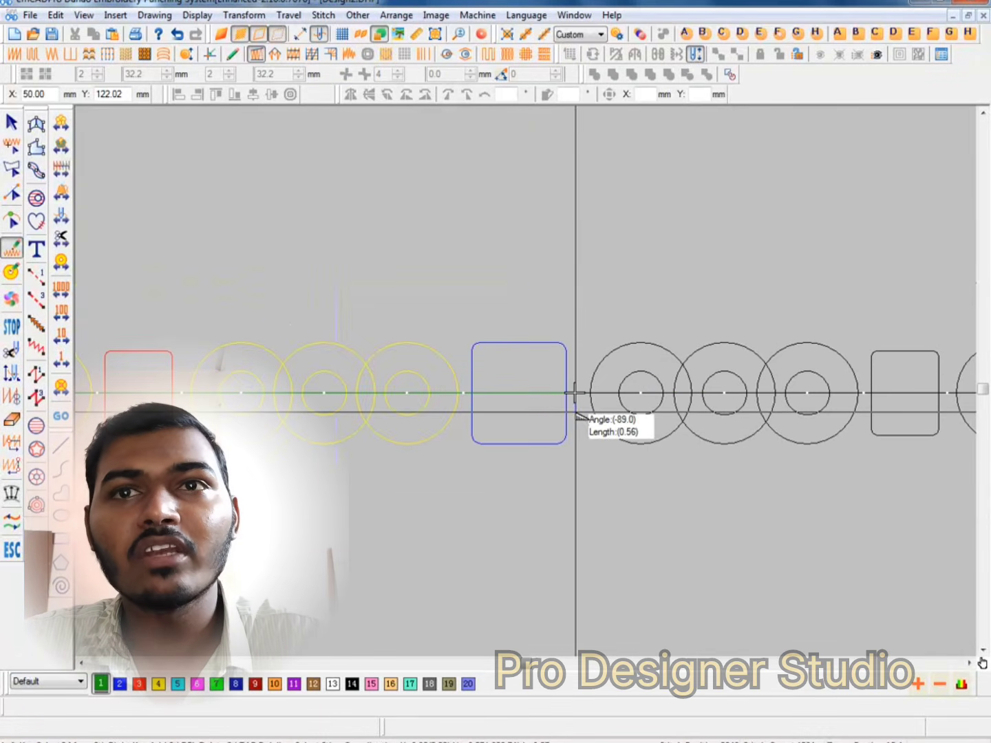
{"action": "scroll", "coordinate": [548, 398], "scroll_direction": "down", "scroll_amount": 1}
Set the BeadC row's space to 3 in the straight run's Multi Sequin Rule.
{"action": "left_click", "coordinate": [493, 397]}
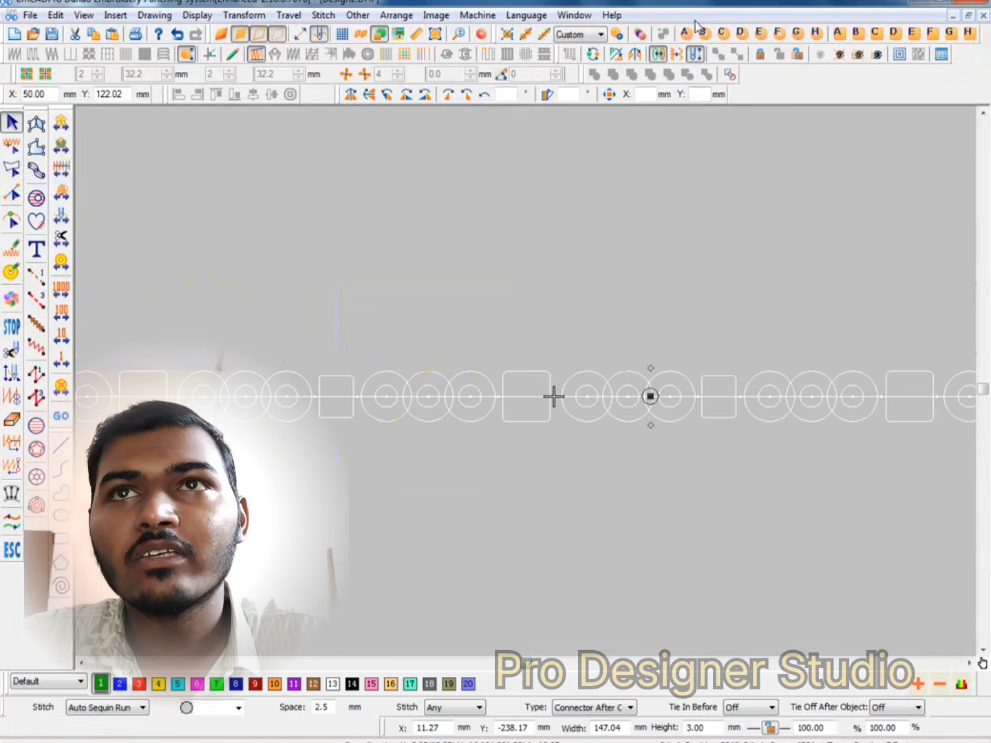
{"action": "left_click", "coordinate": [636, 38]}
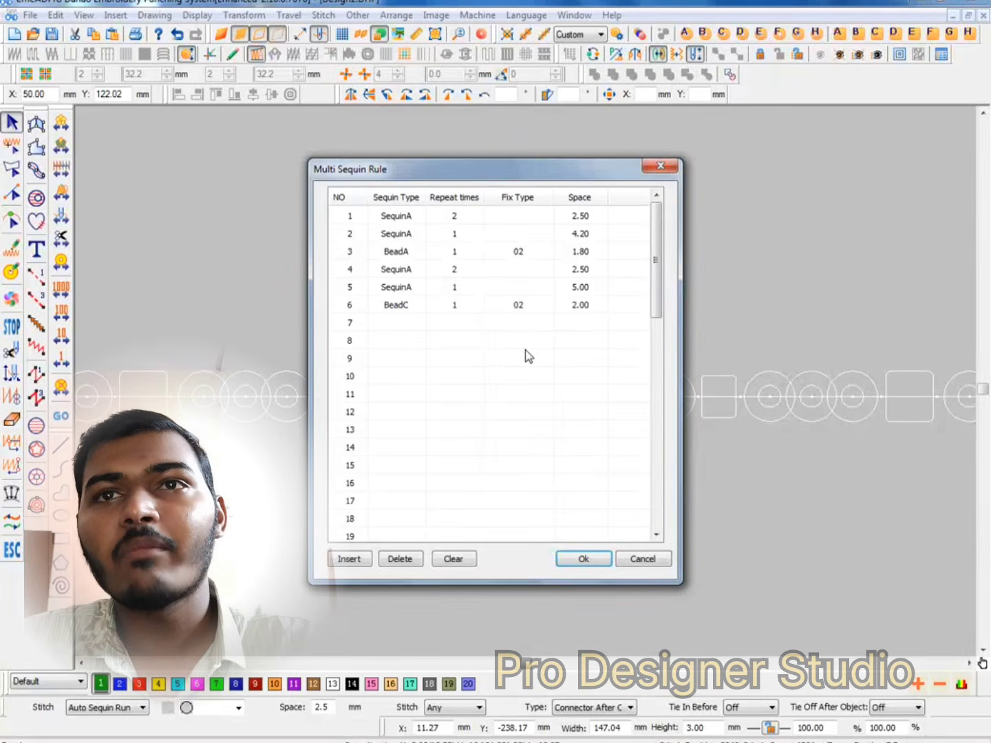
{"action": "left_click", "coordinate": [585, 306]}
{"action": "left_click_drag", "start_coordinate": [585, 305], "coordinate": [479, 333]}
{"action": "type", "text": "3"}
{"action": "left_click", "coordinate": [575, 376]}
{"action": "left_click", "coordinate": [584, 559]}
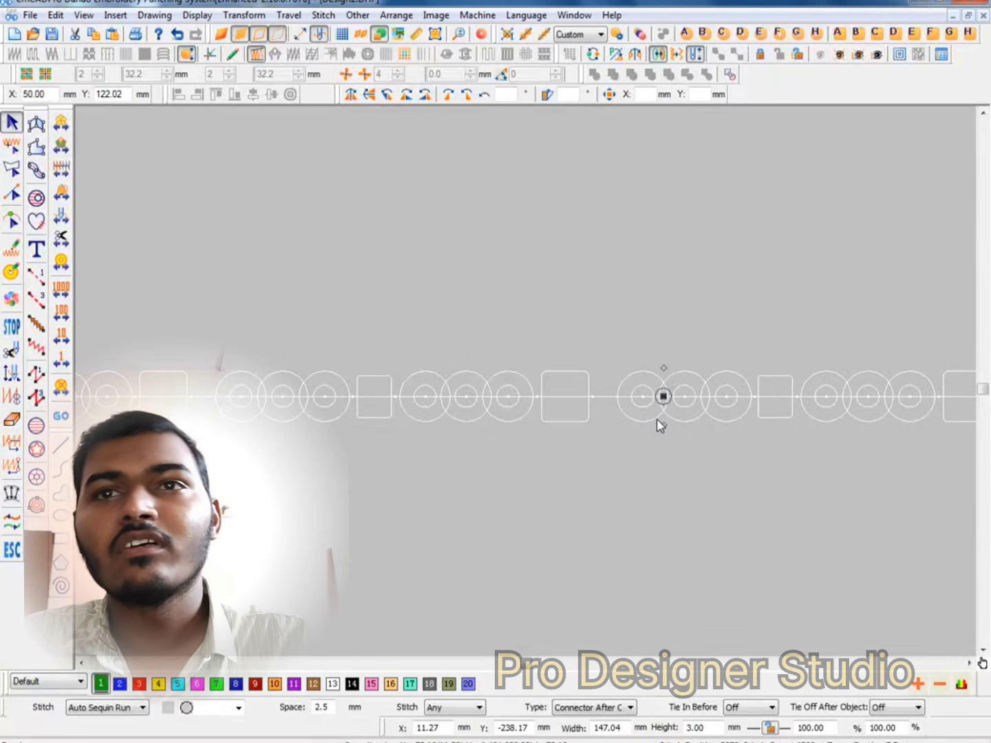
Check the distance from the blue bead's outer fixing stitch to the next sequin's centre, and undo the BeadC spacing change.
{"action": "scroll", "coordinate": [609, 406], "scroll_direction": "up", "scroll_amount": 4}
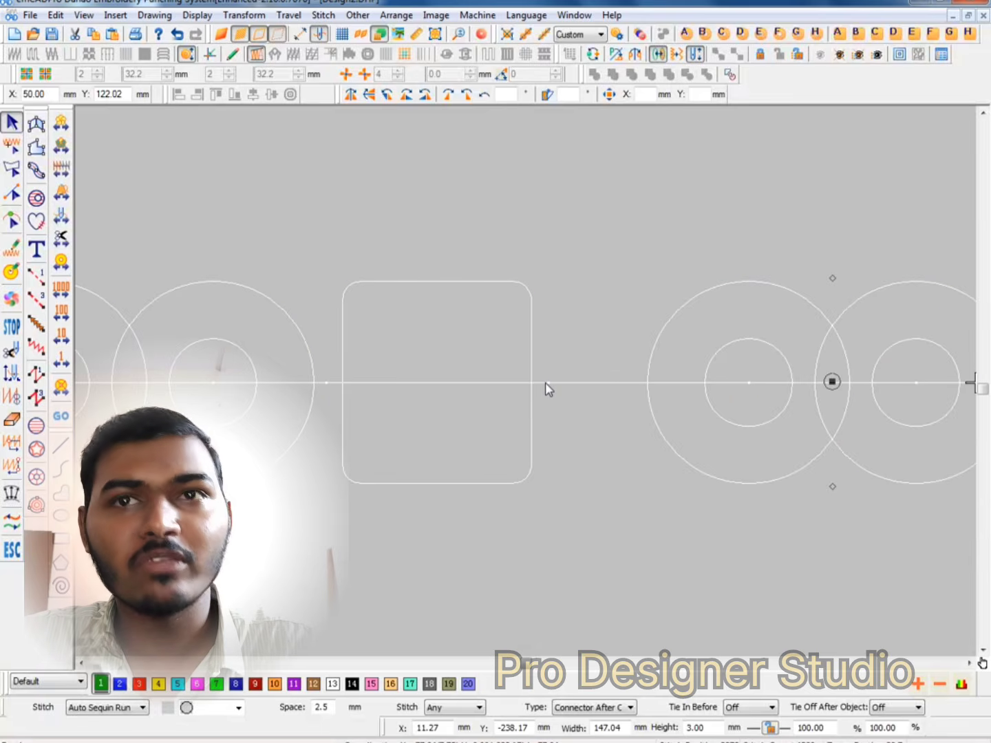
{"action": "key", "text": "m"}
{"action": "left_click", "coordinate": [545, 383]}
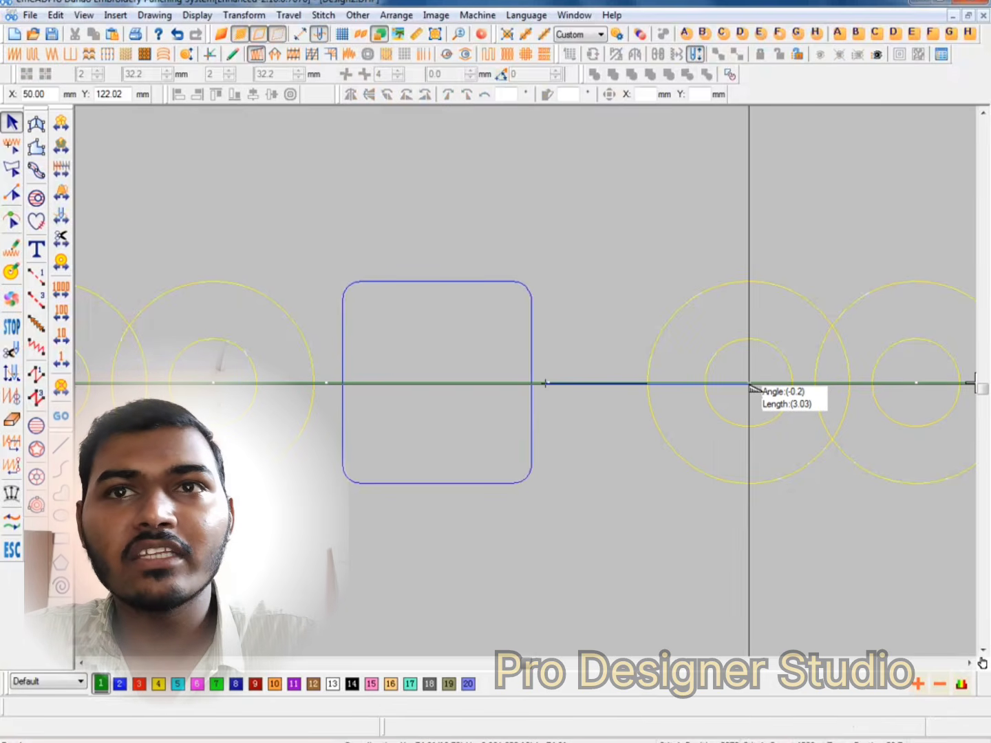
{"action": "scroll", "coordinate": [494, 429], "scroll_direction": "down", "scroll_amount": 2}
{"action": "key", "text": "s"}
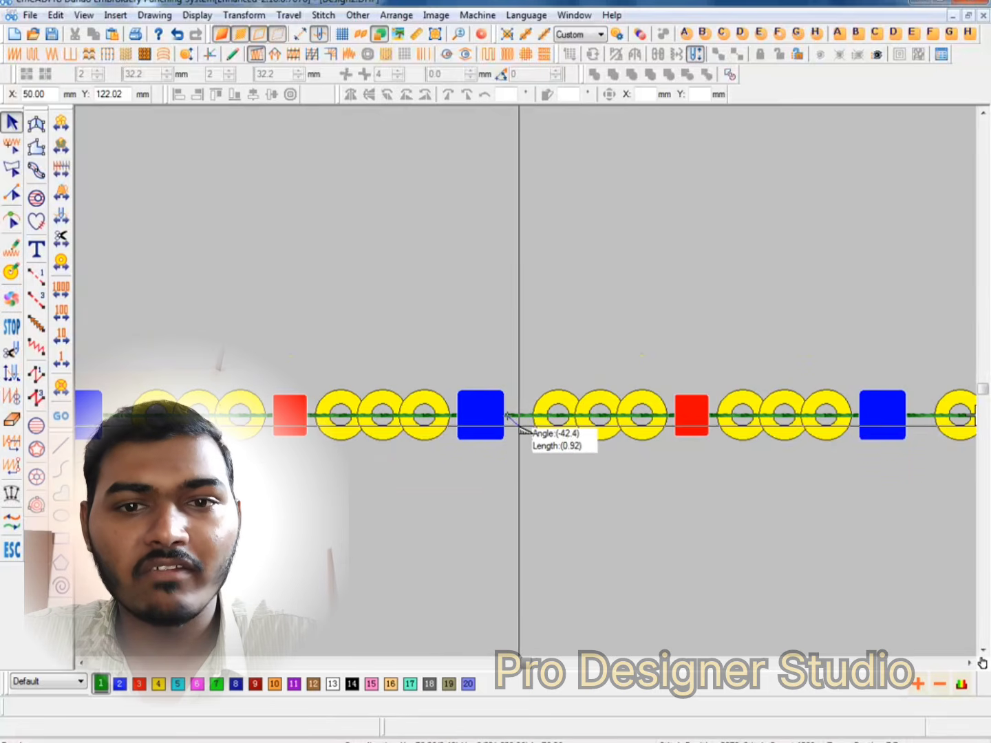
{"action": "key", "text": "ctrl+z"}
Measure again from the blue bead's outer fixing stitch to the next sequin's centre and check the run in filled preview.
{"action": "scroll", "coordinate": [482, 429], "scroll_direction": "up", "scroll_amount": 2}
{"action": "key", "text": "s"}
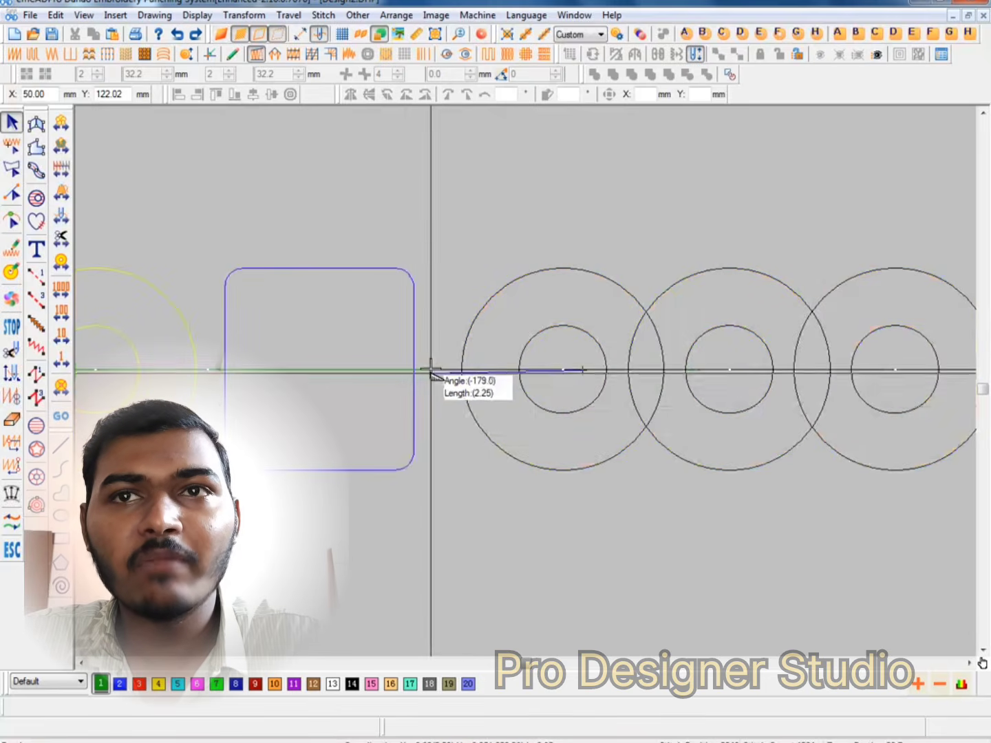
{"action": "left_click", "coordinate": [431, 371]}
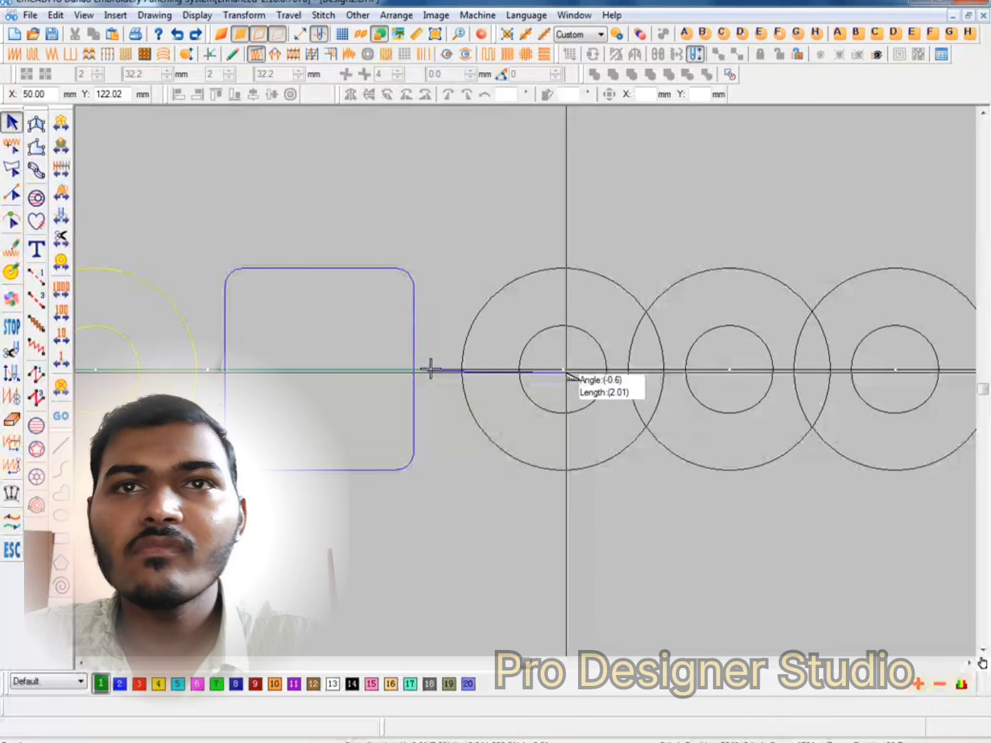
{"action": "scroll", "coordinate": [566, 371], "scroll_direction": "down", "scroll_amount": 1}
{"action": "key", "text": "s"}
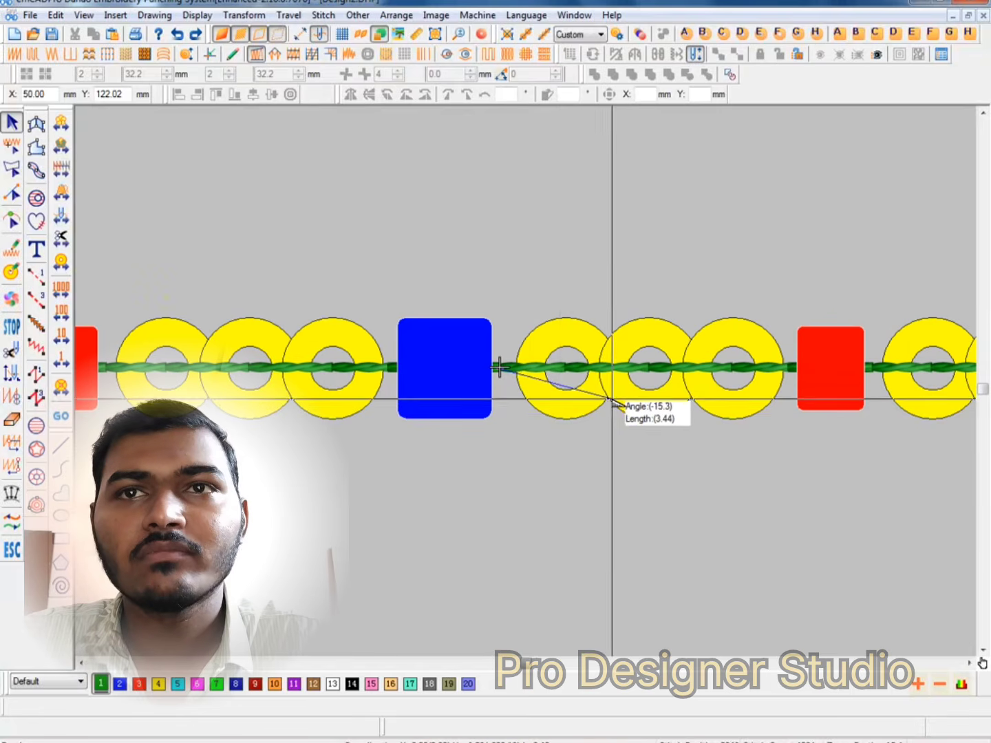
{"action": "scroll", "coordinate": [593, 405], "scroll_direction": "down", "scroll_amount": 2}
{"action": "key", "text": "Escape"}
Inspect the straight run in outline and filled preview, including the red and blue beads between its sequins.
{"action": "key", "text": "s"}
{"action": "left_click", "coordinate": [518, 398]}
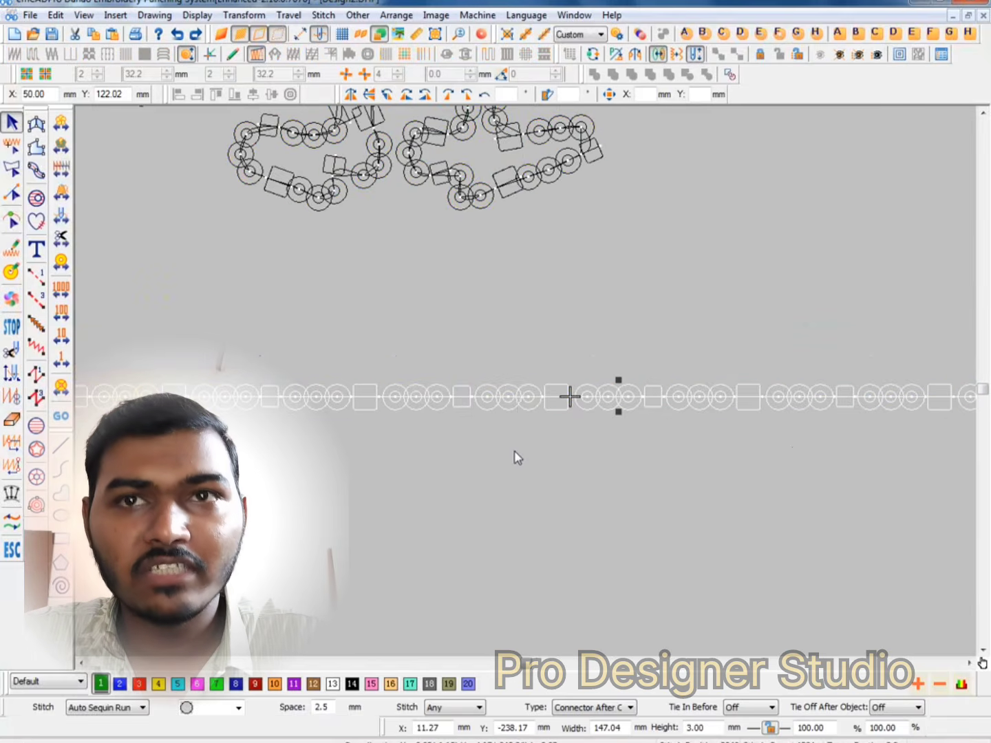
{"action": "left_click", "coordinate": [512, 466]}
{"action": "left_click", "coordinate": [499, 401]}
{"action": "key", "text": "s"}
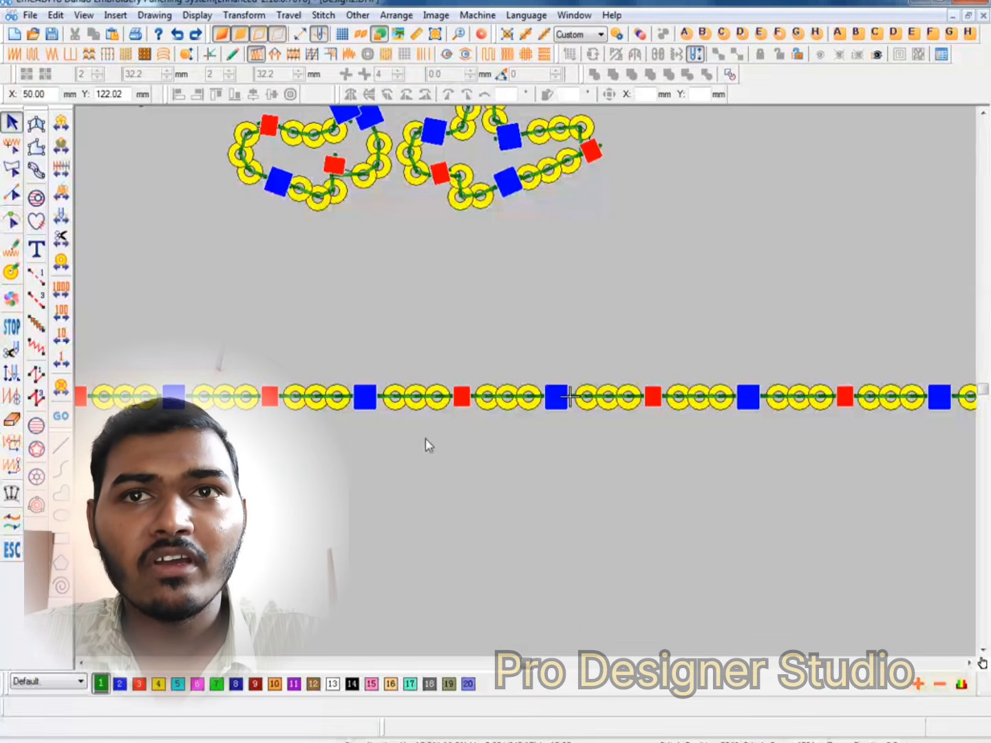
{"action": "key", "text": "s"}
{"action": "scroll", "coordinate": [454, 397], "scroll_direction": "up", "scroll_amount": 2}
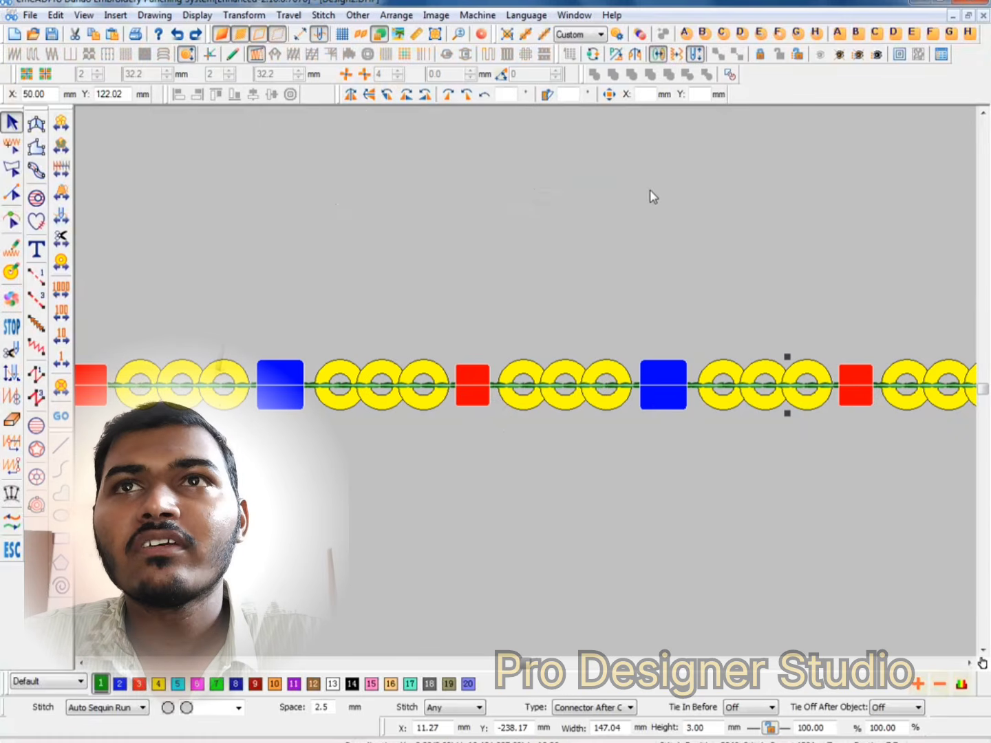
Change the sequin type of row 3 in the straight run's Multi Sequin Rule to BeadB and preview it filled.
{"action": "left_click", "coordinate": [641, 35]}
{"action": "key", "text": "Escape"}
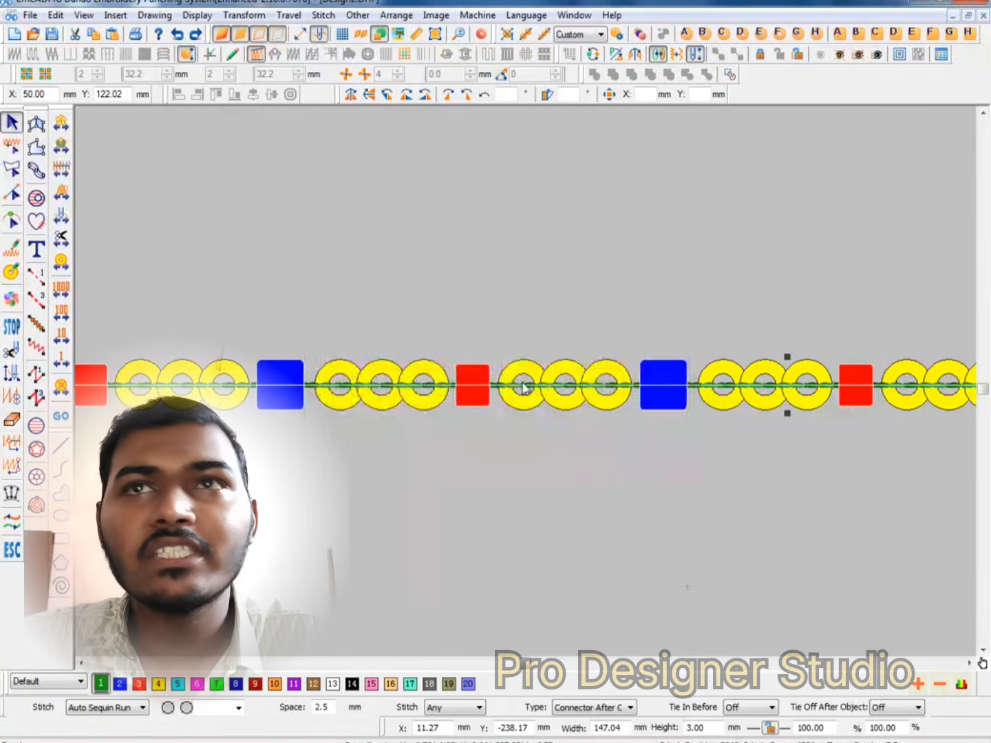
{"action": "key", "text": "s"}
{"action": "left_click", "coordinate": [641, 36]}
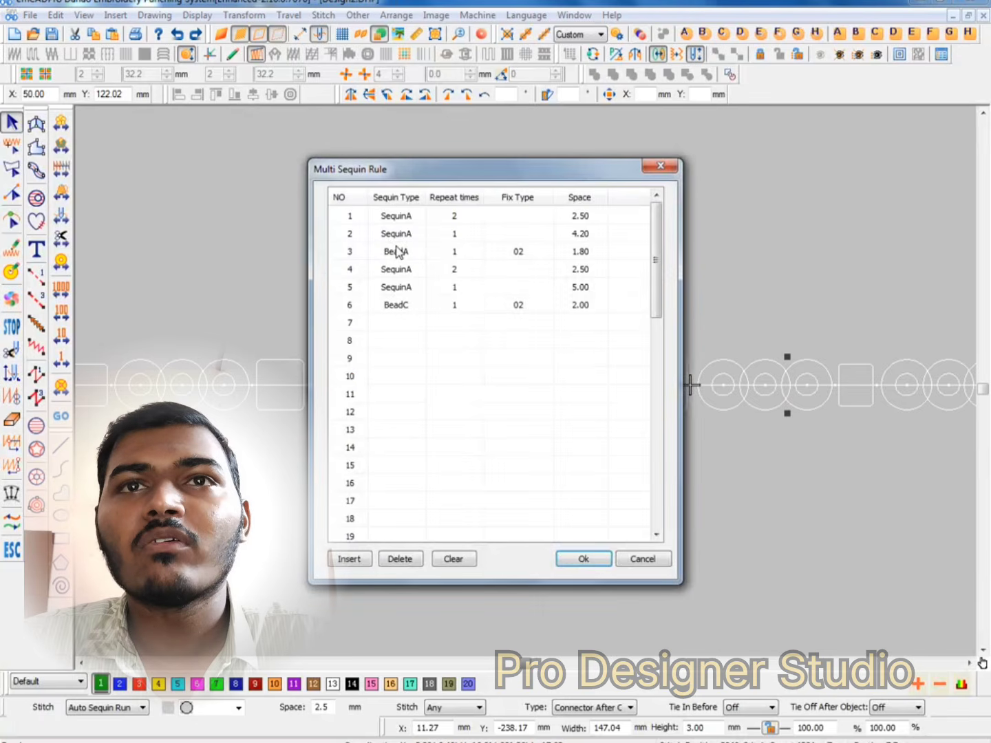
{"action": "left_click", "coordinate": [396, 252]}
{"action": "left_click", "coordinate": [404, 548]}
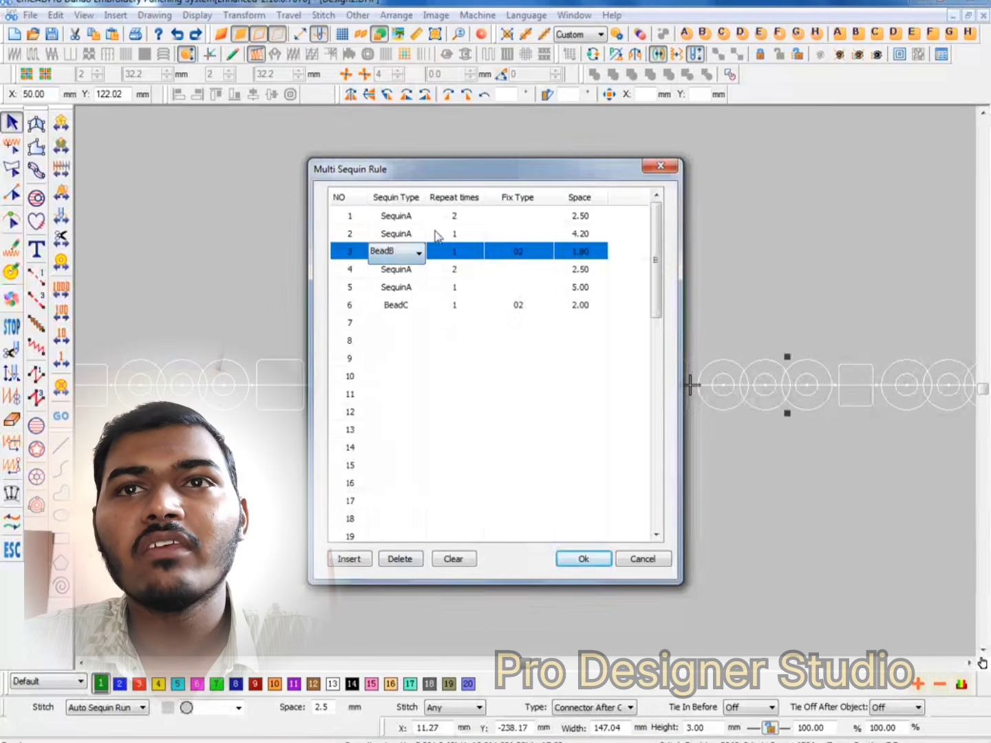
{"action": "left_click", "coordinate": [543, 412]}
{"action": "left_click", "coordinate": [579, 560]}
{"action": "key", "text": "s"}
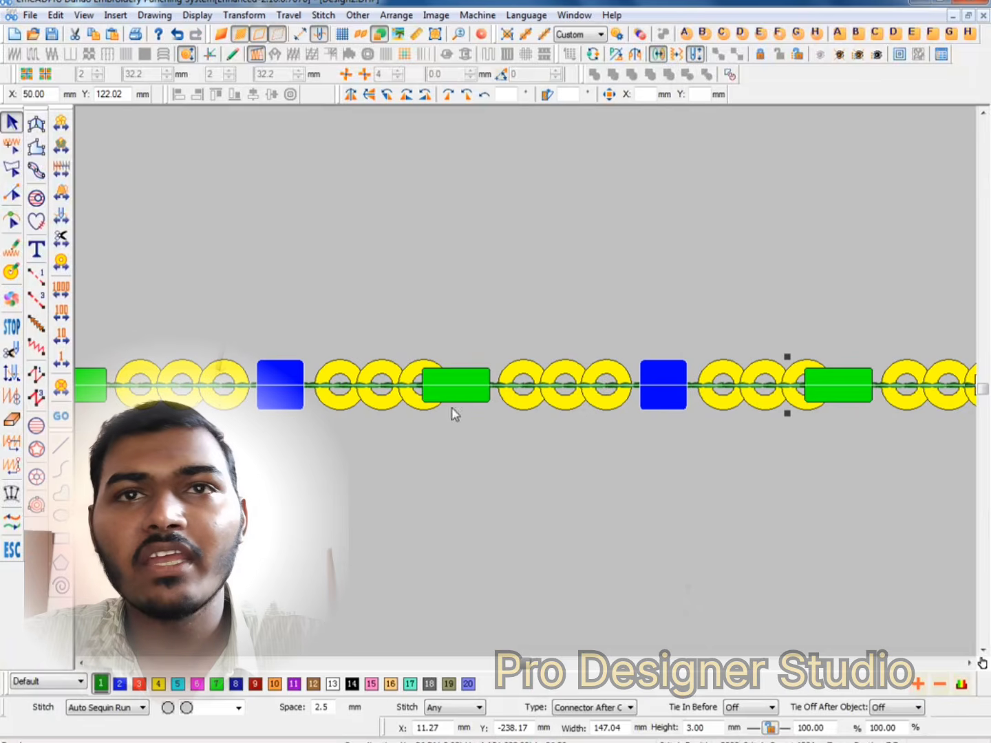
Enter stitch editing on the straight run and examine the sequin stitch overlapped by the green BeadB bead.
{"action": "scroll", "coordinate": [372, 403], "scroll_direction": "up", "scroll_amount": 1}
{"action": "scroll", "coordinate": [469, 375], "scroll_direction": "down", "scroll_amount": 1}
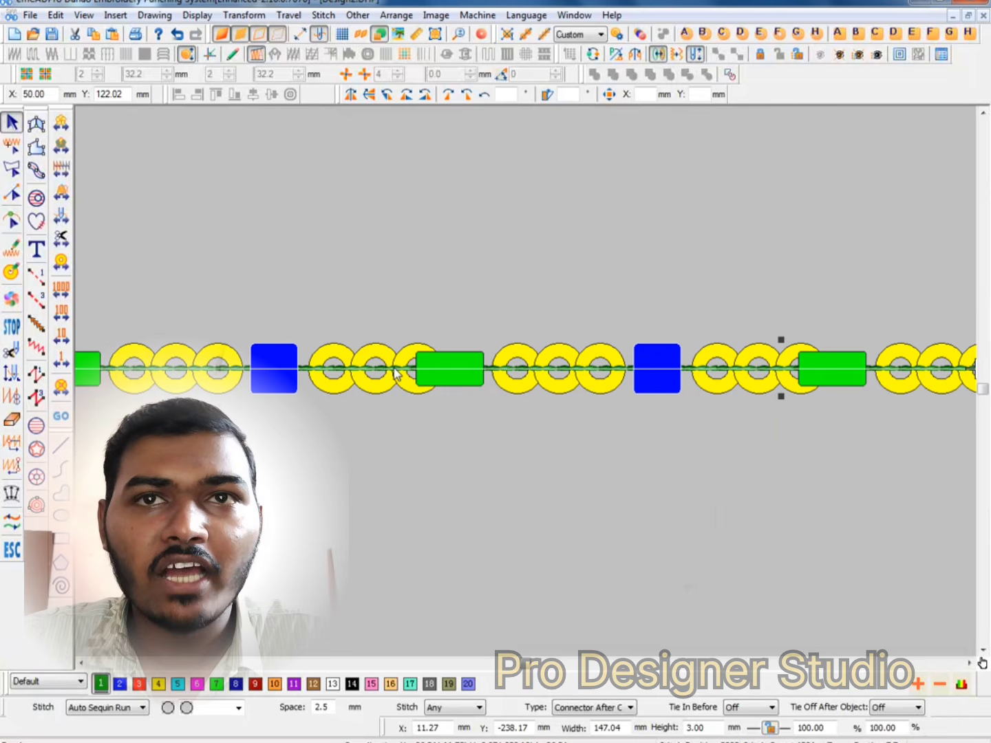
{"action": "scroll", "coordinate": [397, 377], "scroll_direction": "up", "scroll_amount": 1}
{"action": "key", "text": "t"}
{"action": "right_click", "coordinate": [354, 366]}
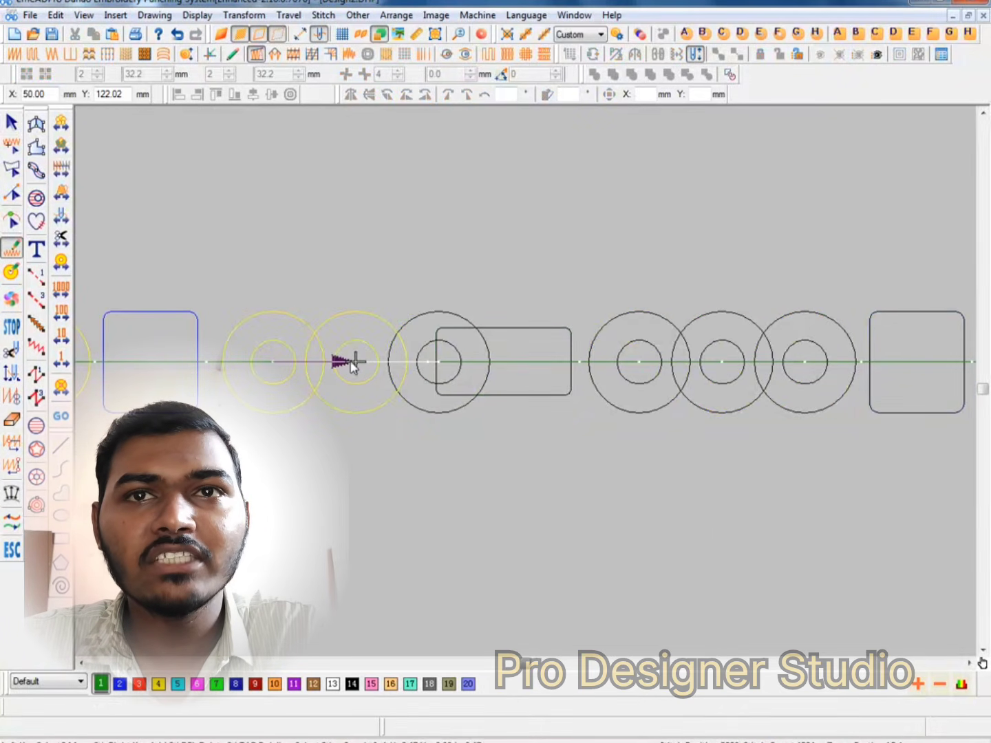
{"action": "left_click", "coordinate": [438, 362]}
{"action": "key", "text": "t"}
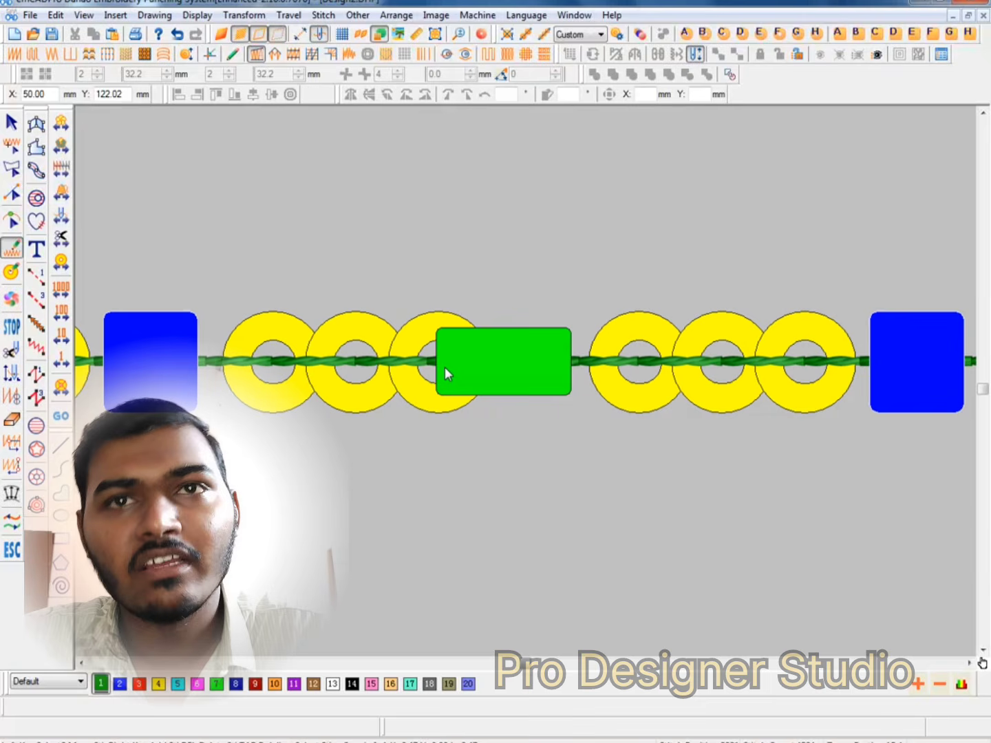
{"action": "right_click", "coordinate": [445, 365]}
{"action": "scroll", "coordinate": [441, 365], "scroll_direction": "down", "scroll_amount": 1}
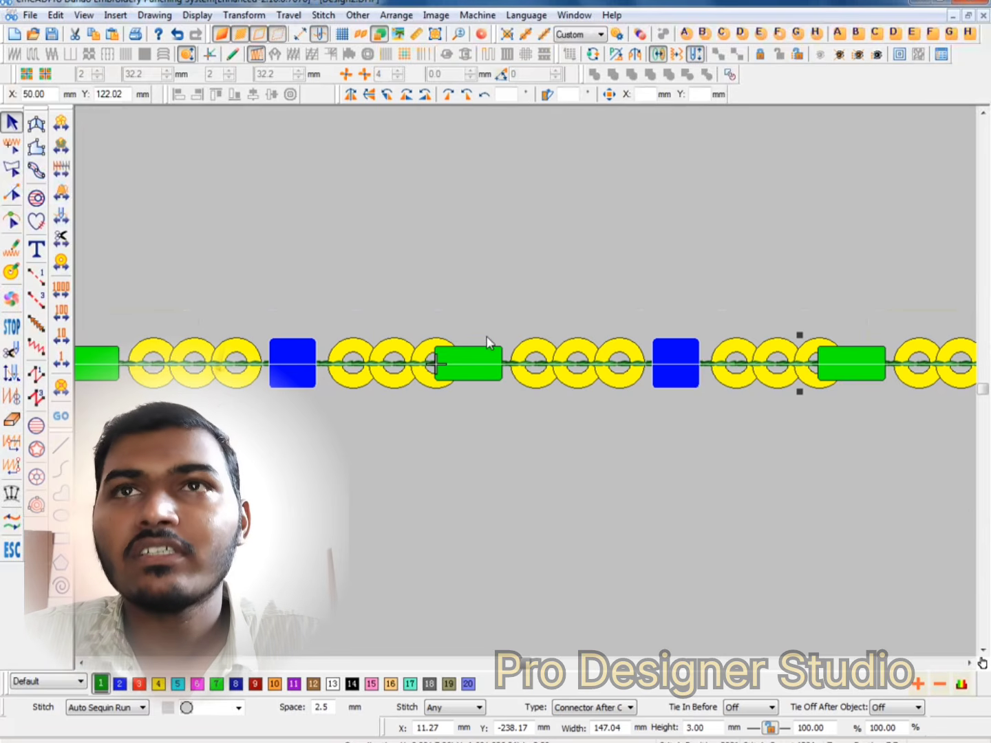
Set the space of the single SequinA row before BeadB to 5.5 in the Multi Sequin Rule.
{"action": "key", "text": "t"}
{"action": "left_click", "coordinate": [640, 34]}
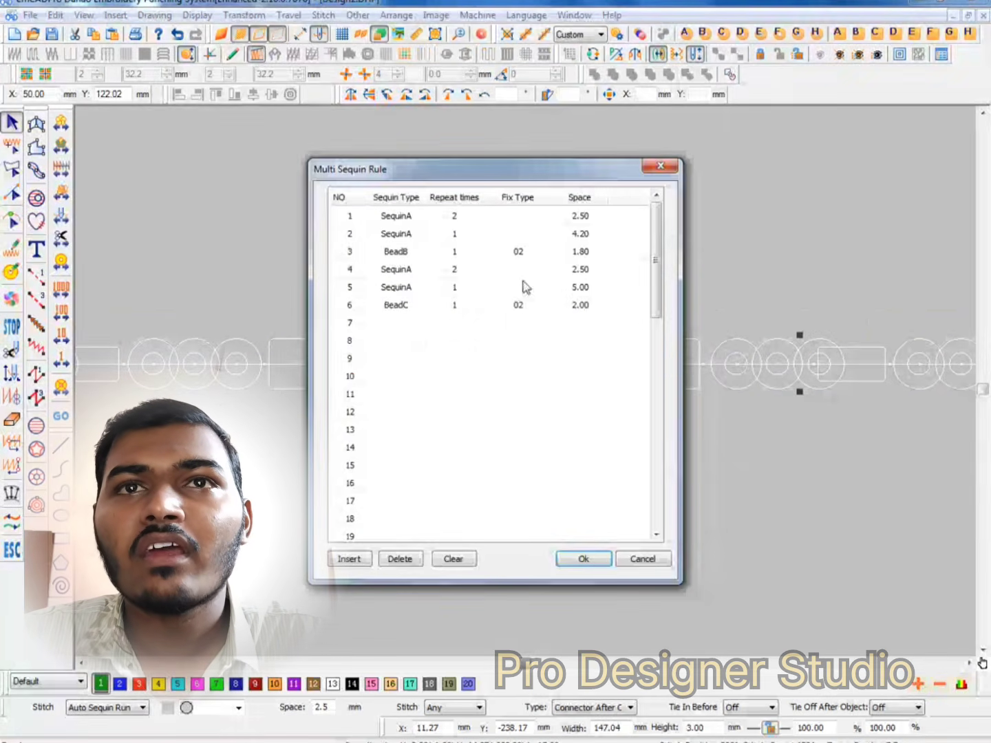
{"action": "left_click", "coordinate": [407, 234]}
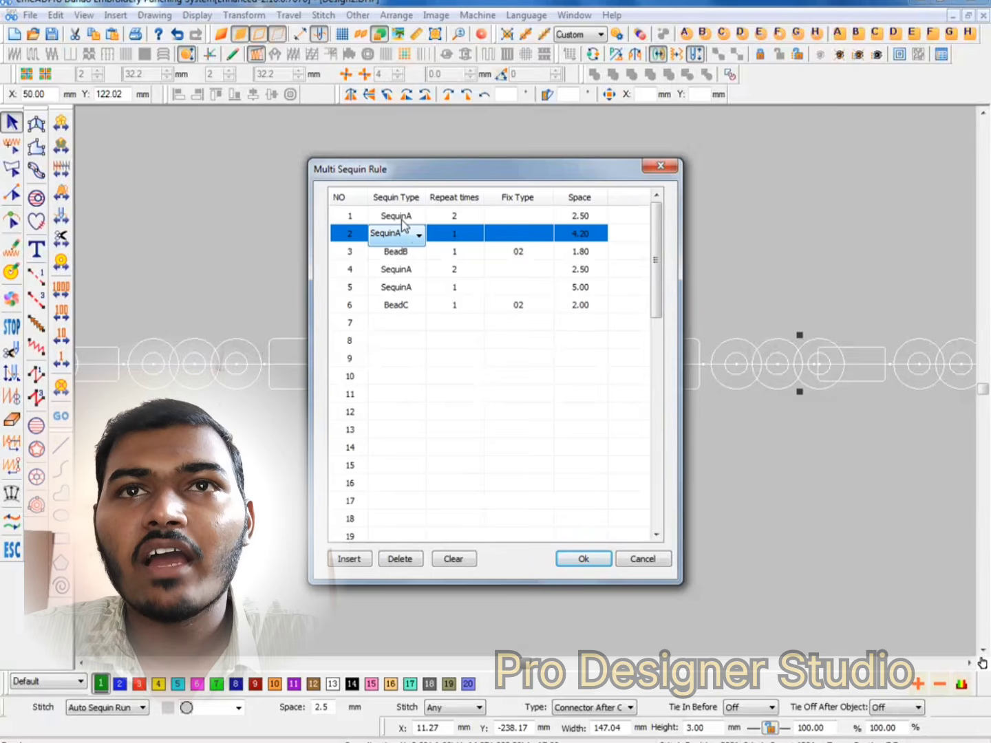
{"action": "left_click", "coordinate": [452, 217]}
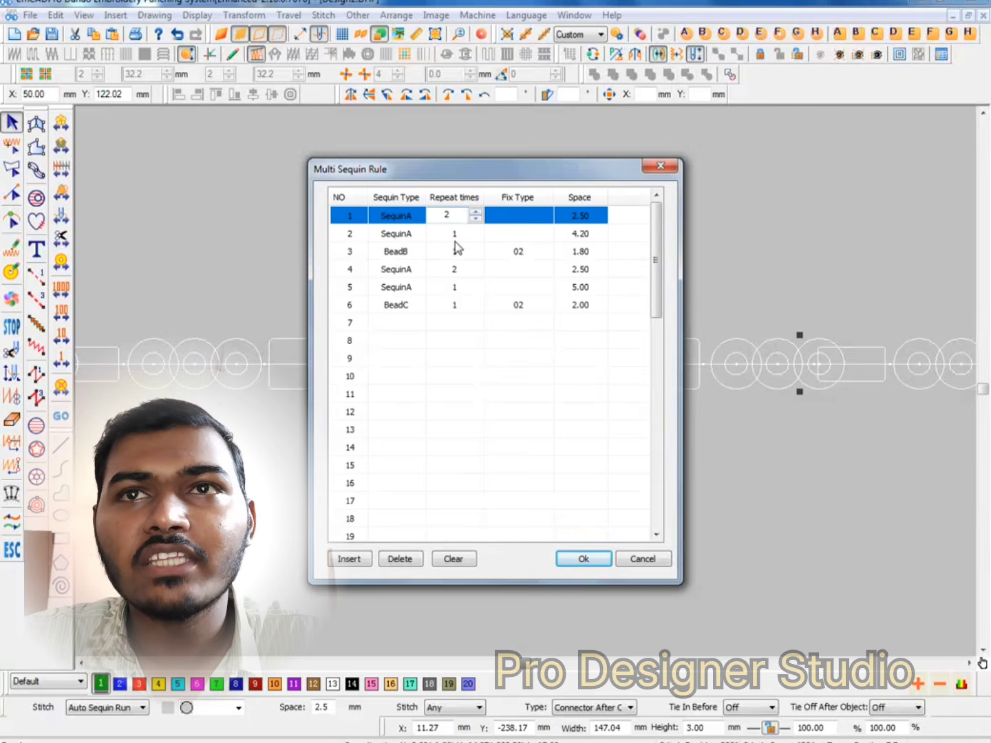
{"action": "left_click", "coordinate": [455, 234]}
{"action": "left_click", "coordinate": [582, 232]}
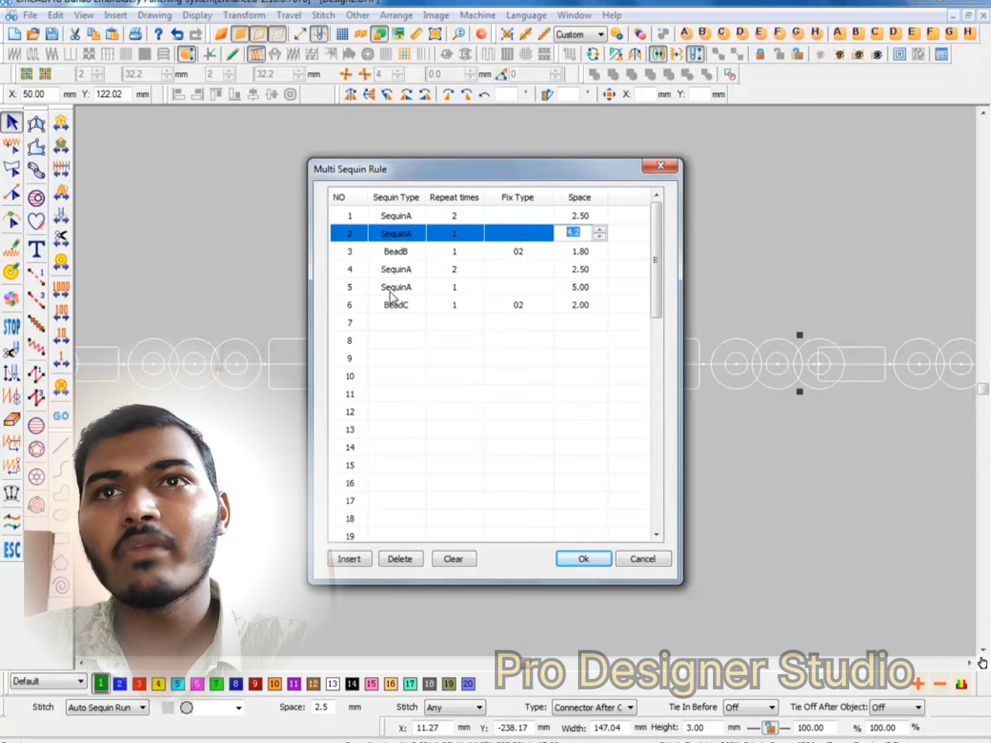
{"action": "type", "text": "5.5"}
{"action": "left_click", "coordinate": [547, 380]}
{"action": "key", "text": "Return"}
{"action": "key", "text": "t"}
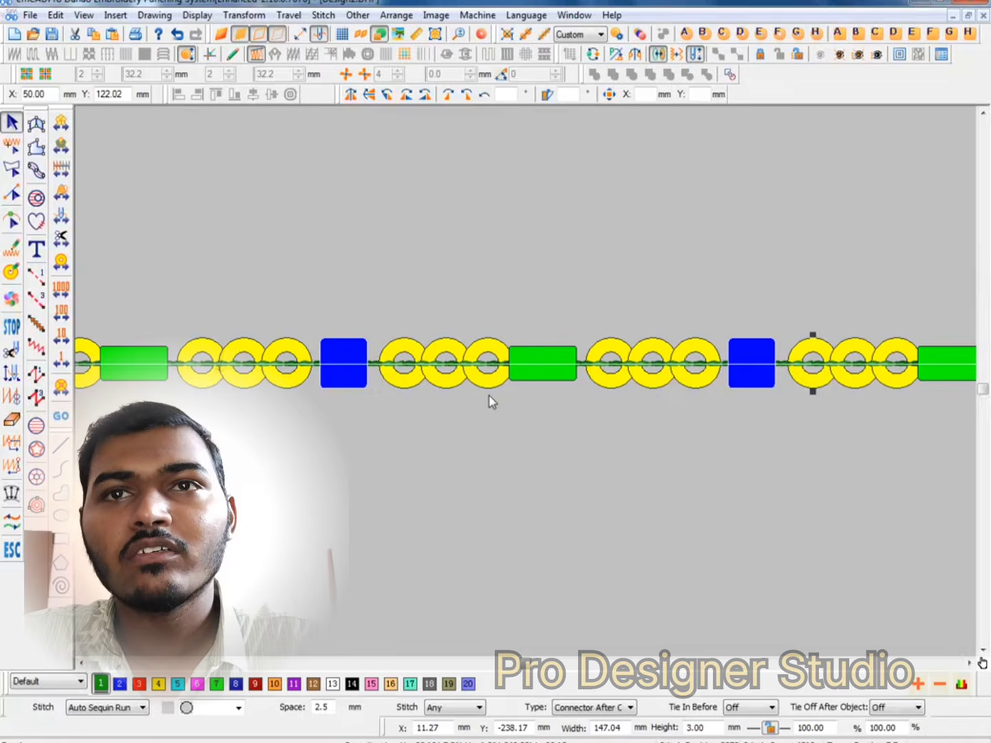
Measure from the centre of the sequin before the green BeadB bead towards that bead.
{"action": "scroll", "coordinate": [516, 365], "scroll_direction": "up", "scroll_amount": 1}
{"action": "key", "text": "t"}
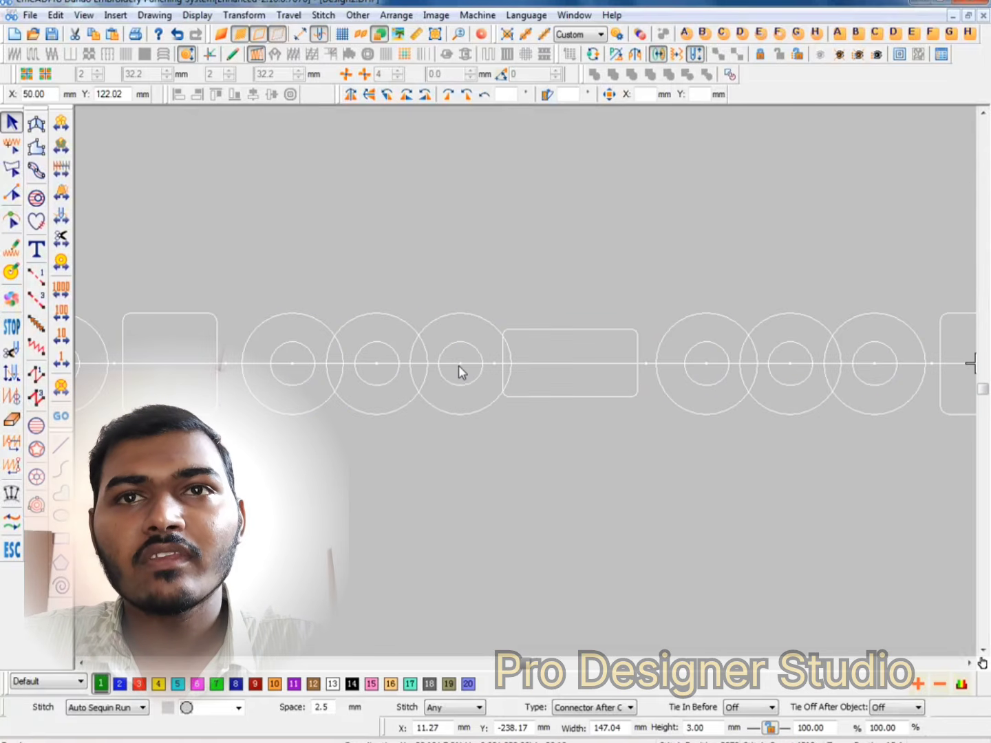
{"action": "key", "text": "m"}
{"action": "left_click", "coordinate": [460, 363]}
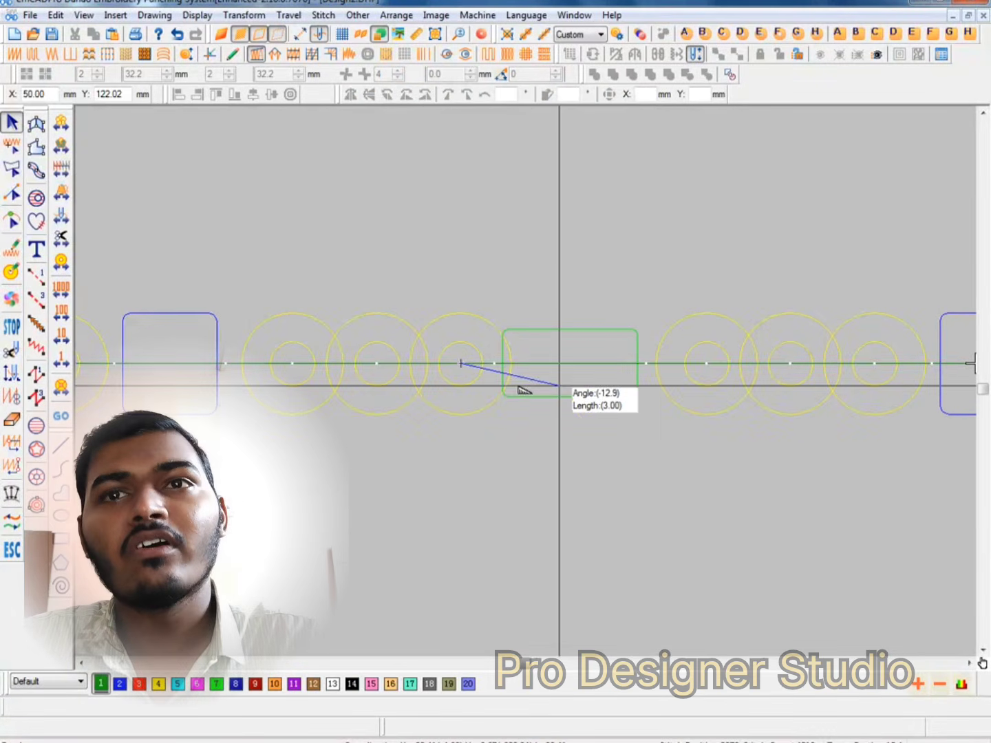
{"action": "scroll", "coordinate": [428, 405], "scroll_direction": "down", "scroll_amount": 1}
{"action": "key", "text": "Escape"}
Increase the space of the single SequinA row before BeadB in the straight run's Multi Sequin Rule.
{"action": "left_click", "coordinate": [568, 378]}
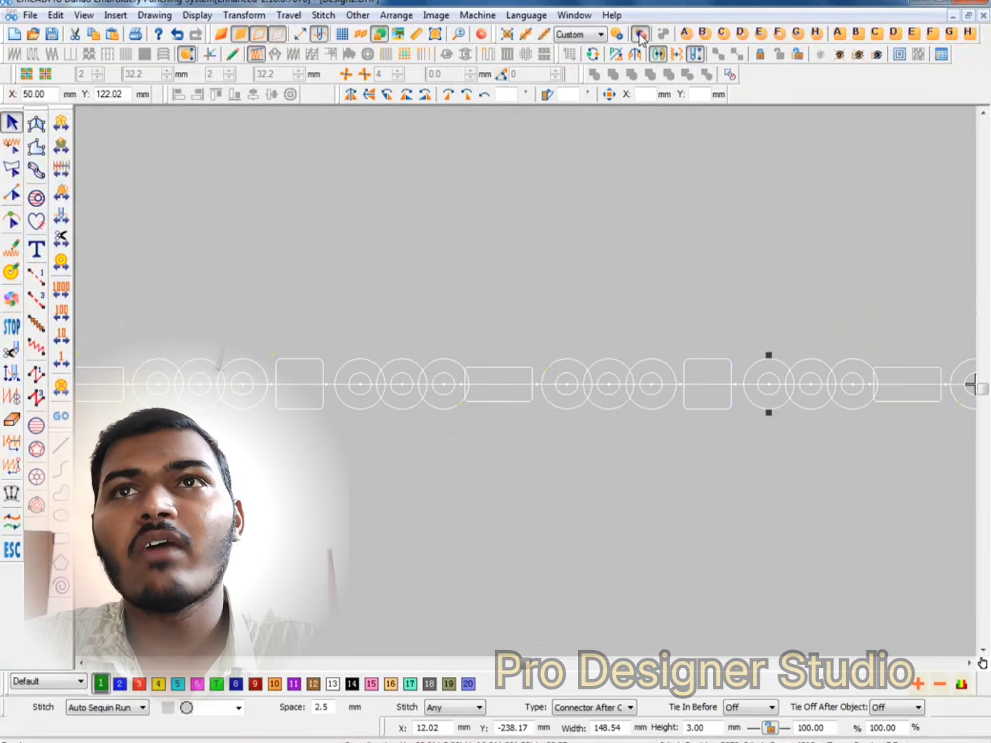
{"action": "left_click", "coordinate": [640, 34]}
{"action": "double_click", "coordinate": [584, 232]}
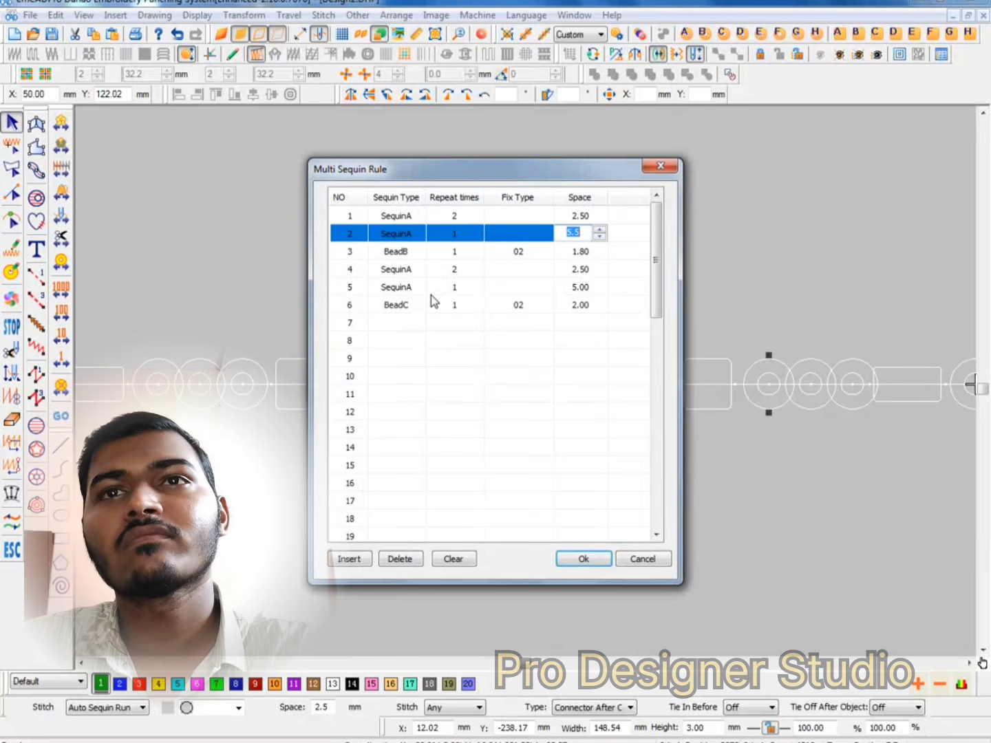
{"action": "left_click", "coordinate": [566, 376]}
{"action": "key", "text": "Return"}
{"action": "left_click", "coordinate": [536, 464]}
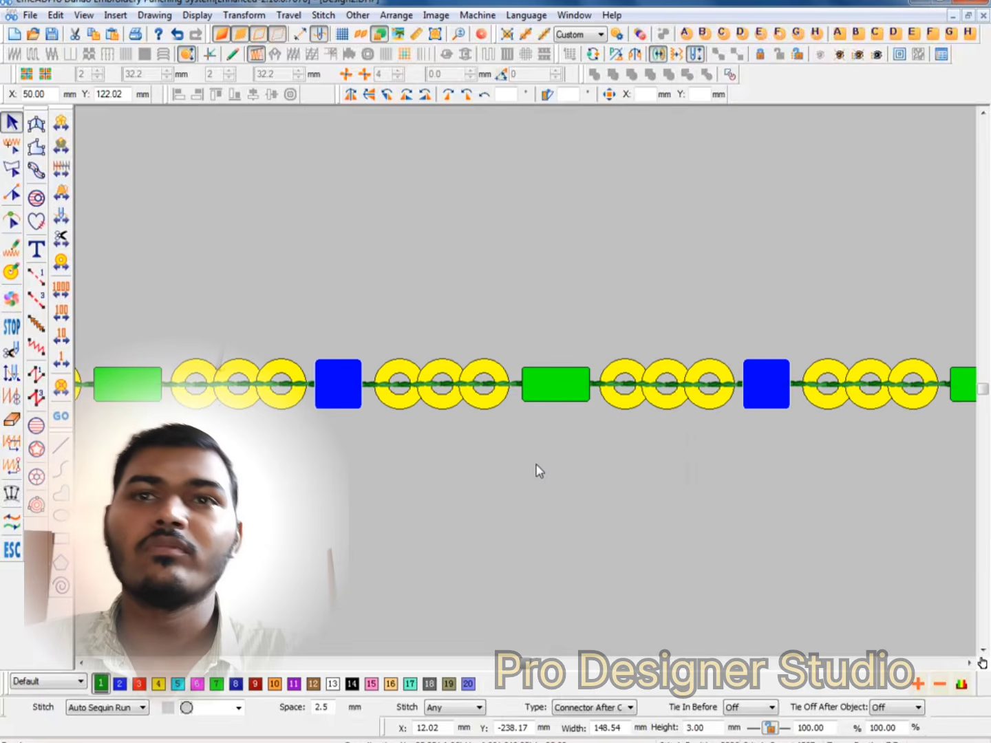
Examine the spacing around the green BeadB beads along the filled straight run and deselect the run.
{"action": "scroll", "coordinate": [529, 381], "scroll_direction": "down", "scroll_amount": 1}
{"action": "left_click", "coordinate": [530, 386]}
{"action": "scroll", "coordinate": [571, 437], "scroll_direction": "down", "scroll_amount": 1}
{"action": "left_click", "coordinate": [460, 405]}
{"action": "scroll", "coordinate": [537, 389], "scroll_direction": "up", "scroll_amount": 2}
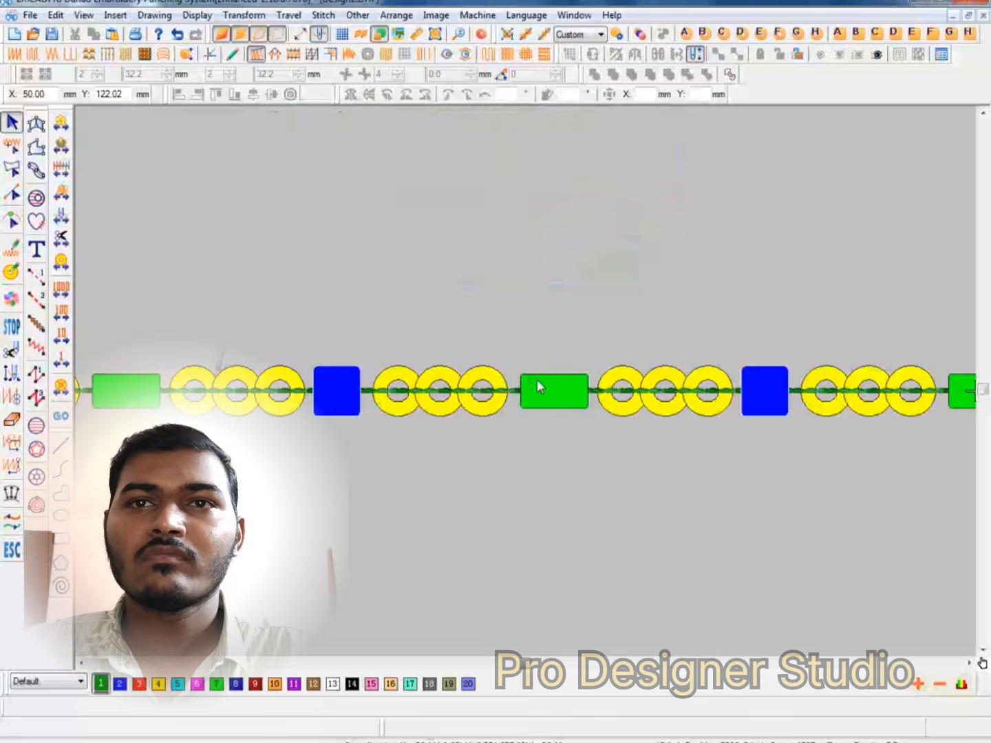
{"action": "left_click", "coordinate": [548, 389]}
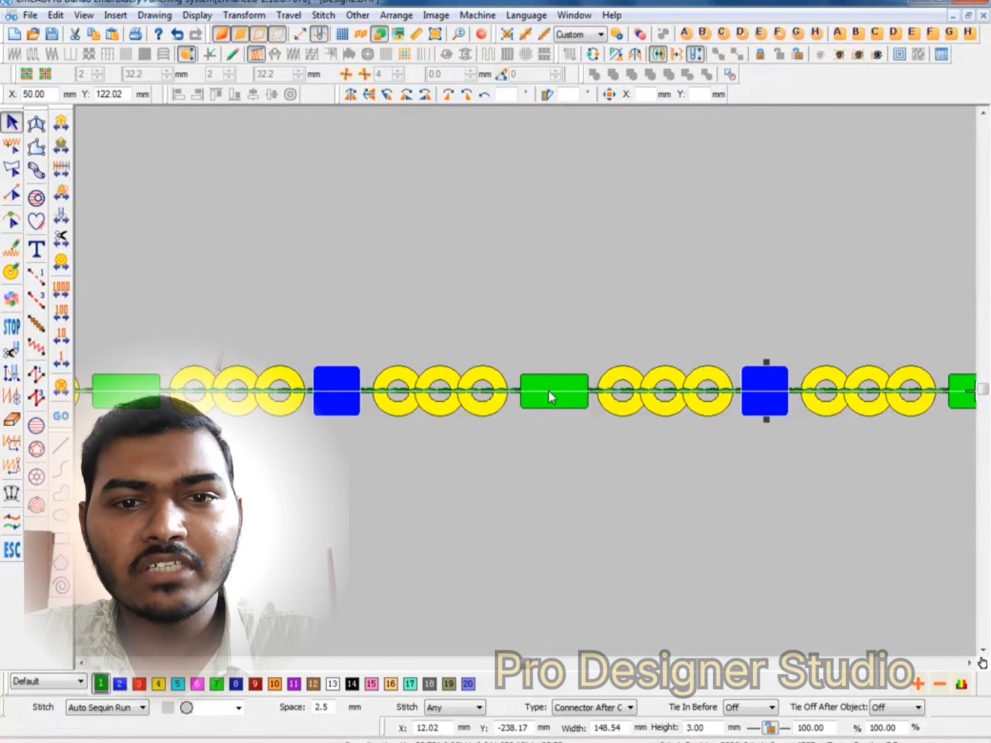
{"action": "left_click", "coordinate": [519, 483]}
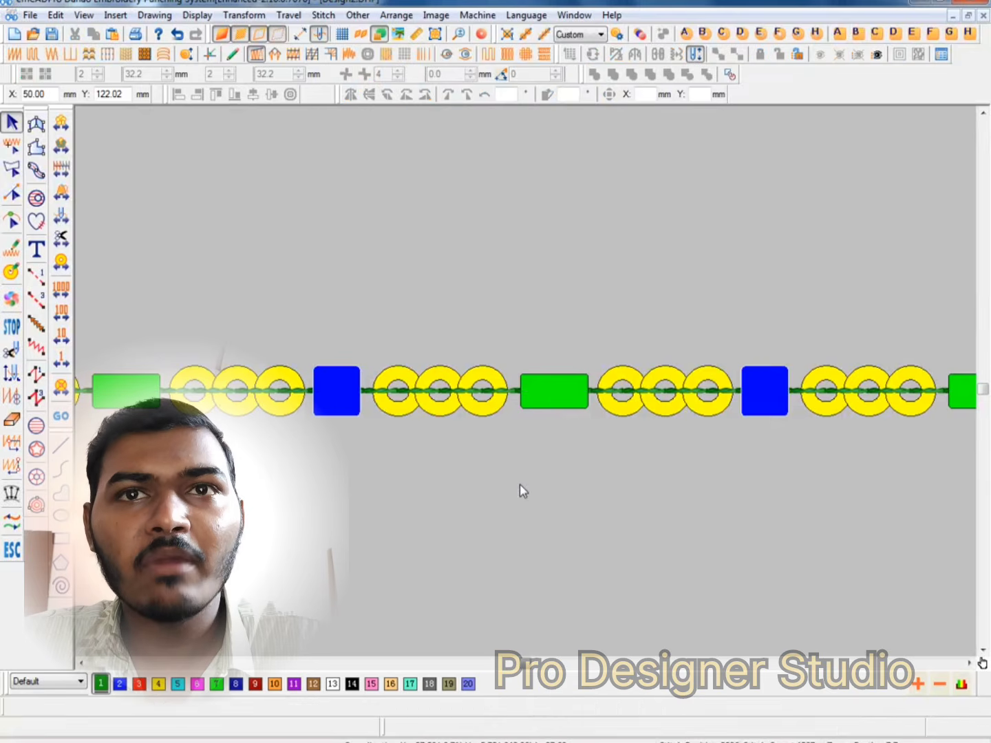
Examine the straight run's fixing stitches in outline display around its sequins and BeadB and BeadC beads, with the run briefly selected.
{"action": "scroll", "coordinate": [416, 380], "scroll_direction": "up", "scroll_amount": 1}
{"action": "scroll", "coordinate": [454, 310], "scroll_direction": "down", "scroll_amount": 1}
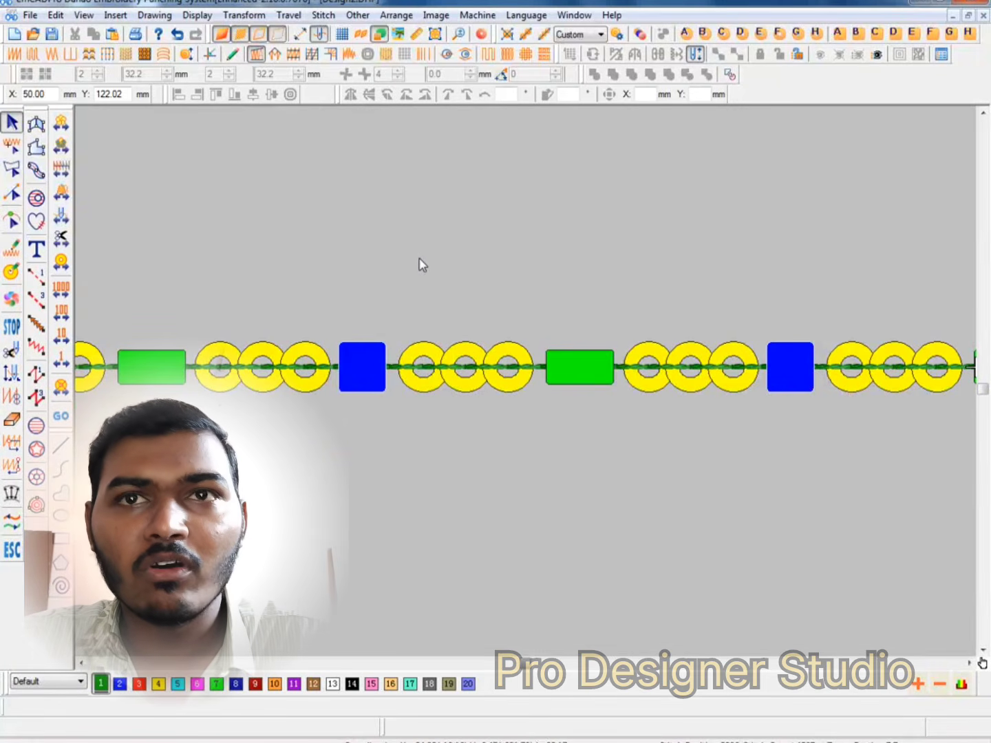
{"action": "key", "text": "t"}
{"action": "scroll", "coordinate": [501, 376], "scroll_direction": "up", "scroll_amount": 1}
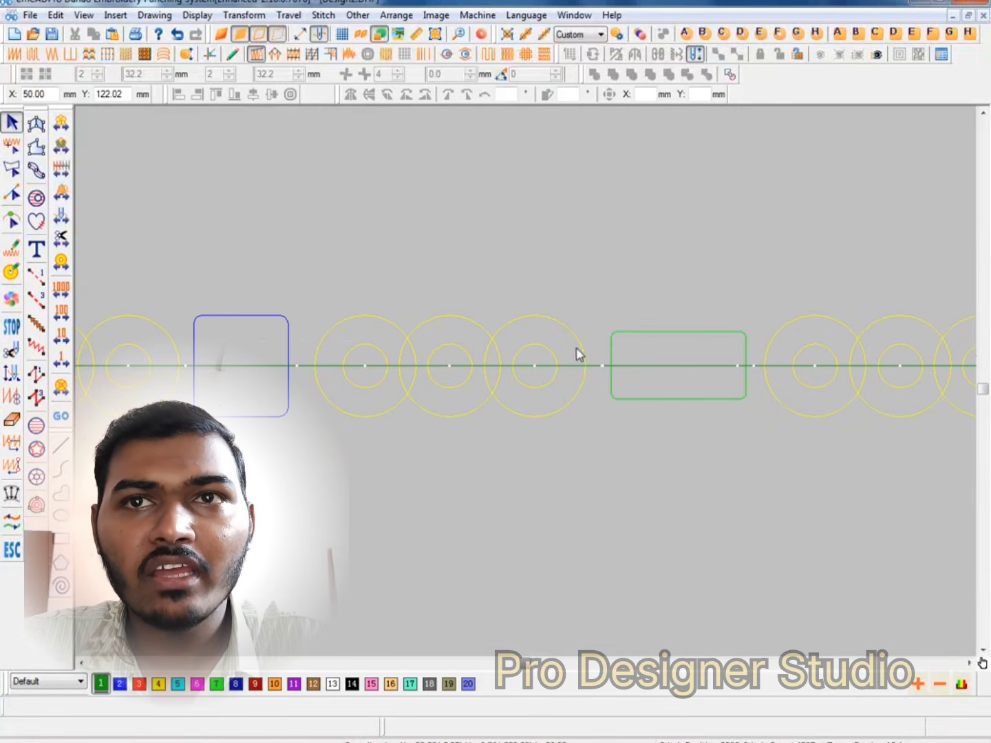
{"action": "left_click", "coordinate": [567, 365]}
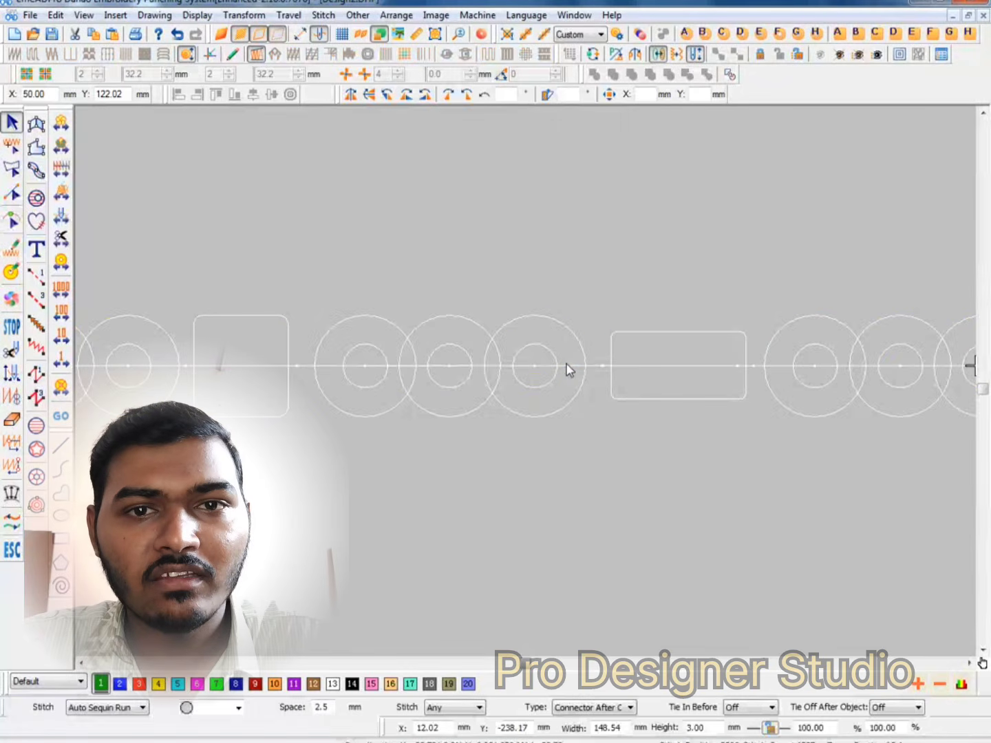
{"action": "scroll", "coordinate": [413, 475], "scroll_direction": "down", "scroll_amount": 3}
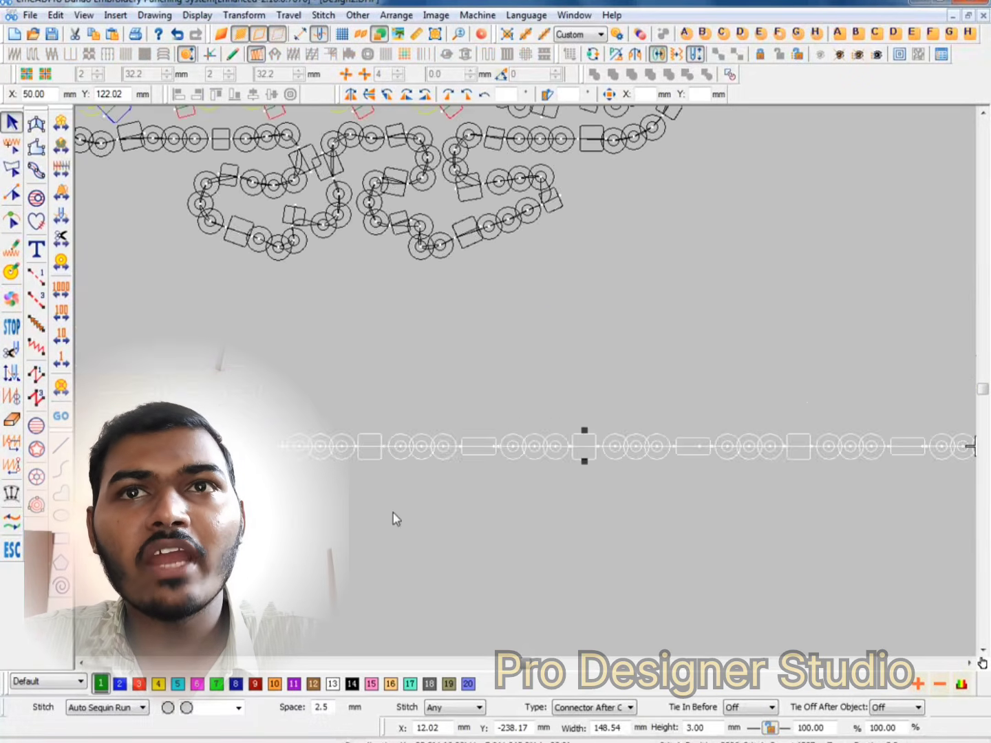
{"action": "left_click", "coordinate": [411, 523]}
Select the round fill of sequins and red beads and view its Sequin Config for SequinA without changes.
{"action": "scroll", "coordinate": [410, 523], "scroll_direction": "down", "scroll_amount": 1}
{"action": "left_click", "coordinate": [644, 172]}
{"action": "scroll", "coordinate": [648, 166], "scroll_direction": "up", "scroll_amount": 2}
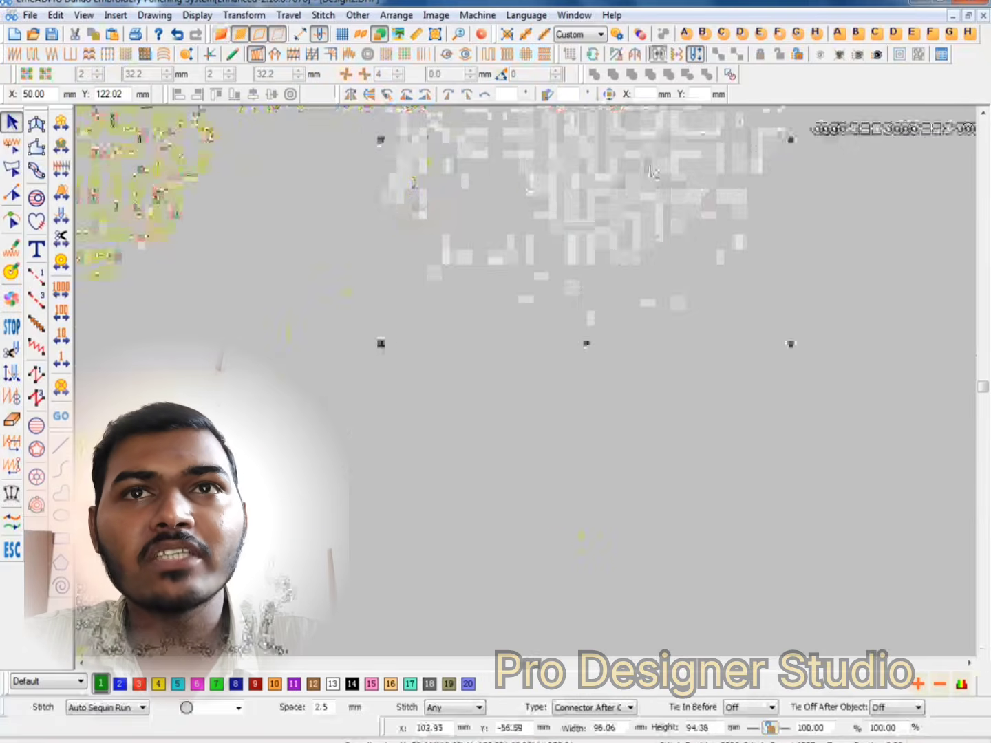
{"action": "scroll", "coordinate": [435, 252], "scroll_direction": "up", "scroll_amount": 1}
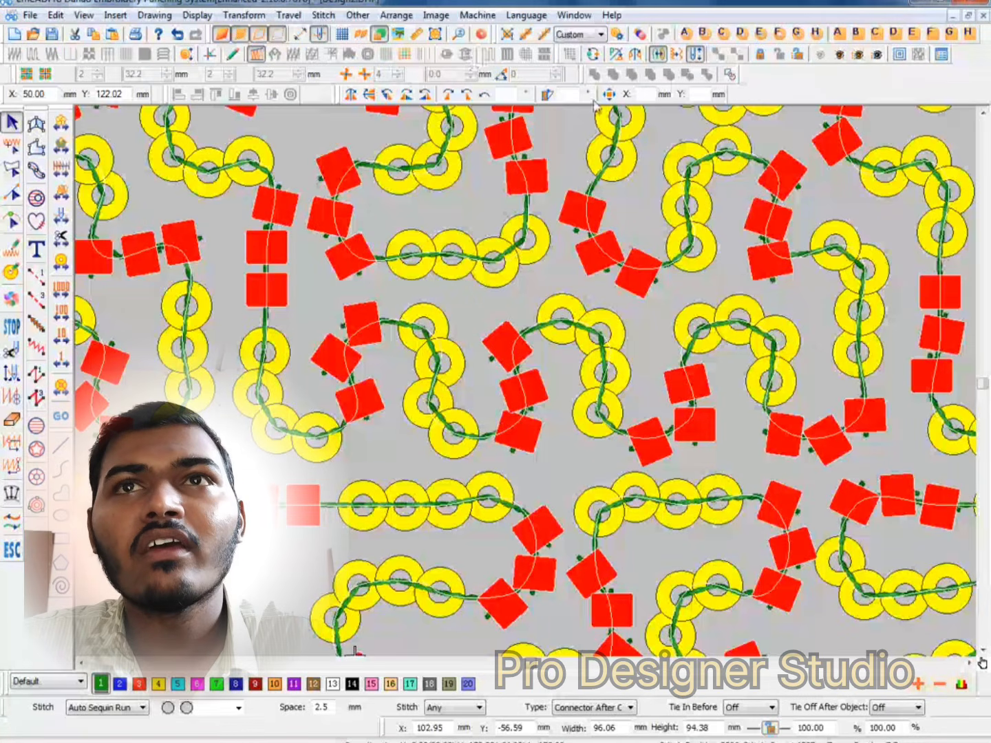
{"action": "scroll", "coordinate": [423, 284], "scroll_direction": "down", "scroll_amount": 1}
{"action": "left_click", "coordinate": [638, 33]}
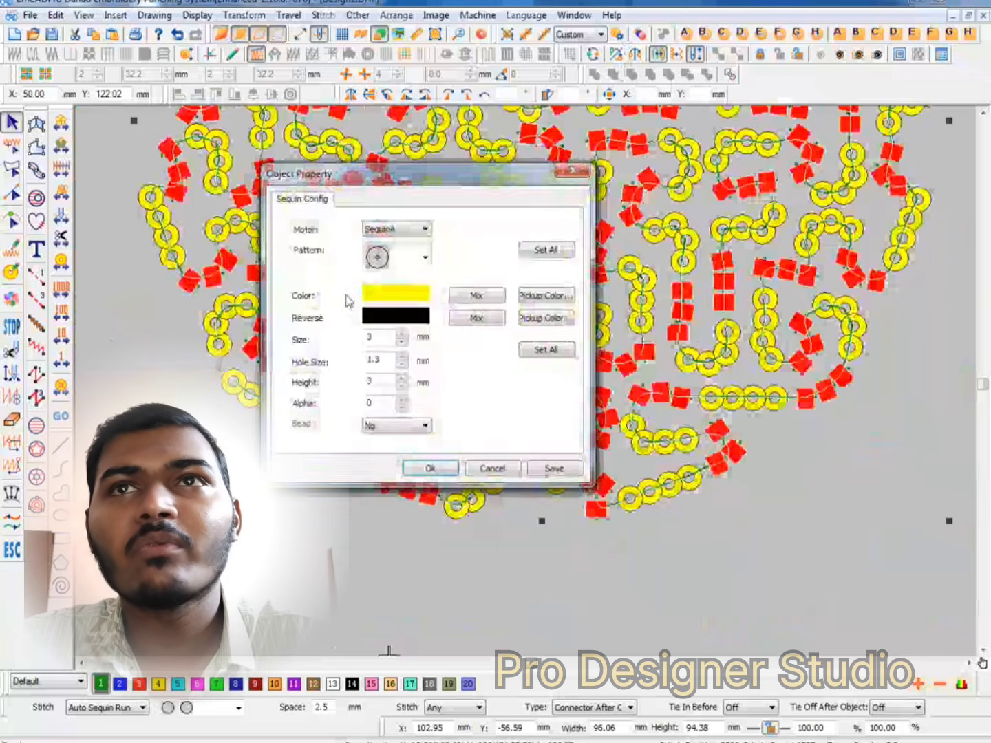
{"action": "left_click", "coordinate": [573, 171]}
Try the round red-bead fill with Center enabled and Edge disabled as its Sequin Fill position, and inspect the regenerated run.
{"action": "double_click", "coordinate": [555, 156]}
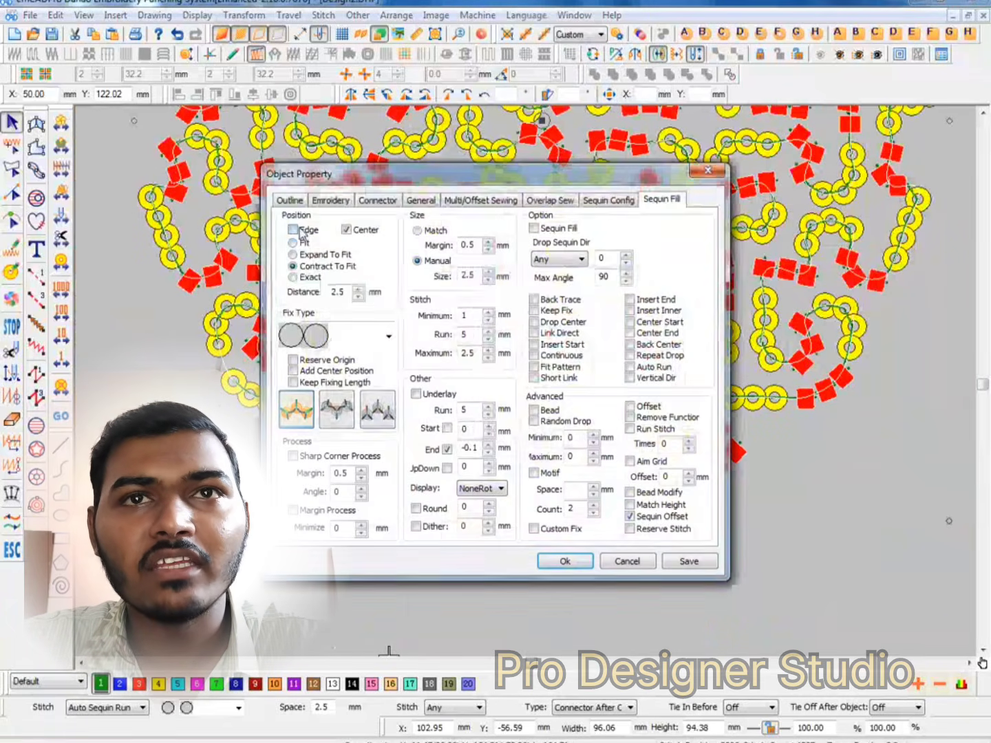
{"action": "left_click", "coordinate": [565, 561]}
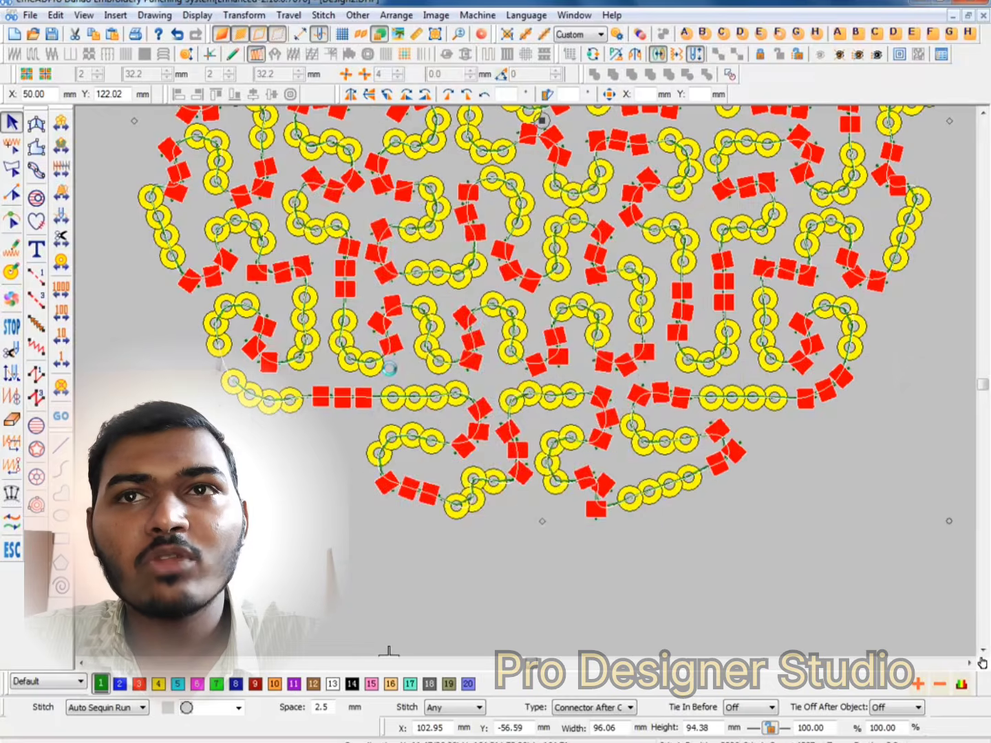
{"action": "scroll", "coordinate": [617, 305], "scroll_direction": "up", "scroll_amount": 1}
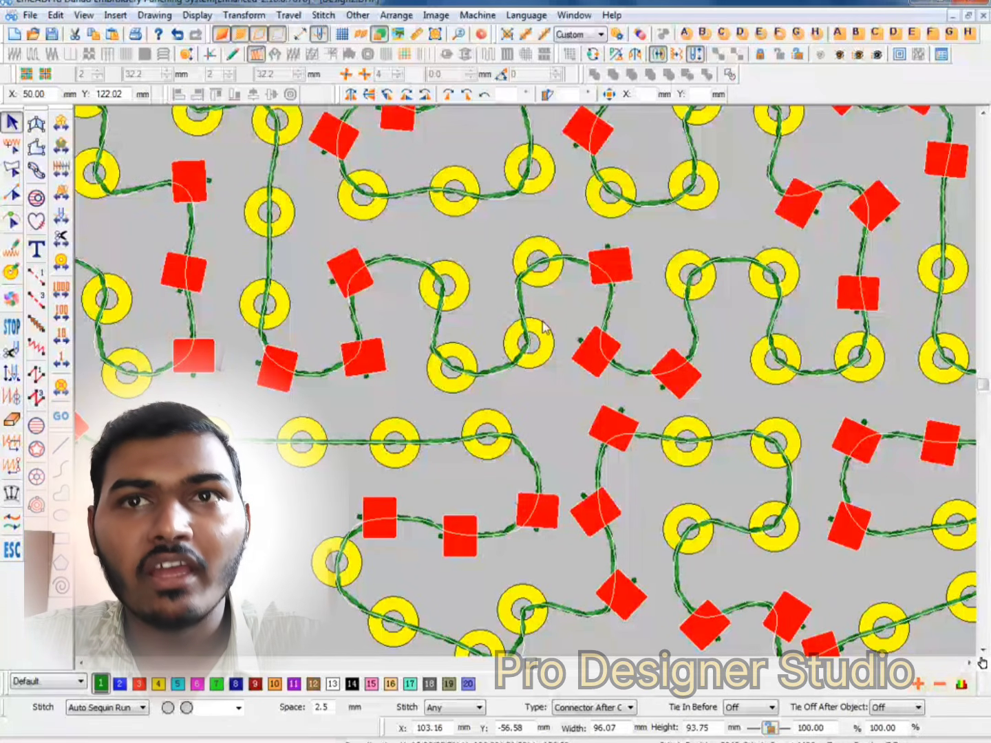
{"action": "scroll", "coordinate": [473, 560], "scroll_direction": "down", "scroll_amount": 1}
{"action": "scroll", "coordinate": [474, 561], "scroll_direction": "down", "scroll_amount": 1}
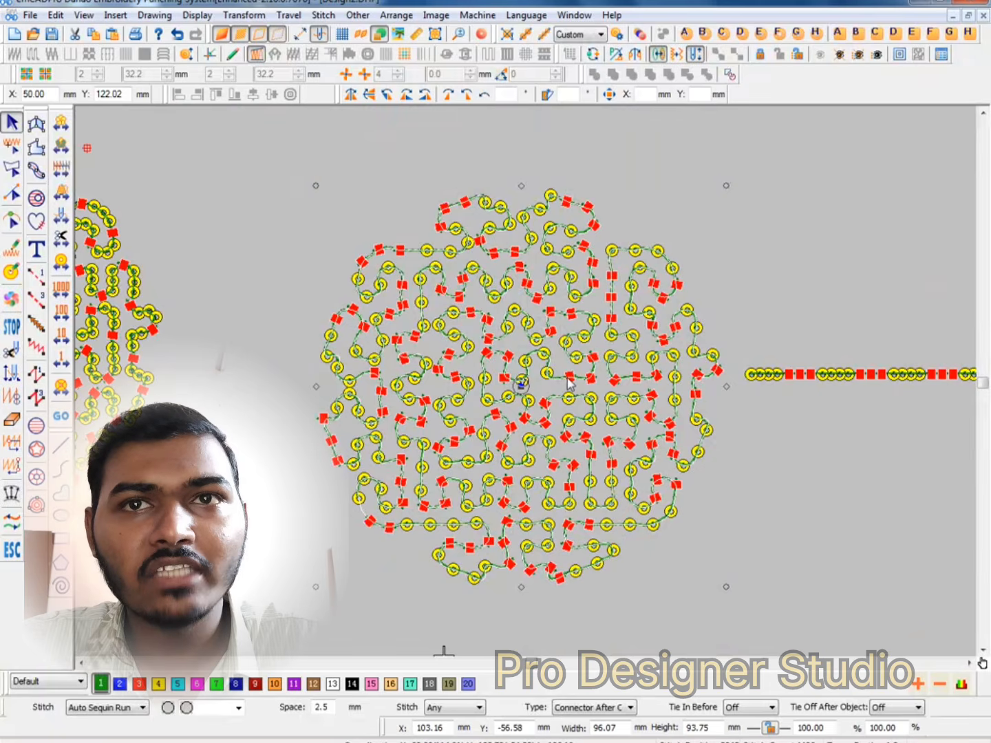
Undo the last Sequin Fill property change on the round red-bead fill and deselect it.
{"action": "scroll", "coordinate": [455, 366], "scroll_direction": "down", "scroll_amount": 1}
{"action": "key", "text": "ctrl+z"}
{"action": "scroll", "coordinate": [341, 423], "scroll_direction": "up", "scroll_amount": 1}
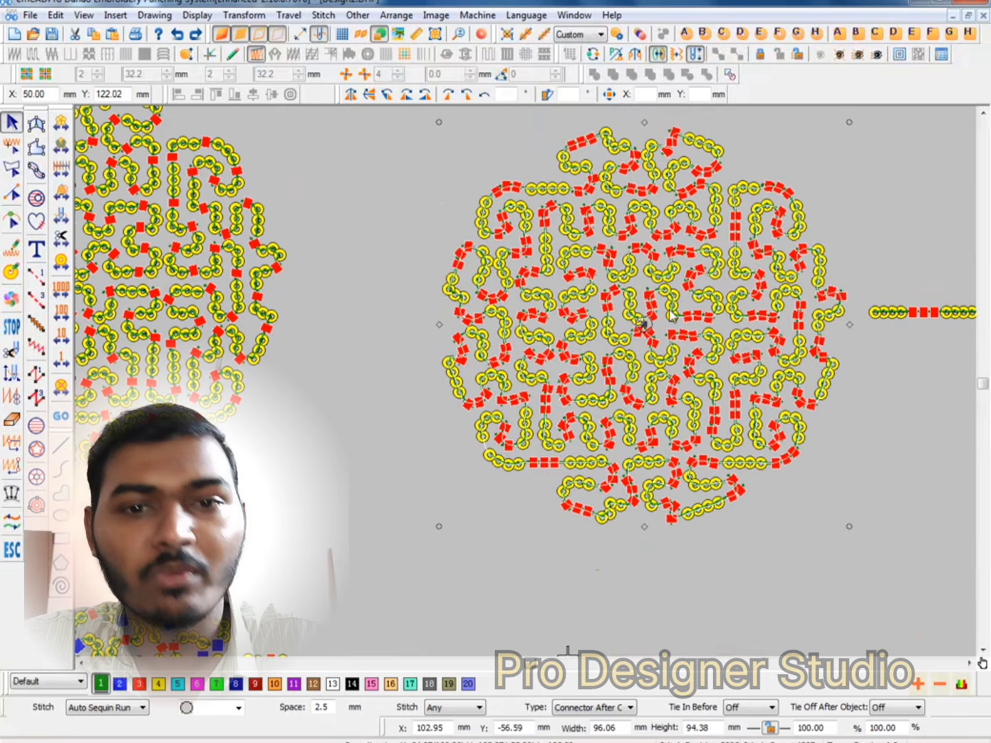
{"action": "left_click", "coordinate": [436, 389]}
Examine how the red and blue beads sit between the sequins in the round fill with both bead colours.
{"action": "scroll", "coordinate": [437, 393], "scroll_direction": "down", "scroll_amount": 2}
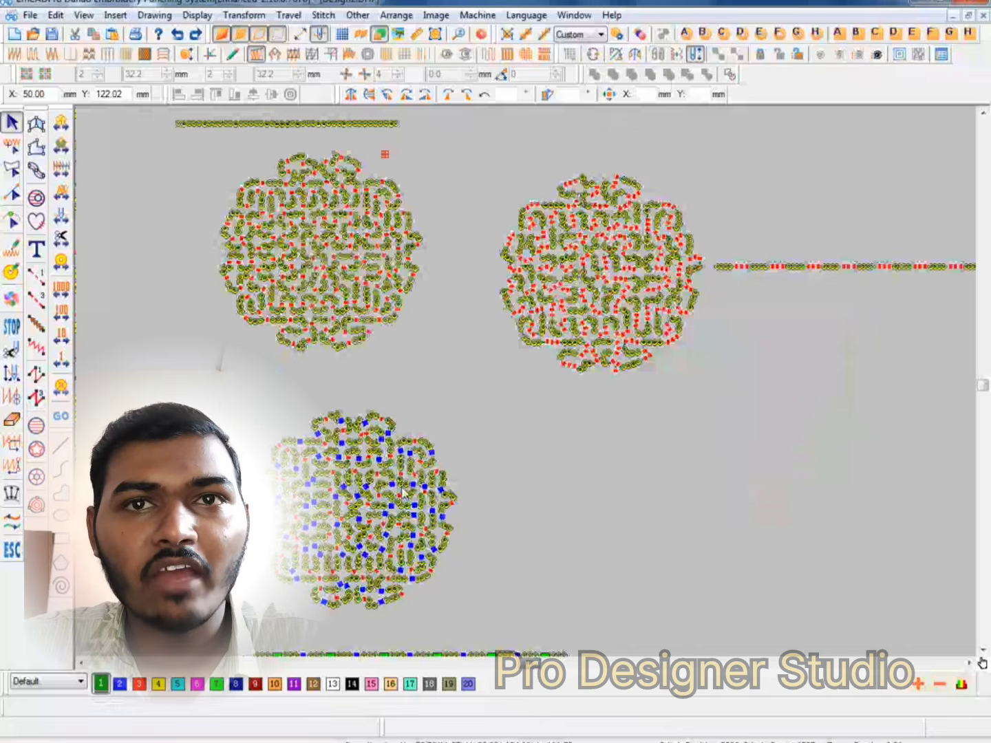
{"action": "scroll", "coordinate": [313, 450], "scroll_direction": "up", "scroll_amount": 5}
{"action": "scroll", "coordinate": [312, 449], "scroll_direction": "up", "scroll_amount": 2}
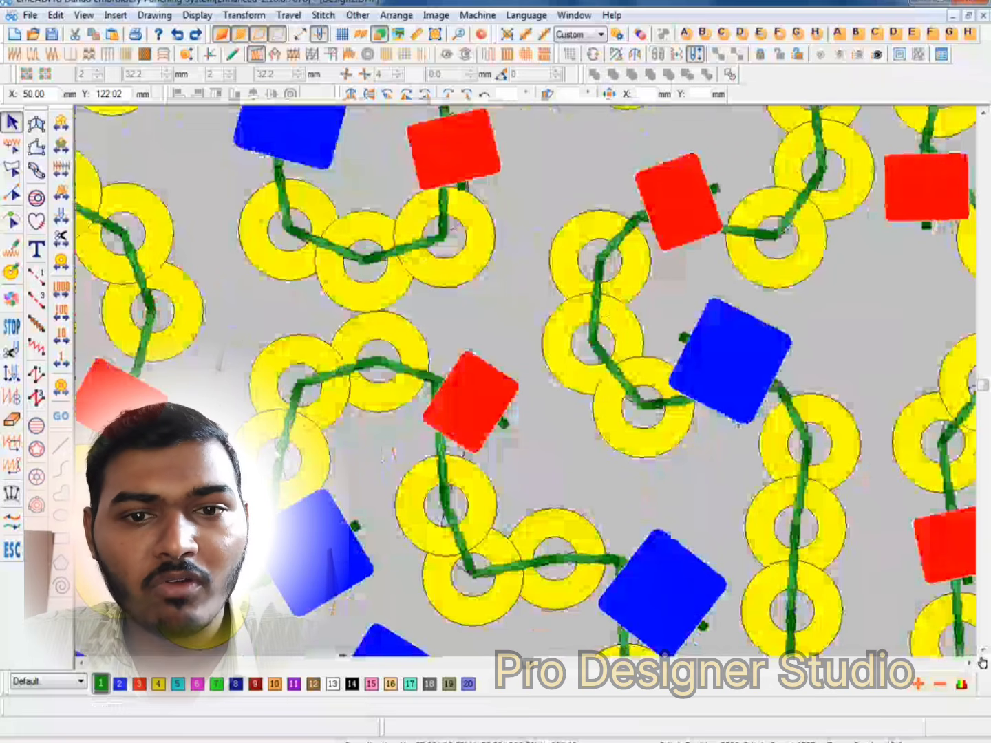